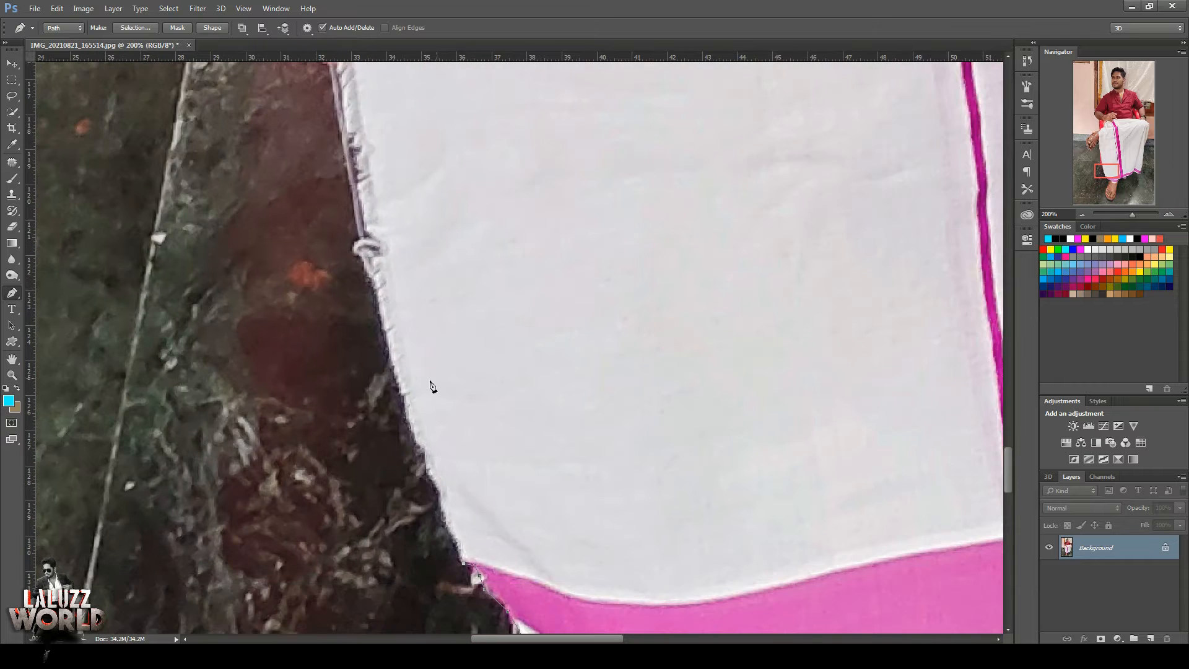
Extend the Pen tool path up the lower frayed left edge of the white cloth.
left_click_drag(387, 332, 380, 285)
left_click(387, 332, "alt")
left_click(373, 267)
left_click(381, 253)
left_click(377, 239)
left_click(366, 229)
left_click(290, 205)
left_click(272, 96)
Continue the path along the upper frayed left edge of the white cloth until it meets the sandal.
left_click_drag(1107, 171, 1106, 147)
left_click(180, 315)
left_click(158, 190)
left_click(254, 335)
left_click(249, 298)
left_click(246, 280)
left_click(242, 249)
left_click(243, 238)
left_click(246, 220)
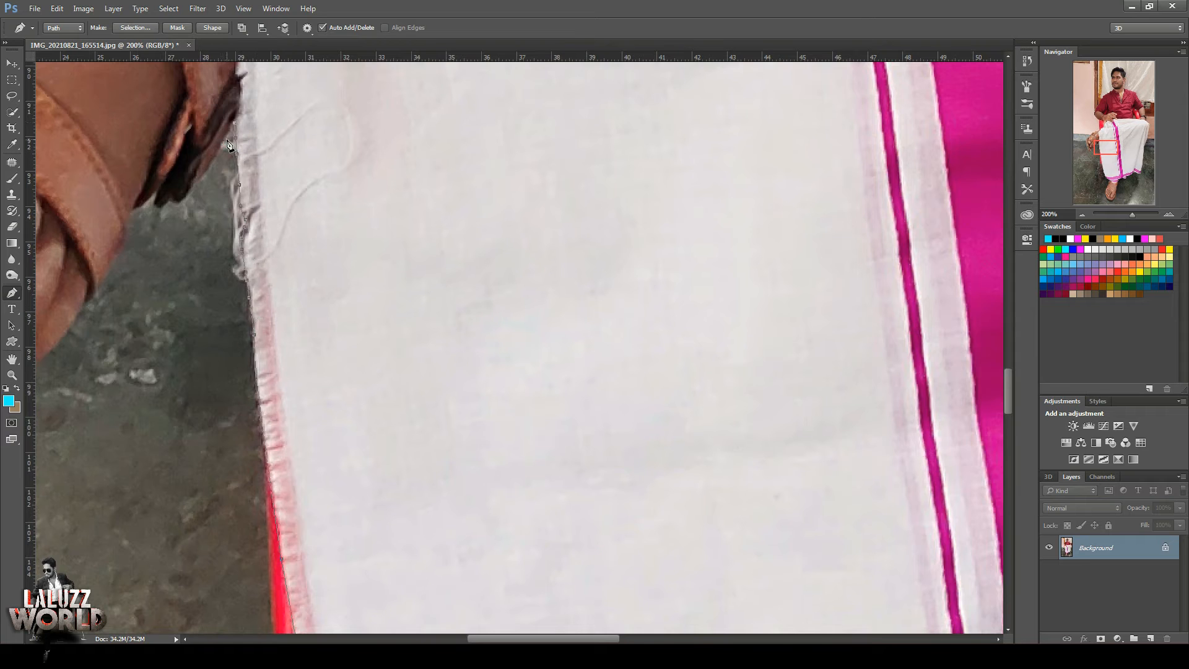
Trace the underside of the sandal strap and curve the path down the outer side of the foot.
left_click(183, 202)
left_click(174, 203)
left_click(162, 207)
left_click(157, 195)
left_click(129, 219)
left_click_drag(84, 306, 69, 303)
left_click(84, 306, "alt")
Outline the small toes with the path and continue down the front edge of the sandal.
left_click_drag(1107, 147, 1098, 150)
left_click_drag(345, 278, 298, 283)
left_click(345, 279, "alt")
left_click(330, 286)
left_click(321, 287)
left_click(318, 289)
left_click(298, 328)
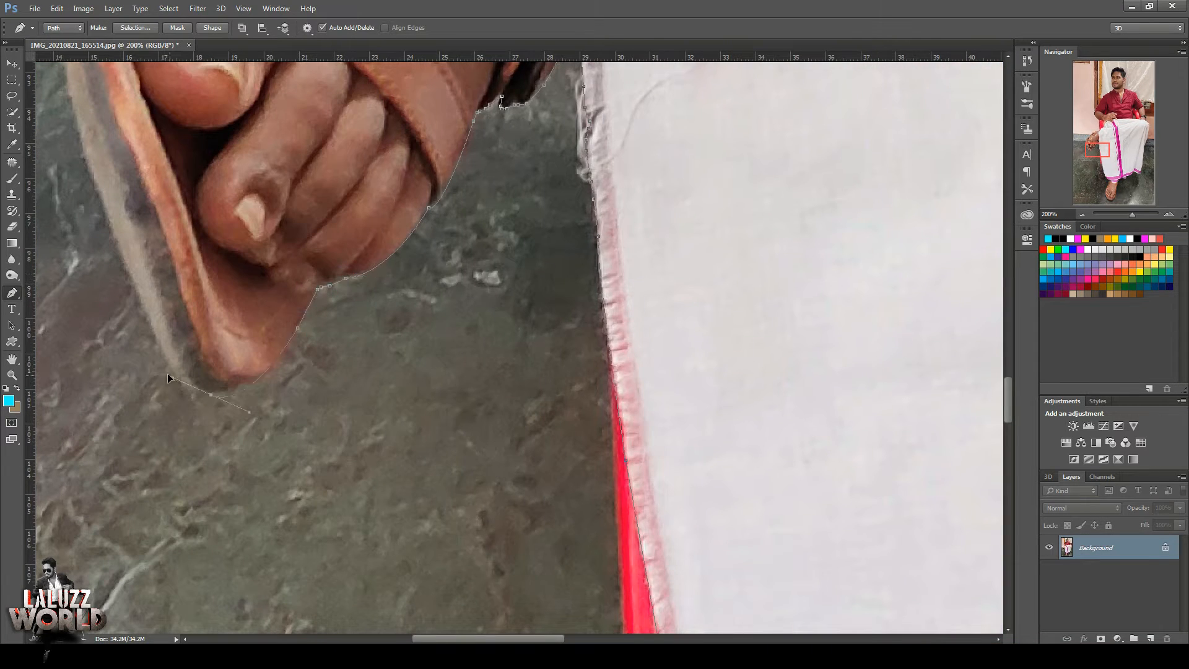
Curve the path around the sandal tip and up the outer edge of the sole to the ankle.
left_click_drag(240, 385, 166, 387)
left_click(189, 391, "alt")
left_click_drag(1098, 150, 1086, 147)
left_click_drag(537, 204, 522, 66)
scroll(570, 260, "up", 3)
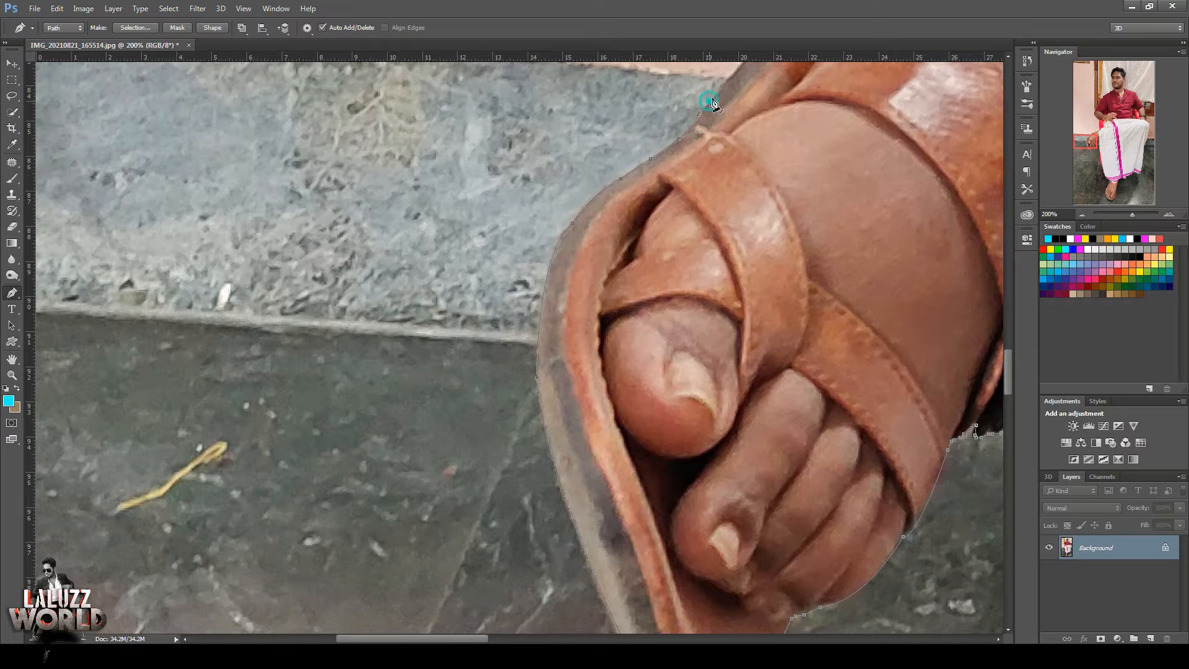
left_click_drag(713, 103, 638, 447)
left_click(755, 362)
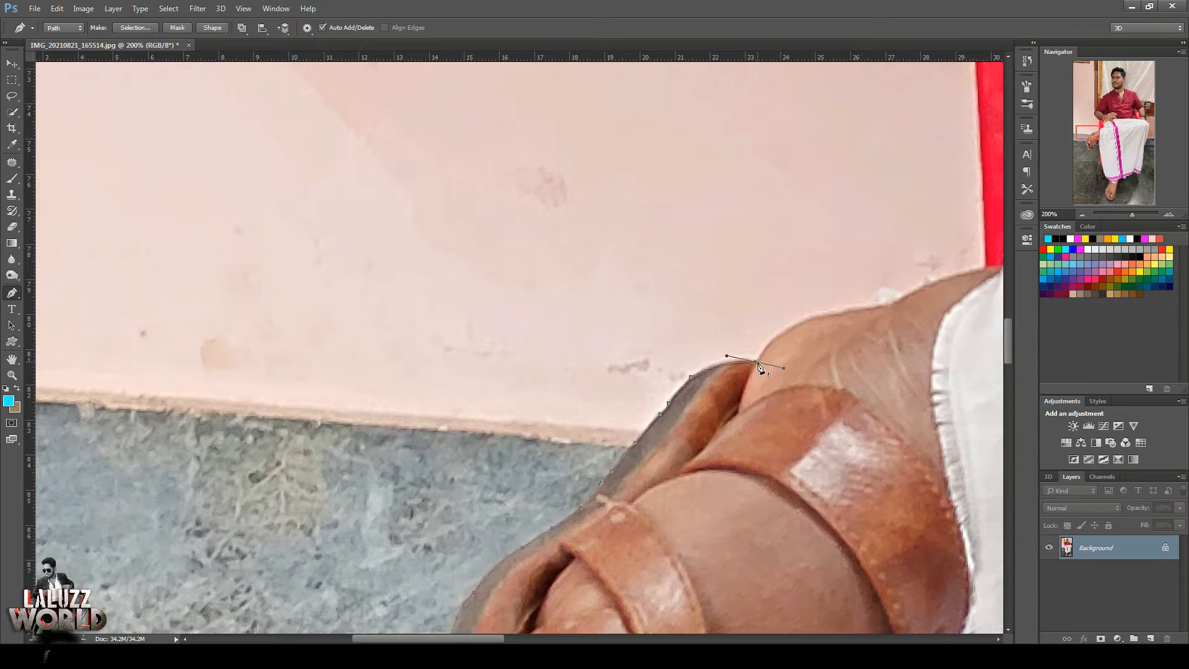
Trace the upper edge of the bare ankle until the path meets the white cloth, ending in a corner point.
left_click_drag(799, 323, 895, 308)
left_click(871, 308)
left_click(889, 304)
left_click_drag(1003, 269, 1004, 269)
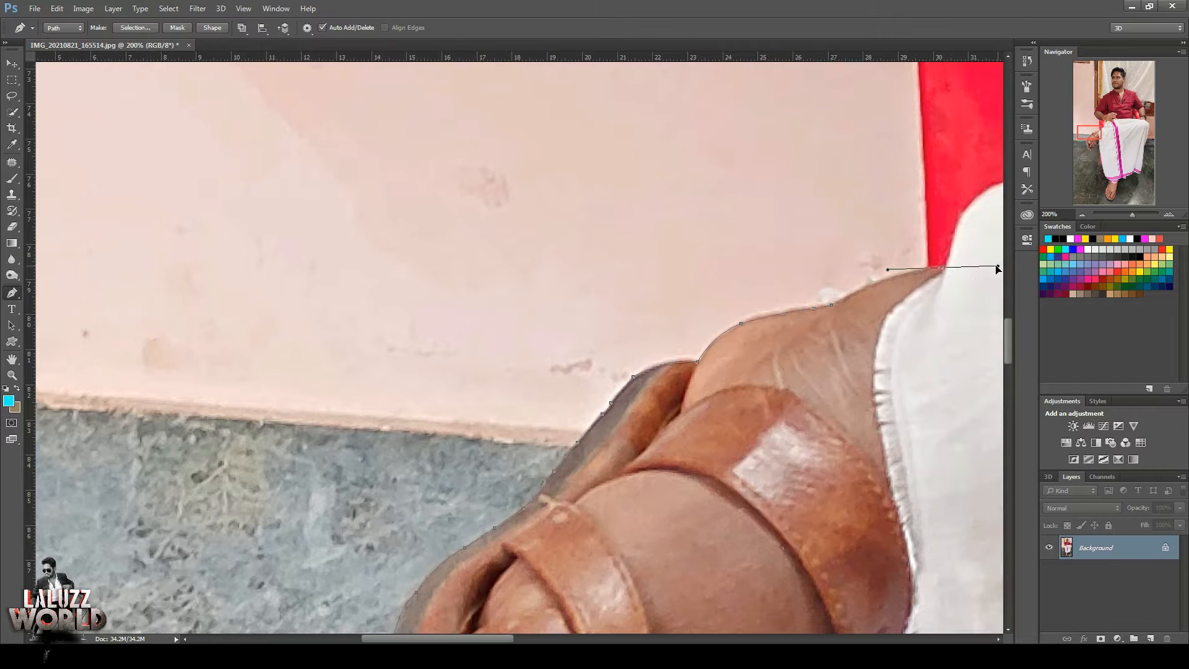
left_click(947, 269, "alt")
Trace the folded white cloth over the leg and up past the red chair.
left_click(757, 332)
left_click_drag(966, 192, 854, 263)
left_click(803, 282, "alt")
left_click(849, 274)
left_click(854, 261)
left_click(860, 248)
left_click(895, 190)
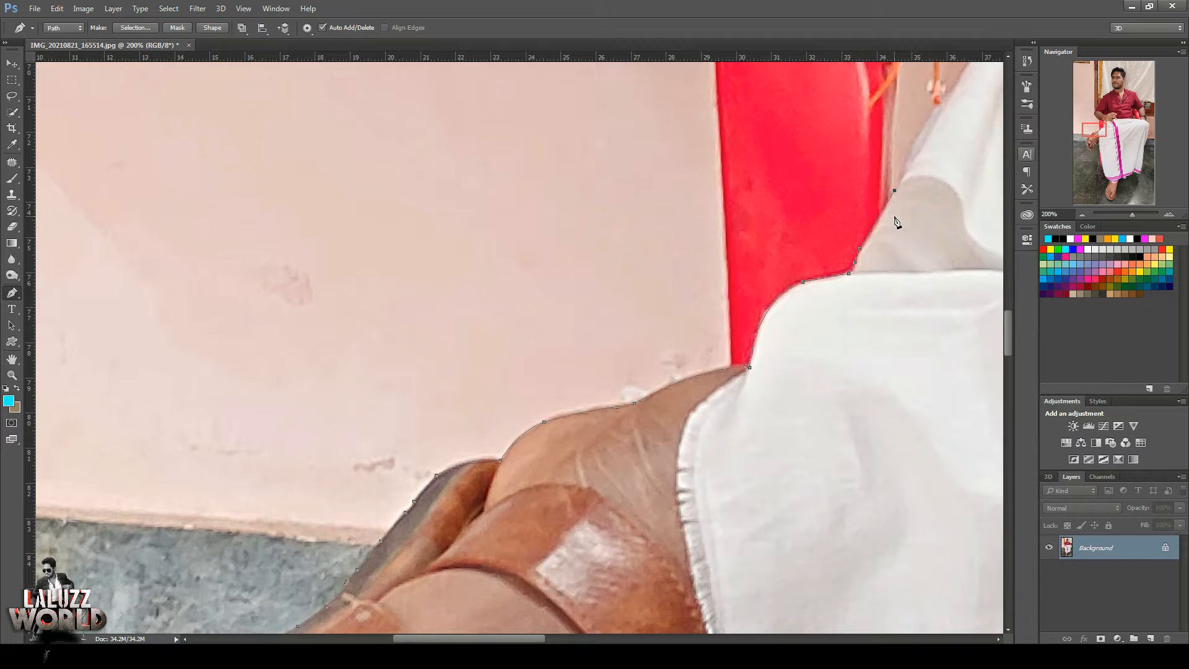
left_click(873, 230)
left_click(894, 190)
Continue the path up the cloth's edge to the shirt hem below the hand.
left_click_drag(914, 136, 729, 423)
left_click(713, 404)
left_click(731, 384)
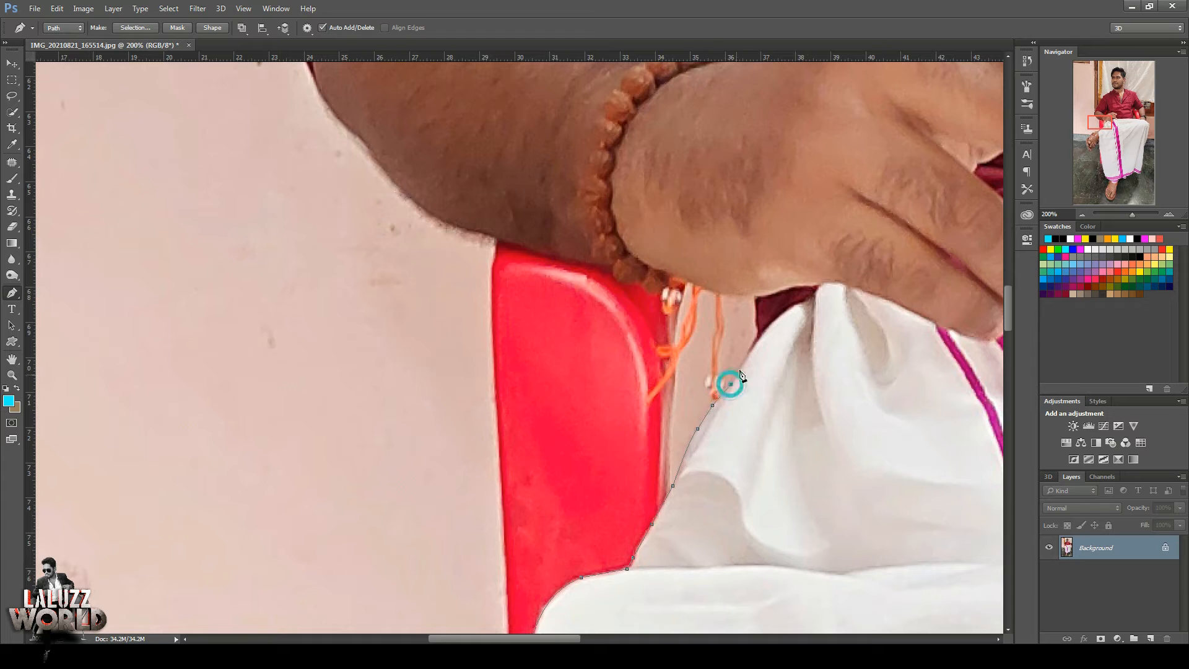
left_click(746, 355)
left_click(757, 335)
Outline the hanging orange thread and its bead below the wrist with closely spaced anchor points.
left_click(710, 393, "alt")
left_click_drag(711, 392, 717, 366)
left_click(707, 374, "alt")
left_click(711, 371)
left_click(712, 340)
left_click(715, 332)
left_click(716, 325)
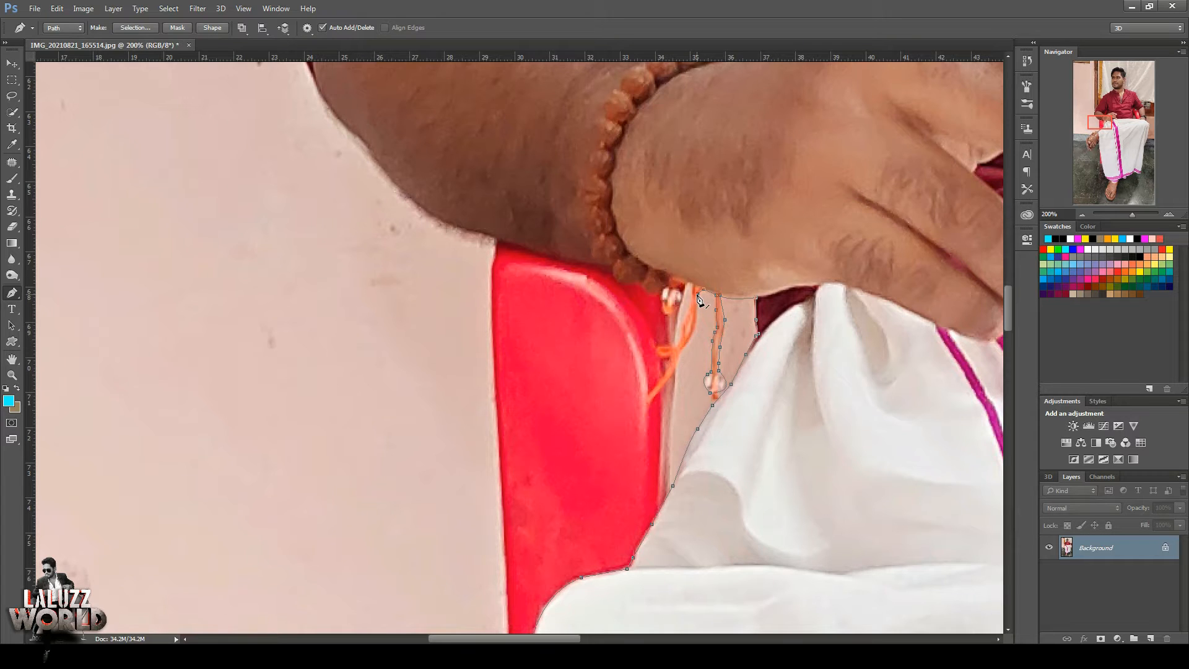
Trace around the remaining bracelet threads and bead beneath the wrist.
left_click_drag(681, 351, 648, 399)
left_click(690, 283)
left_click(682, 289)
left_click(678, 306)
left_click(667, 315)
left_click(660, 305)
left_click(660, 295)
Trace the bracelet's lower edge, the underside of the forearm and the elbow up to the sleeve opening.
left_click_drag(640, 284, 611, 250)
left_click(496, 246)
left_click_drag(449, 232, 866, 374)
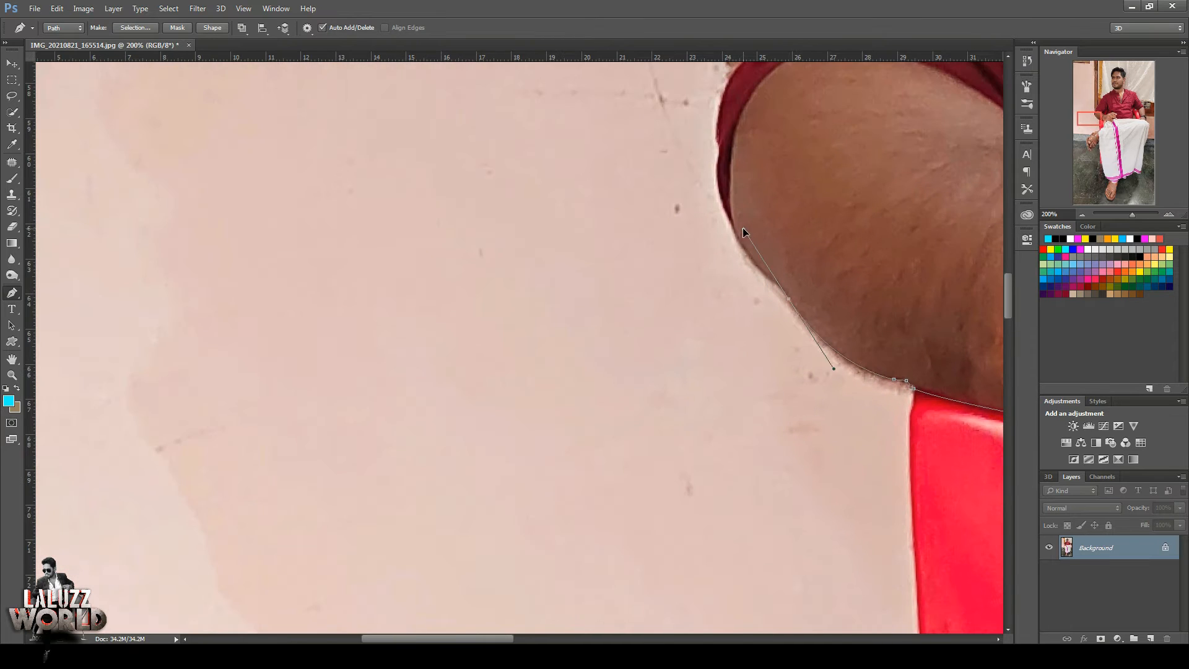
left_click(868, 373)
left_click(767, 277)
left_click_drag(731, 223, 727, 201)
Outline the outer edge of the rolled red sleeve cuff above the elbow.
left_click(1091, 111)
left_click_drag(671, 425, 675, 401)
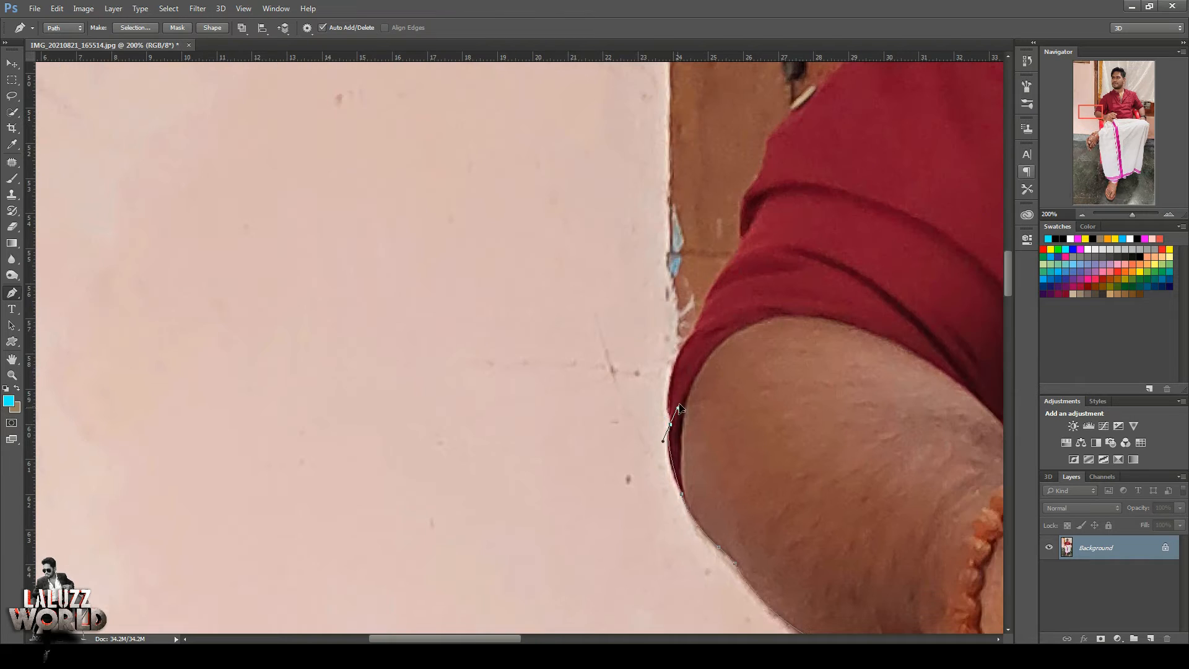
left_click(669, 412)
left_click_drag(692, 334, 716, 312)
left_click(698, 321)
left_click(701, 307)
left_click(707, 294)
Continue the path up the sleeve folds along the upper arm beside the wooden door frame.
left_click_drag(740, 244, 754, 223)
left_click(753, 183, "alt")
left_click(767, 132)
left_click(789, 114)
left_click(817, 86)
left_click(1102, 98)
left_click(367, 613)
left_click(402, 571)
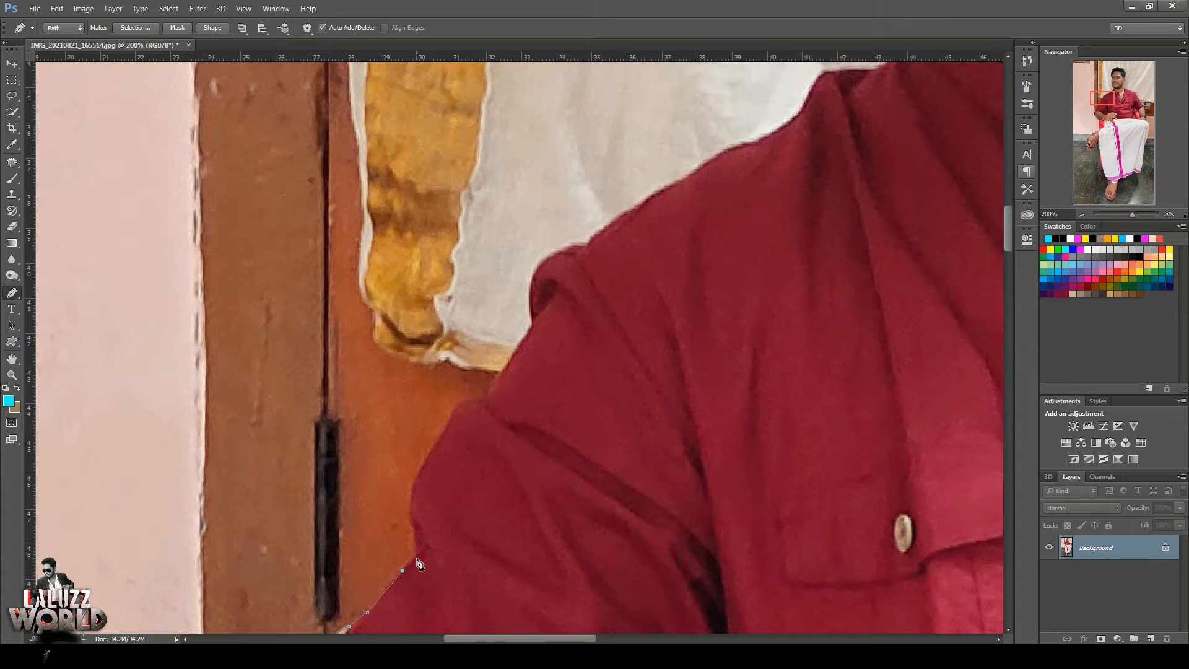
Trace the outer contour of the upper sleeve up to the shoulder seam fold.
left_click(417, 558)
left_click(413, 526)
left_click(413, 486)
left_click(448, 428)
left_click(470, 400)
left_click(482, 394)
left_click(488, 394)
left_click(511, 357)
left_click(531, 322)
left_click(547, 256)
Trace the top of the left-hand shoulder from the seam fold to the crease below the collar.
left_click_drag(586, 245, 604, 236)
left_click(596, 233)
left_click(614, 221)
left_click(629, 212)
left_click(645, 199)
left_click(668, 185)
left_click(678, 180)
left_click(695, 171)
left_click(719, 154)
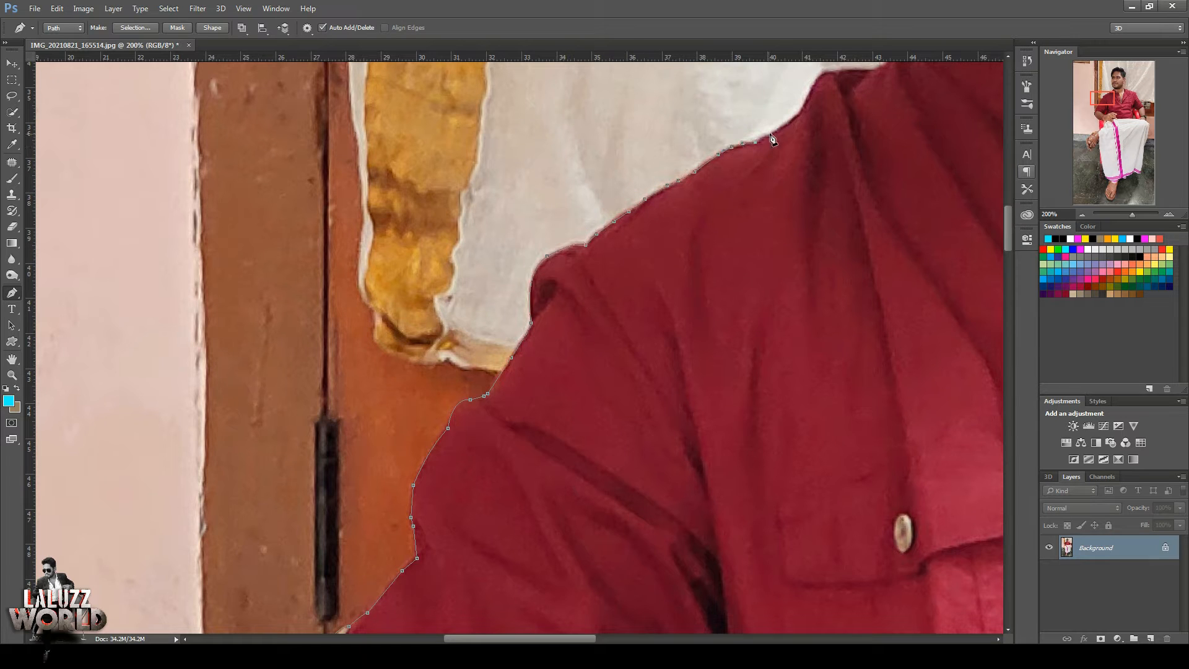
left_click(837, 72)
left_click(858, 70)
Continue the path from the shoulder crease up the outer edge of the shirt collar.
left_click_drag(884, 78, 466, 520)
left_click(466, 507)
left_click(470, 501)
left_click(477, 496)
left_click(480, 492)
left_click(485, 485)
left_click(491, 482)
left_click(495, 482)
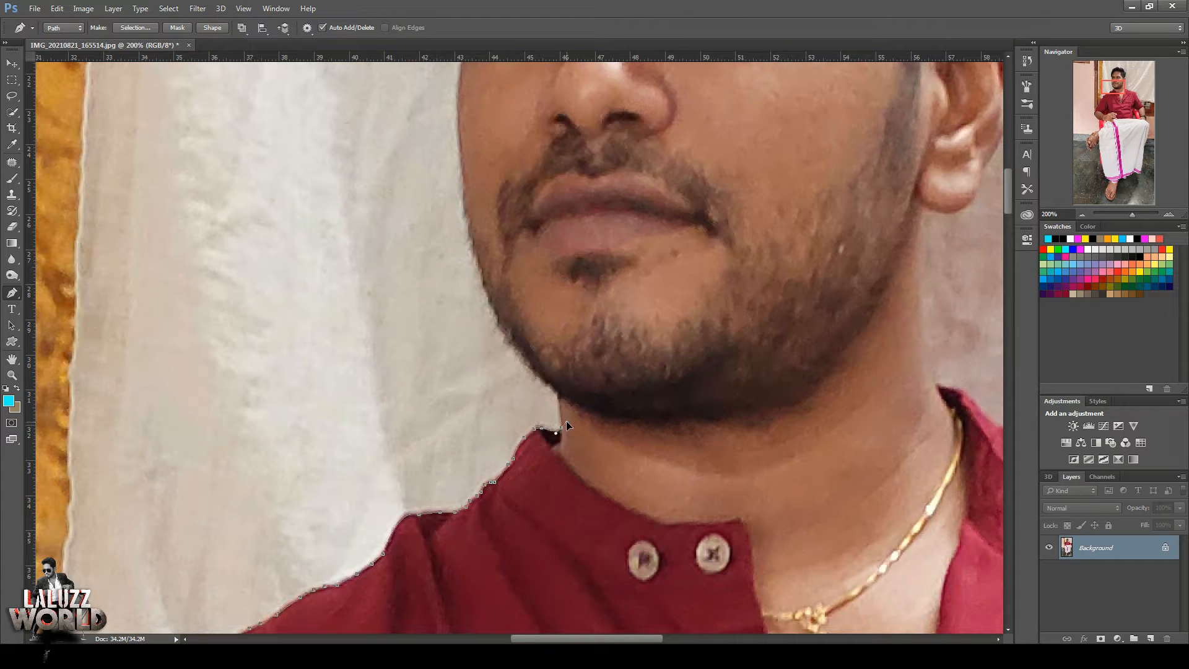
Trace the neck, jawline and cheek on the left side of the face up to the temple.
left_click(558, 394)
left_click_drag(485, 339, 338, 325)
left_click(340, 467, "alt")
left_click(337, 411)
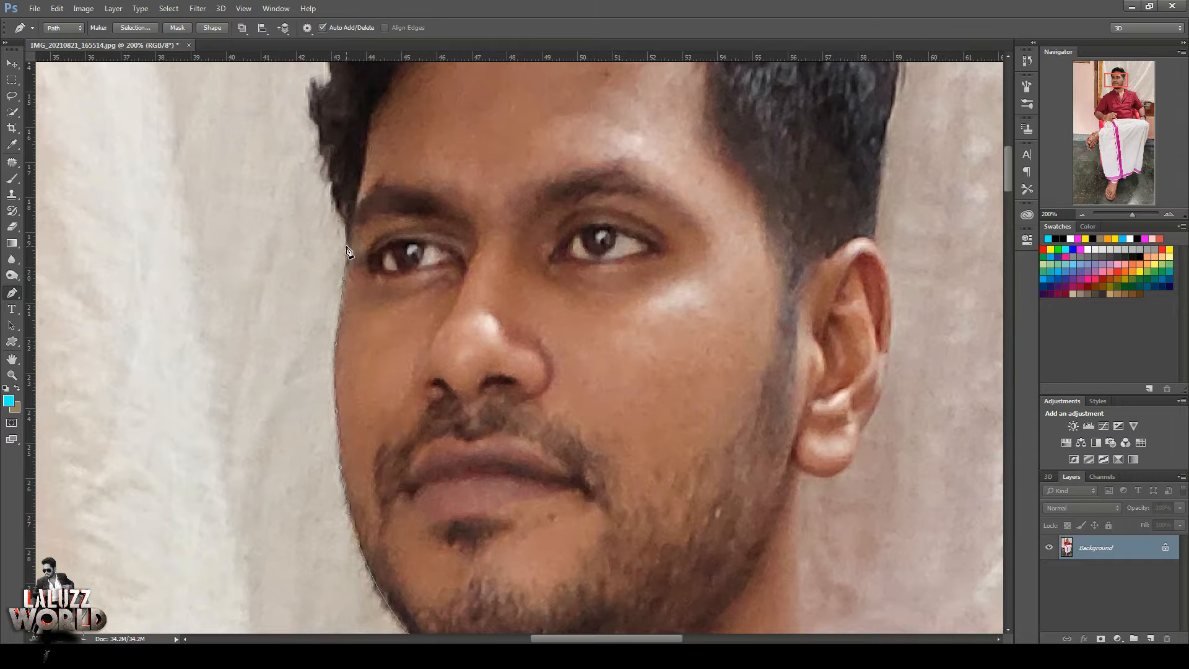
left_click(347, 209)
Outline the hair from the temple over the top of the head.
left_click(309, 93)
left_click(473, 326)
left_click_drag(1123, 69, 1131, 78)
left_click(672, 238)
left_click(782, 259)
left_click(896, 277)
Trace the hair on the right side of the head and the outer edge of the ear.
left_click(603, 222)
left_click(569, 404)
left_click_drag(587, 489, 582, 539)
left_click(588, 489, "alt")
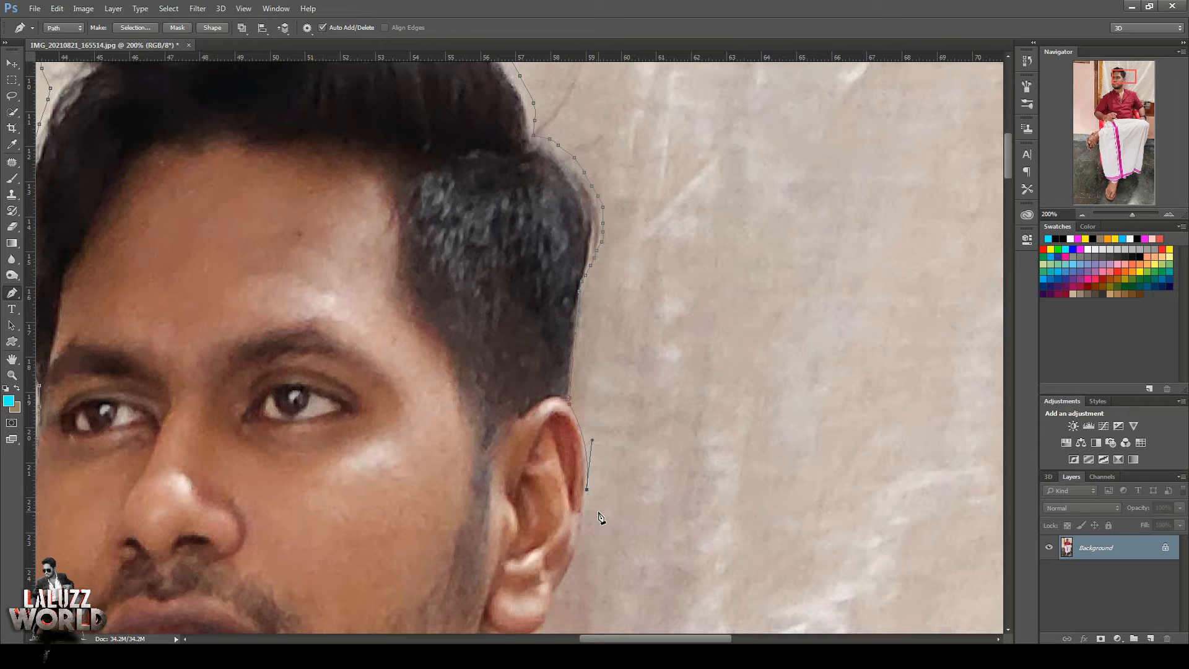
left_click_drag(569, 565, 555, 592)
left_click(569, 565, "alt")
left_click(553, 592)
Trace the earlobe and the right side of the neck down to the shirt collar.
left_click_drag(1124, 77, 1125, 80)
left_click_drag(489, 491, 448, 491)
left_click(489, 491, "alt")
left_click(469, 485)
left_click_drag(721, 492, 621, 147)
left_click_drag(381, 314, 402, 336)
left_click(380, 314, "alt")
left_click(410, 321)
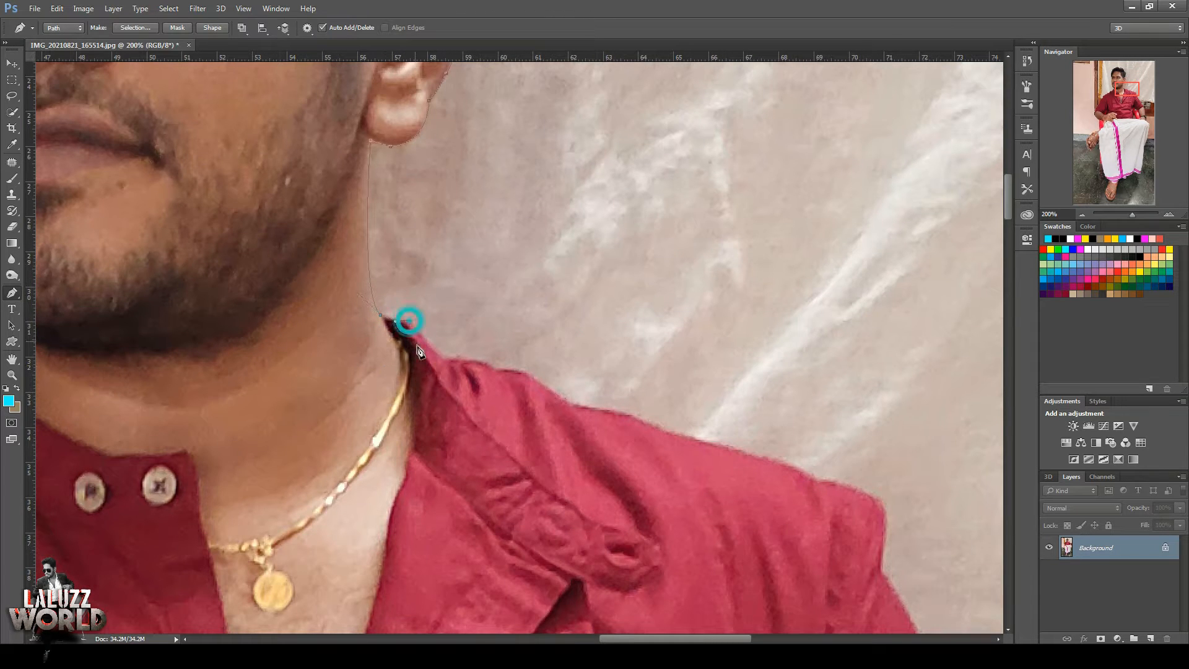
Trace the collar's outer edge and the right-hand shoulder line to the shoulder's outer corner.
left_click(442, 355)
left_click(462, 357)
left_click(478, 359)
left_click(532, 376)
left_click(562, 398)
left_click(577, 404)
left_click(632, 416)
left_click(656, 426)
left_click(711, 445)
left_click(778, 461)
left_click(817, 481)
left_click_drag(879, 500, 903, 523)
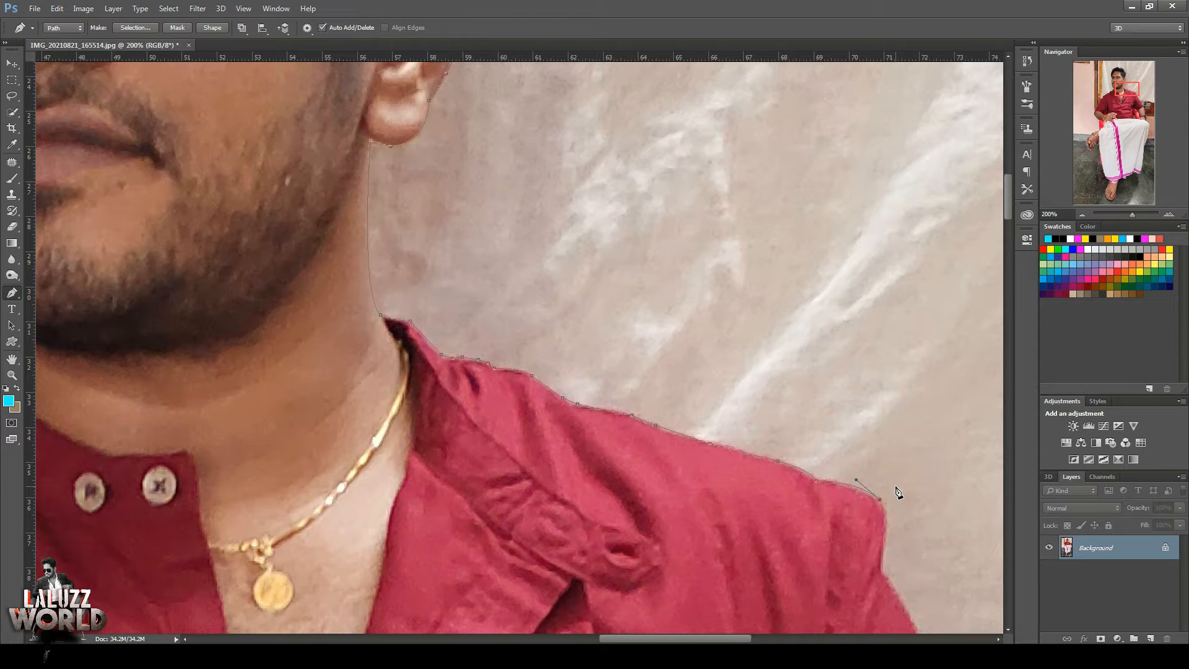
Trace the shirt's right shoulder corner and upper sleeve edge down past the button on the sleeve.
left_click_drag(885, 541, 711, 250)
left_click(882, 569)
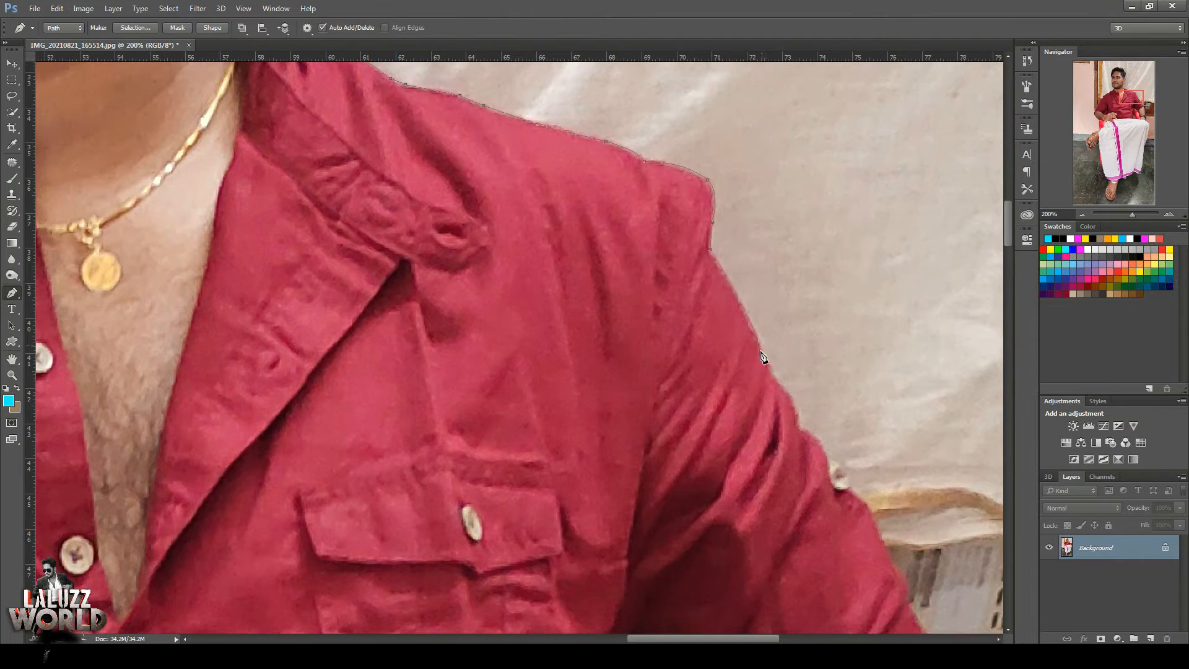
left_click(828, 465)
left_click_drag(849, 488, 874, 486)
left_click(838, 506)
Trace the lower part of the right sleeve around its rolled cuff to the start of the forearm.
left_click_drag(1135, 101, 1140, 111)
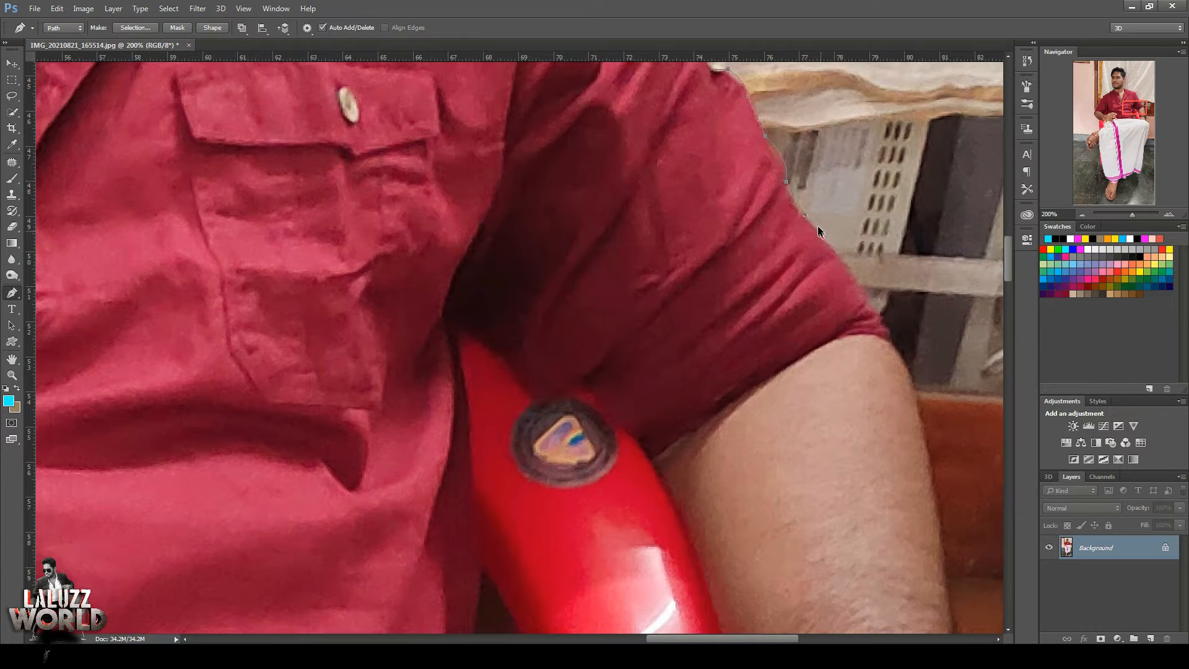
left_click_drag(845, 268, 847, 264)
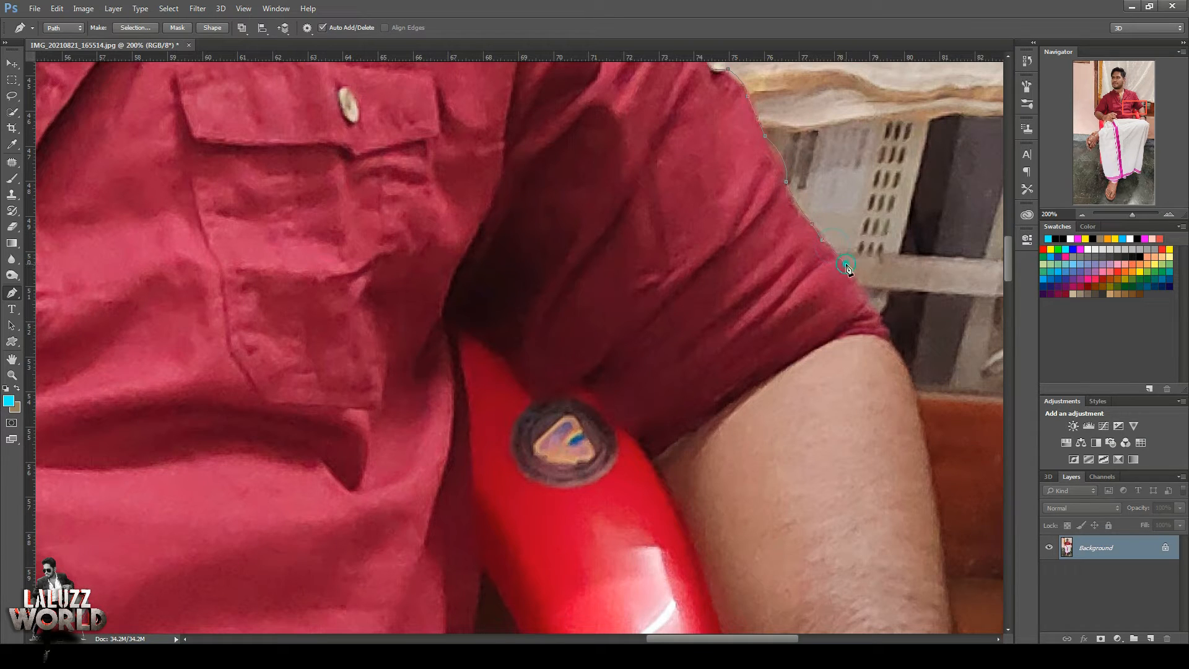
left_click(880, 317)
left_click(896, 359)
Trace the forearm's outer edge down to the wrist and around the smartwatch case.
left_click_drag(921, 404, 928, 439)
scroll(821, 415, "down", 5)
left_click_drag(801, 316, 805, 375)
left_click(801, 316, "alt")
left_click(816, 409)
left_click_drag(853, 441, 852, 446)
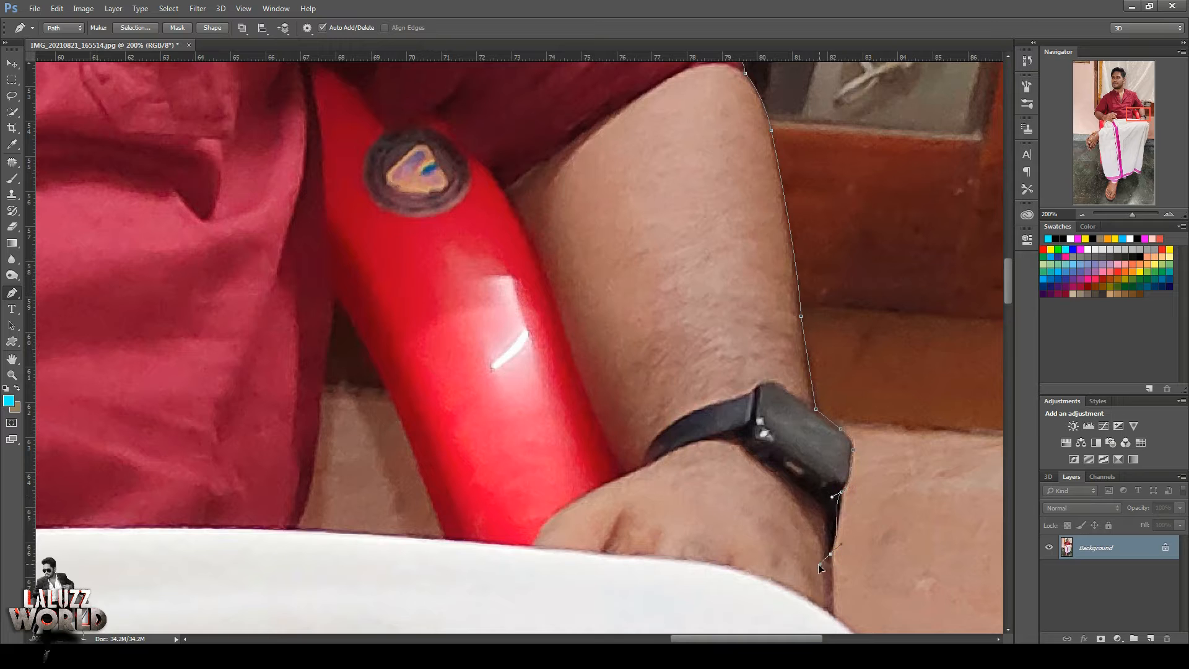
Trace the watch strap and the side of the wrist down to the edge of the white dhoti.
left_click_drag(819, 564, 820, 565)
left_click(831, 554, "alt")
left_click(836, 614)
left_click_drag(836, 613, 681, 391)
Trace the dhoti's rounded edge over the knee and just below it.
left_click(736, 445)
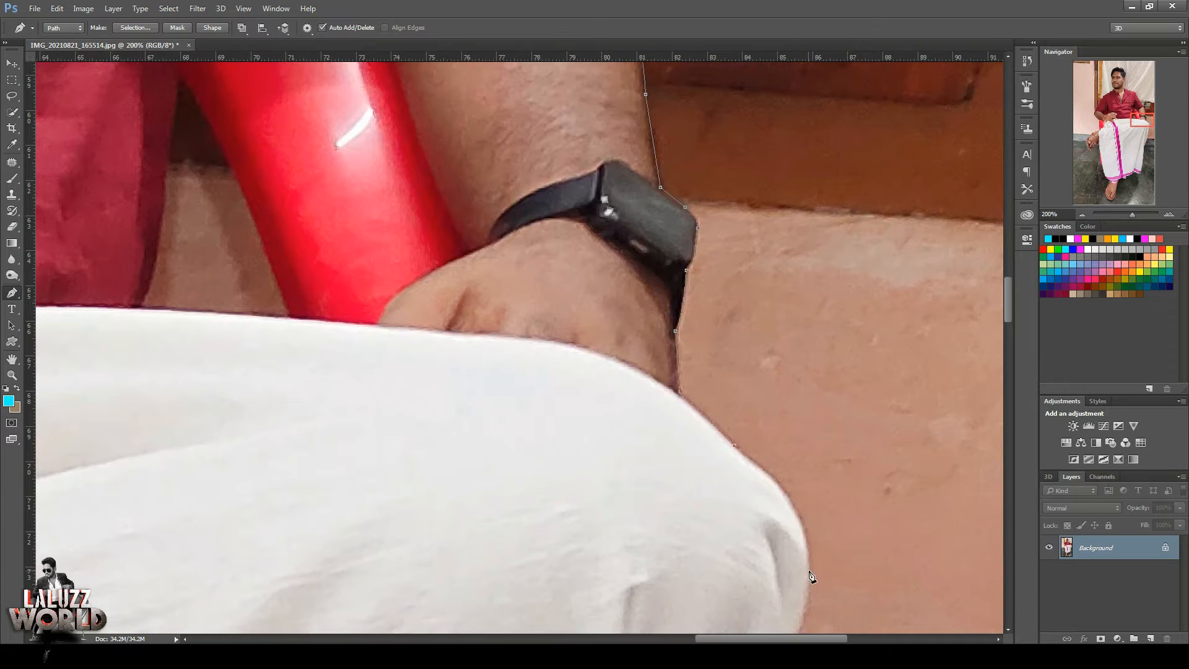
left_click_drag(810, 572, 804, 612)
left_click(810, 536, "alt")
left_click_drag(810, 537, 884, 168)
left_click_drag(858, 261, 834, 286)
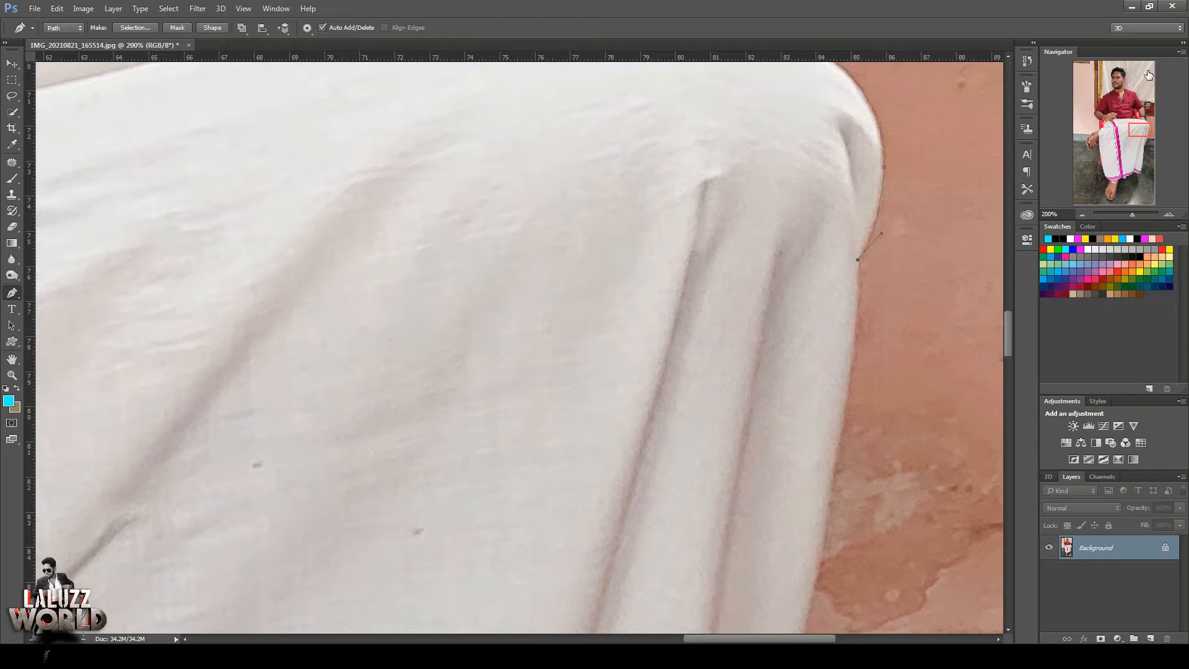
Trace the dhoti's long right edge from below the knee down toward the magenta border.
left_click_drag(840, 442, 913, 125)
left_click(840, 443, "alt")
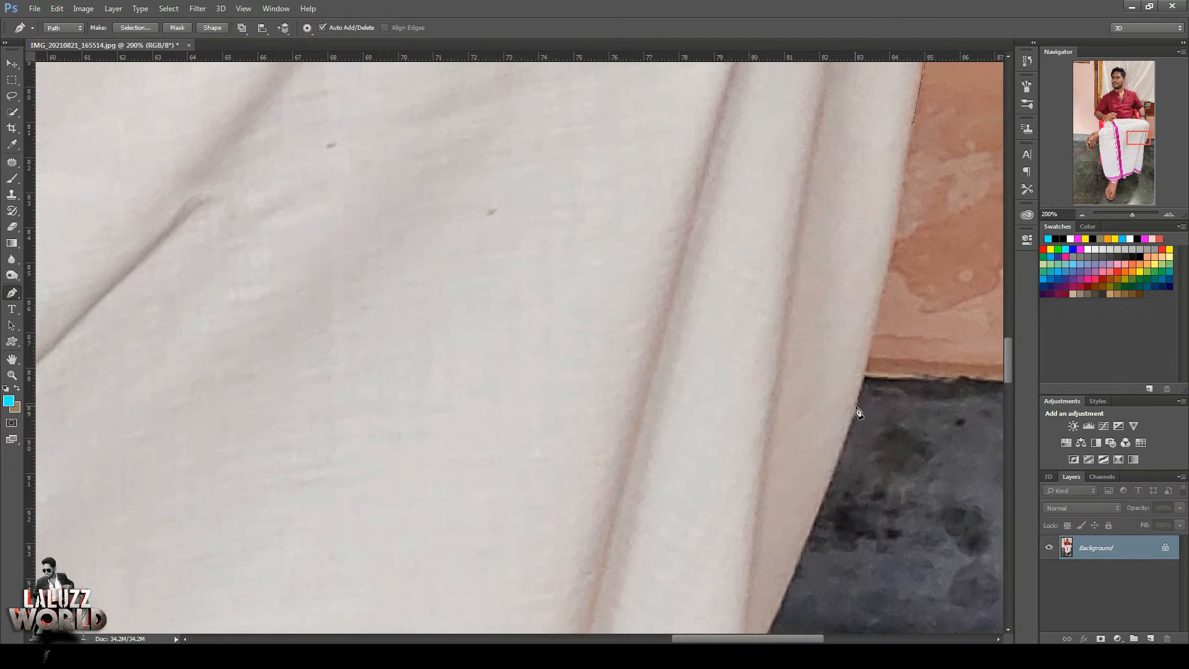
left_click_drag(1141, 139, 1136, 169)
left_click(965, 384)
left_click(946, 508)
left_click(944, 531)
left_click(936, 584)
left_click(742, 365)
key("ctrl+z")
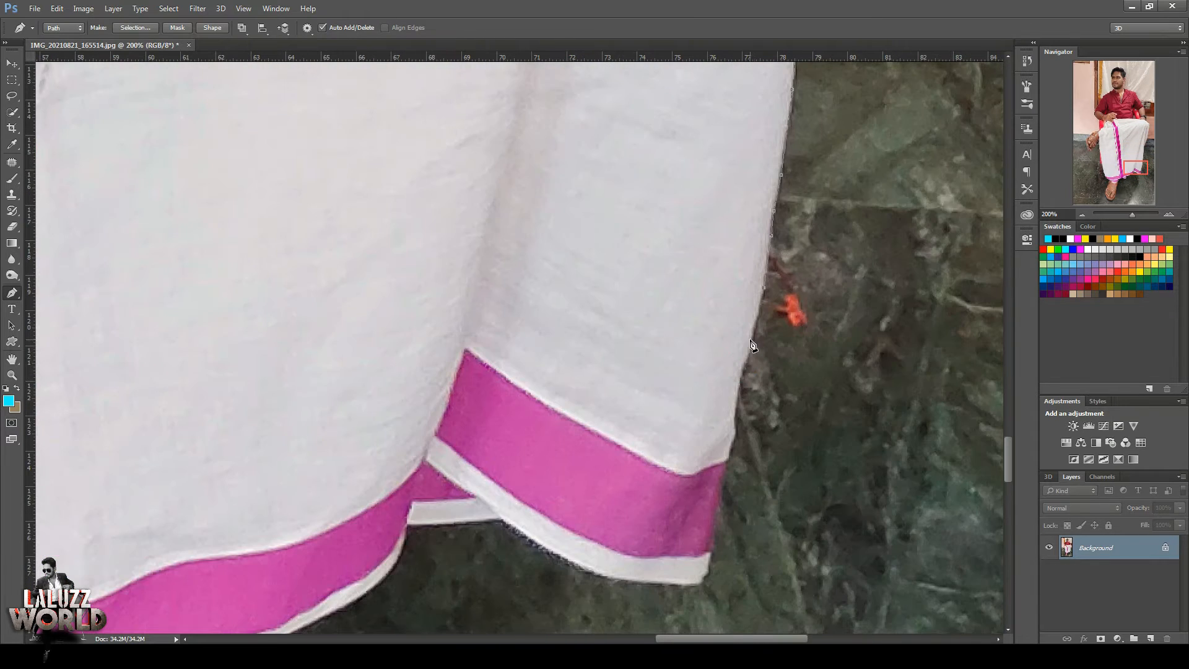
Trace the dhoti's lower right corner and the bottom hem of the right-hand fold.
left_click(732, 447)
left_click(712, 551)
left_click(703, 580)
left_click(699, 585)
left_click_drag(560, 555, 518, 534)
left_click(503, 521)
left_click(408, 525)
Trace the curved hem below the magenta border as far as the small hanging underfold.
left_click_drag(396, 539, 668, 441)
left_click(631, 500)
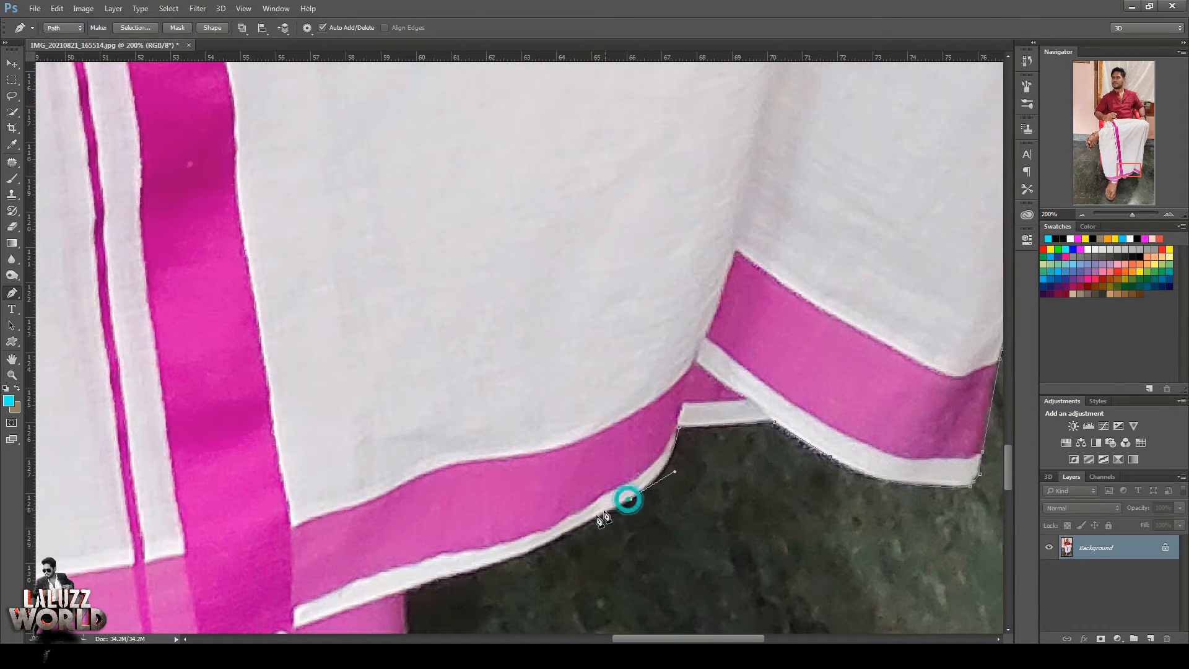
left_click(543, 543)
left_click(477, 570)
left_click(412, 590)
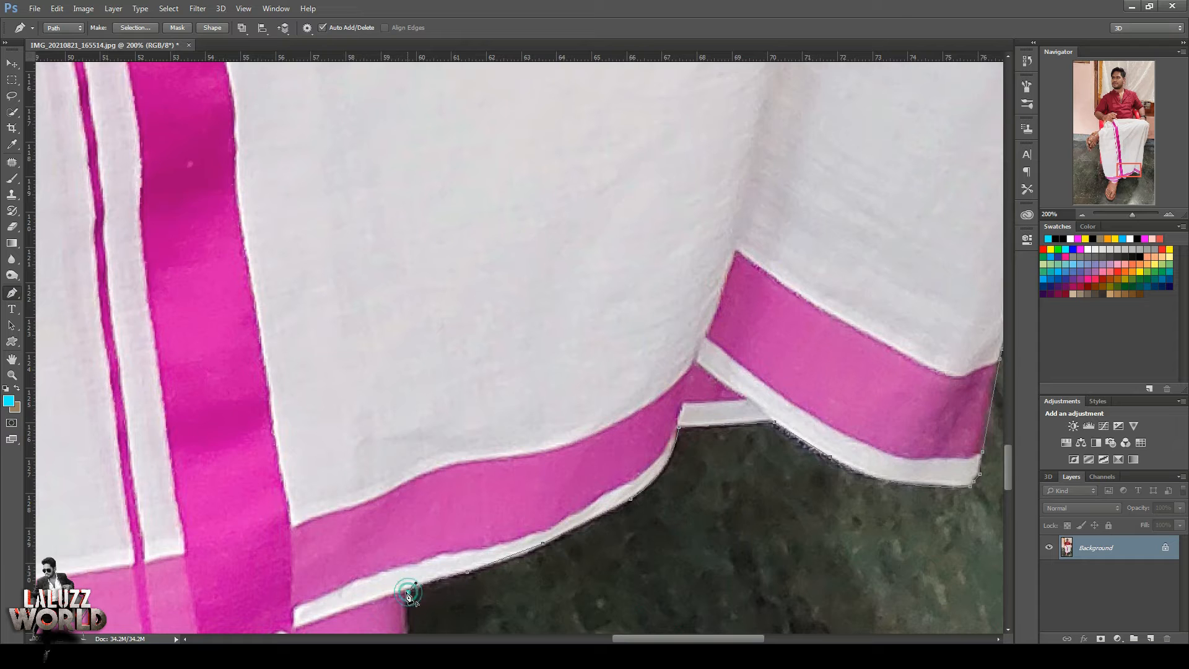
left_click_drag(411, 590, 848, 370)
Trace the underfold and remaining hem, then close the outer outline at the lower leg.
left_click(852, 414)
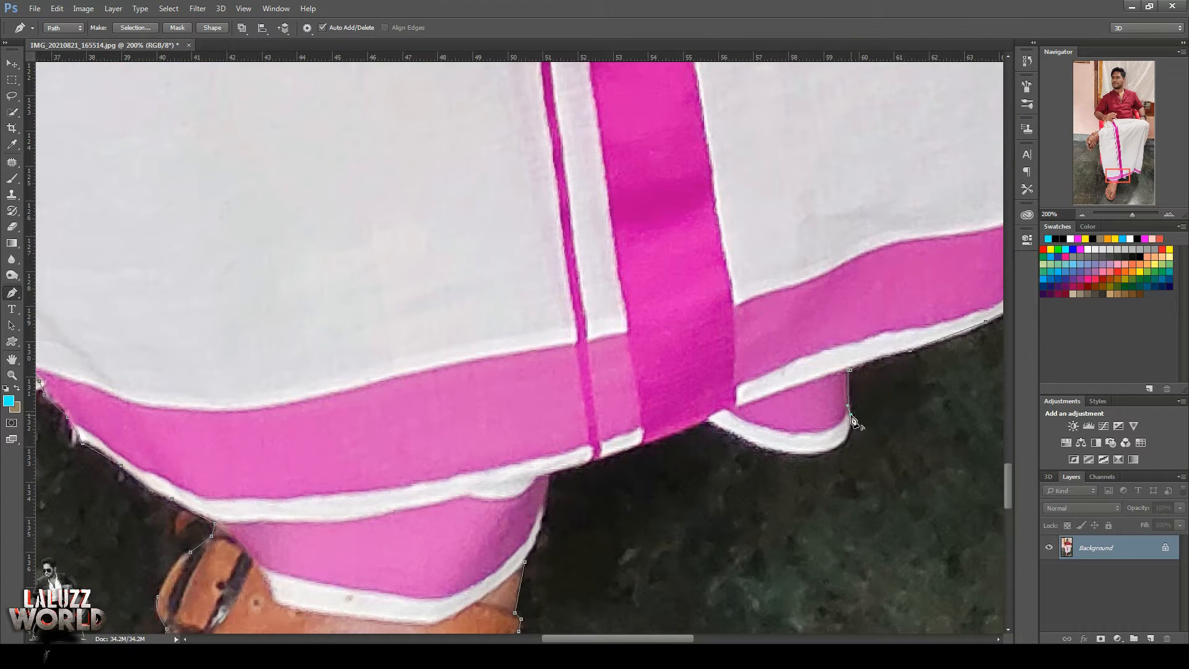
left_click_drag(813, 453, 772, 454)
left_click(711, 419)
left_click(550, 472)
left_click_drag(525, 562, 499, 579)
Outline the gap between torso and right-hand arm along the dhoti's top edge, the hand and the inner forearm.
left_click_drag(1118, 176, 1132, 122)
left_click(536, 222)
left_click(770, 239)
left_click_drag(770, 239, 785, 240)
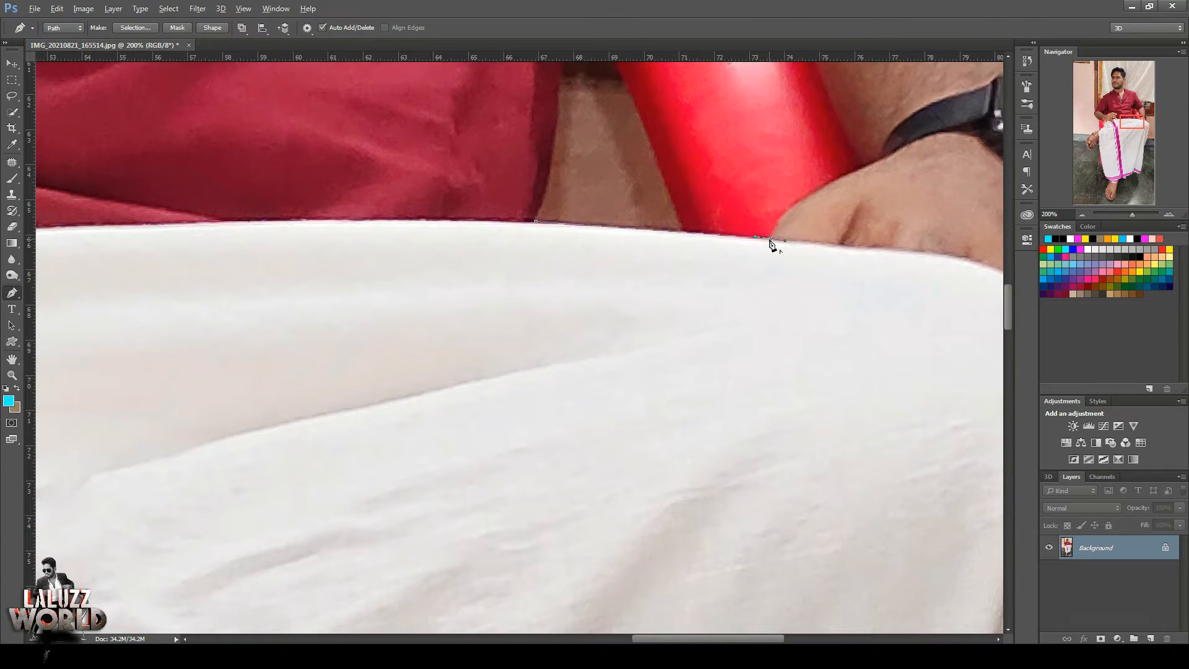
left_click(867, 168, "alt")
left_click(822, 82)
left_click_drag(1132, 122, 1130, 118)
left_click(854, 179)
left_click_drag(800, 85, 781, 68)
left_click(800, 86, "alt")
Continue the gap outline under the sleeve and past the chair's round emblem toward the armpit.
left_click_drag(1130, 122, 1131, 118)
left_click(785, 241)
left_click(773, 238)
left_click(763, 227)
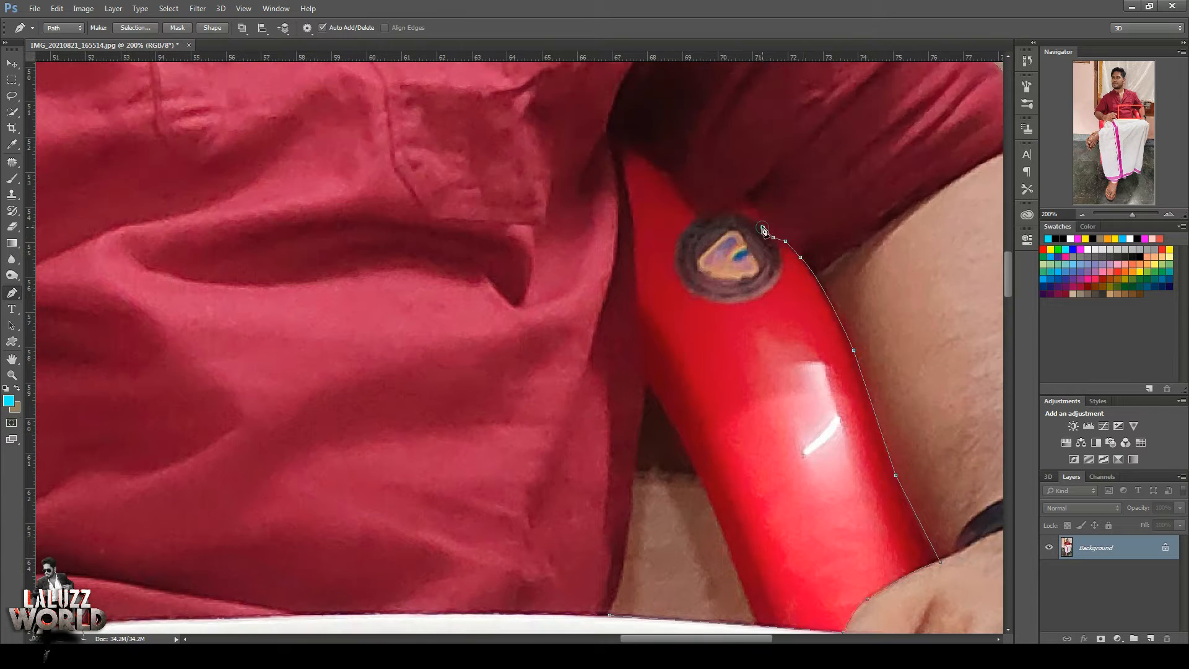
left_click(757, 212)
left_click(752, 202)
left_click(705, 222)
left_click_drag(673, 172, 678, 160)
left_click(673, 173, "alt")
Trace the gap's inner edge from the armpit down the side of the shirt.
left_click_drag(611, 134, 608, 128)
left_click(611, 134, "alt")
mouse_move(637, 322)
left_mouse_down()
mouse_move(637, 380)
mouse_move(635, 319)
left_mouse_up()
left_click(636, 261, "alt")
left_click_drag(638, 435, 625, 492)
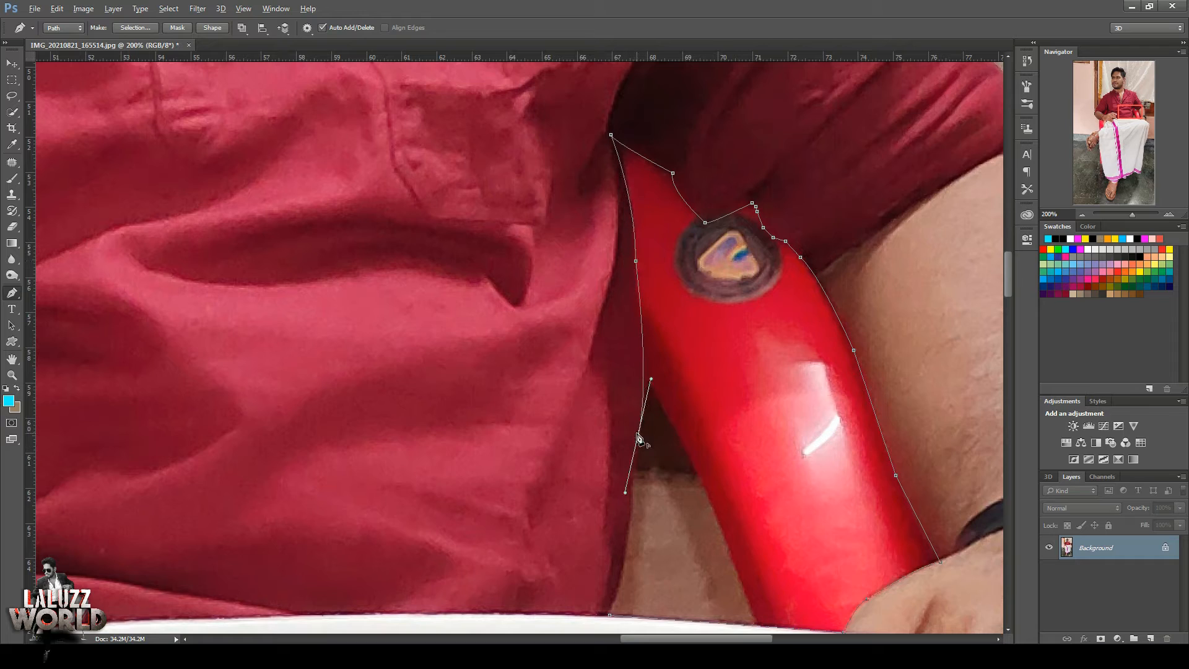
left_click(638, 435, "alt")
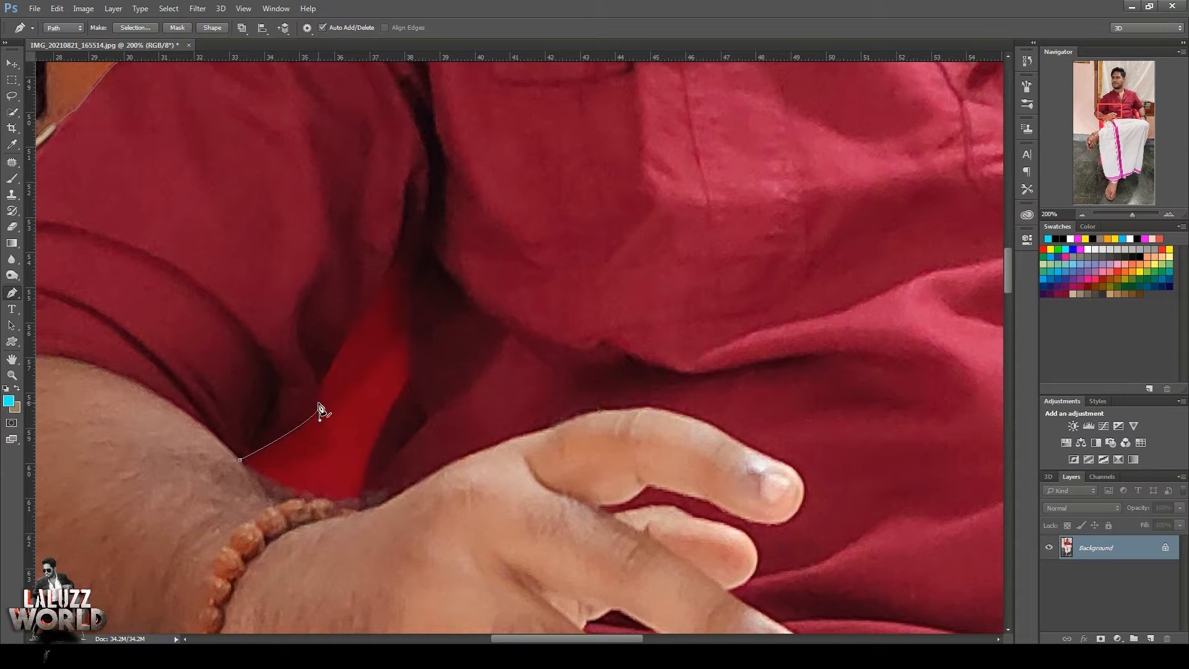
Outline the red gap between the left-hand sleeve, the shirt and the beaded wrist as a closed path.
left_click_drag(350, 332, 366, 312)
left_click(395, 264)
left_click(413, 254)
left_click(411, 378)
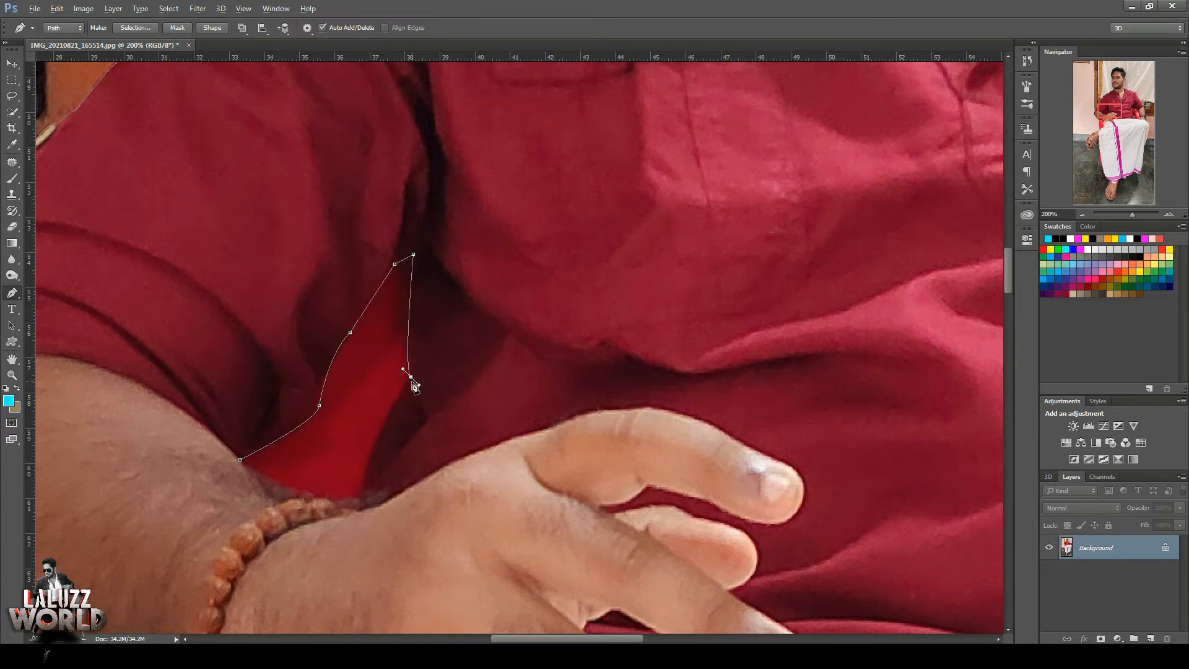
left_click_drag(360, 498, 351, 573)
left_click(338, 499)
left_click(312, 499)
left_click(240, 459)
Convert the finished path to a selection and use it as a layer mask that hides the background.
key("ctrl+Return")
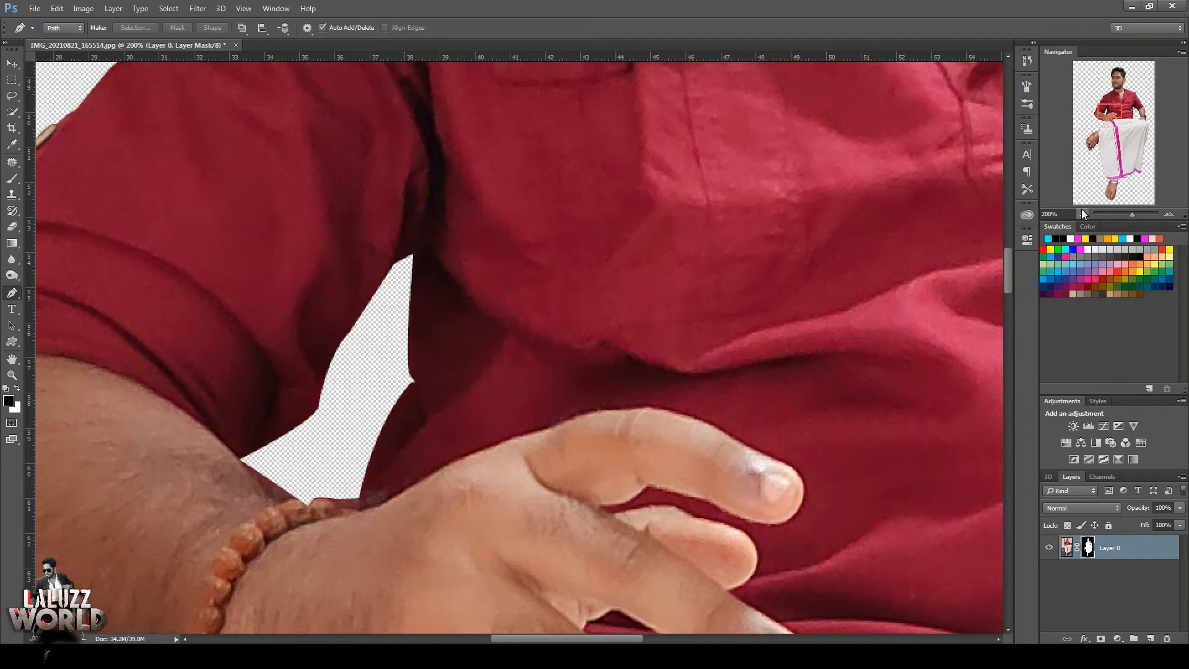
left_click(1081, 213)
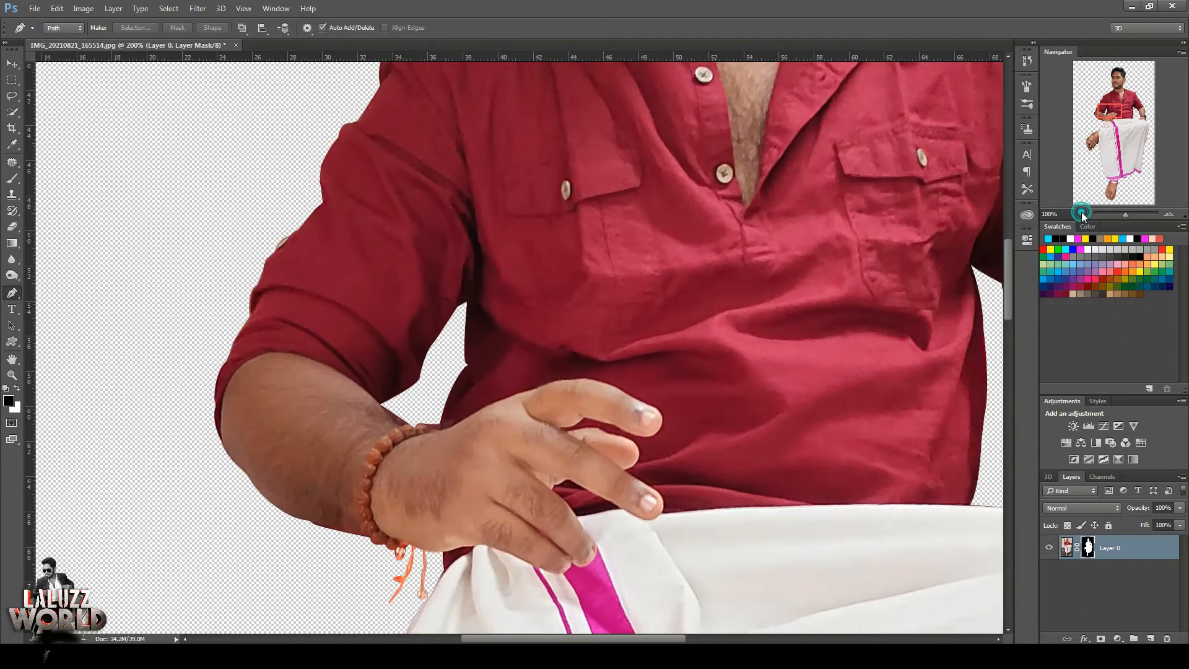
Save the masked cutout as IMG_20210821_165514 in Photoshop format with Maximize Compatibility enabled.
key("ctrl+shift+s")
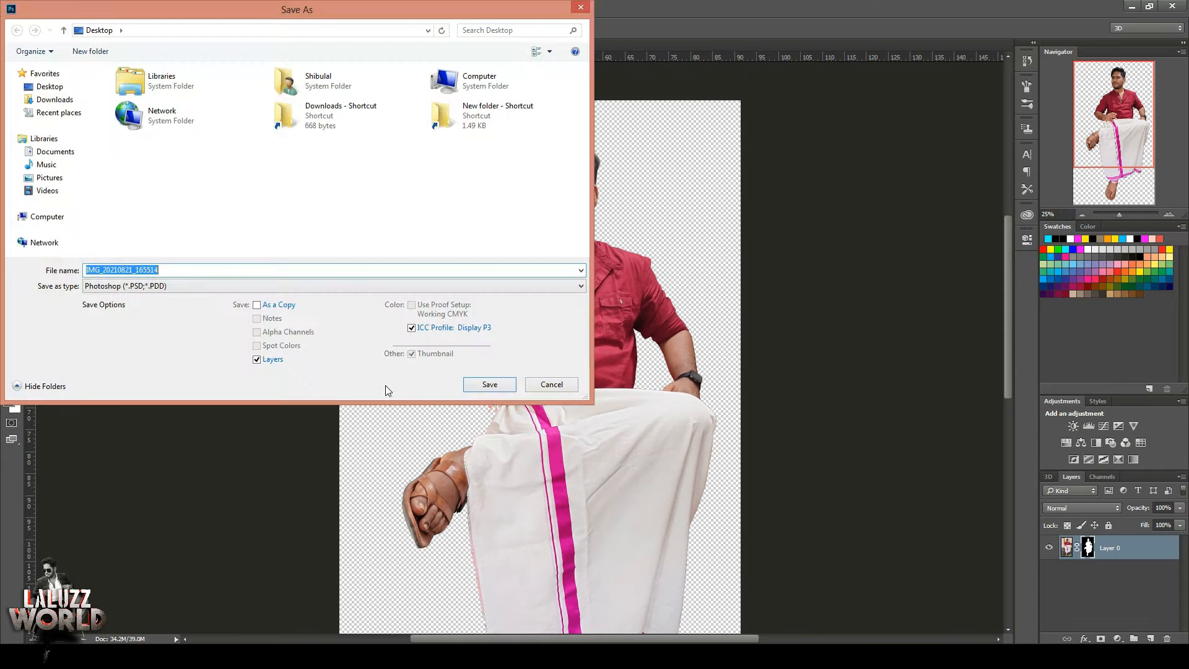
left_click(485, 390)
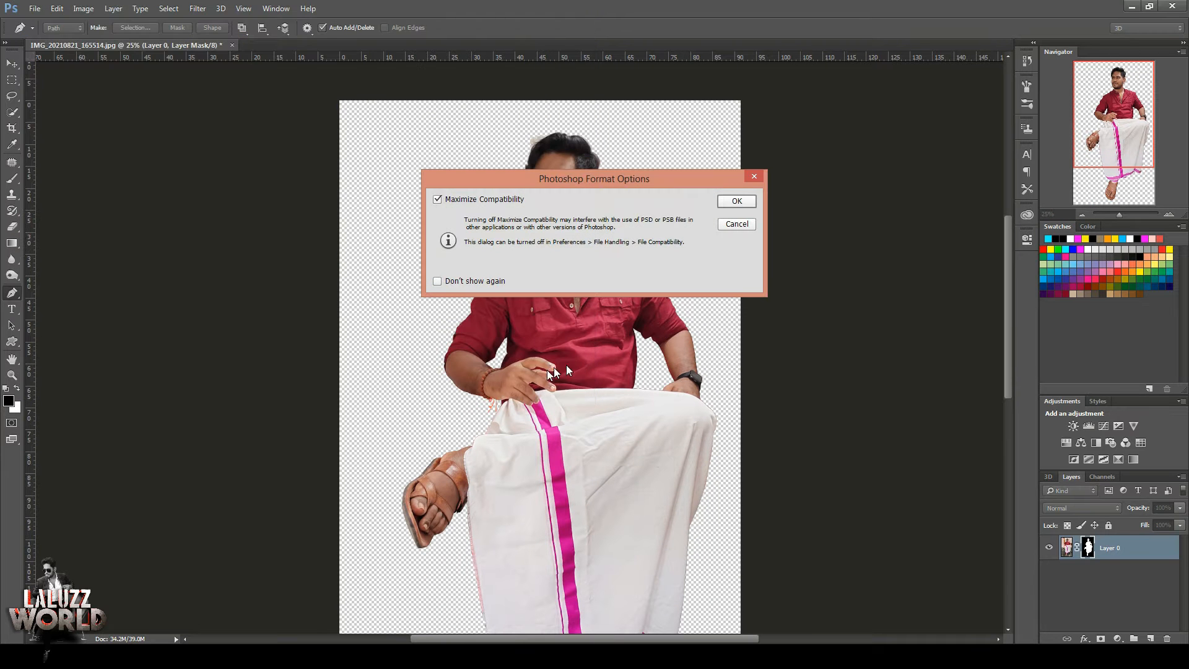
left_click(750, 201)
Open Refine Mask for the layer mask and refine the edge along the left cheek and jaw.
left_click(1172, 214)
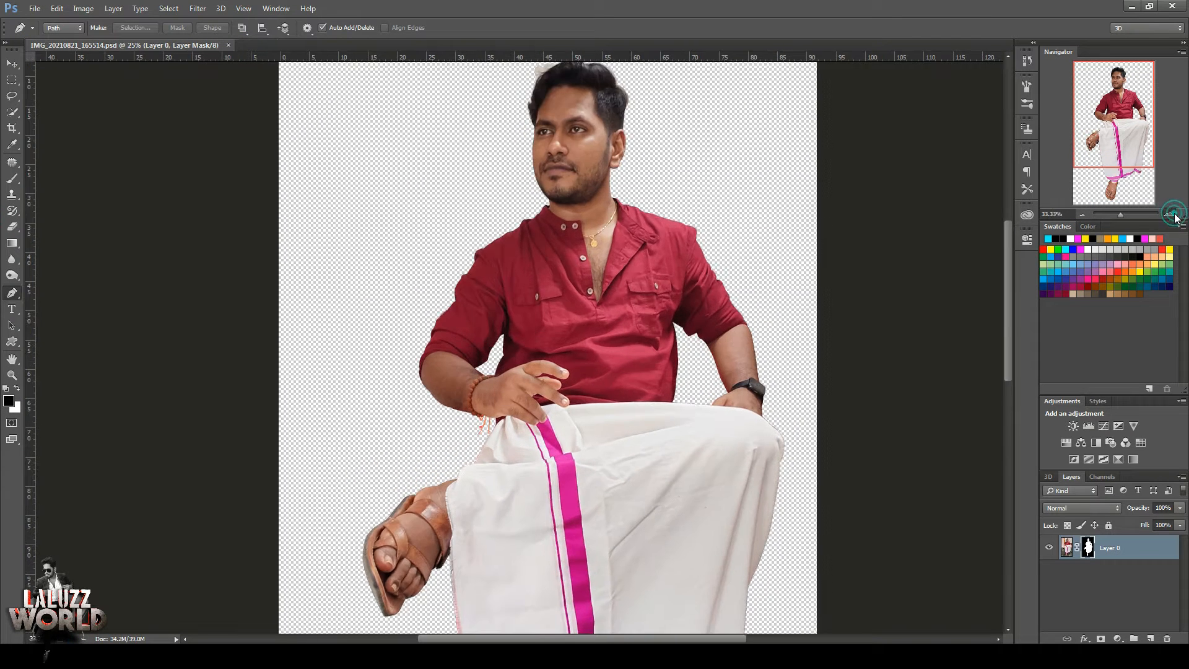
left_click(1174, 215)
left_click_drag(1129, 110, 1126, 63)
left_click(1168, 213)
left_click(1169, 214)
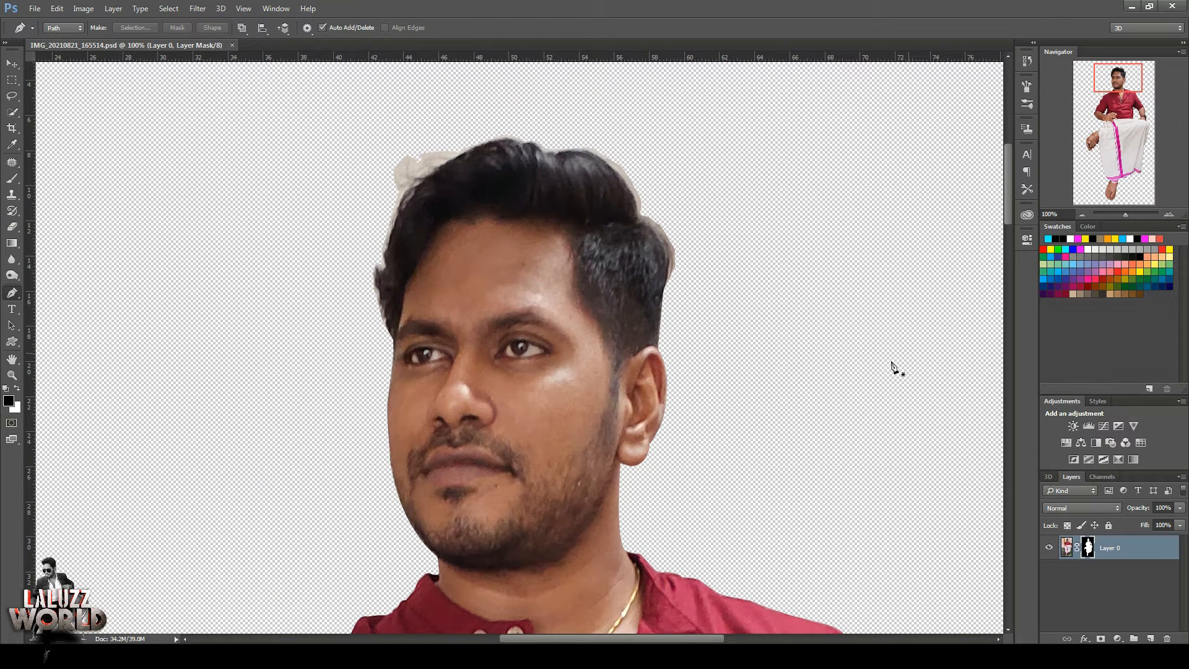
right_click(1091, 553)
left_click(1113, 529)
left_click_drag(366, 142, 871, 146)
mouse_move(418, 550)
left_mouse_down()
mouse_move(389, 505)
mouse_move(376, 389)
left_mouse_up()
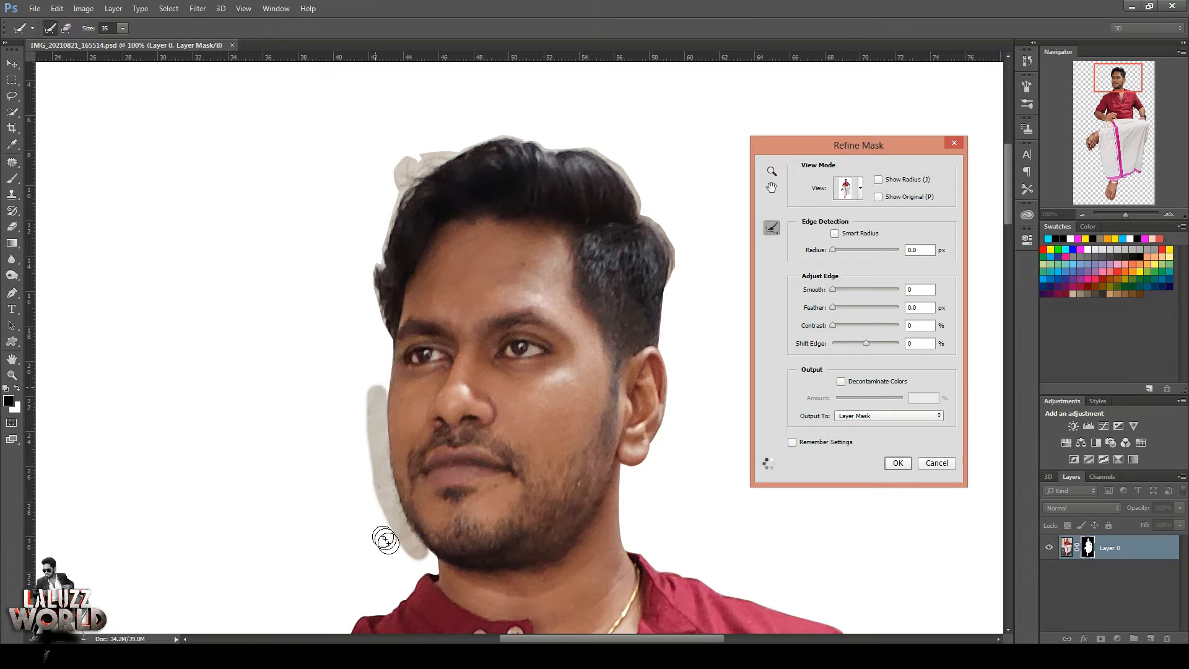
left_click_drag(380, 458, 377, 416)
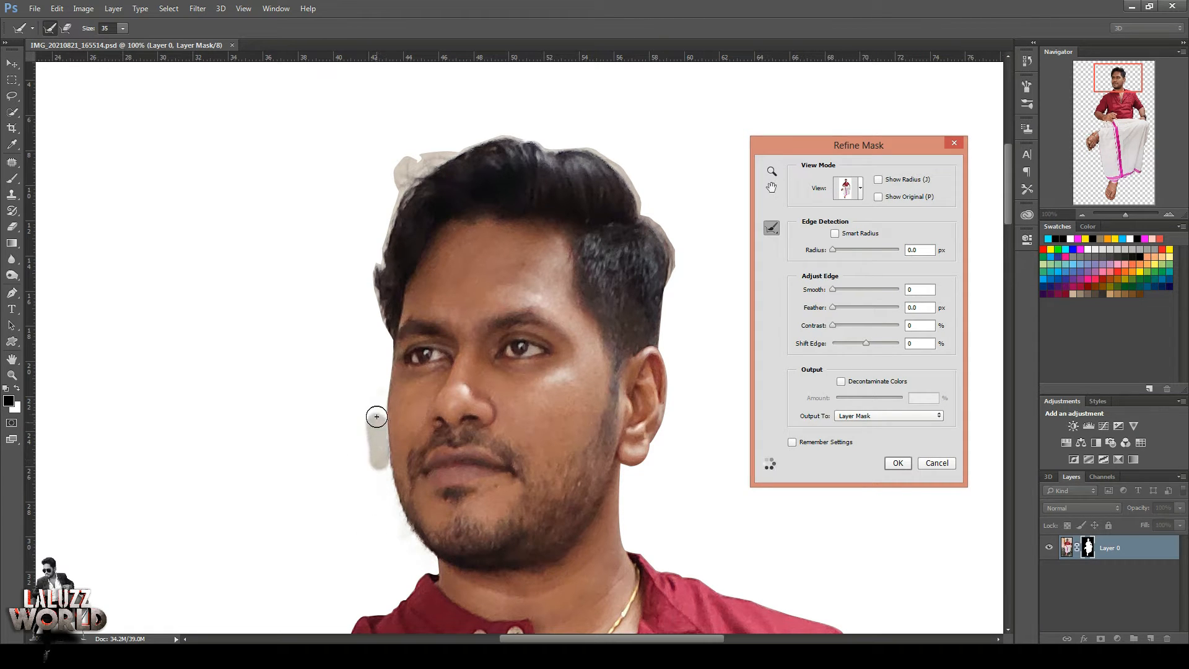
Refine the mask edge around the hair from the left temple to above the right ear and apply it.
mouse_move(376, 334)
left_mouse_down()
mouse_move(409, 164)
mouse_move(493, 133)
mouse_move(619, 177)
mouse_move(647, 214)
left_mouse_up()
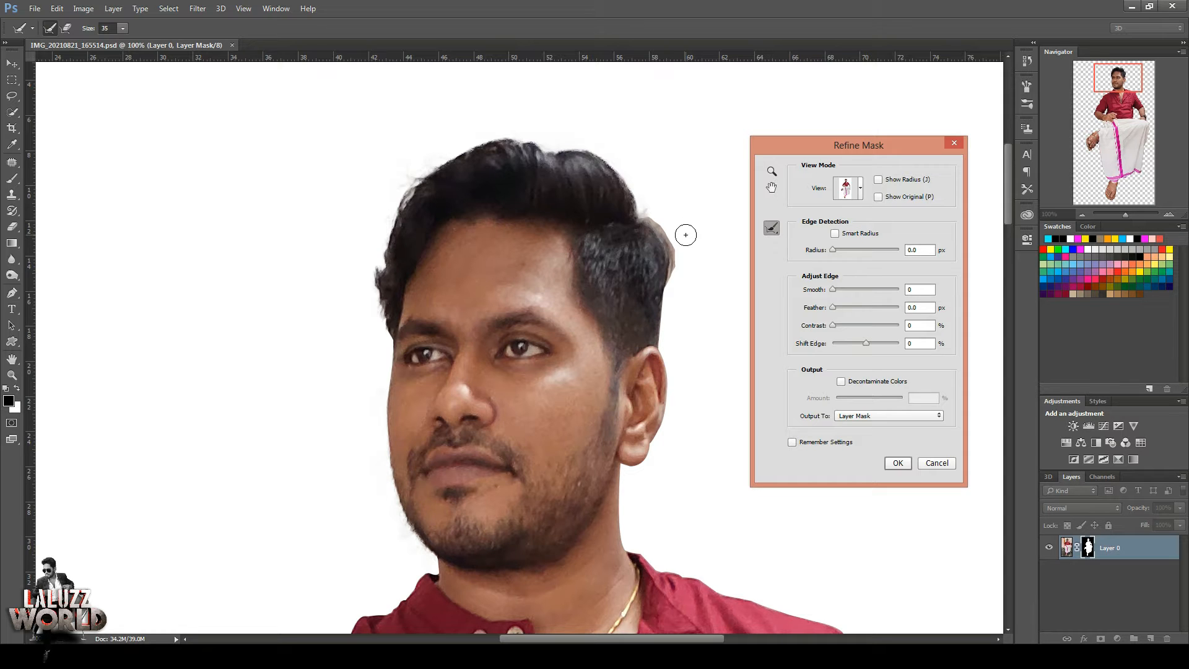
mouse_move(649, 219)
left_mouse_down()
mouse_move(672, 304)
mouse_move(667, 336)
left_mouse_up()
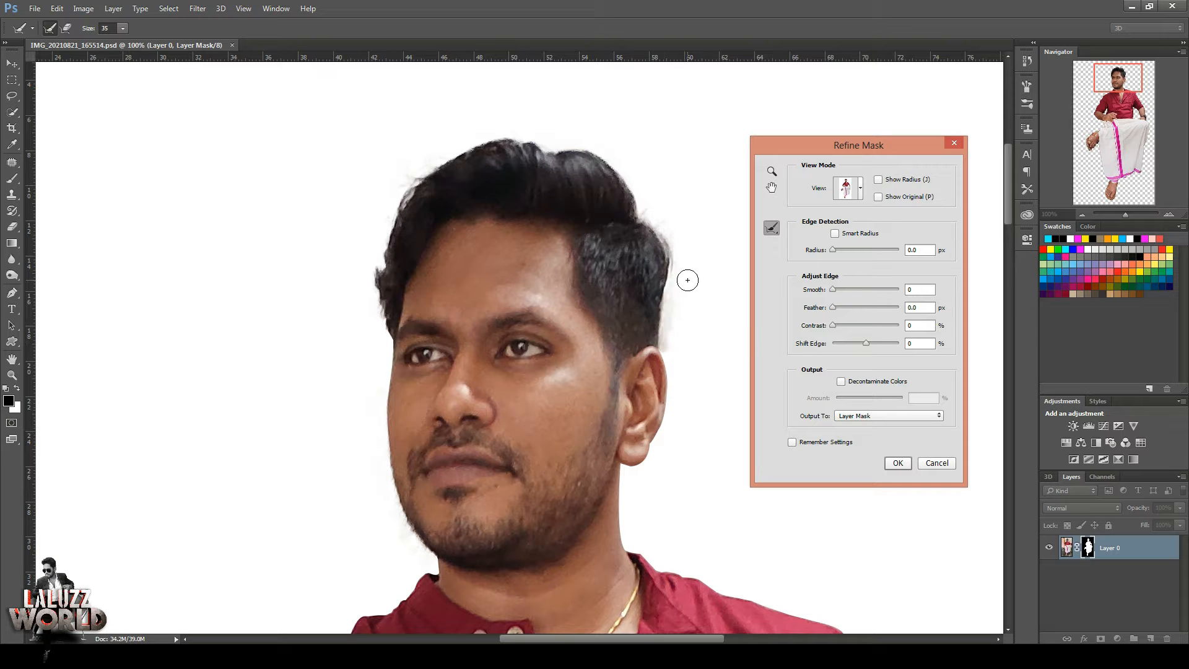
left_click(891, 464)
right_click(1086, 550)
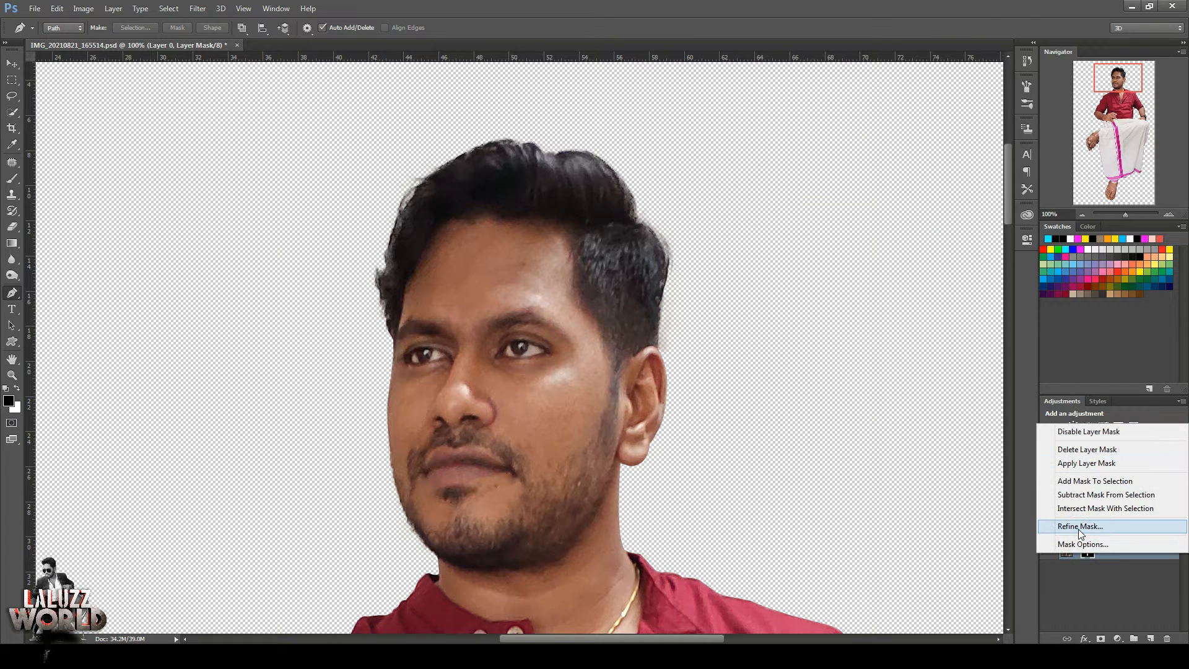
left_click(1078, 493)
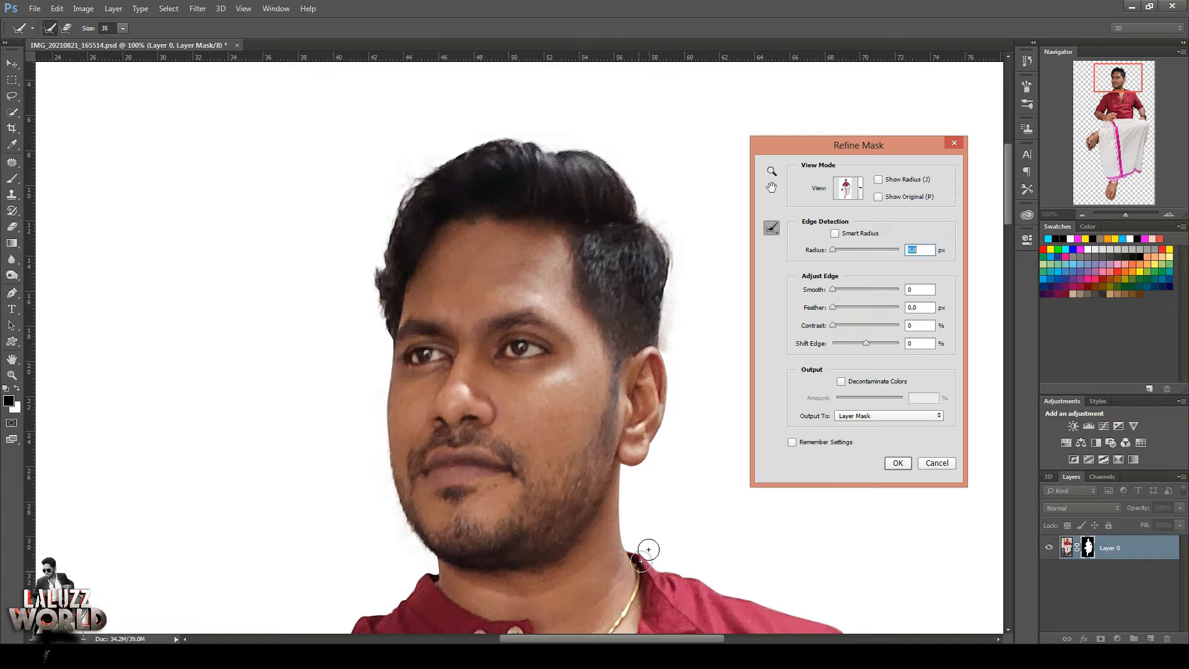
scroll(991, 230, "down", 15)
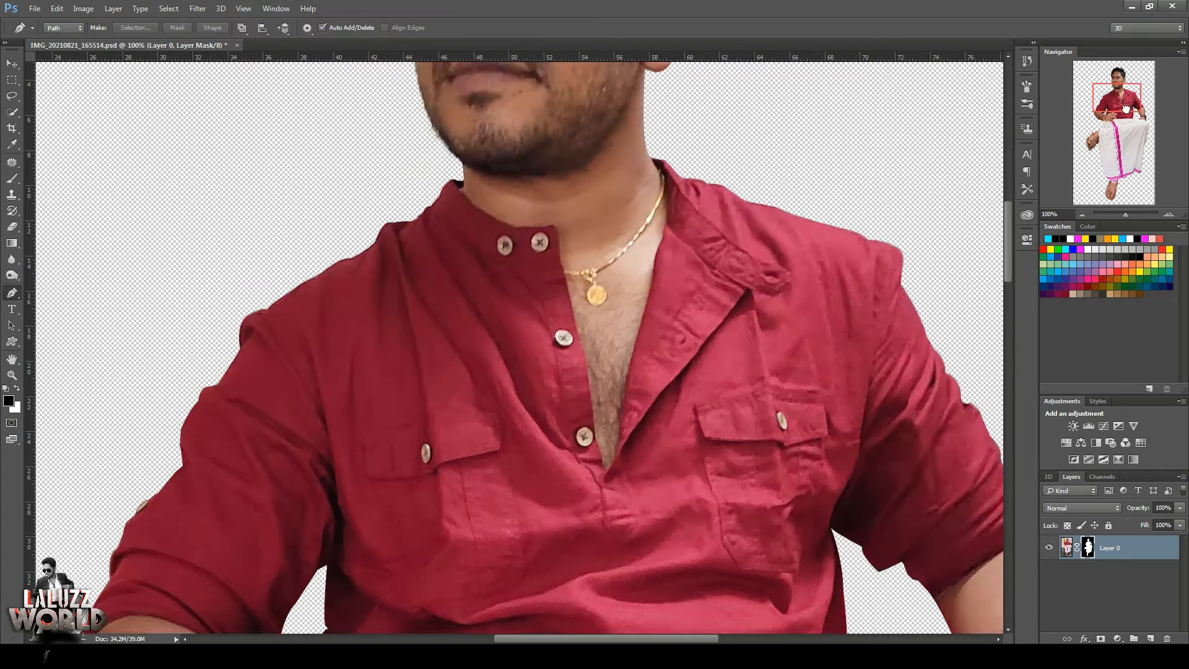
Refine the layer mask along the frayed left edge of the dhoti below the raised foot and apply it.
left_click(1082, 215)
left_click_drag(1112, 152, 1122, 159)
right_click(1088, 549)
left_click(1081, 522)
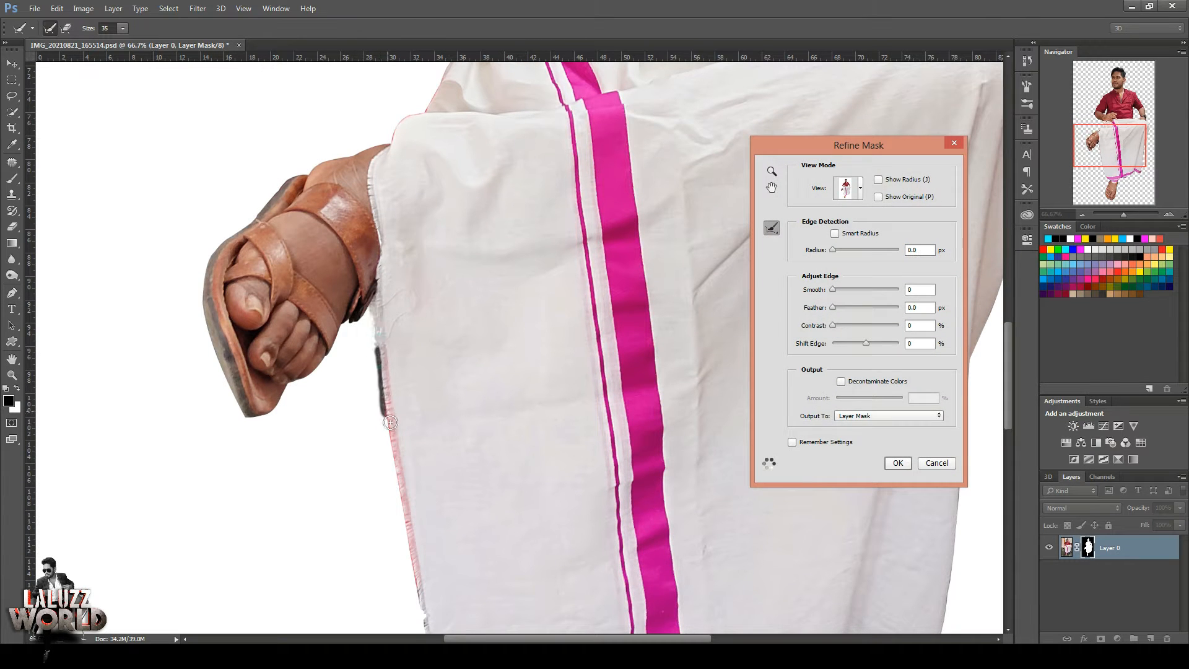
left_click_drag(402, 485, 402, 487)
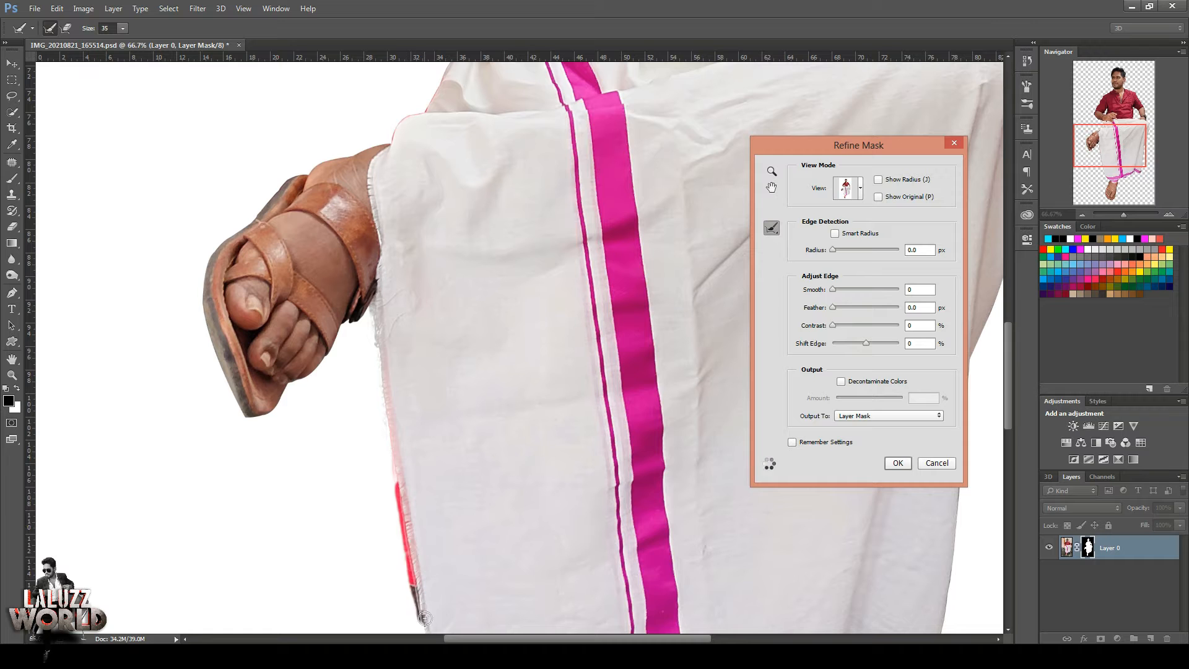
left_click_drag(868, 144, 894, 78)
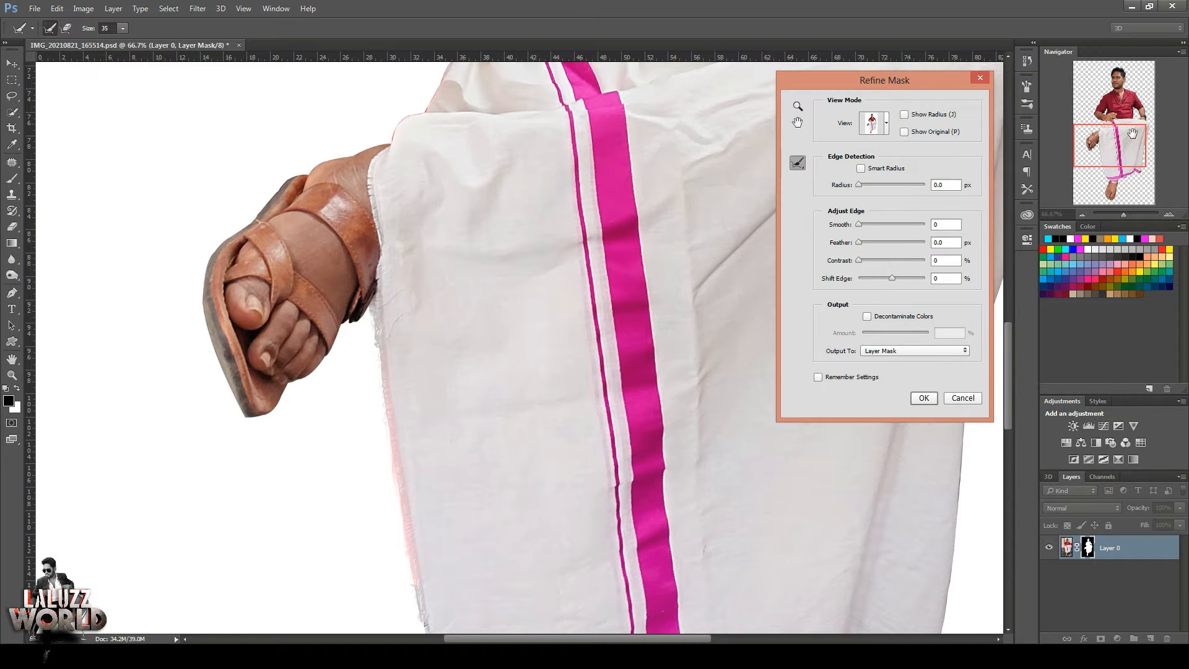
left_click(924, 399)
Refine the layer mask along the dhoti's lower left edge and lower right hem, and apply it.
left_click_drag(1115, 154, 1118, 166)
key("p")
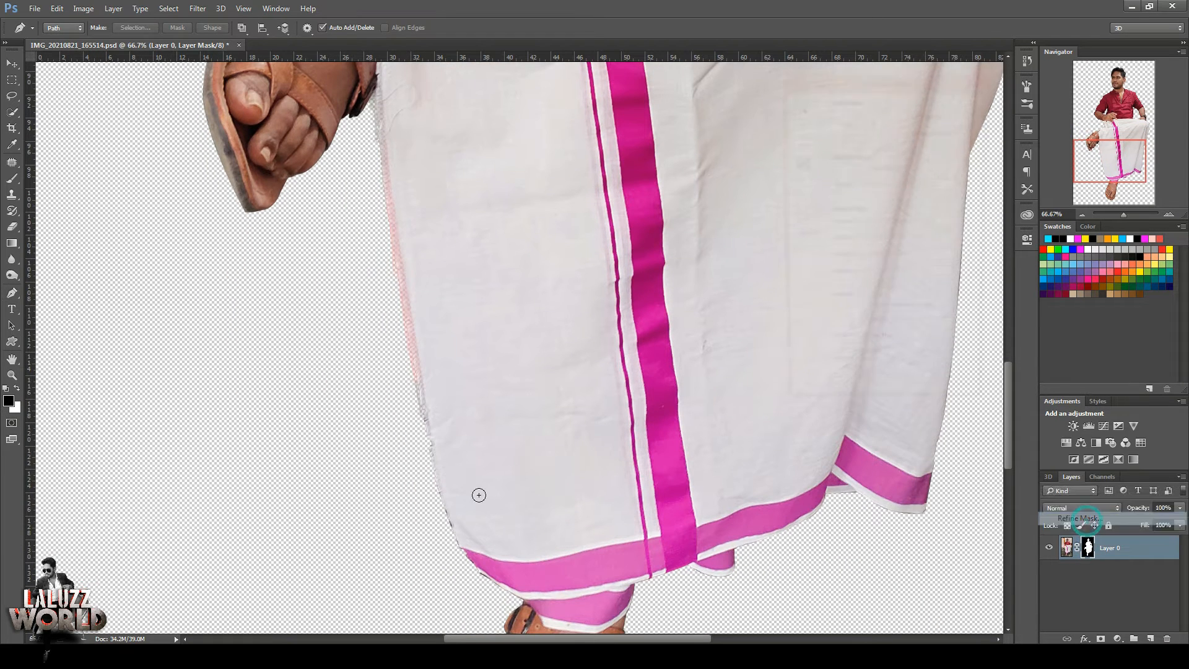
key("alt+ctrl+r")
left_click_drag(412, 379, 422, 418)
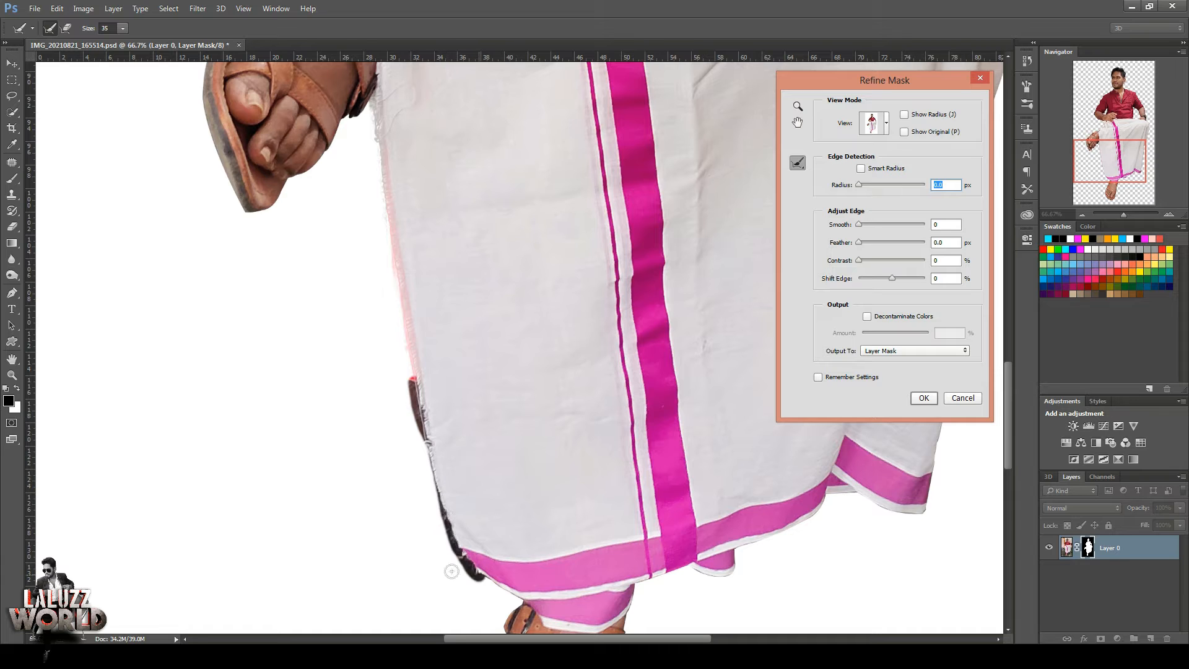
left_click_drag(452, 571, 453, 574)
left_click_drag(918, 530, 861, 499)
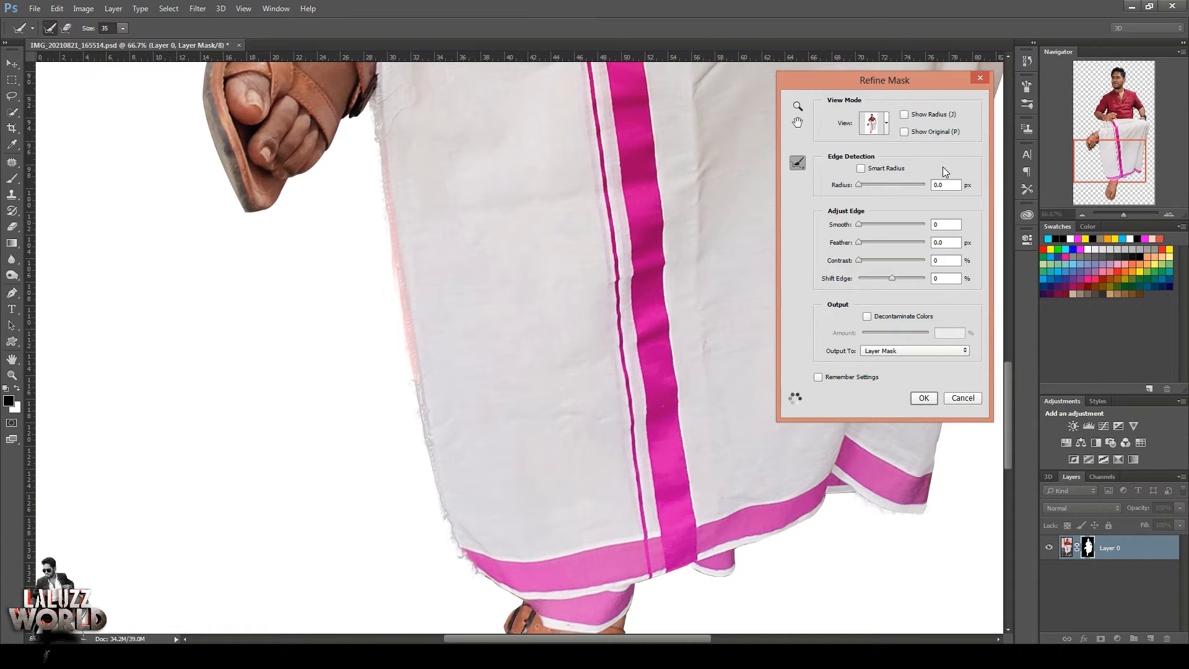
left_click(920, 400)
key("p")
Display the entire cutout and save the masked document.
left_click(1082, 214)
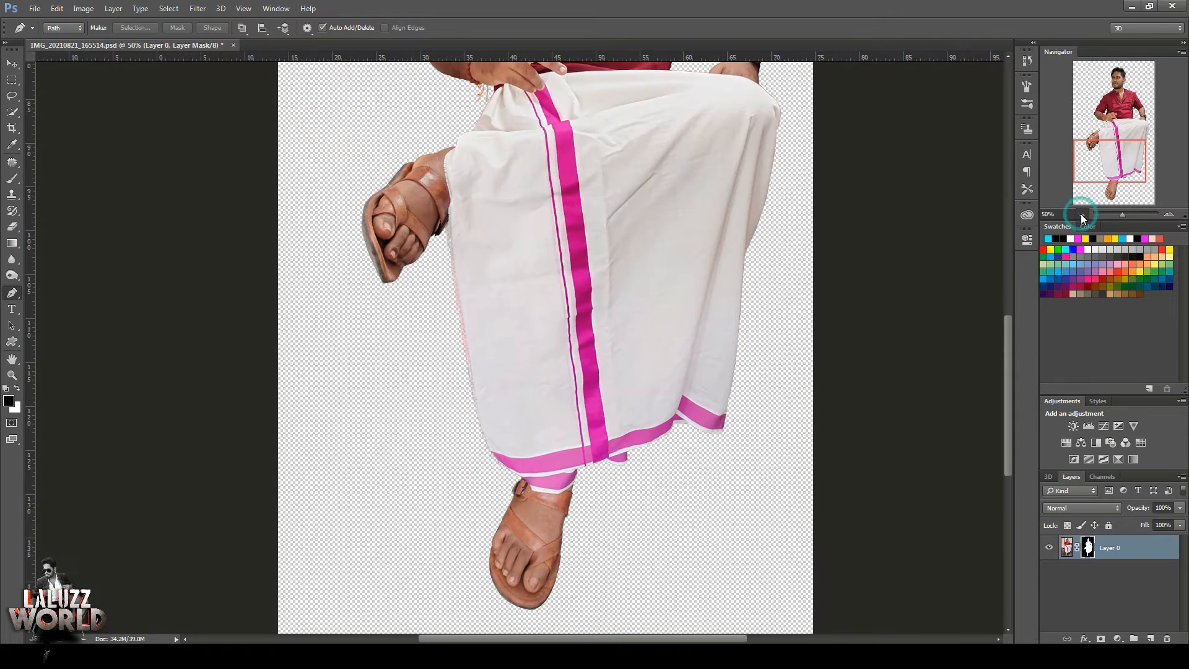
left_click(1082, 214)
left_click(1081, 215)
key("ctrl+s")
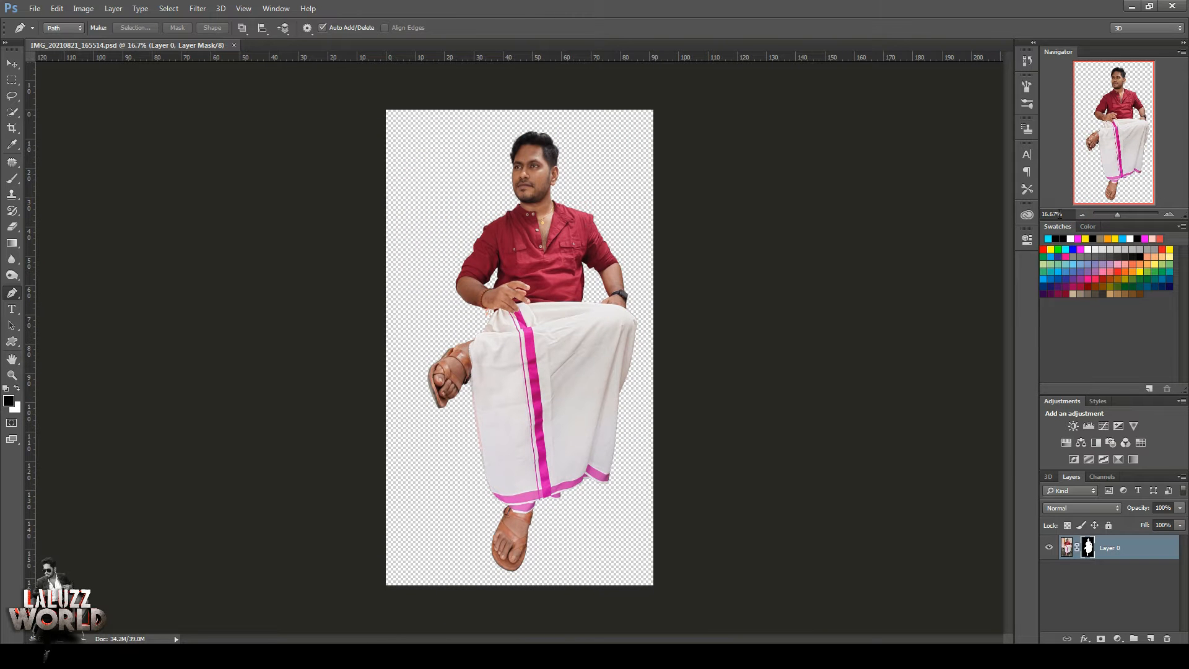
Create a new blank white landscape document about 71 cm wide and 46 cm high.
left_click(35, 8)
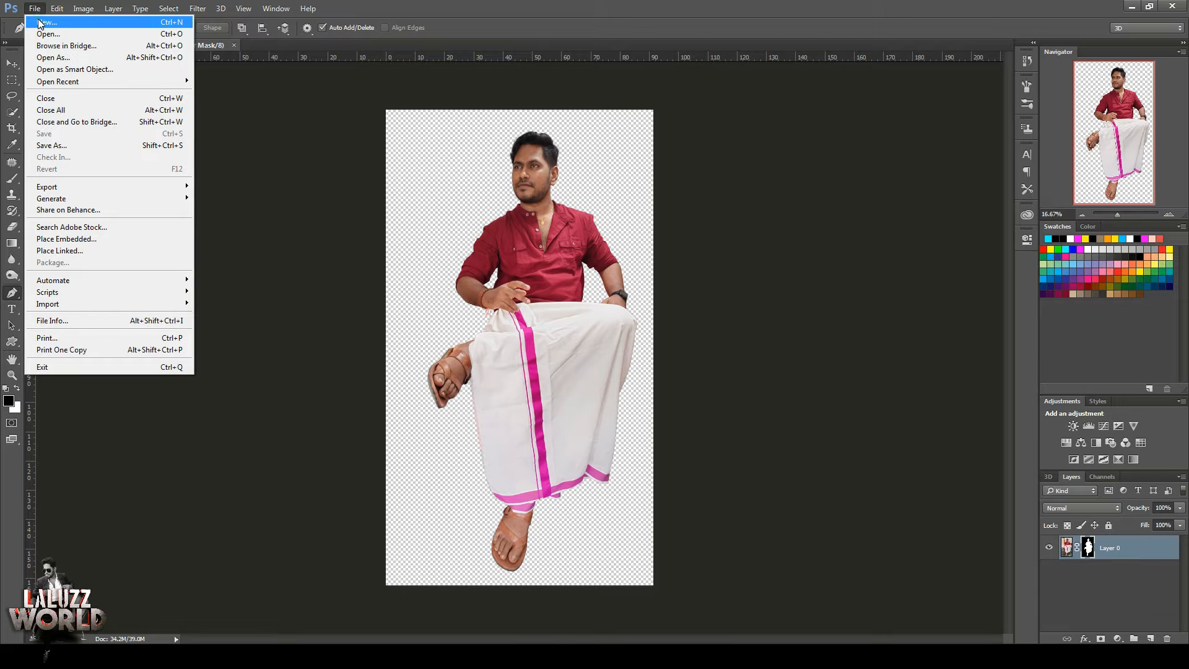
left_click(40, 23)
left_click(626, 184)
left_click(616, 206)
left_click(759, 154)
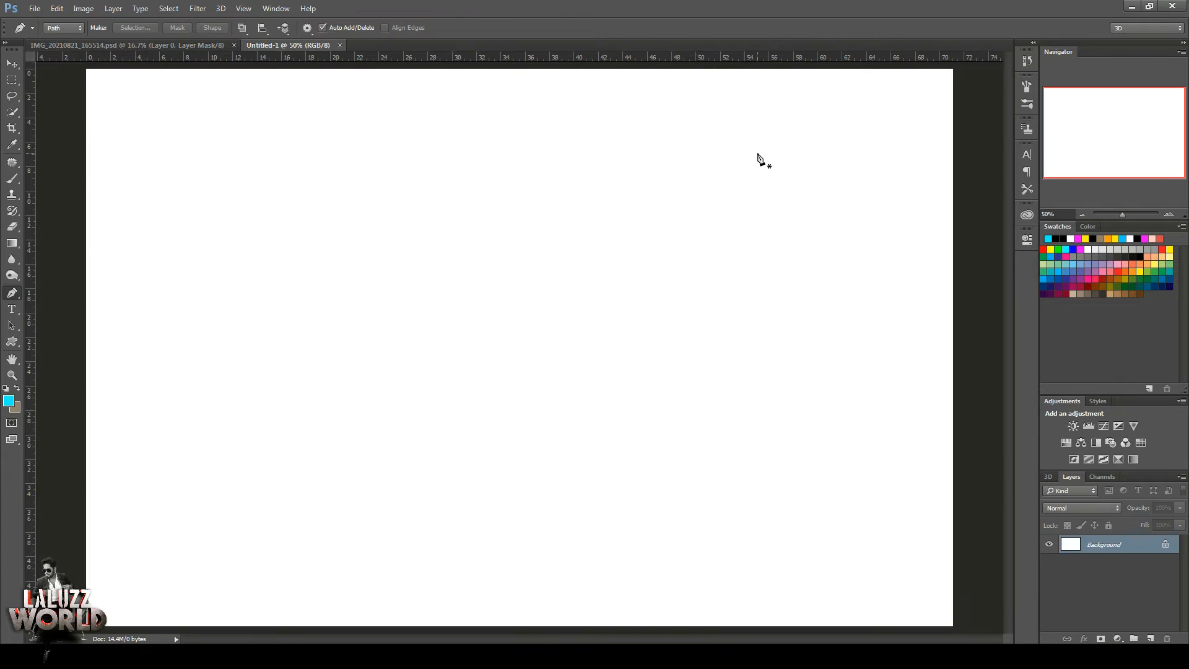
left_click(1083, 215)
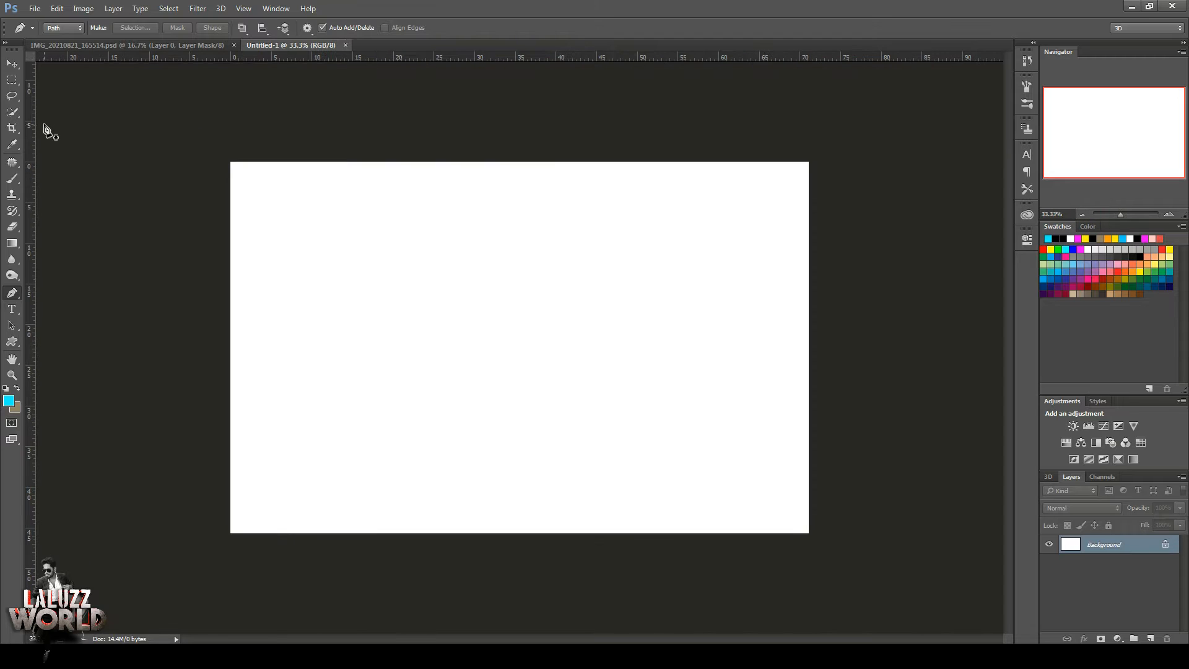
Open the red texture-floor-pattern carpet image and bring it into the blank document as a new layer.
left_click(12, 64)
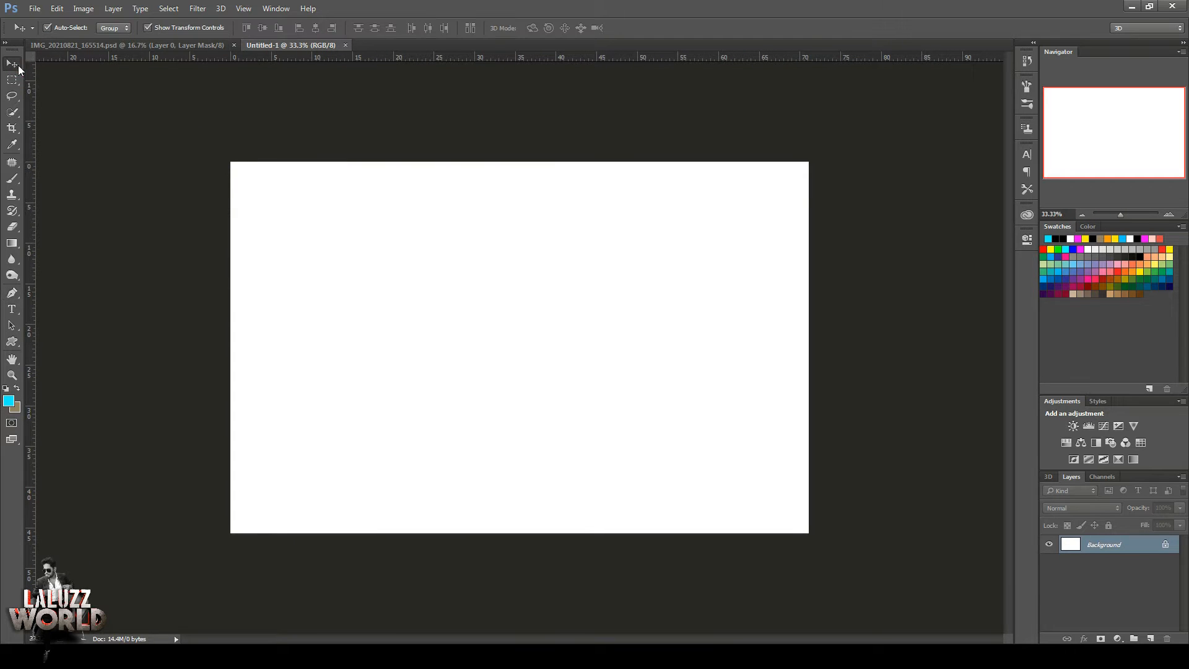
left_click(39, 9)
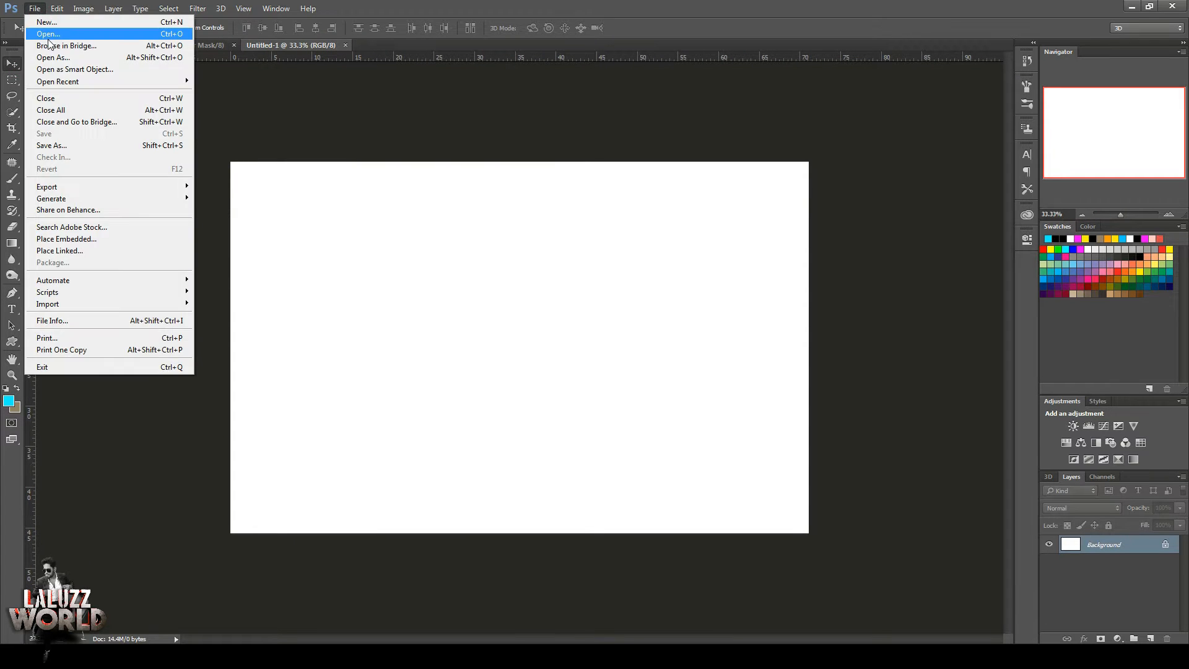
left_click(48, 37)
scroll(406, 136, "down", 15)
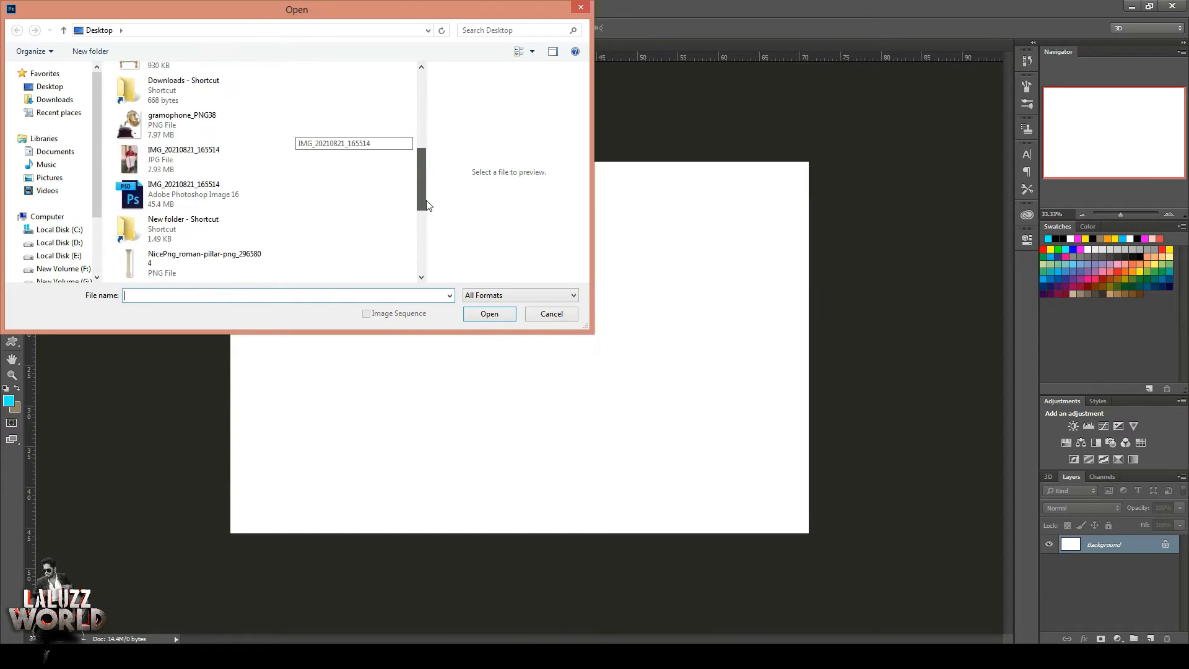
left_click(205, 196)
left_click(489, 314)
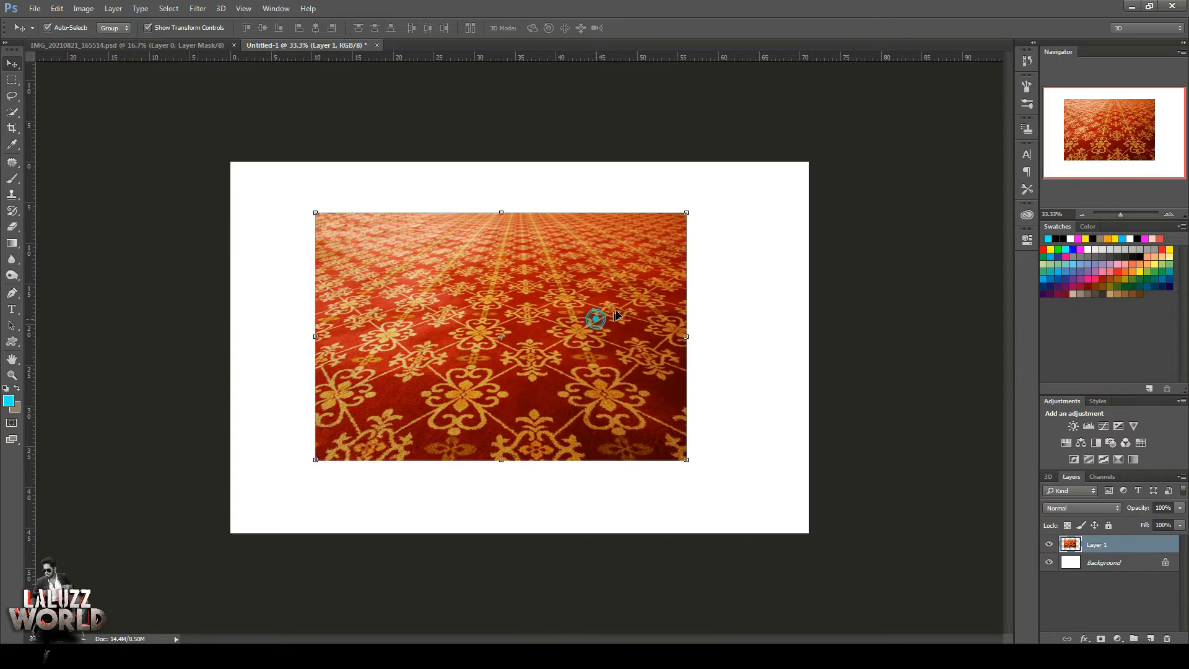
Enlarge the carpet layer to about 157% and move it over the lower part of the canvas.
left_click_drag(595, 318, 551, 381)
left_click_drag(606, 560, 713, 595)
left_click_drag(594, 400, 667, 522)
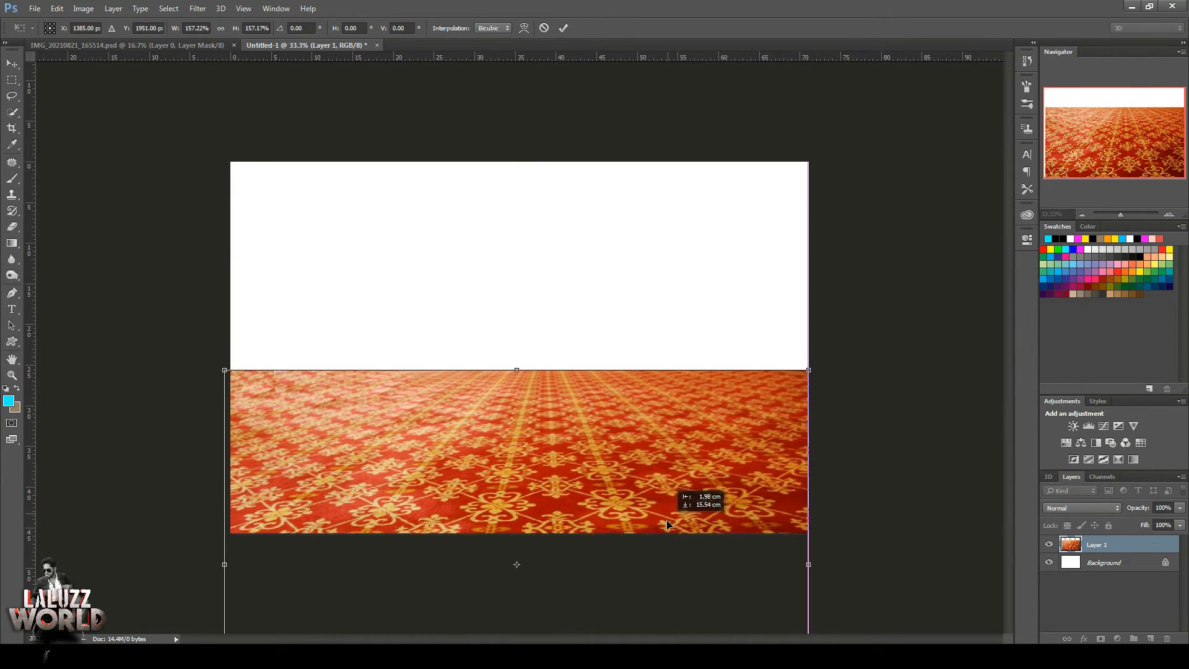
Try flipping the carpet layer horizontally and vertically at different positions on the canvas.
left_click_drag(667, 434, 663, 307)
right_click(663, 307)
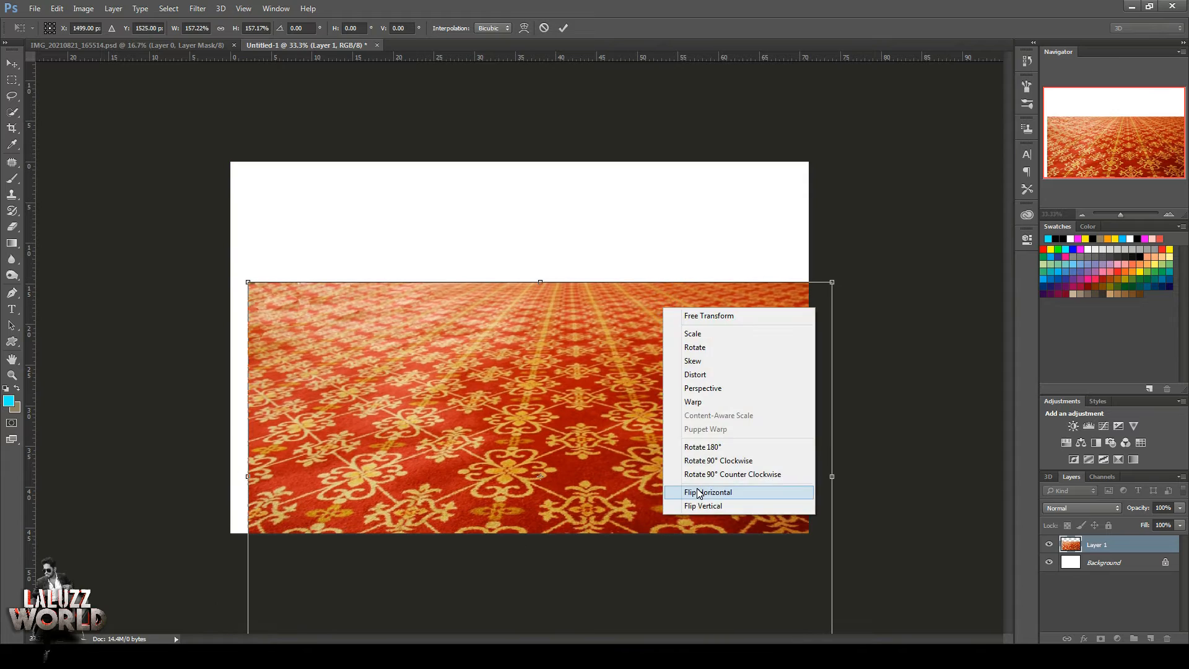
left_click(698, 492)
left_click_drag(638, 384, 658, 266)
right_click(658, 265)
left_click(712, 466)
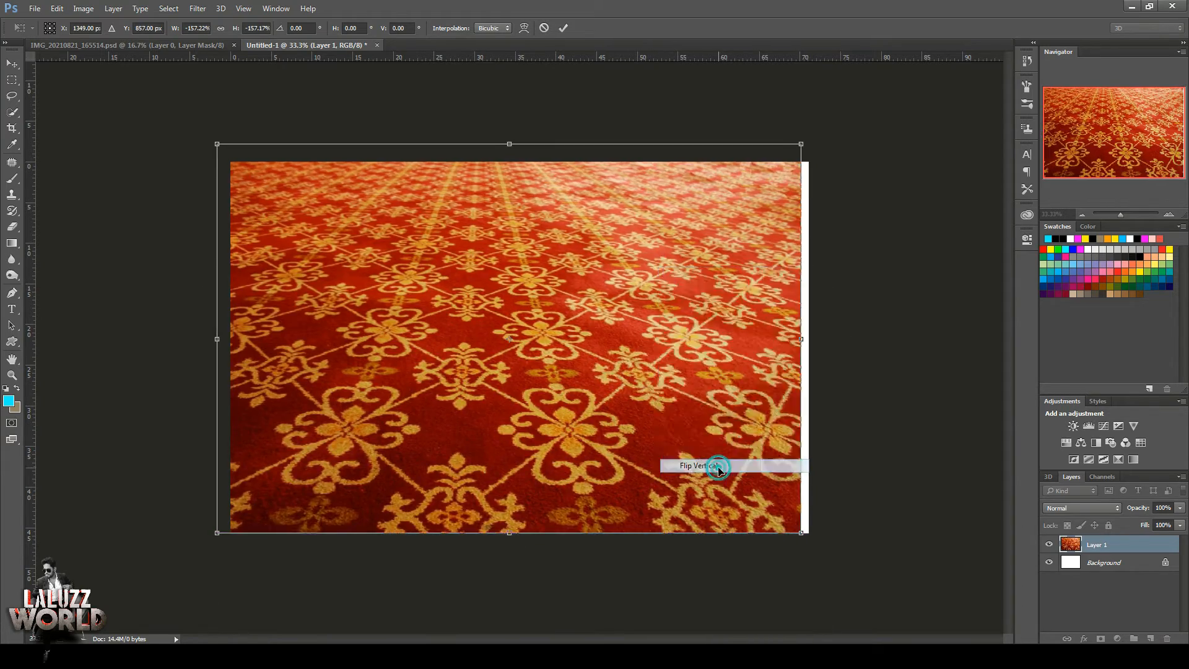
left_click_drag(646, 374, 661, 570)
right_click(677, 416)
left_click(723, 602)
left_click_drag(641, 474, 672, 342)
right_click(674, 339)
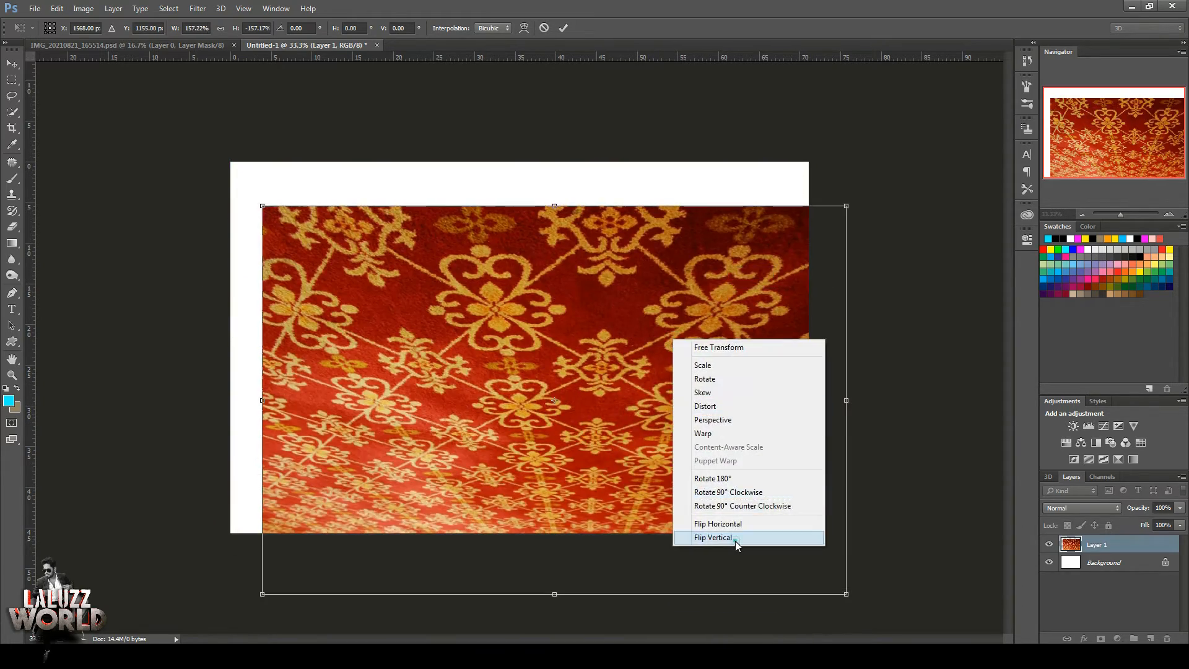
left_click(736, 540)
Place the carpet as a floor with its top edge about 28 cm below the canvas top, applying the transform.
left_click_drag(683, 397, 654, 536)
left_click_drag(688, 448, 694, 481)
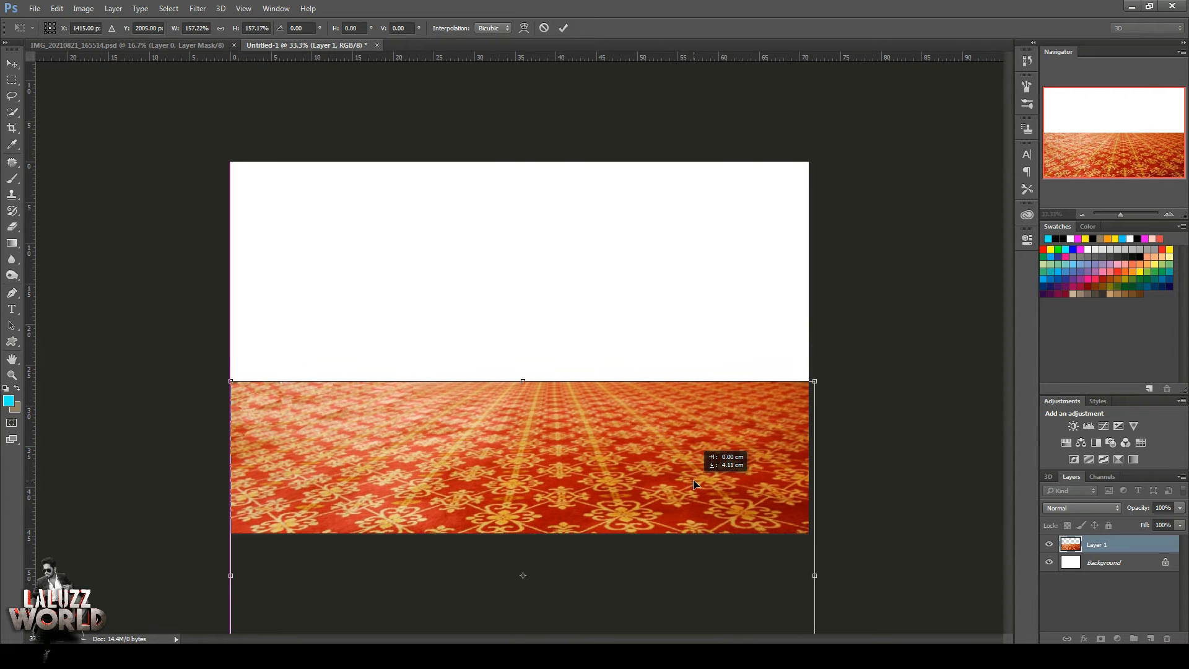
key("Return")
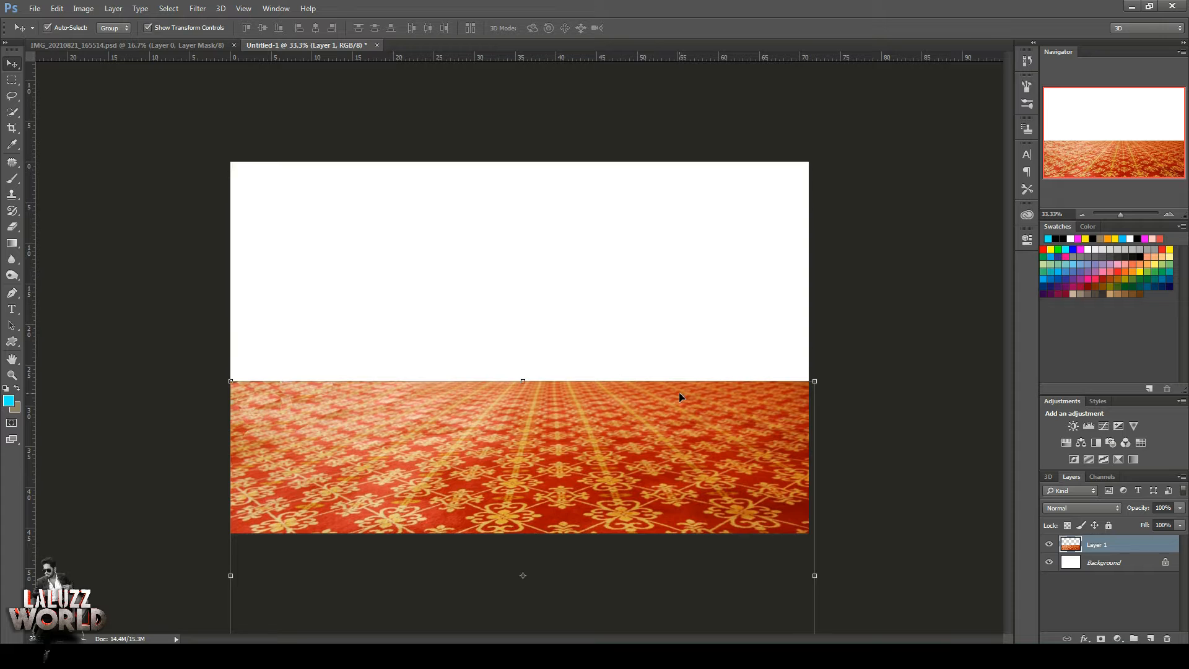
left_click_drag(594, 470, 596, 480)
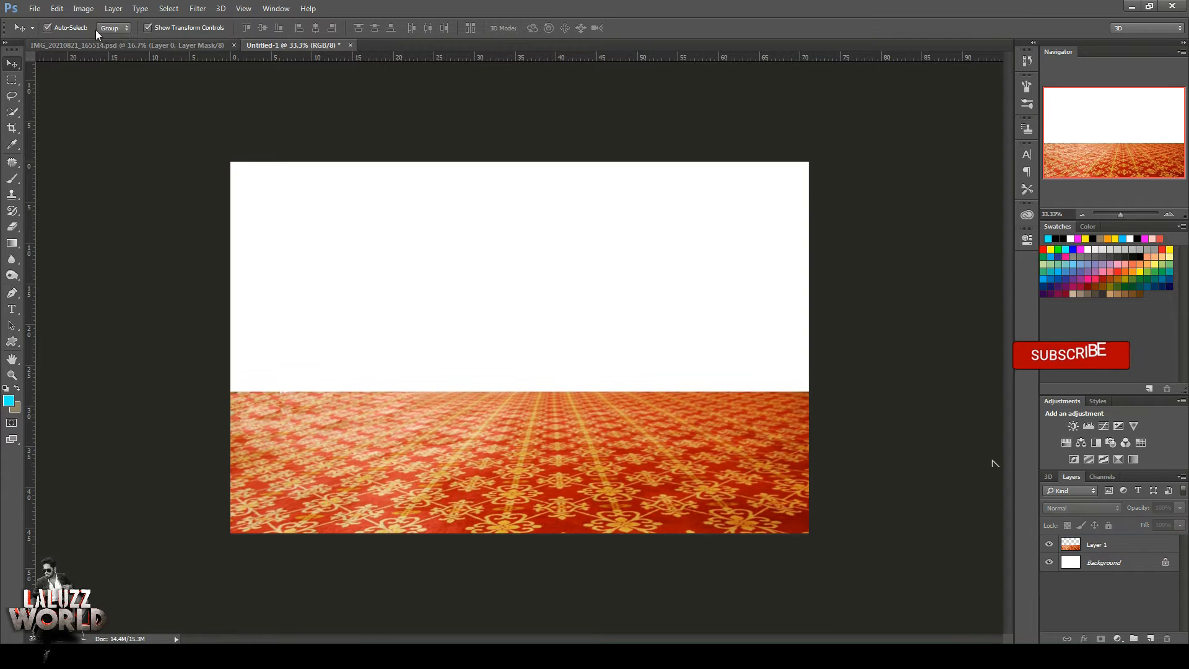
Open the swarajya_2018-11 mural_2 JPG file from the Desktop.
left_click(35, 9)
left_click(44, 32)
scroll(247, 173, "down", 5)
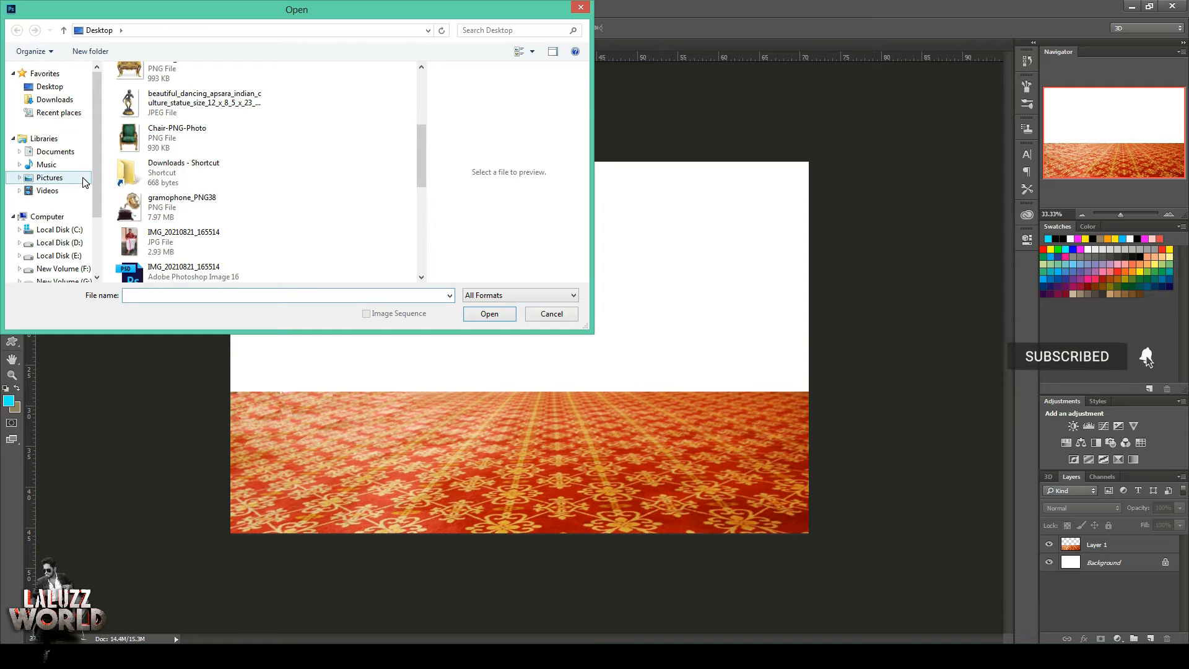
left_click_drag(421, 177, 420, 248)
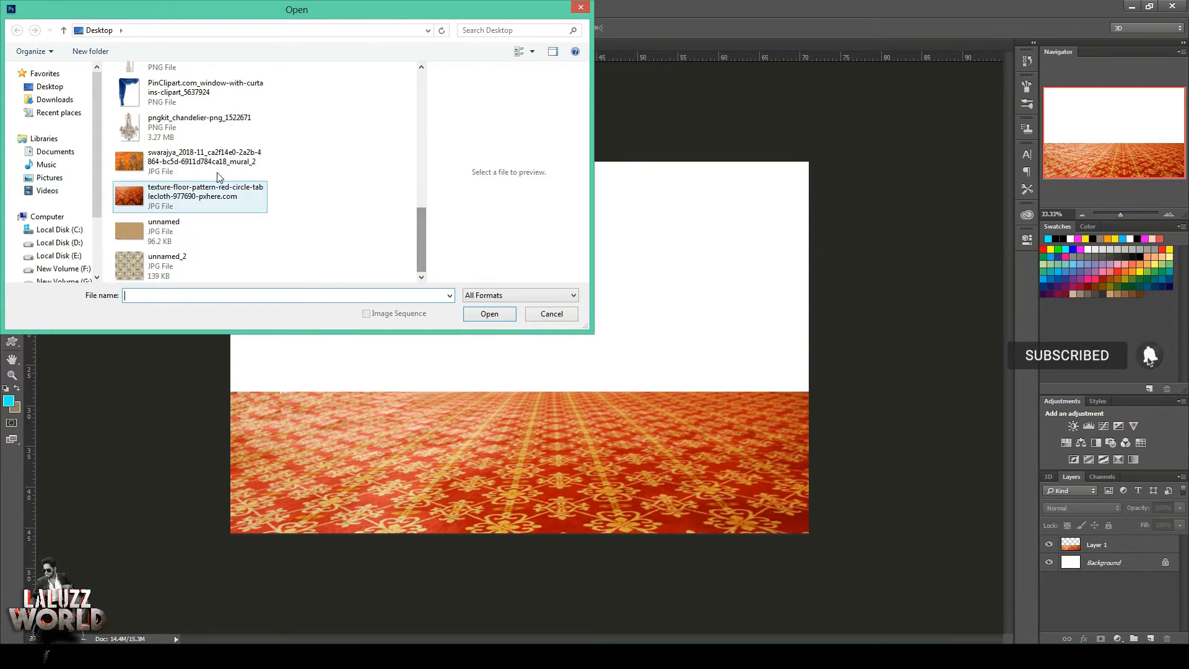
double_click(204, 186)
Copy the mural into the carpet document as a new layer and close the mural file.
left_click_drag(478, 48, 704, 126)
left_click_drag(644, 318, 497, 305)
left_click_drag(865, 122, 283, 147)
left_click(743, 146)
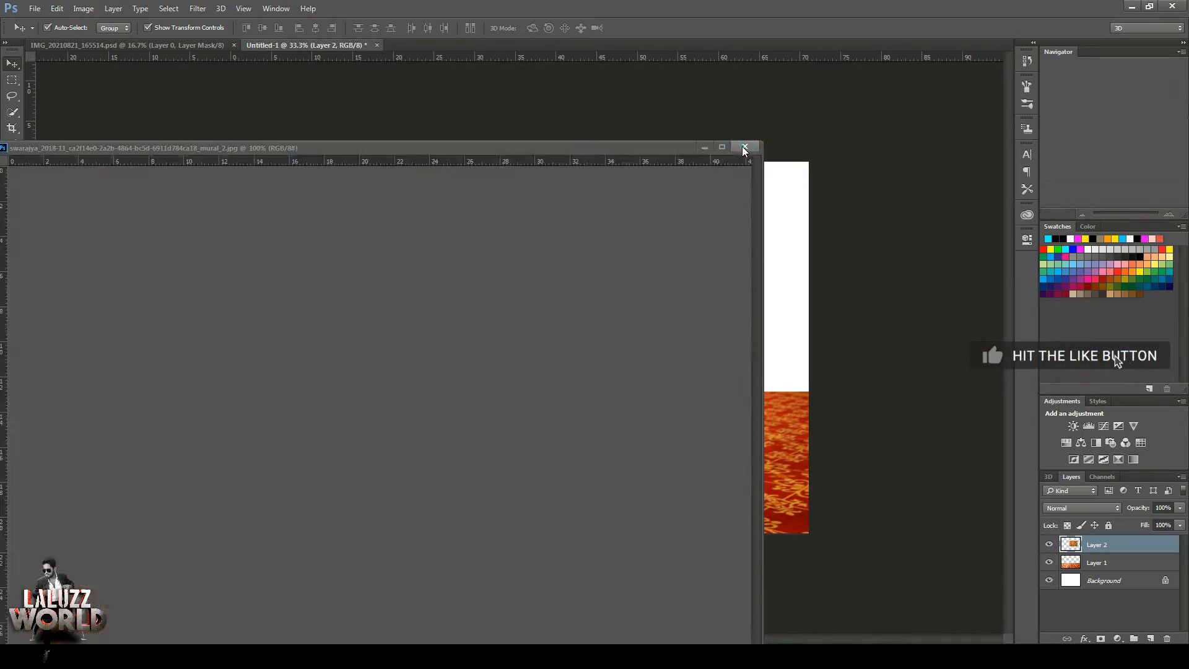
Enlarge the mural to about 64 cm wide, rest its lower edge on the carpet, and apply the transform.
left_click_drag(686, 326, 575, 257)
left_click_drag(620, 347, 709, 406)
left_click_drag(622, 282, 650, 267)
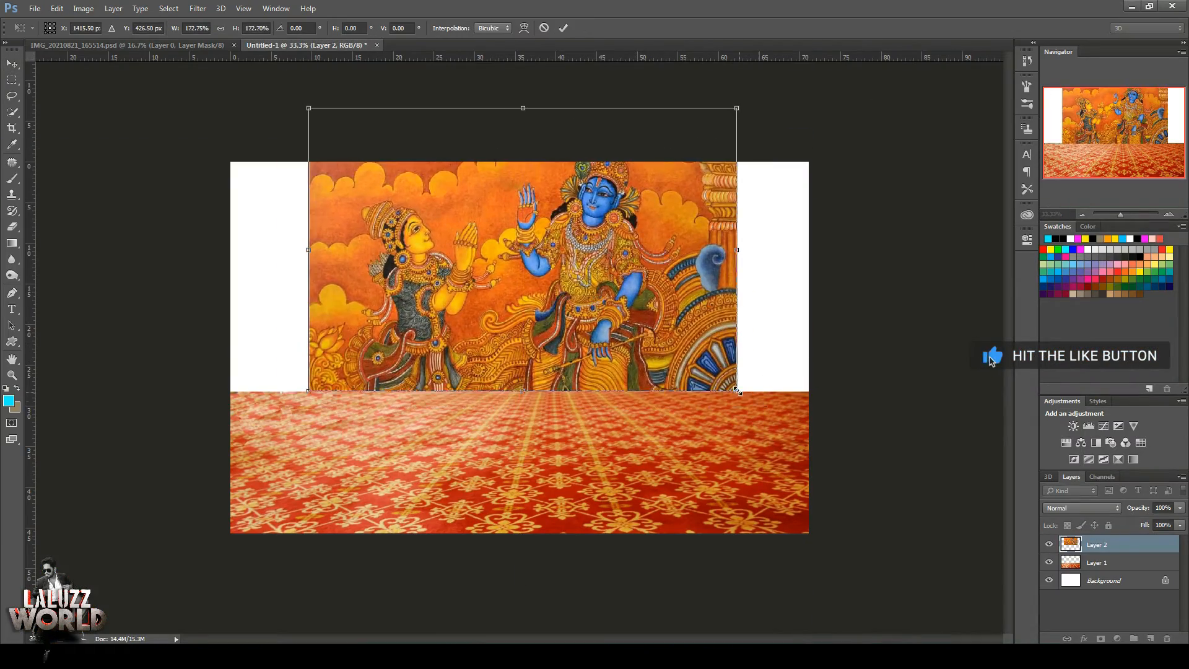
left_click_drag(738, 392, 785, 424)
left_click_drag(733, 358, 729, 325)
key("Return")
Lower the carpet layer by about 7 cm and move the mural down to meet its top edge.
left_click_drag(695, 473, 695, 530)
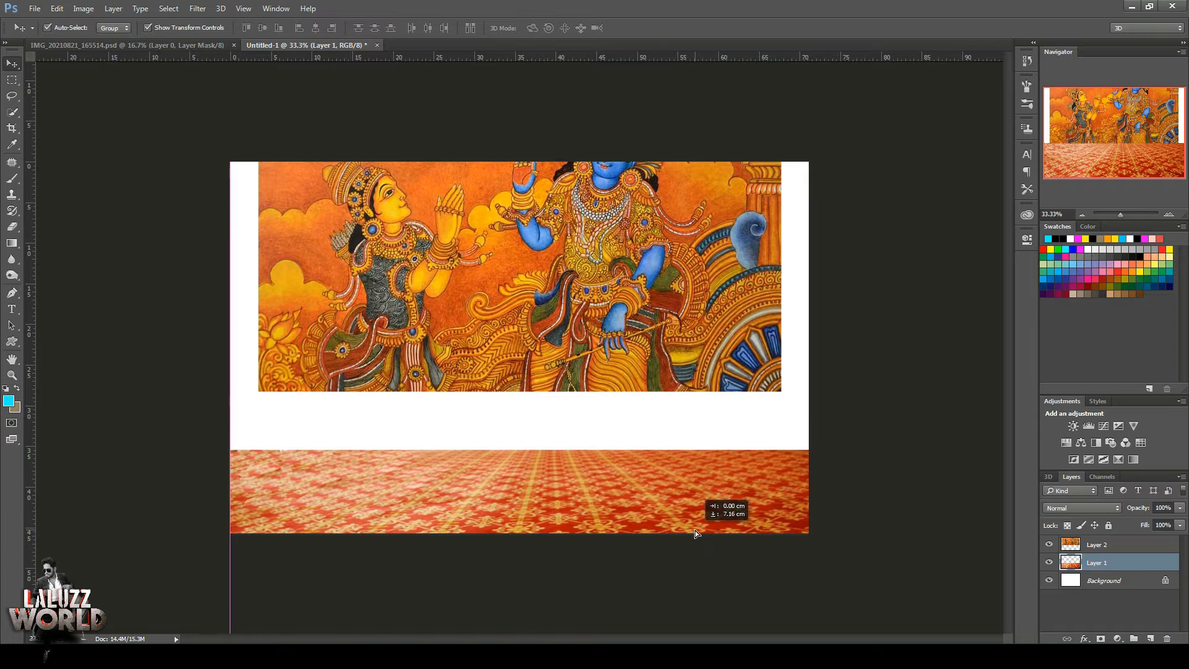
left_click_drag(671, 313, 672, 372)
left_click(866, 270)
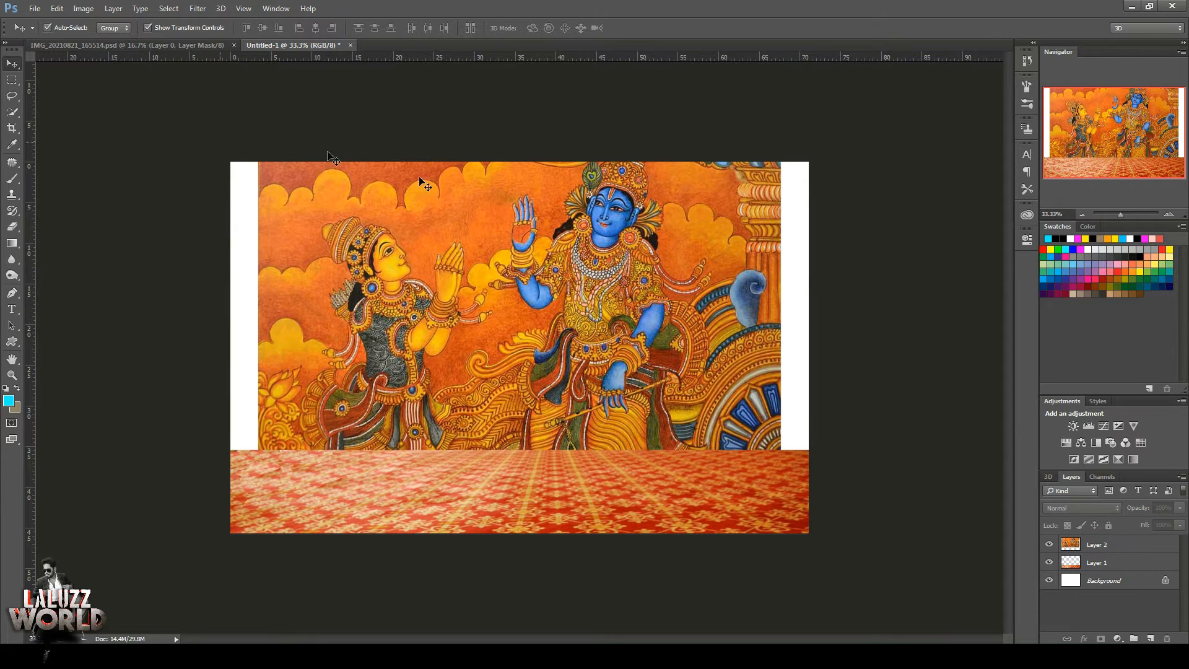
Add a new empty layer directly above the Background layer.
left_click(1104, 581)
left_click(1151, 639)
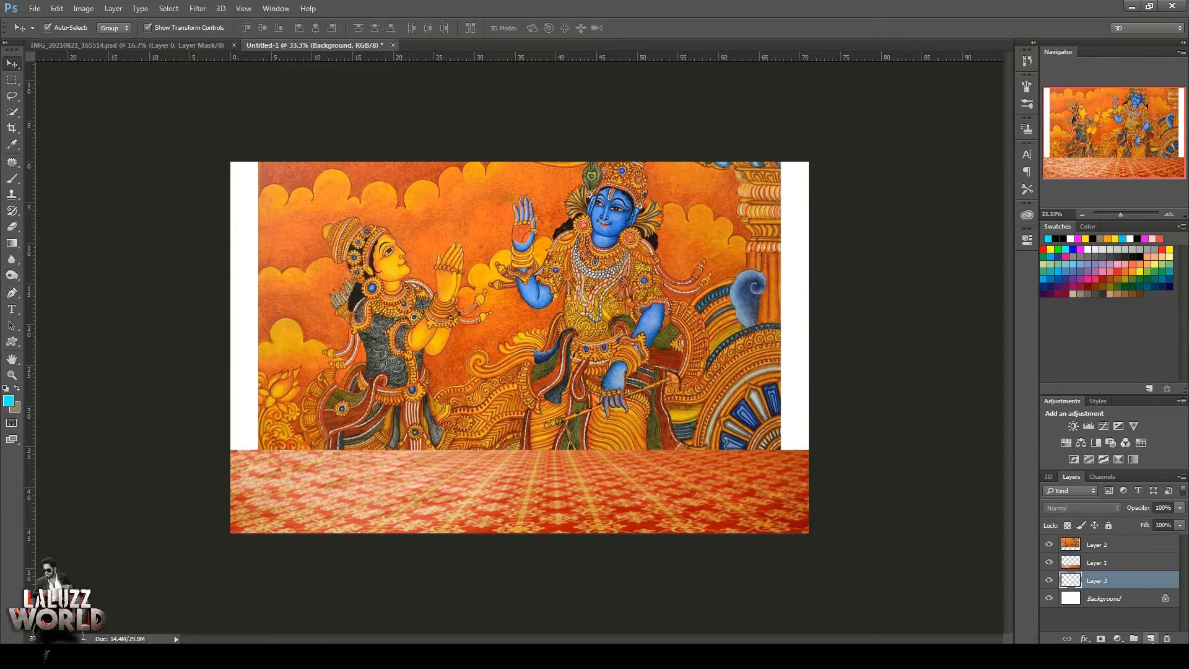
left_click(33, 11)
left_click(141, 316)
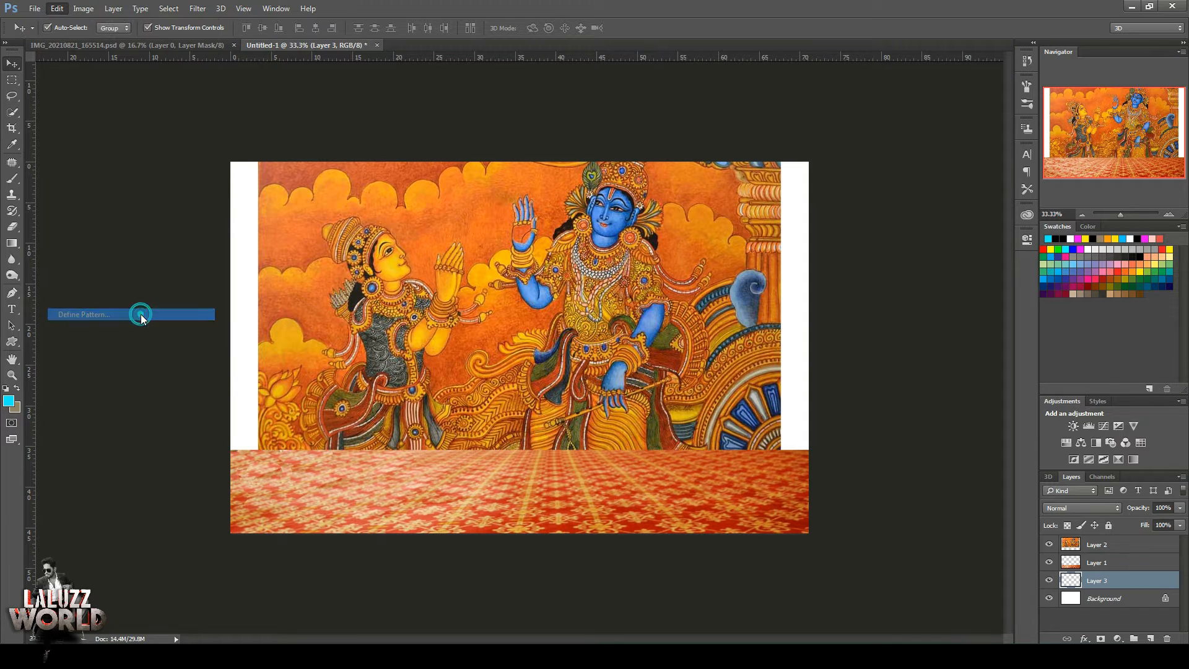
left_click(720, 241)
Open the beige woven texture image unnamed.jpg from the Desktop.
left_click(35, 8)
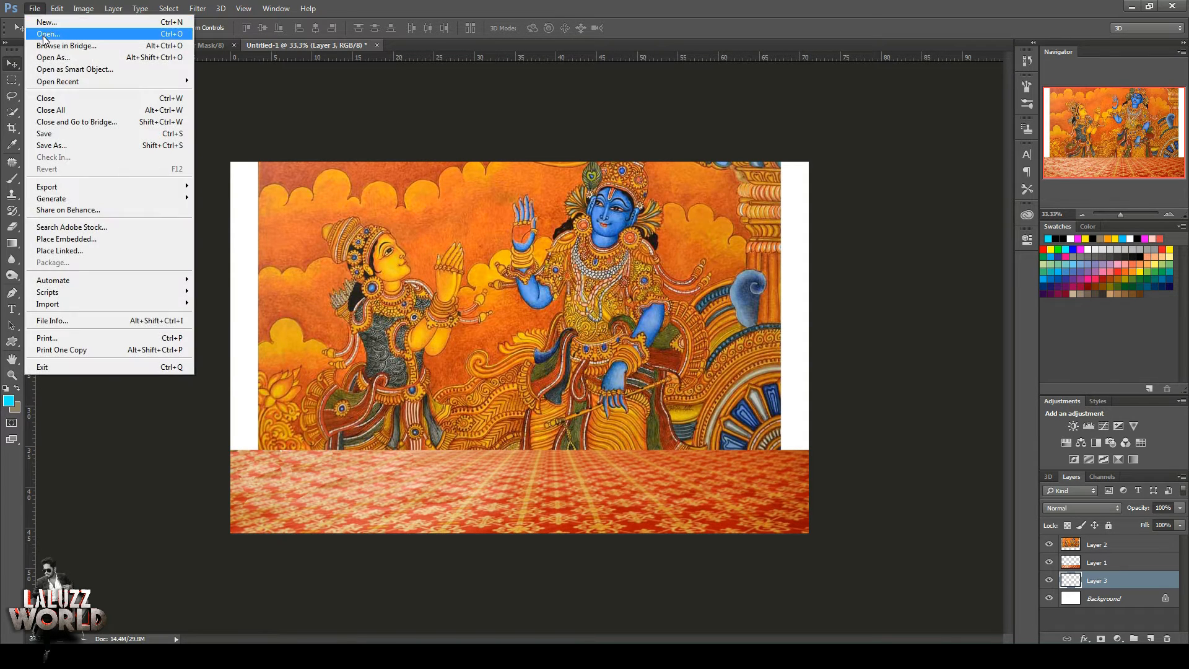
left_click(50, 31)
scroll(426, 172, "down", 3)
scroll(426, 172, "down", 5)
left_click(170, 237)
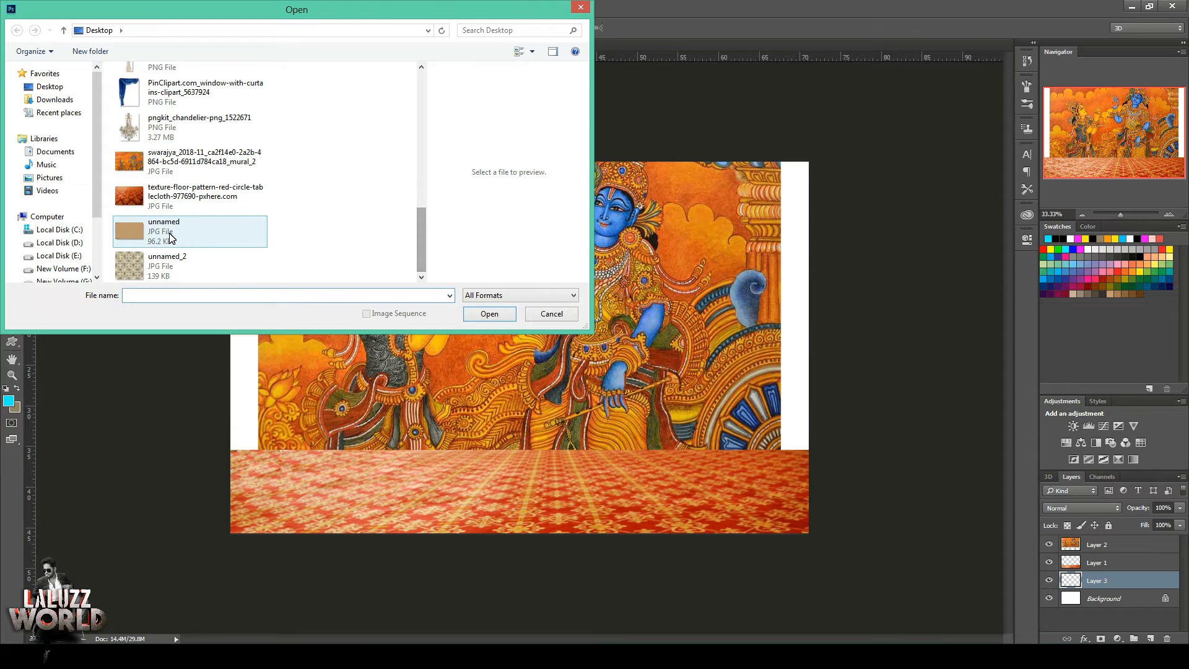
left_click(486, 317)
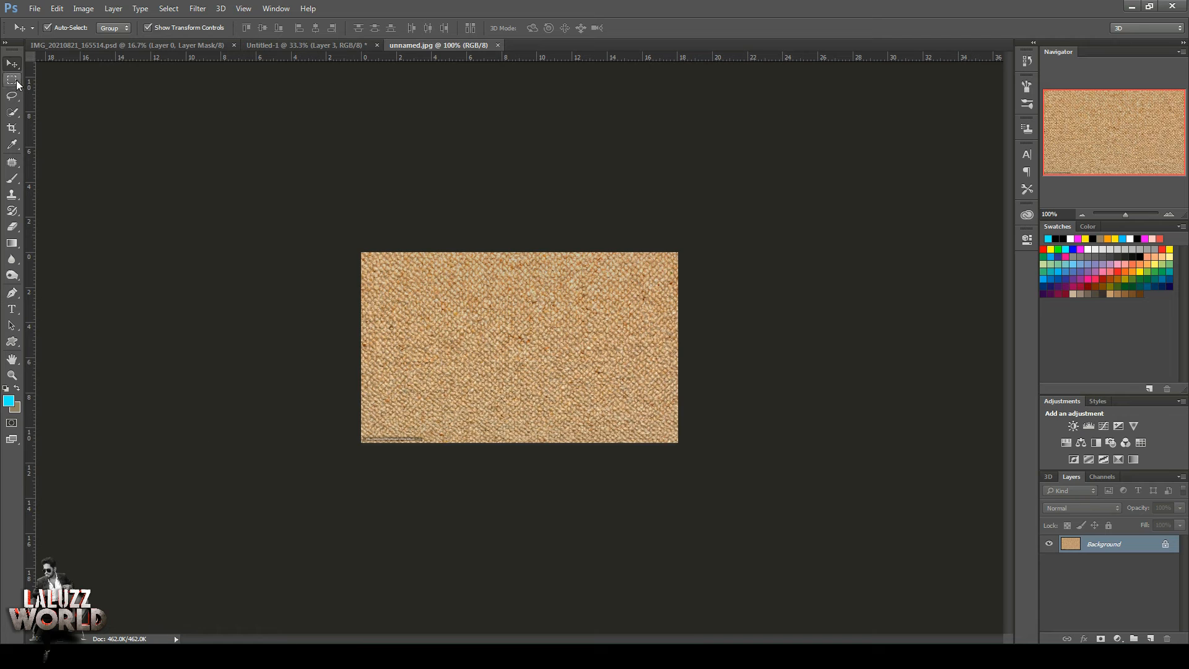
Crop equal strips off both sides of the woven texture, leaving it about 14 cm wide.
left_click(14, 112)
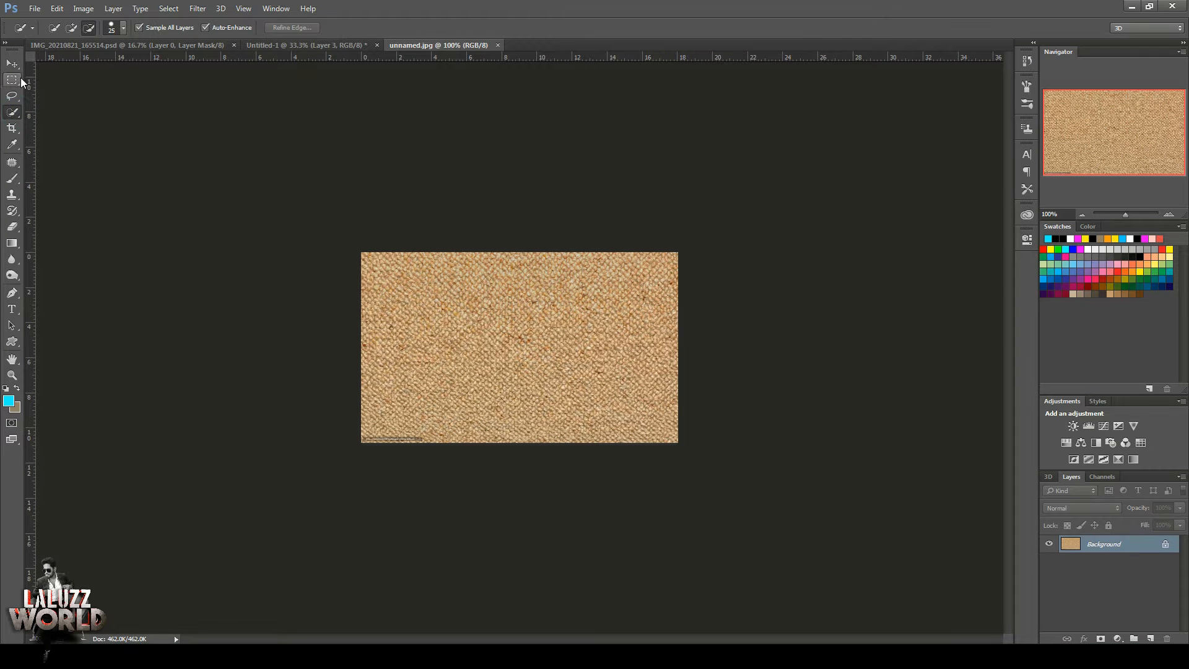
left_click(15, 131)
left_click_drag(361, 347, 395, 347)
double_click(470, 360)
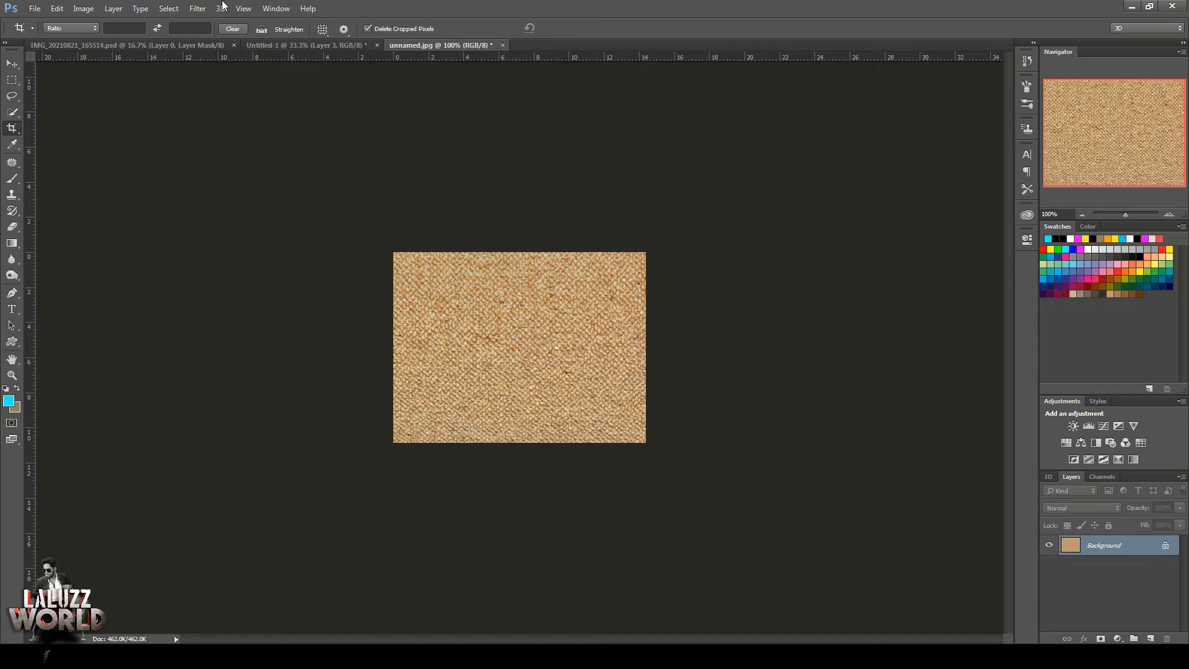
Define the cropped woven texture as a new named pattern.
left_click(83, 9)
mouse_move(57, 8)
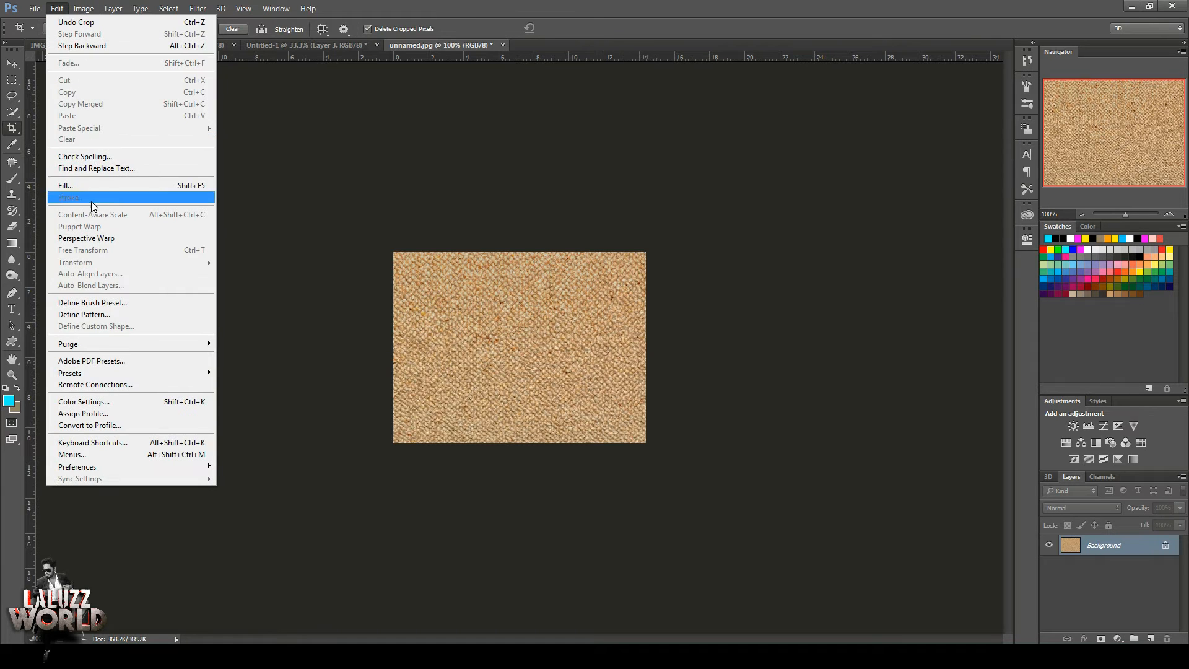
left_click(109, 314)
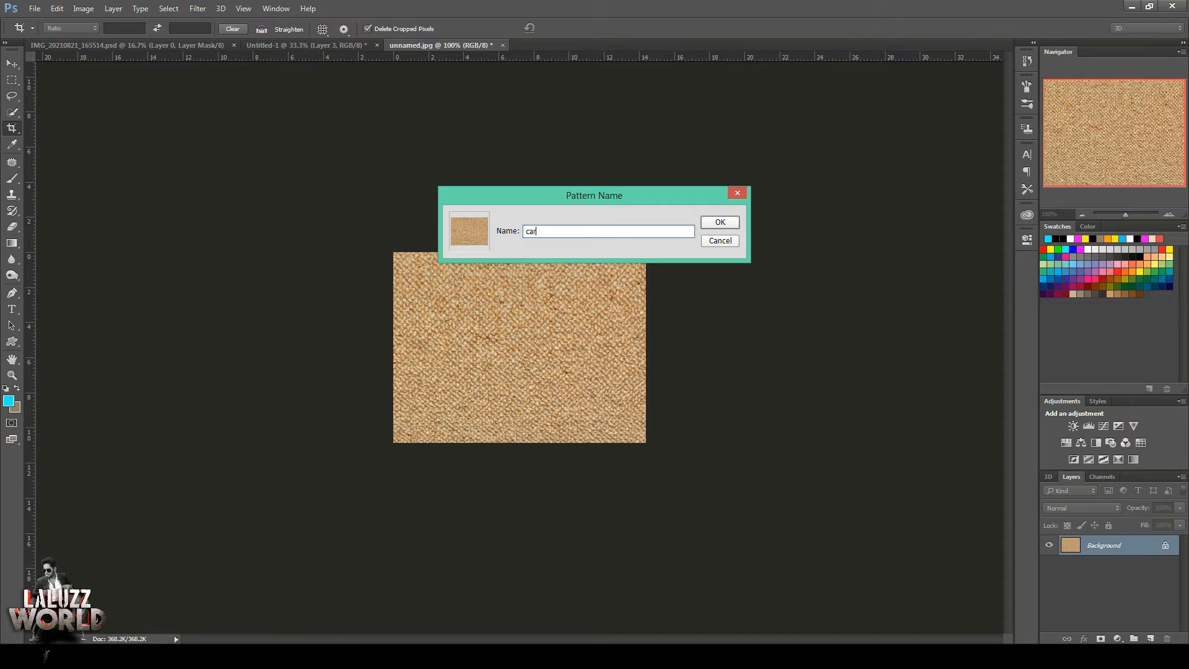
left_click(737, 222)
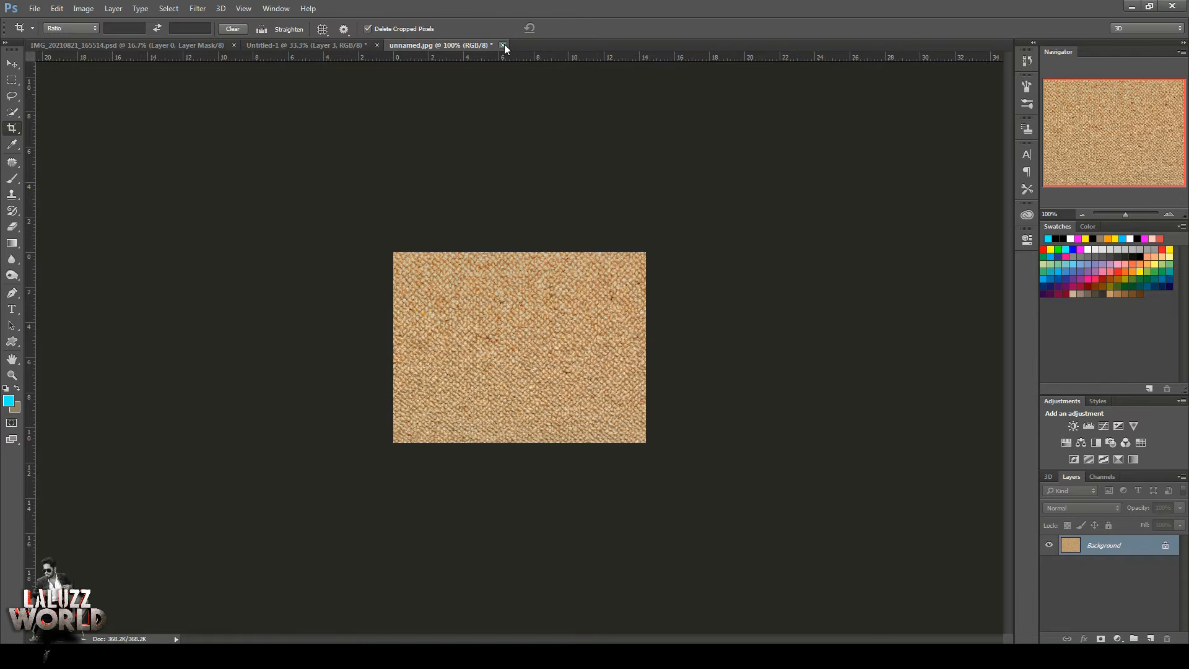
Close the woven texture image without saving and add a Pattern fill layer of it behind the mural at 149% scale.
left_click(503, 45)
left_click(589, 250)
left_click(1118, 639)
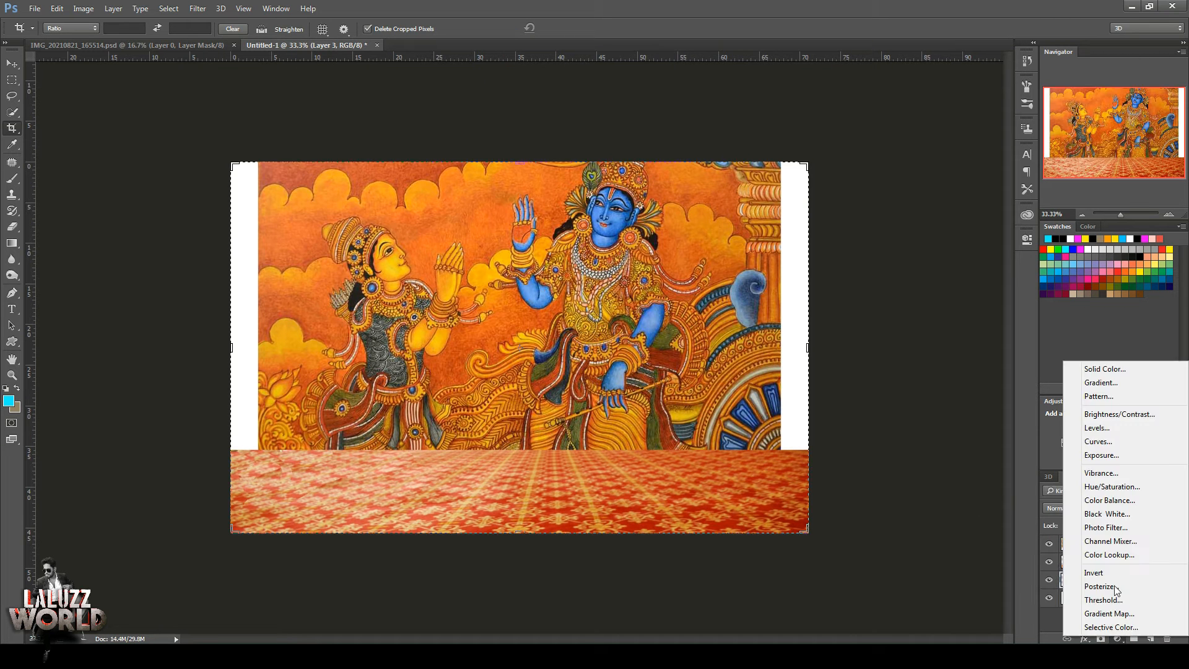
left_click(1099, 396)
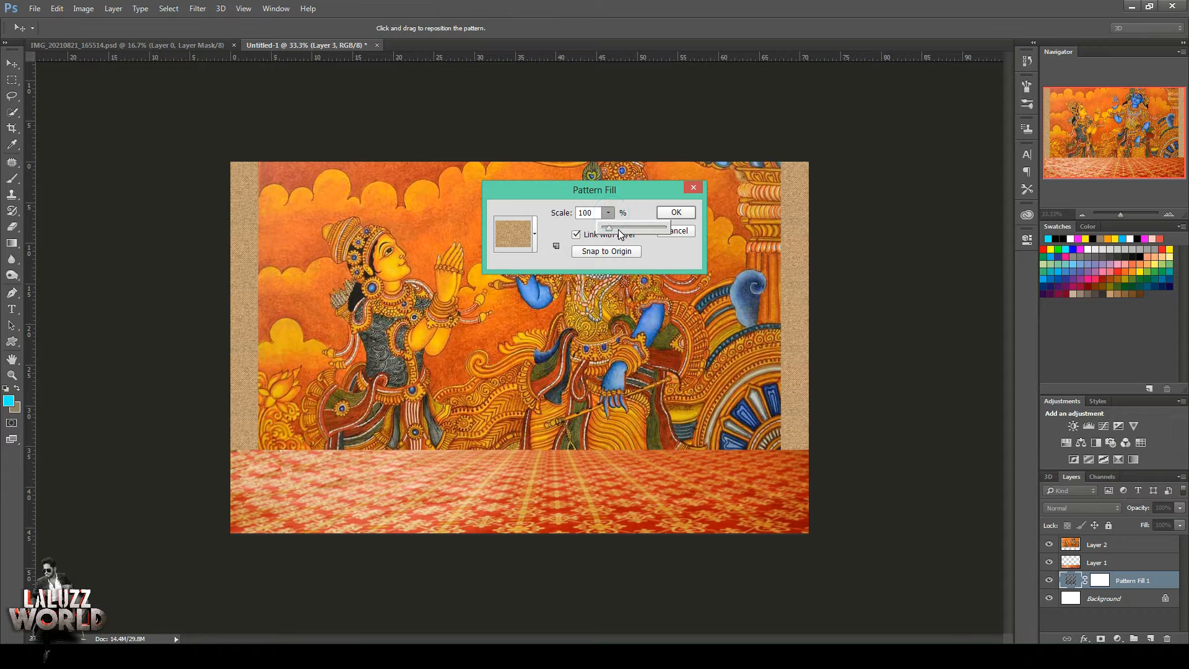
left_click_drag(620, 235, 609, 233)
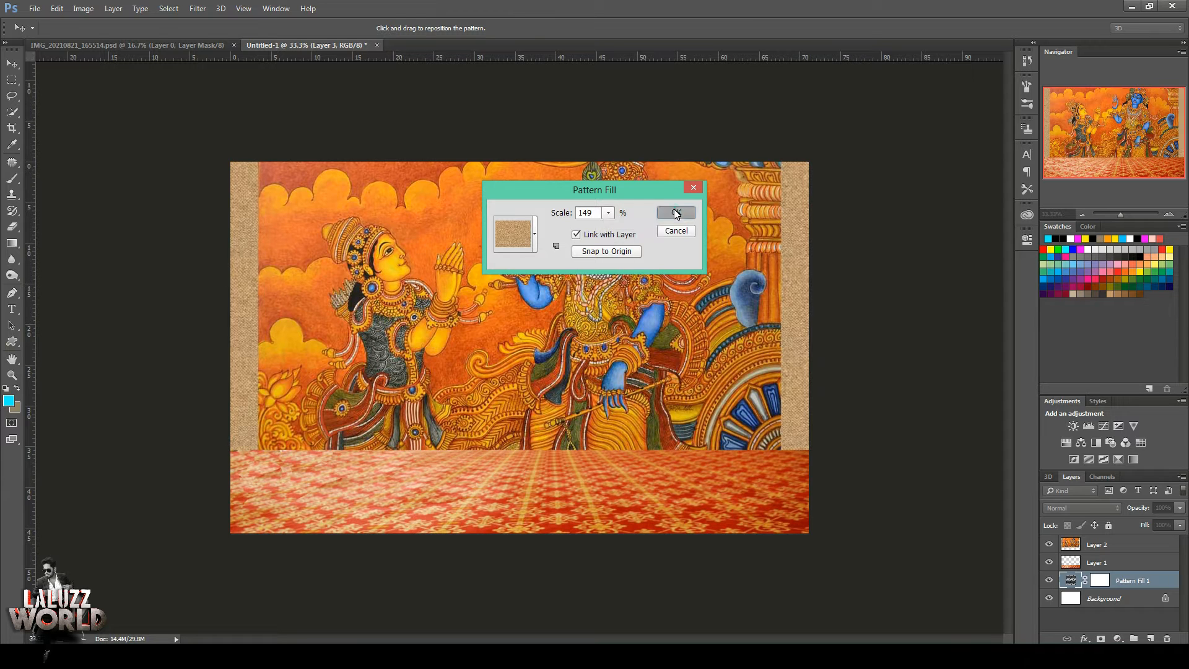
left_click(675, 213)
key("c")
Squash the carpet layer to about 62% of its height and realign its upper edge with the mural's lower edge.
left_click(1118, 640)
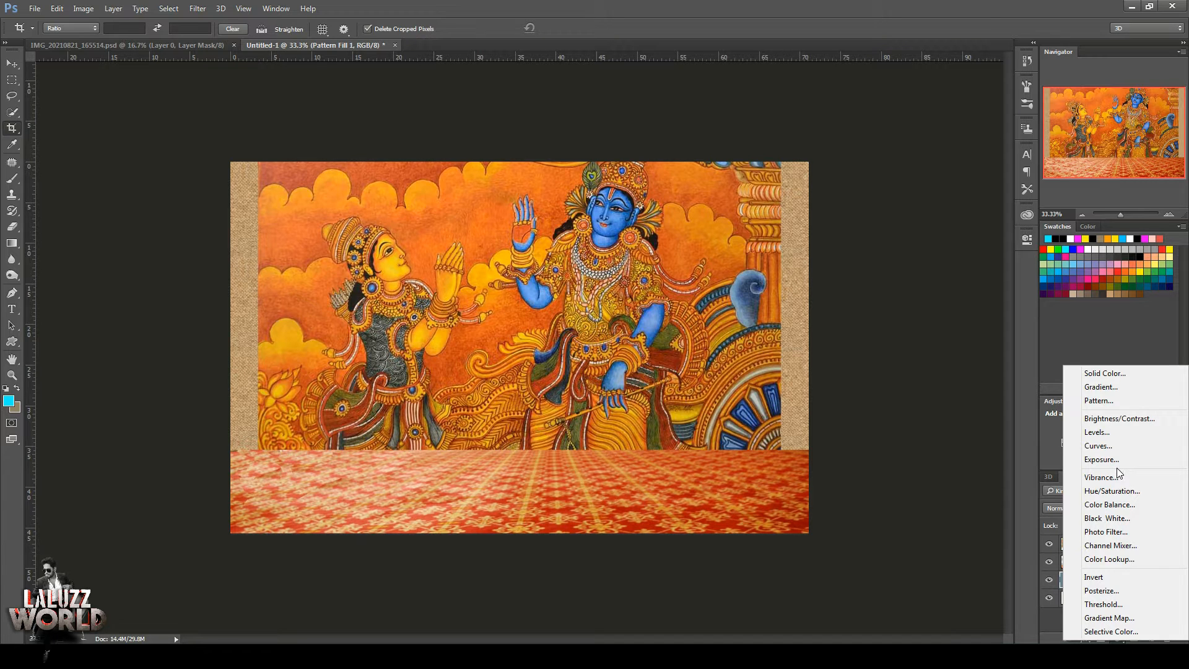
left_click(711, 509)
left_click(13, 64)
left_click(651, 508)
left_click_drag(636, 493, 643, 376)
left_click_drag(528, 338, 521, 488)
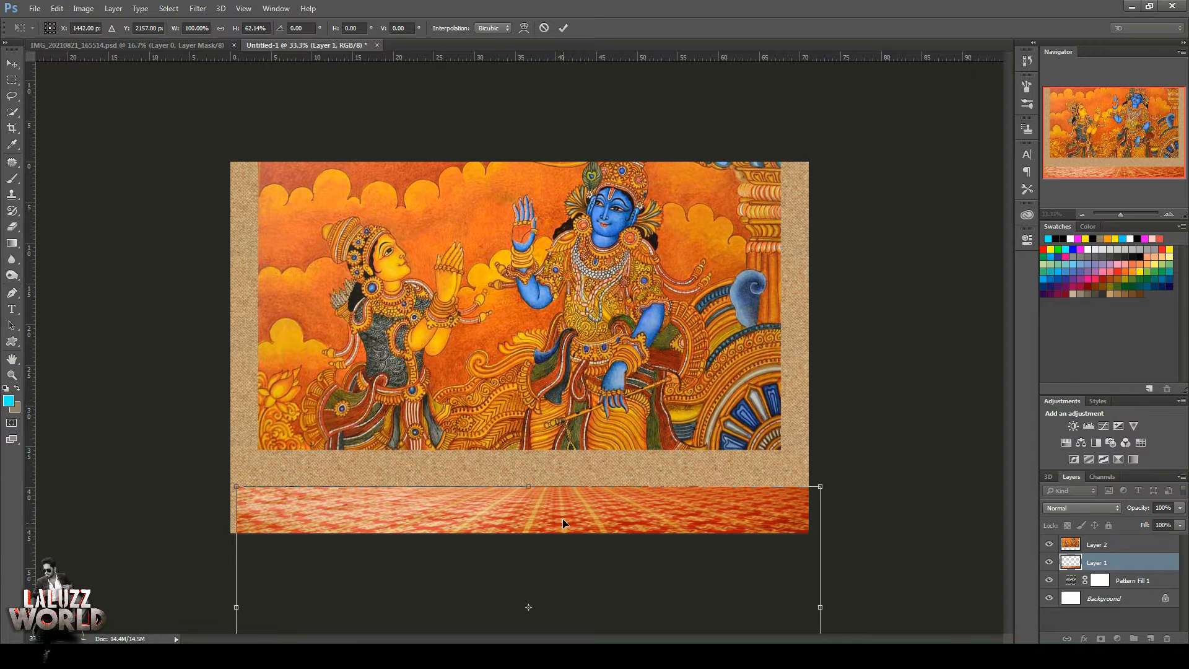
key("Return")
left_click_drag(580, 511, 570, 475)
left_click(1069, 345)
left_click(729, 239)
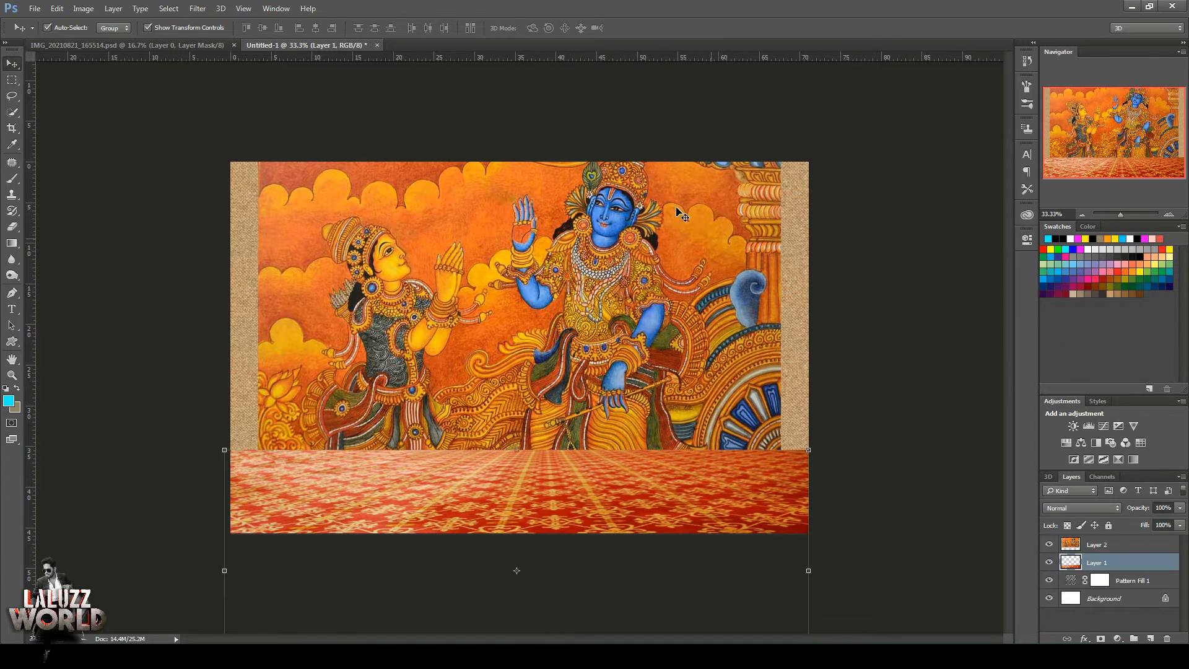
left_click(810, 379)
Add a dark red Solid Color fill layer directly above the woven pattern fill.
left_click(1167, 580)
left_click(1118, 639)
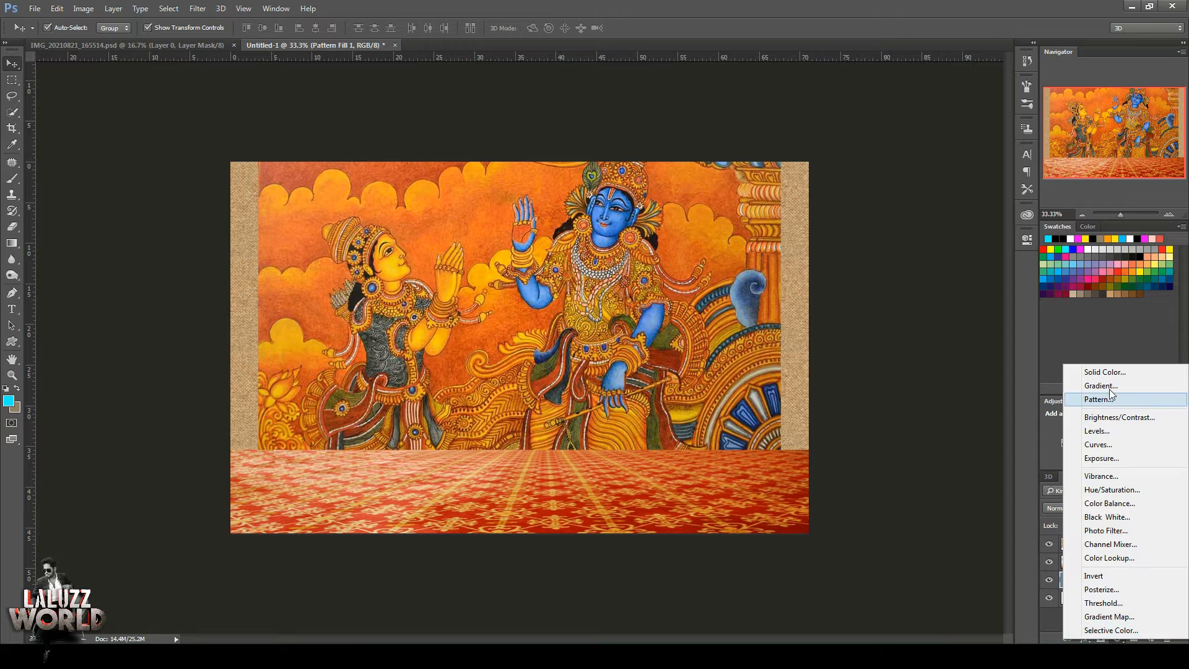
left_click(1113, 372)
left_click_drag(1032, 507, 1030, 548)
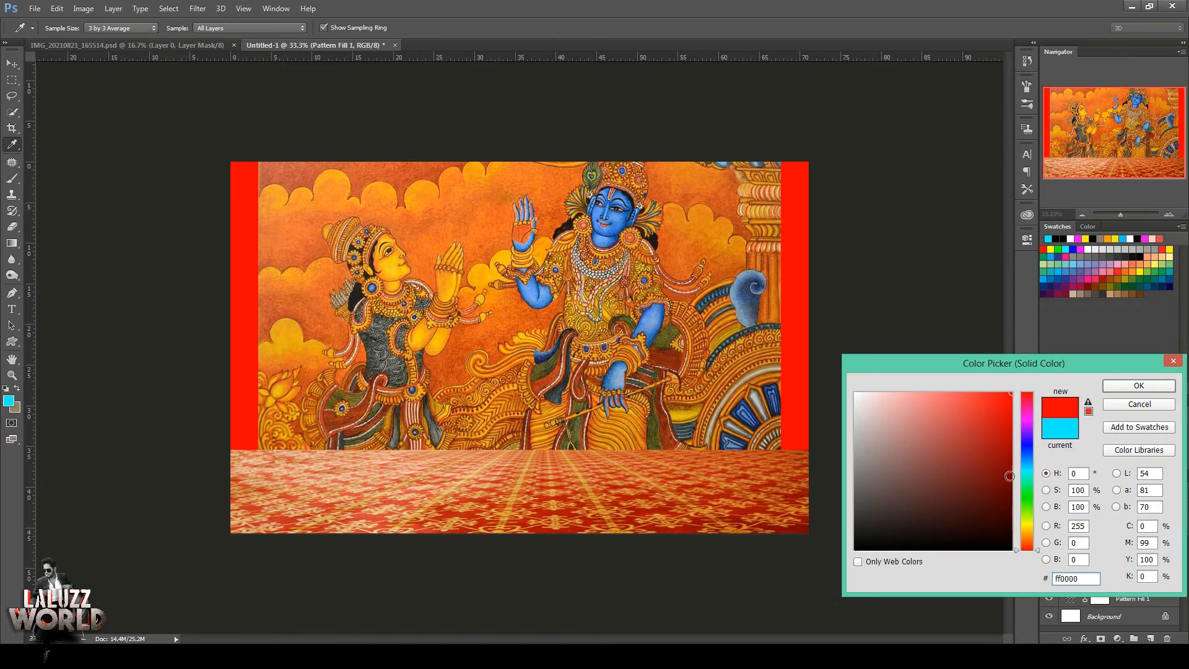
left_click(1007, 474)
left_click(1139, 385)
Try blend modes on the color fill layer and settle on Hard Light at 100% opacity.
left_click(1081, 508)
left_click(1065, 487)
left_click(1078, 508)
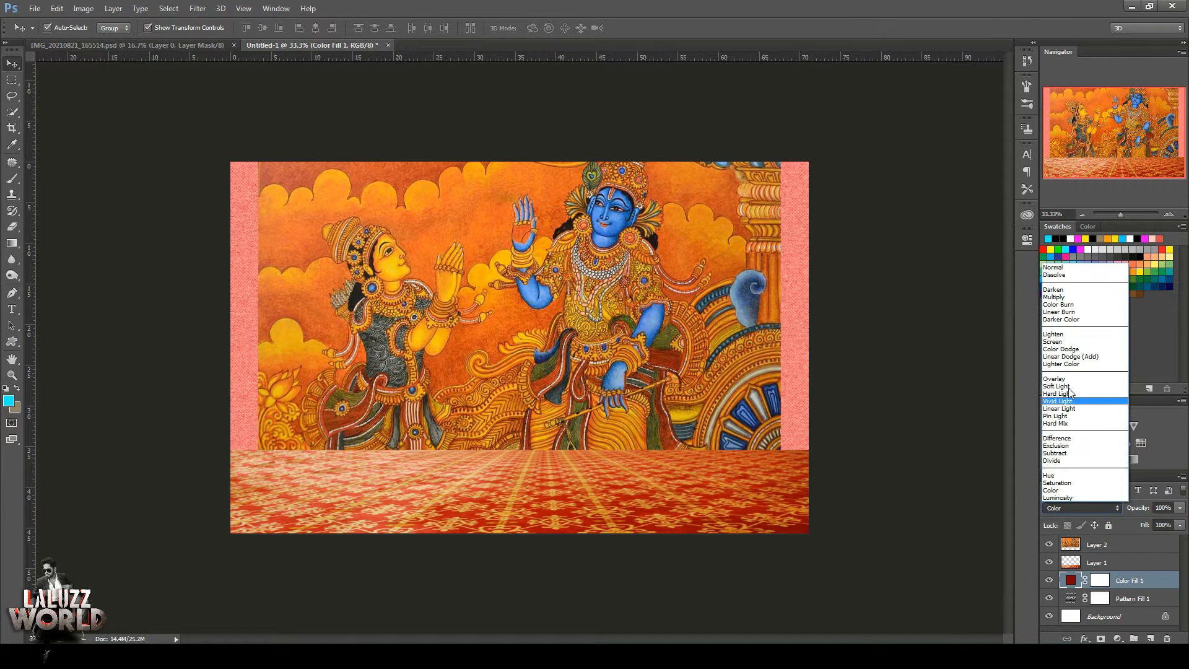
left_click(1070, 385)
left_click(1116, 507)
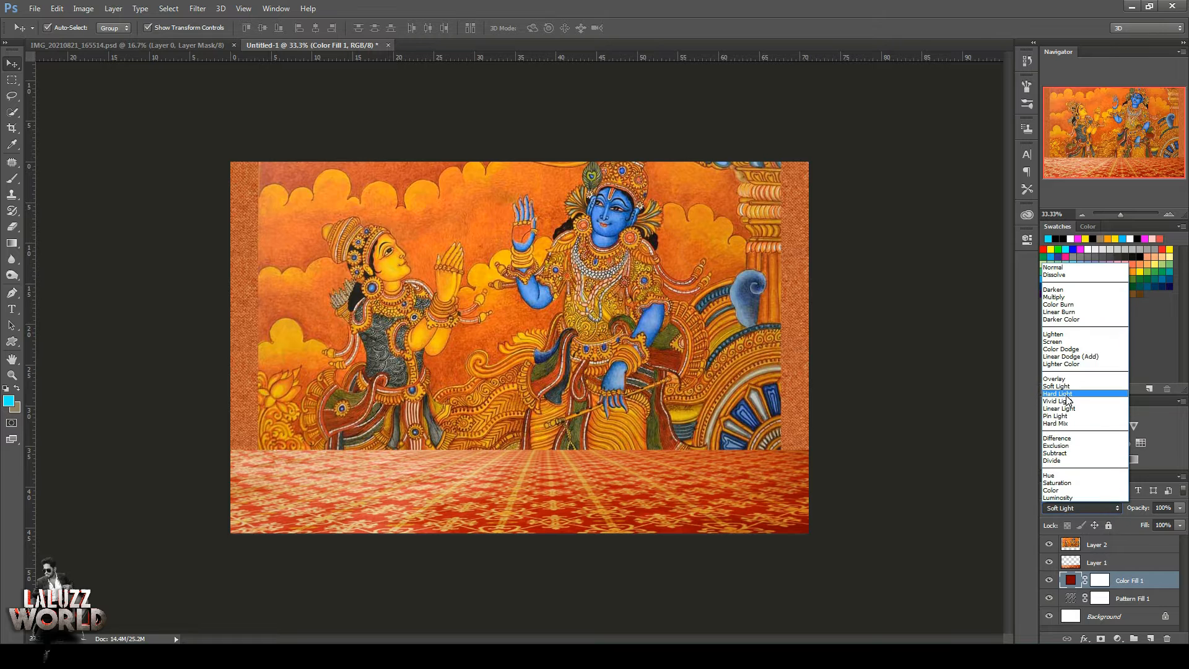
left_click(1070, 395)
left_click(1180, 508)
mouse_move(1176, 522)
left_mouse_down()
mouse_move(1140, 524)
mouse_move(1181, 523)
left_mouse_up()
Change the wall's color fill to a darker, less saturated maroon.
double_click(1077, 581)
left_click(1000, 456)
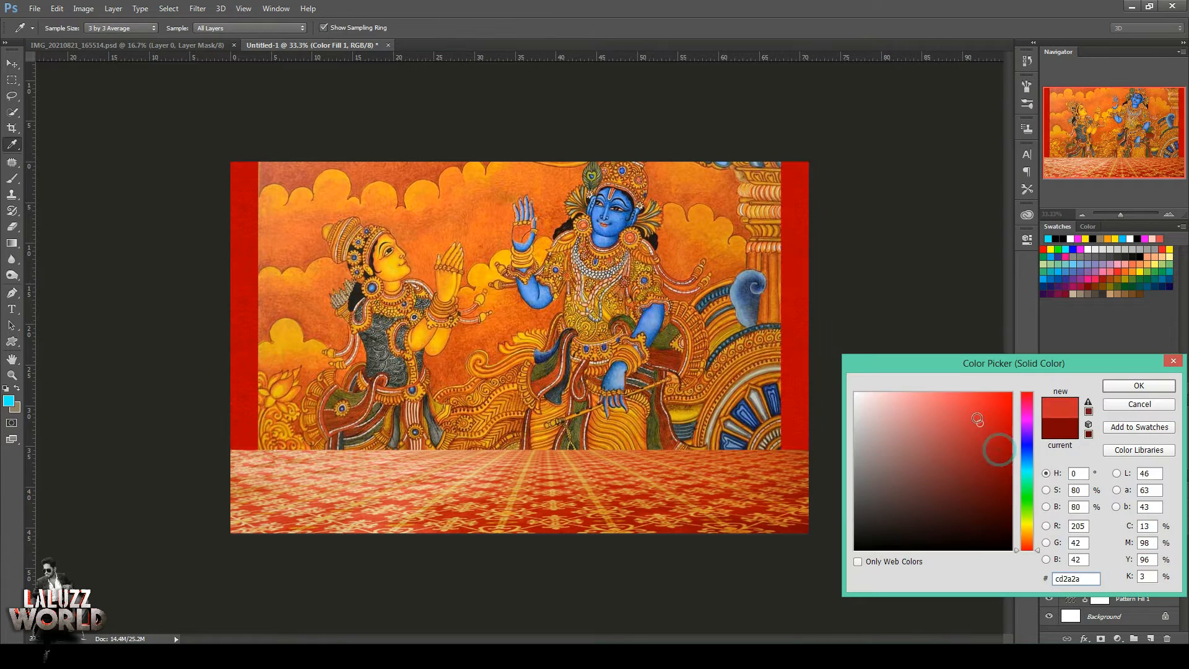
left_click(1006, 502)
left_click(971, 496)
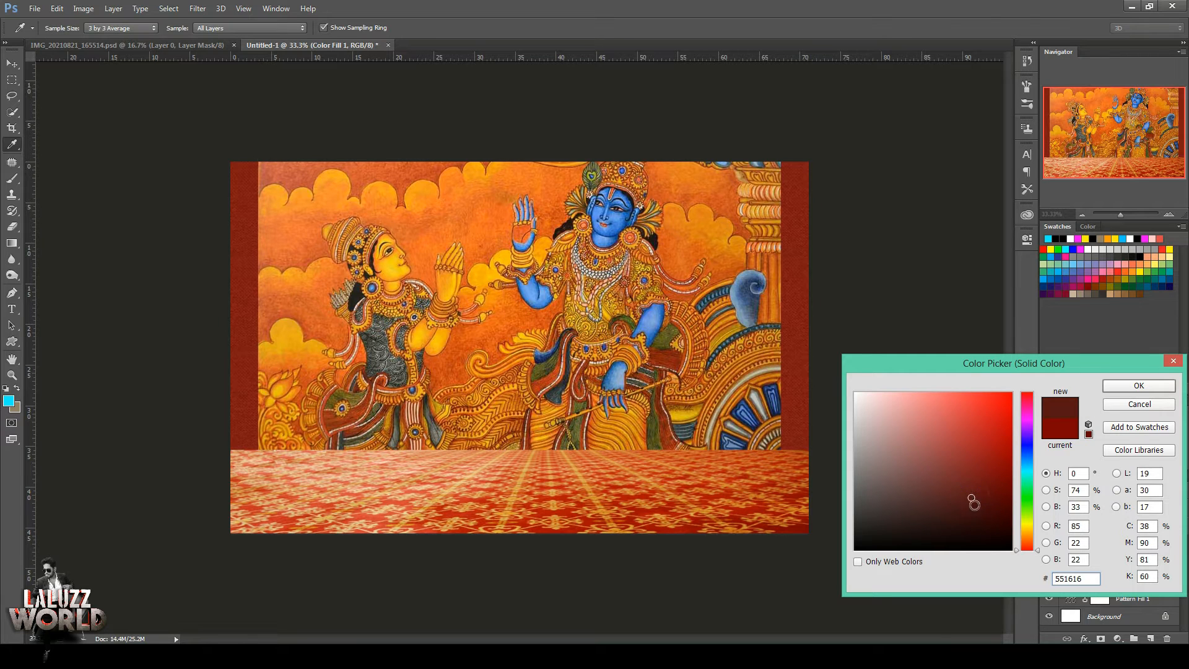
left_click(982, 505)
left_click(1143, 385)
Apply Bevel & Emboss with an increased size to the mural and move it slightly up to leave a wall gap above the carpet.
left_click(1097, 545)
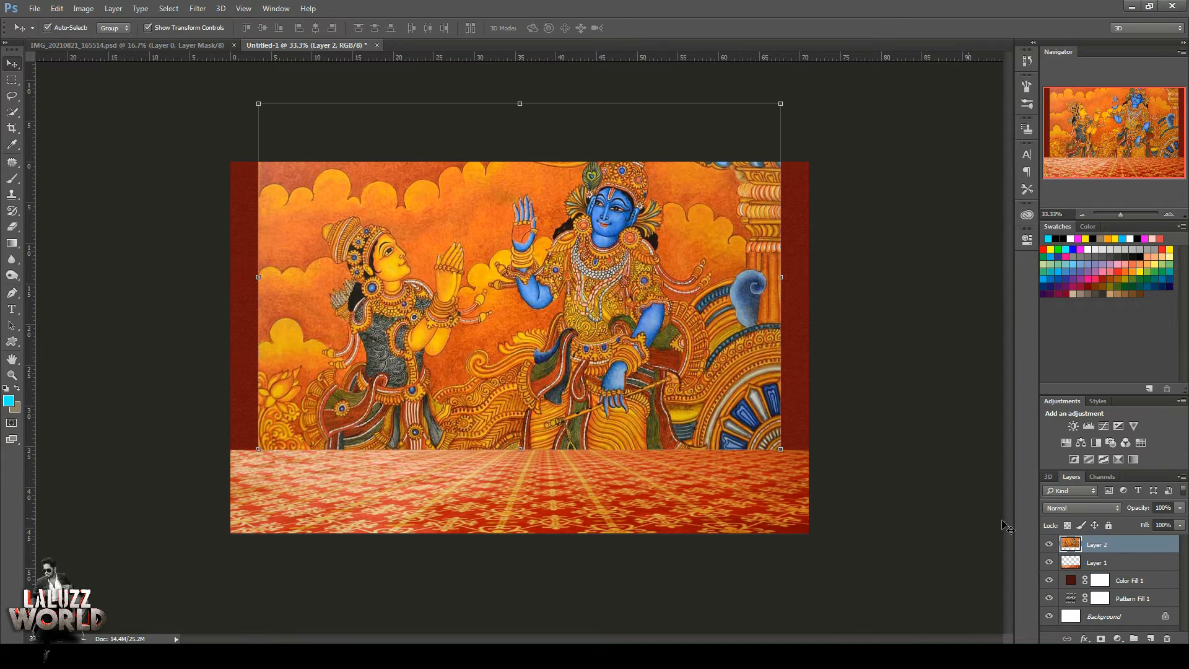
left_click(1084, 639)
left_click(1110, 508)
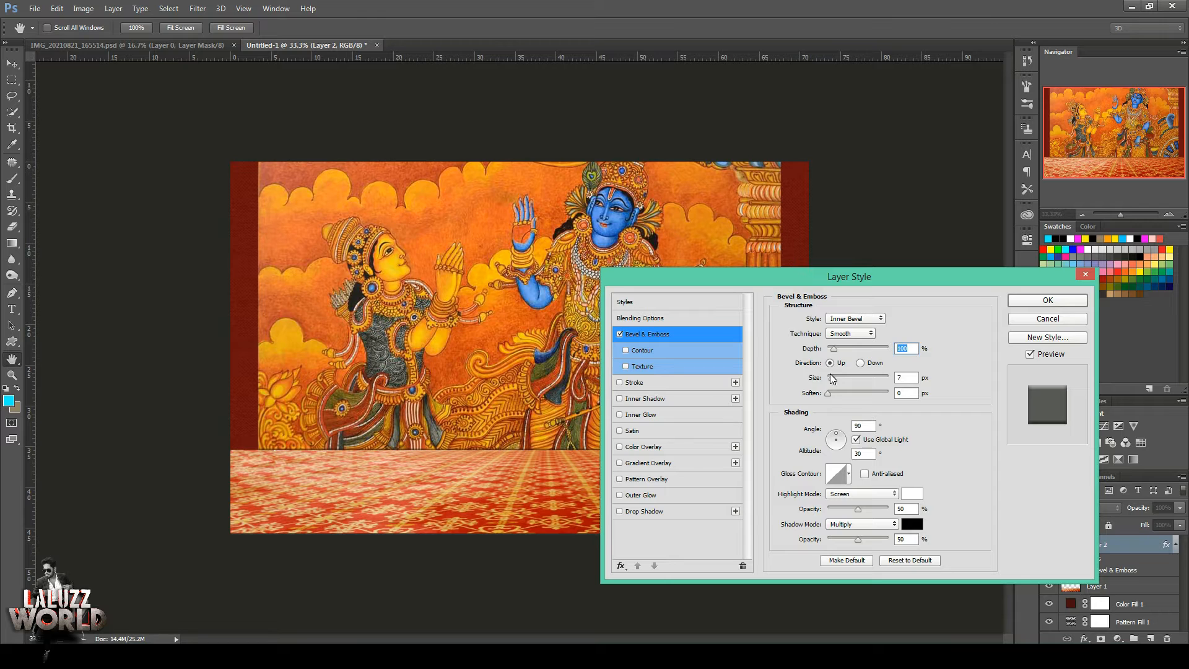
left_click_drag(833, 379, 840, 368)
left_click(1046, 299)
left_click_drag(611, 374, 611, 360)
left_click(841, 380)
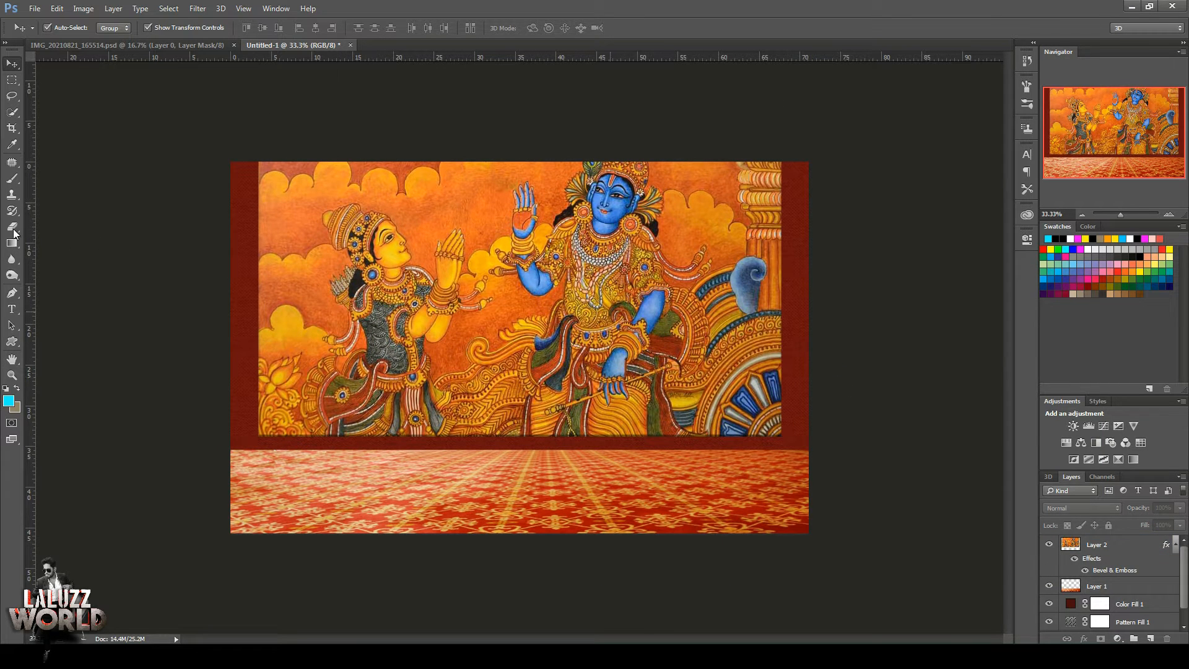
Draw a rectangle shape about 2839 by 81 px across the full canvas width, just above the carpet's upper edge.
left_click_drag(17, 349, 62, 339)
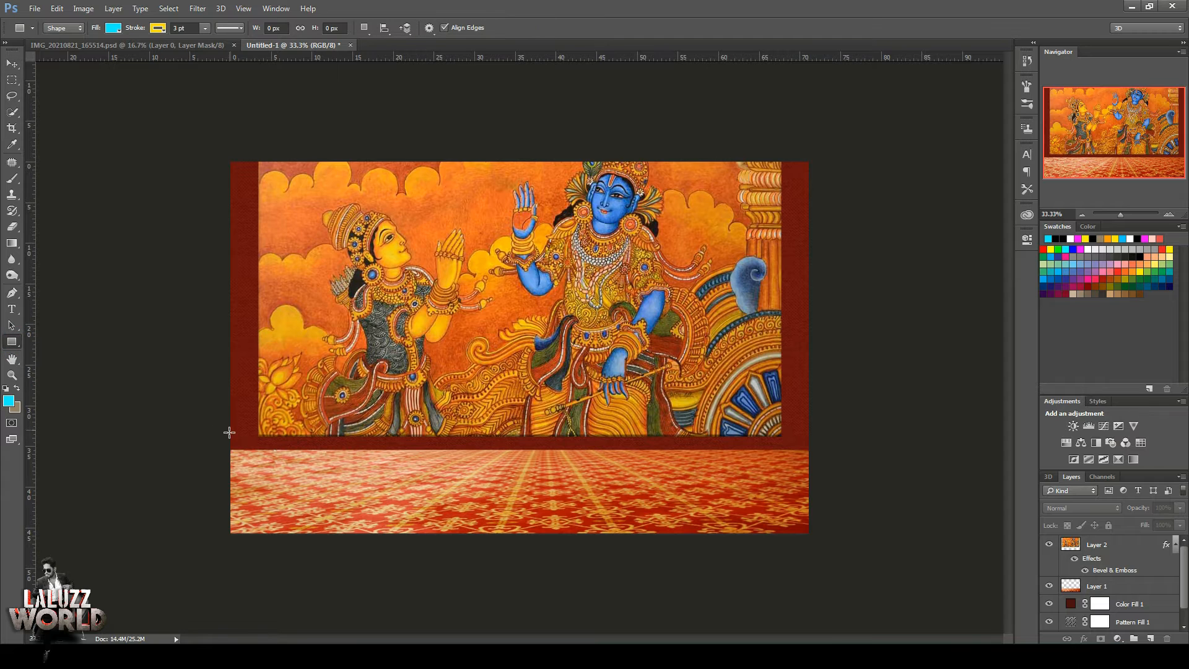
left_click_drag(229, 433, 810, 448)
left_click(13, 64)
left_click_drag(228, 441, 224, 440)
Open the tile texture image unnamed_2 from the Desktop.
left_click(1084, 639)
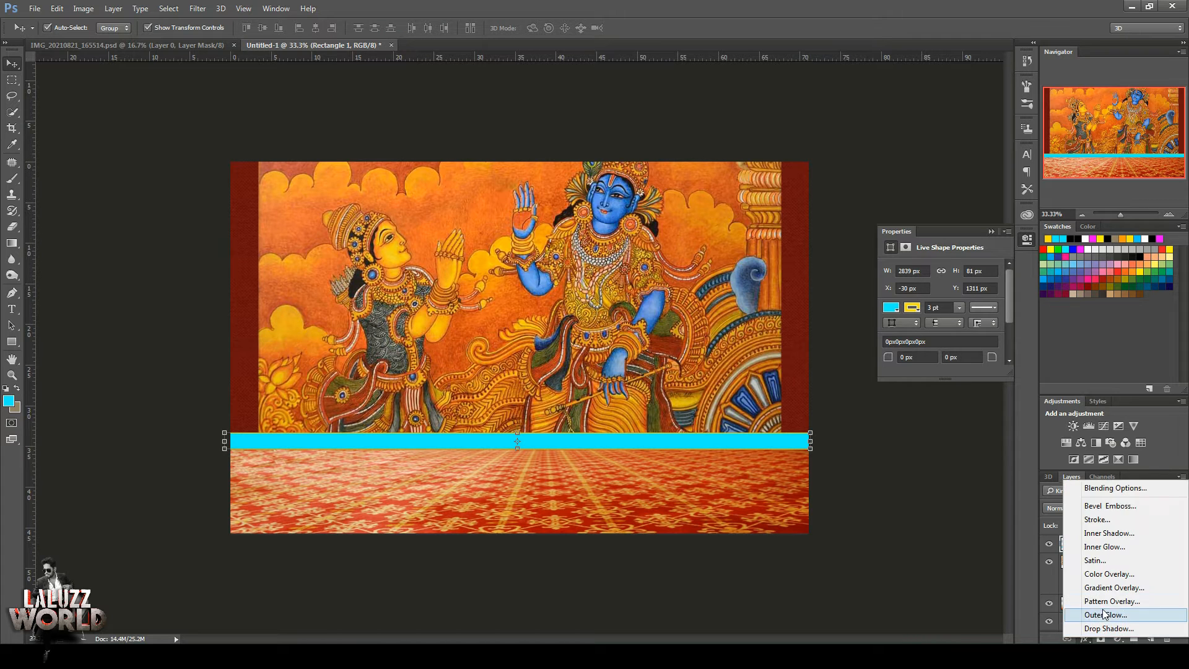
left_click(30, 7)
left_click(49, 32)
scroll(148, 248, "down", 10)
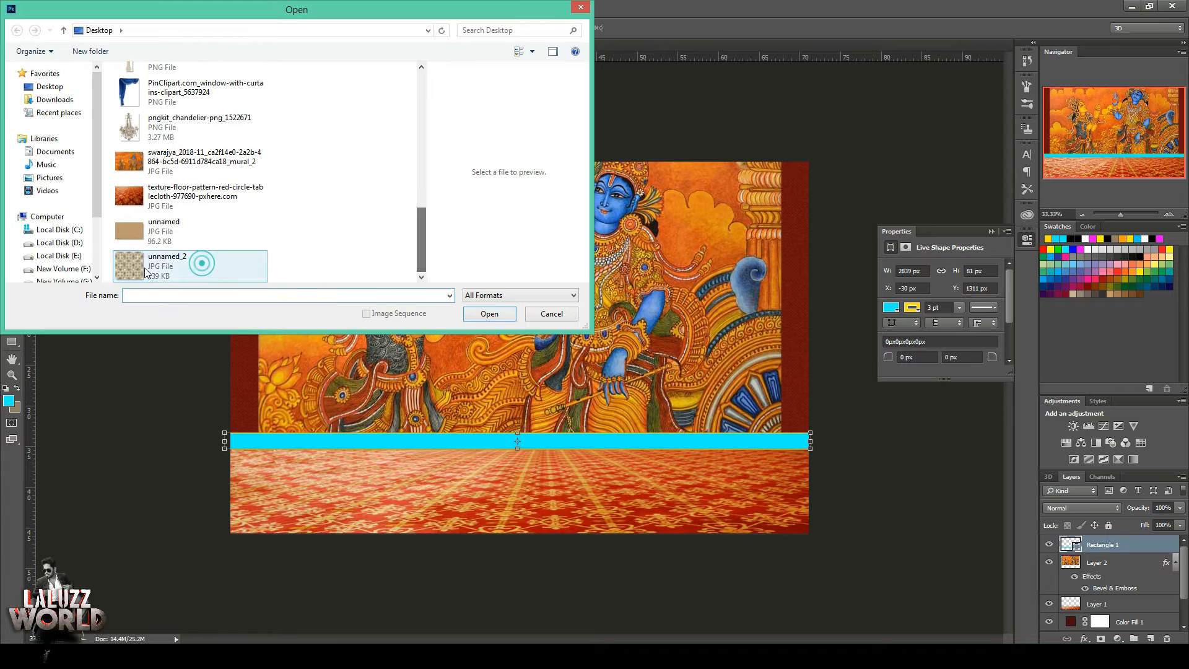
double_click(146, 272)
Define the tile texture as a pattern named tiles and close its image.
left_click(57, 8)
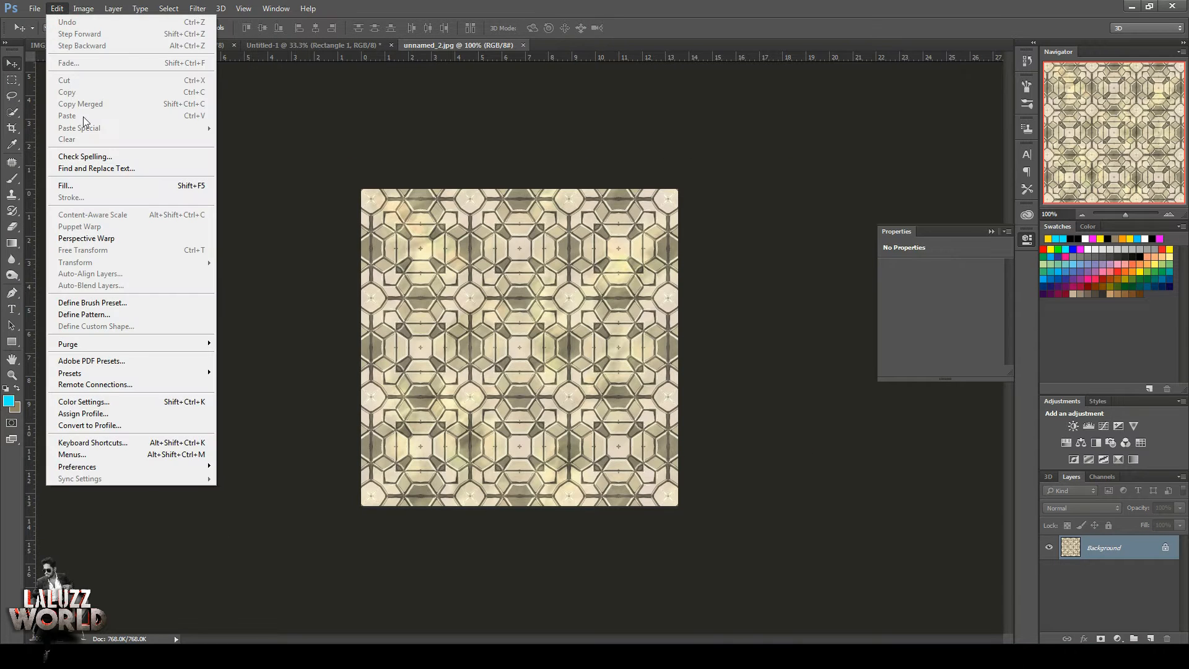
left_click(151, 310)
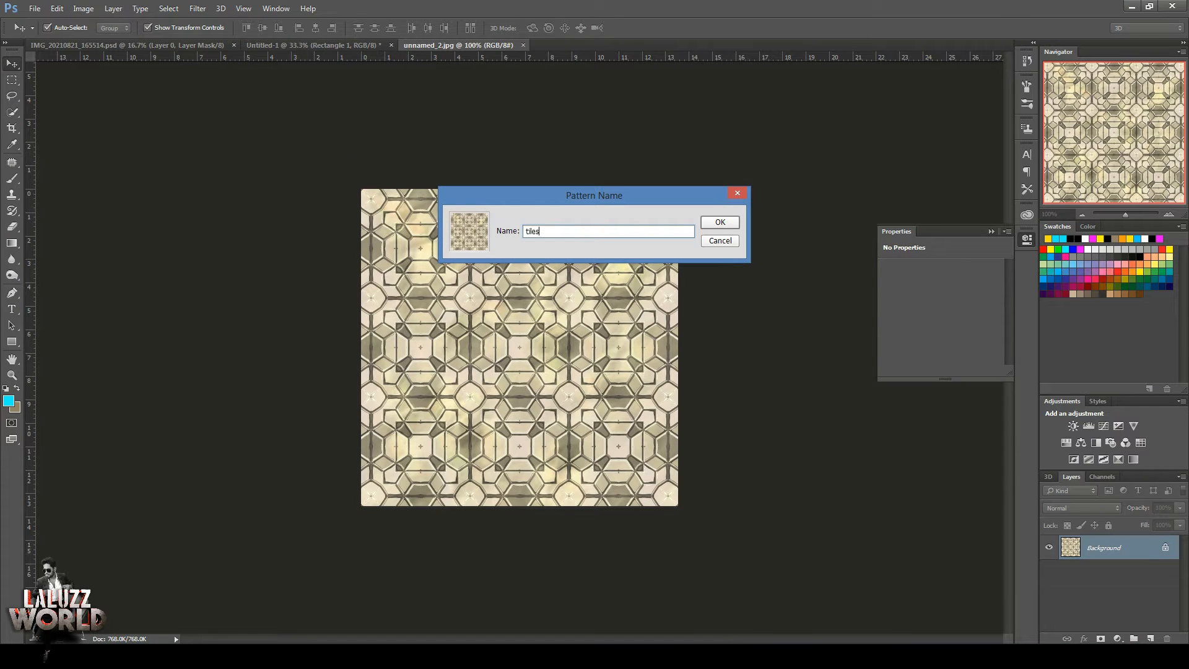
key("Return")
left_click(523, 45)
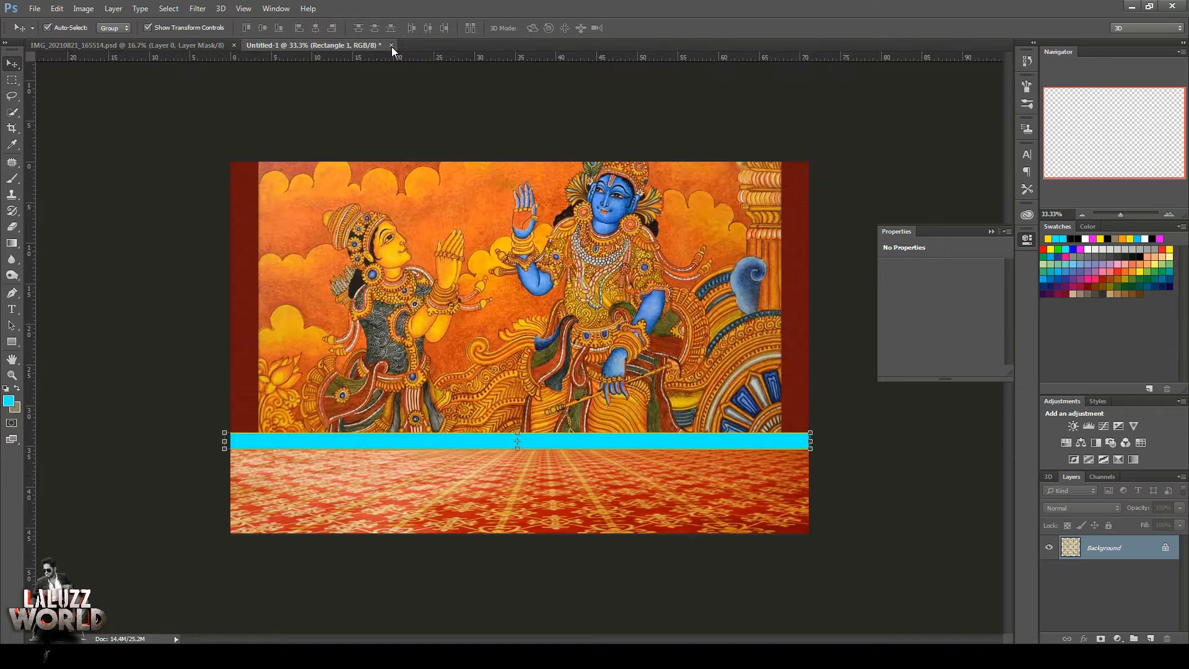
Give the rectangle strip a Pattern Overlay of the tiles pattern, adjust its scale and position, and add Bevel & Emboss.
left_click(1084, 638)
left_click(1107, 604)
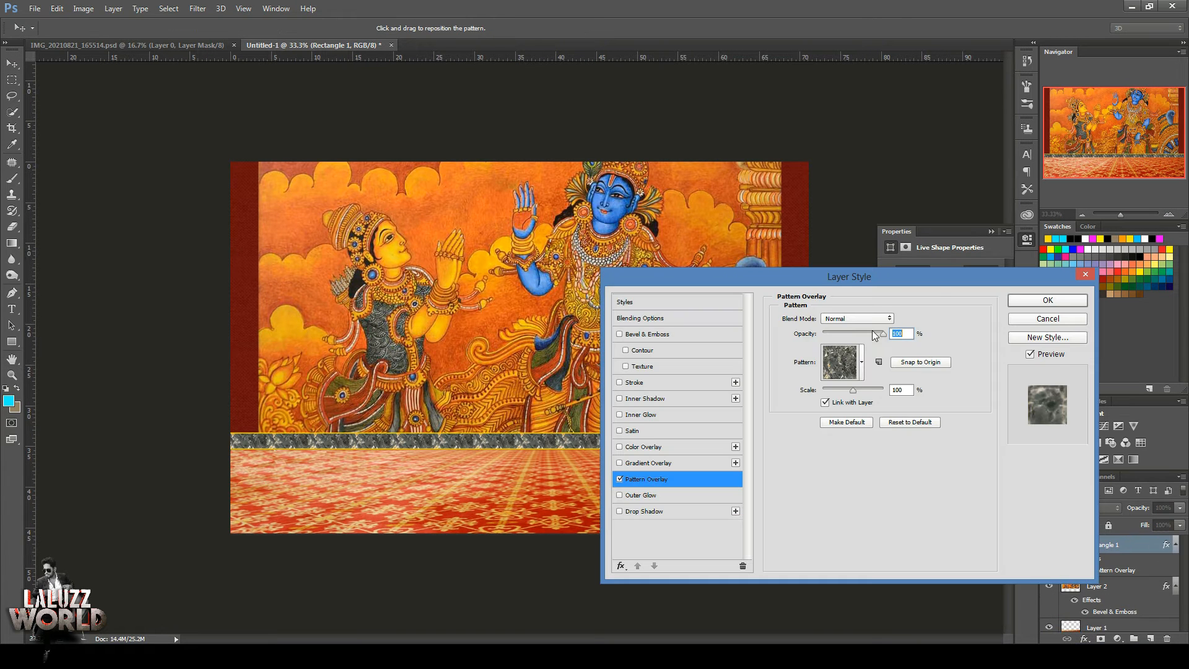
left_click(861, 360)
scroll(884, 442, "down", 3)
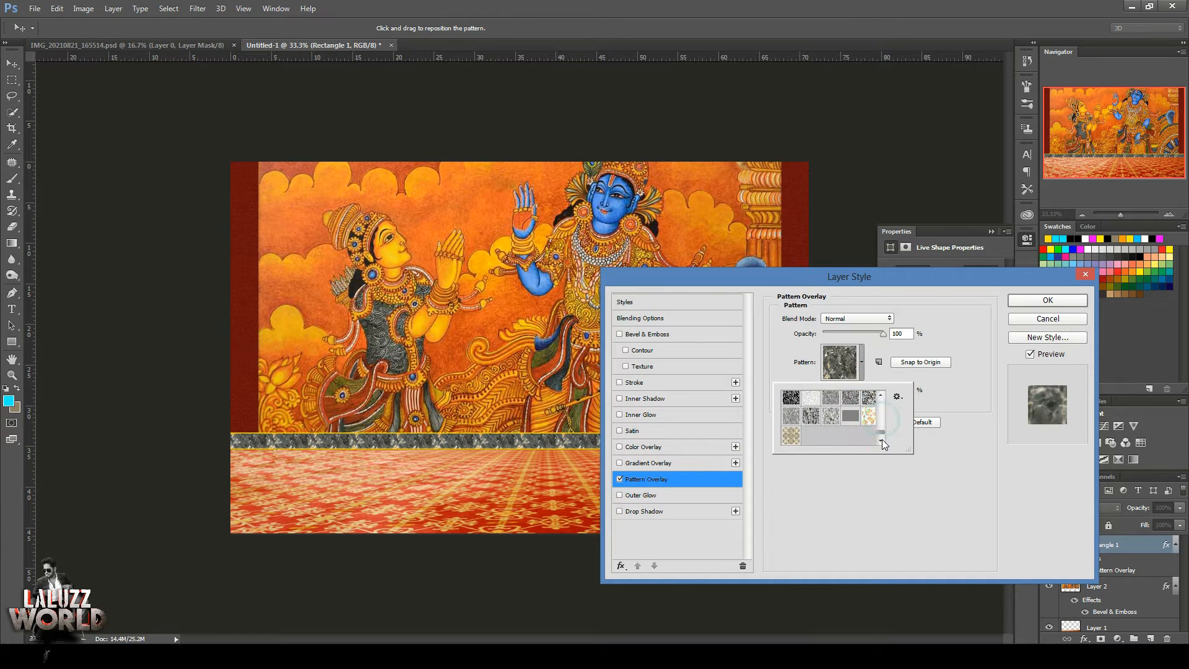
left_click(792, 437)
left_click(989, 339)
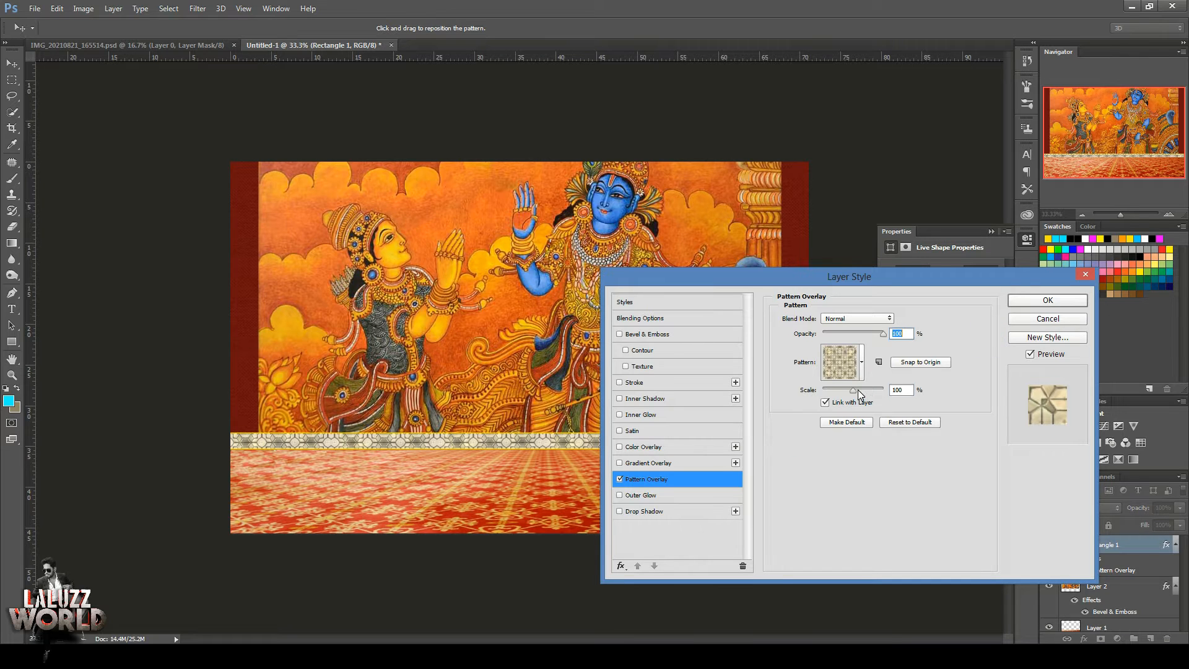
left_click_drag(861, 394, 853, 392)
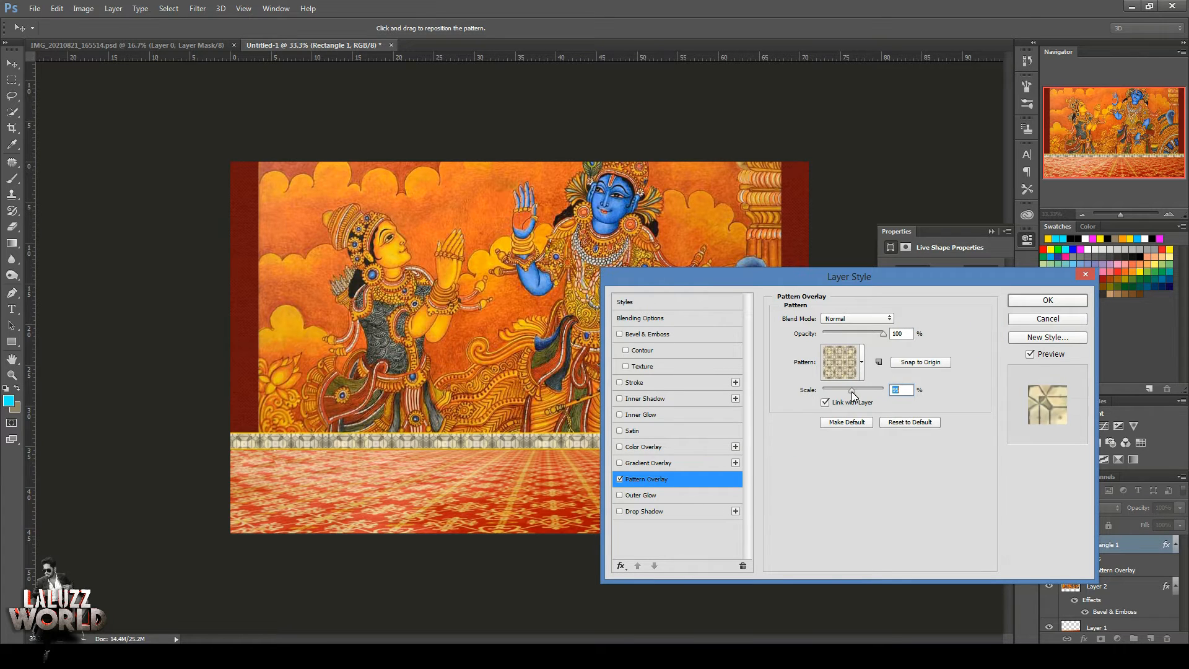
left_click_drag(437, 462, 469, 441)
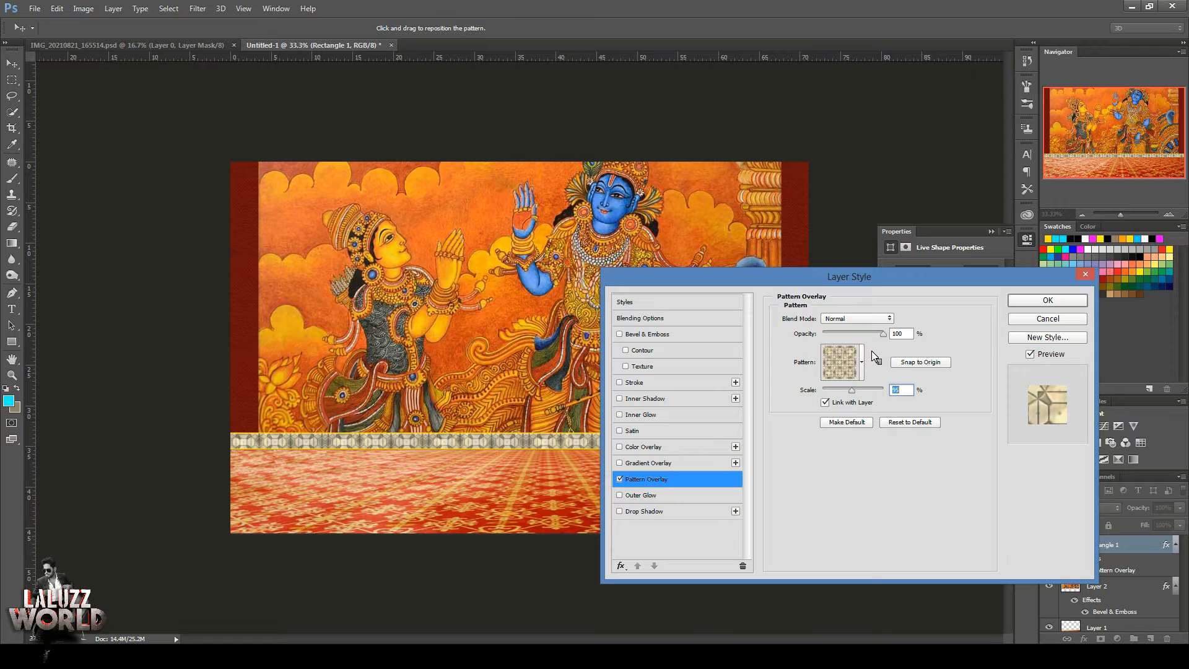
left_click(692, 335)
left_click(832, 380)
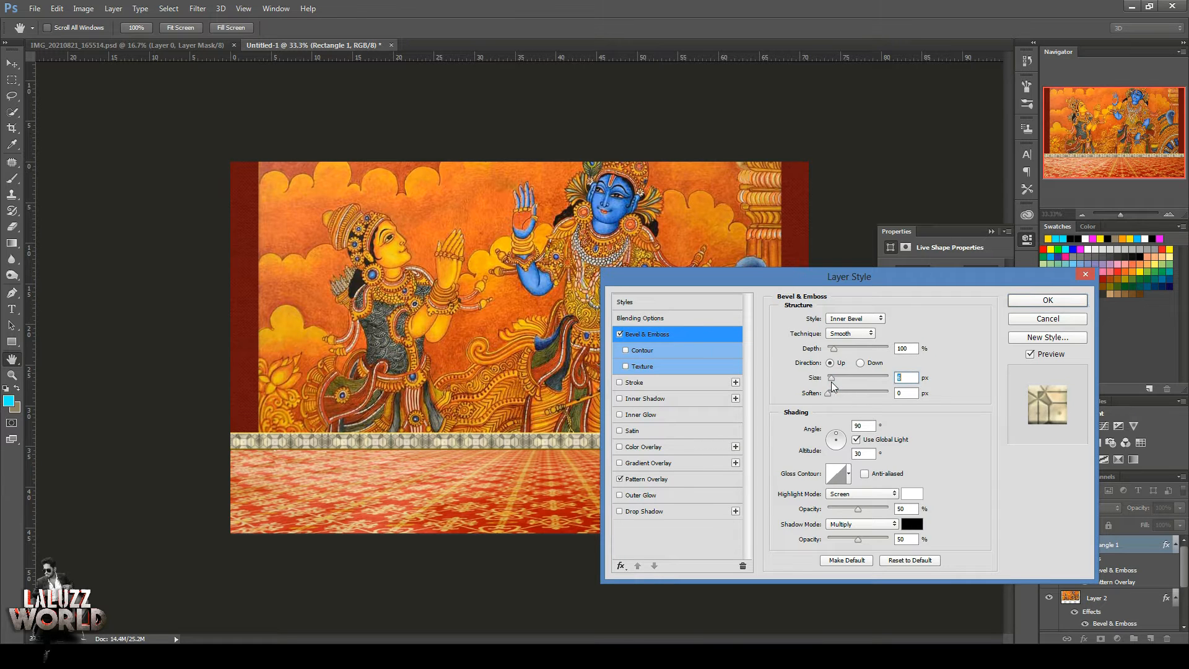
Add a Color Overlay in red ff0000 to the tiled strip.
left_click(672, 447)
left_click(910, 321)
left_click(991, 413)
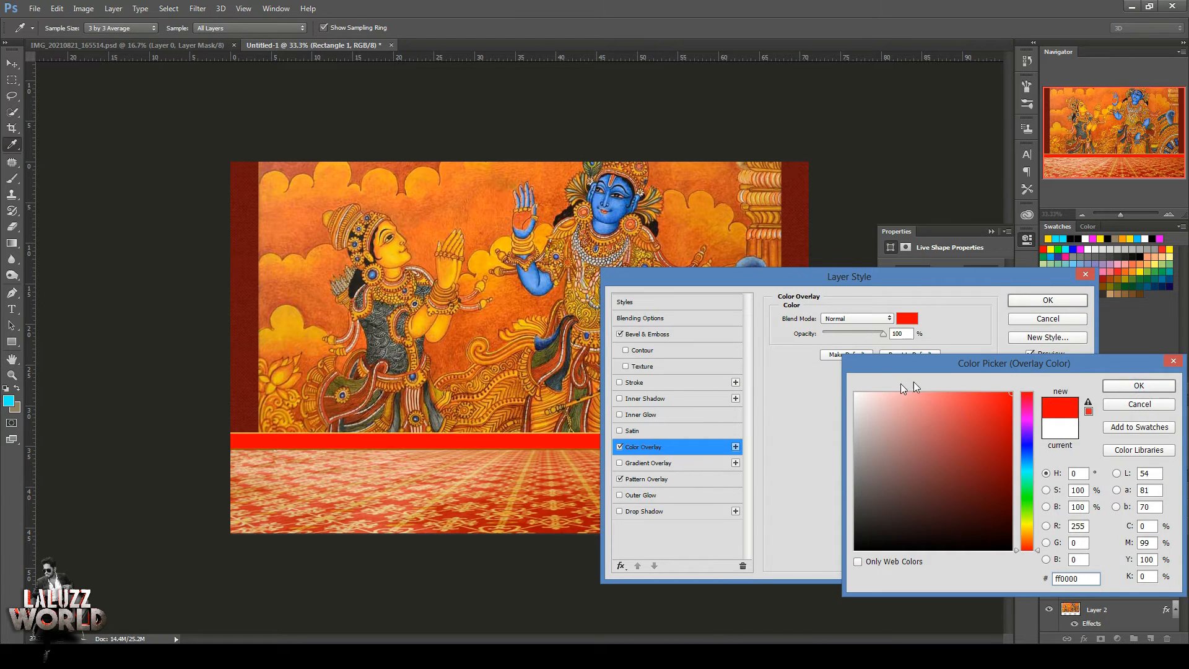
key("Return")
Compare blend modes for the strip's red overlay, choose Soft Light, and apply the layer style.
left_click(863, 319)
left_click(853, 442)
left_click(862, 318)
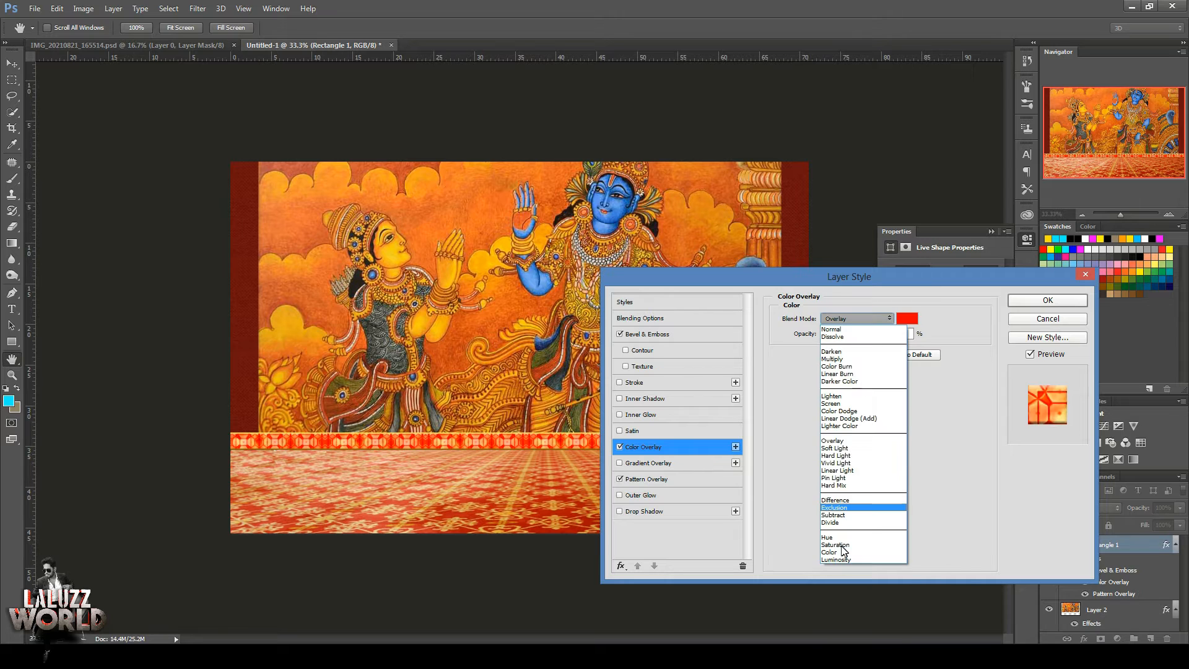
left_click(840, 552)
left_click(861, 317)
left_click(843, 455)
left_click(861, 319)
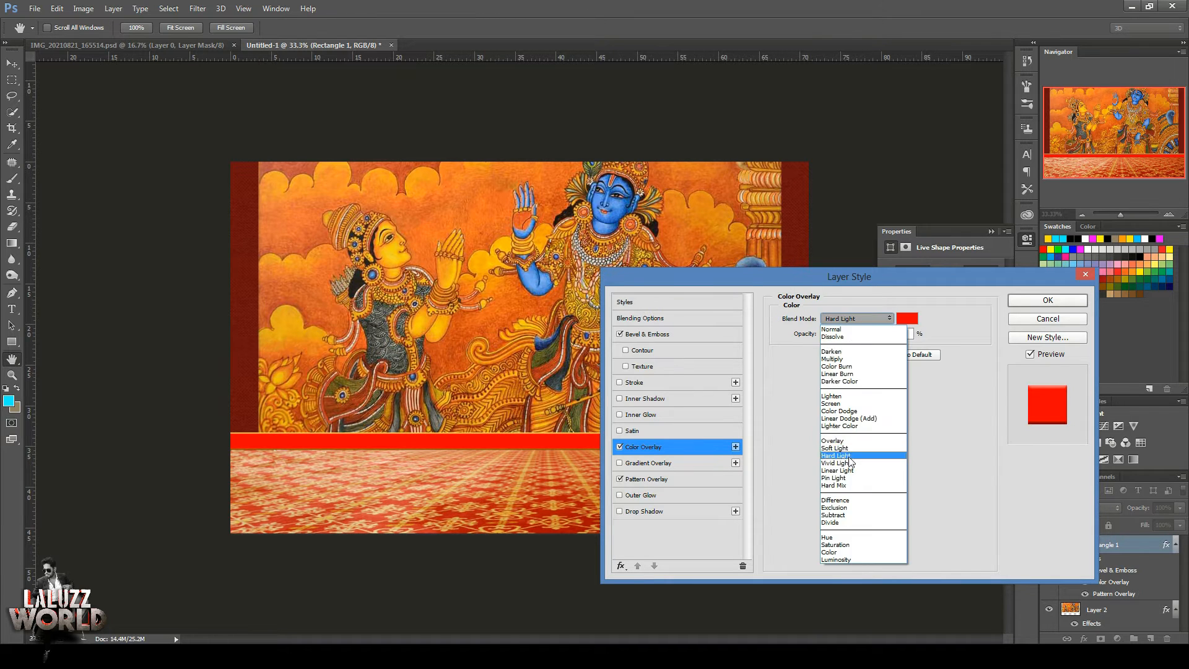
left_click(842, 448)
left_click(1048, 301)
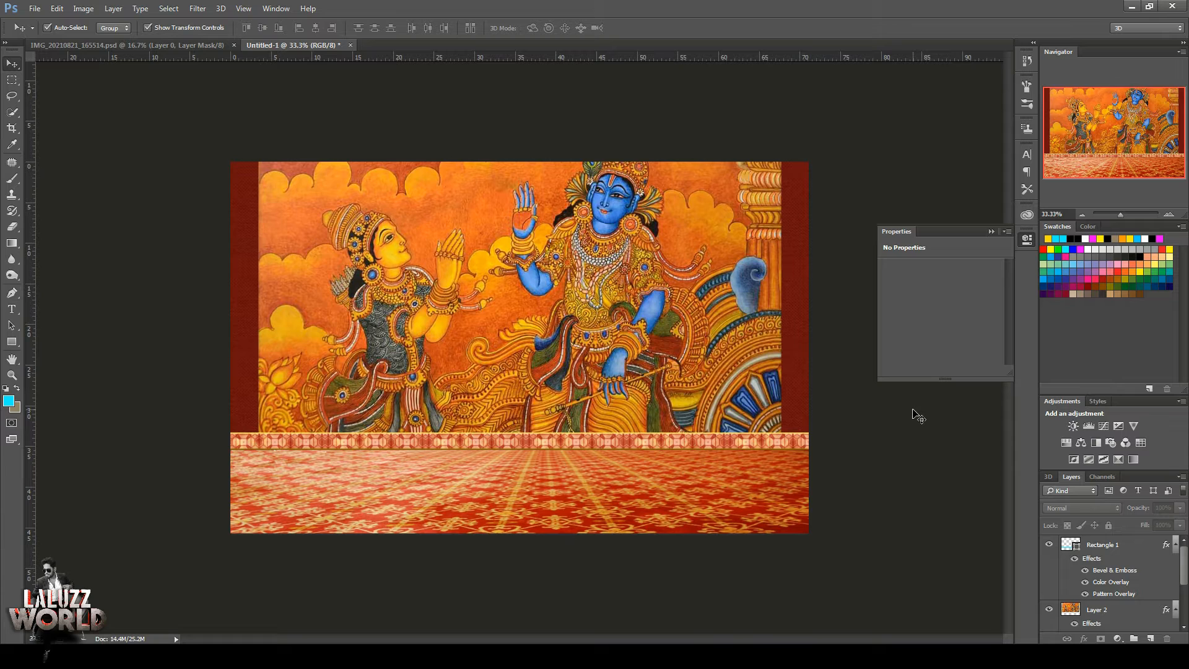
left_click(1132, 547)
left_click(1153, 627)
left_click(1152, 637)
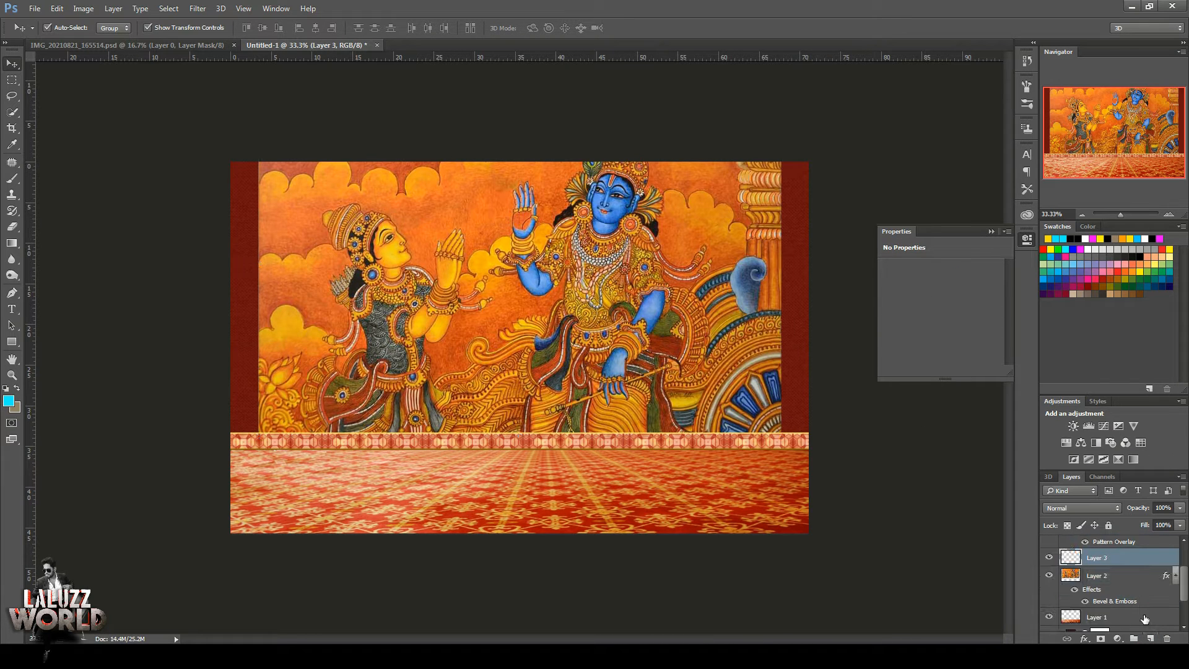
key("ctrl+z")
Add a new empty layer directly above the carpet layer and switch to the Brush tool.
left_click(1143, 587)
left_click(1137, 607)
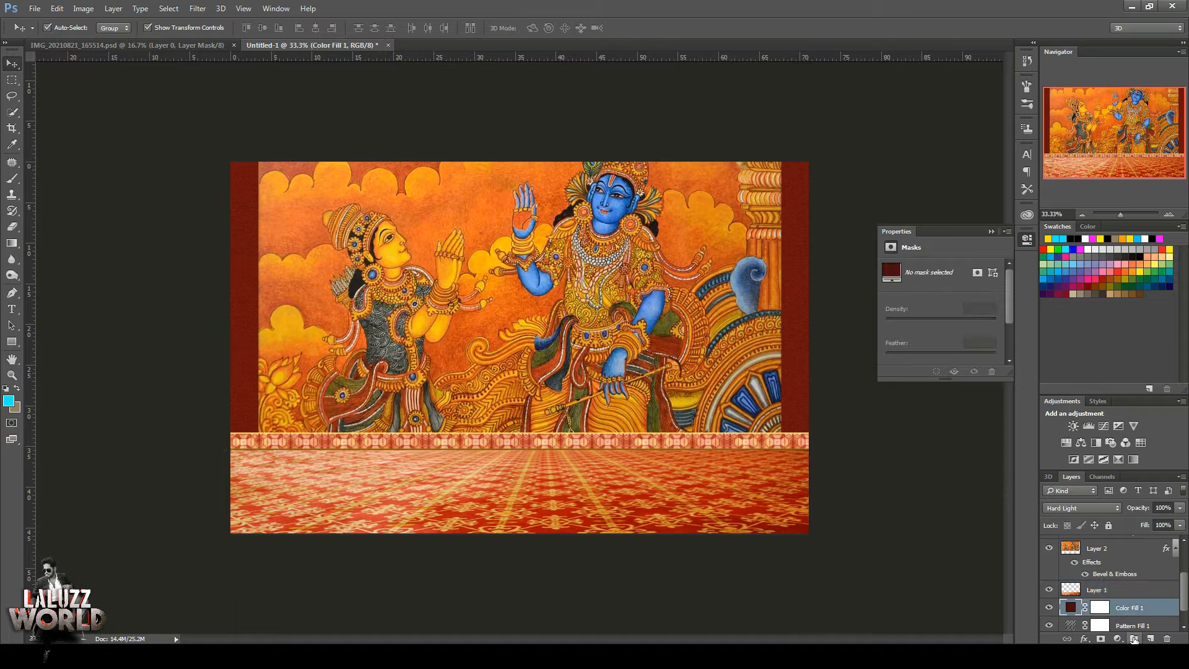
left_click(1130, 592)
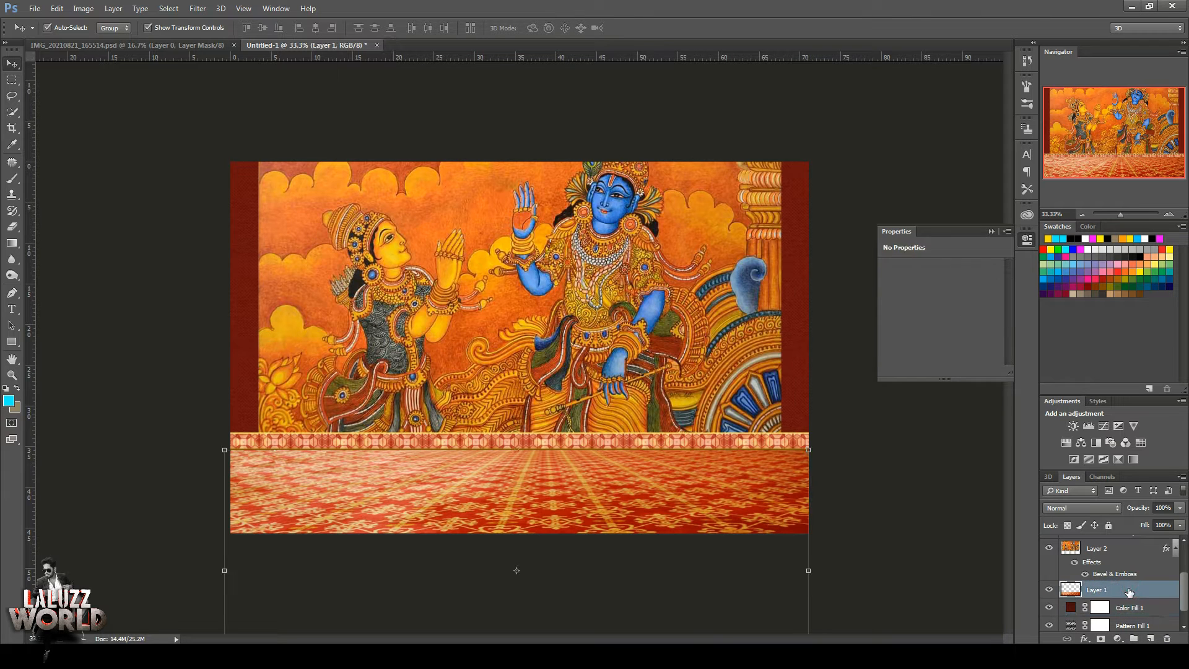
left_click(1152, 639)
left_click(15, 180)
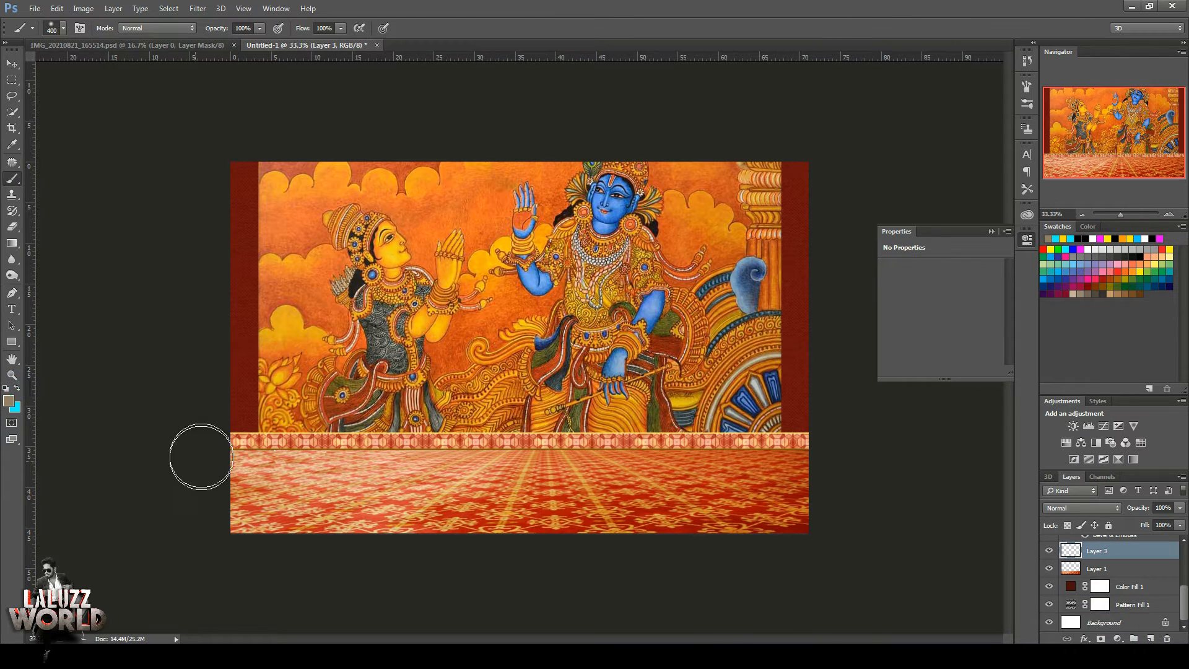
Set the foreground colour to black for painting the carpet shadow.
left_click(8, 401)
left_click(857, 526)
left_click(1141, 385)
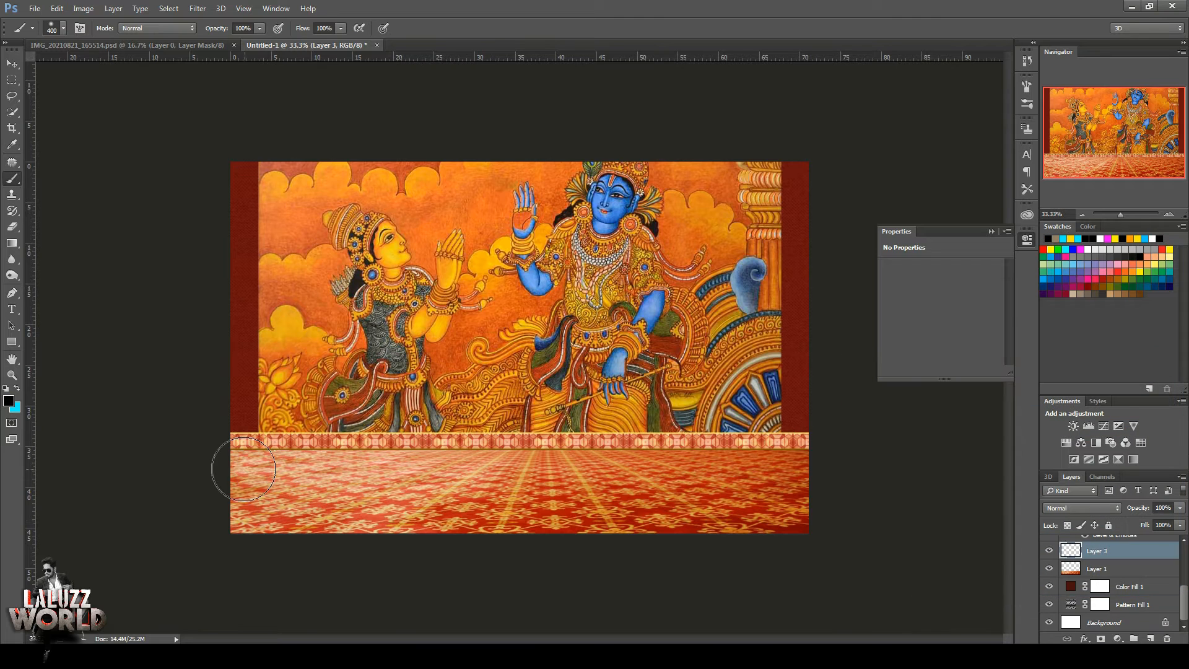
Try painting a black shadow stroke along the carpet's back edge.
left_click_drag(243, 469, 830, 470)
scroll(1185, 587, "up", 1)
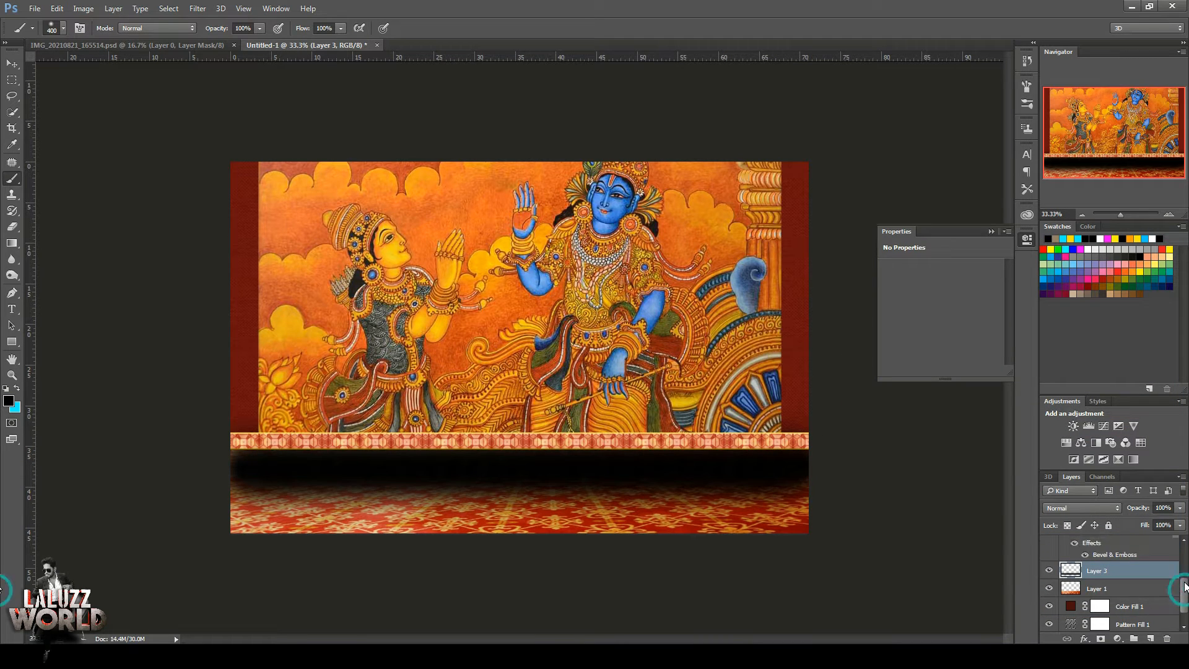
mouse_move(1186, 587)
left_mouse_down()
mouse_move(1142, 573)
mouse_move(1134, 589)
mouse_move(1120, 582)
left_mouse_up()
key("ctrl+z")
Nudge the mural up slightly so its lower edge sits just above the tiled strip.
left_click(10, 66)
left_click(743, 442)
left_click_drag(731, 371, 730, 367)
left_click(846, 378)
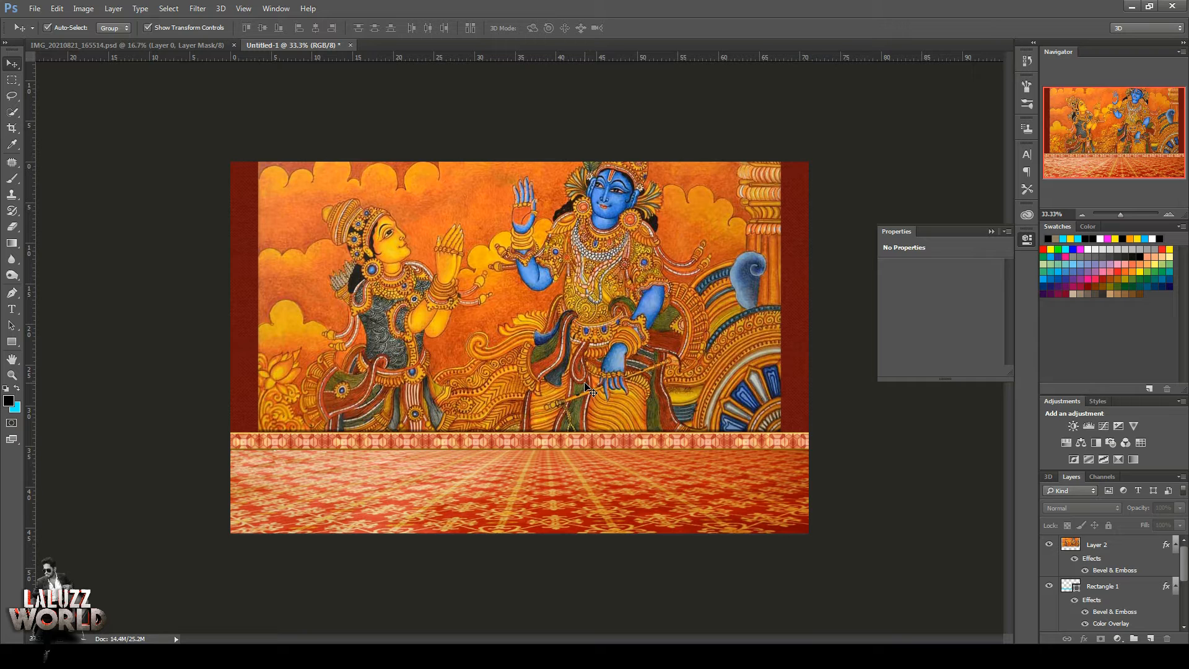
Paint a soft black brush stroke along the carpet's back edge on an empty layer beneath the tiled strip.
left_click(1133, 595)
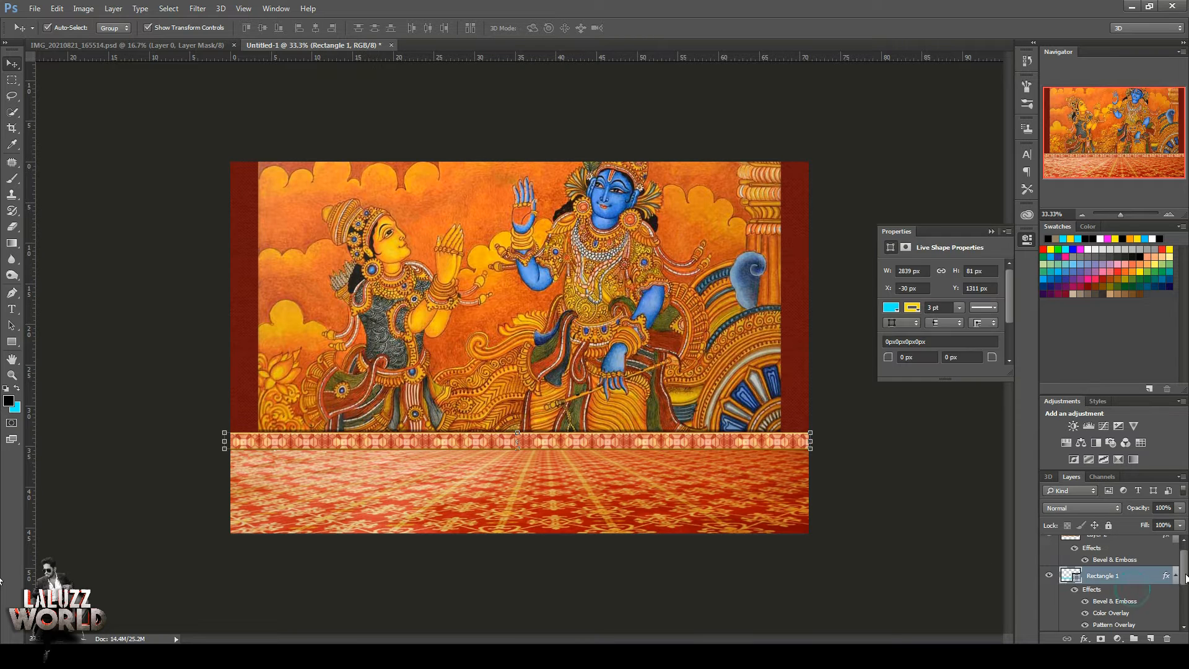
left_click(1150, 639)
key("b")
mouse_move(200, 437)
left_mouse_down()
mouse_move(338, 473)
mouse_move(378, 460)
mouse_move(818, 458)
left_mouse_up()
scroll(1187, 574, "up", 2)
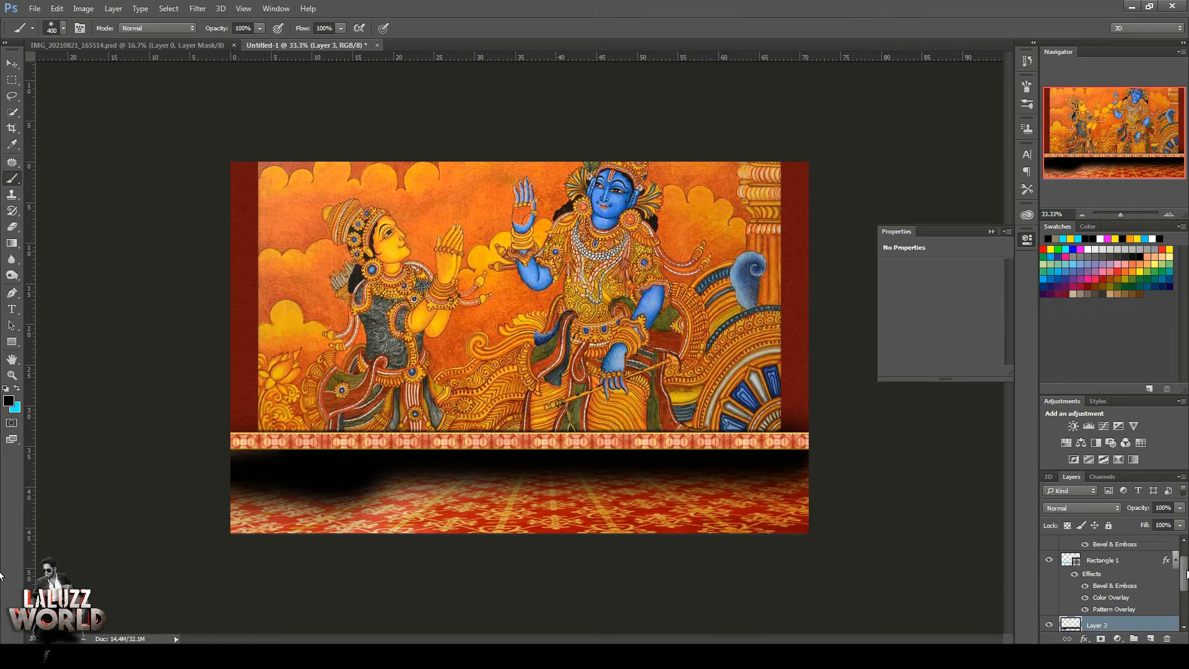
Lower the opacity of the black carpet shadow layer to 21%.
left_click(1112, 508)
left_click(1079, 504)
left_click_drag(1180, 508, 1130, 520)
left_click(8, 60)
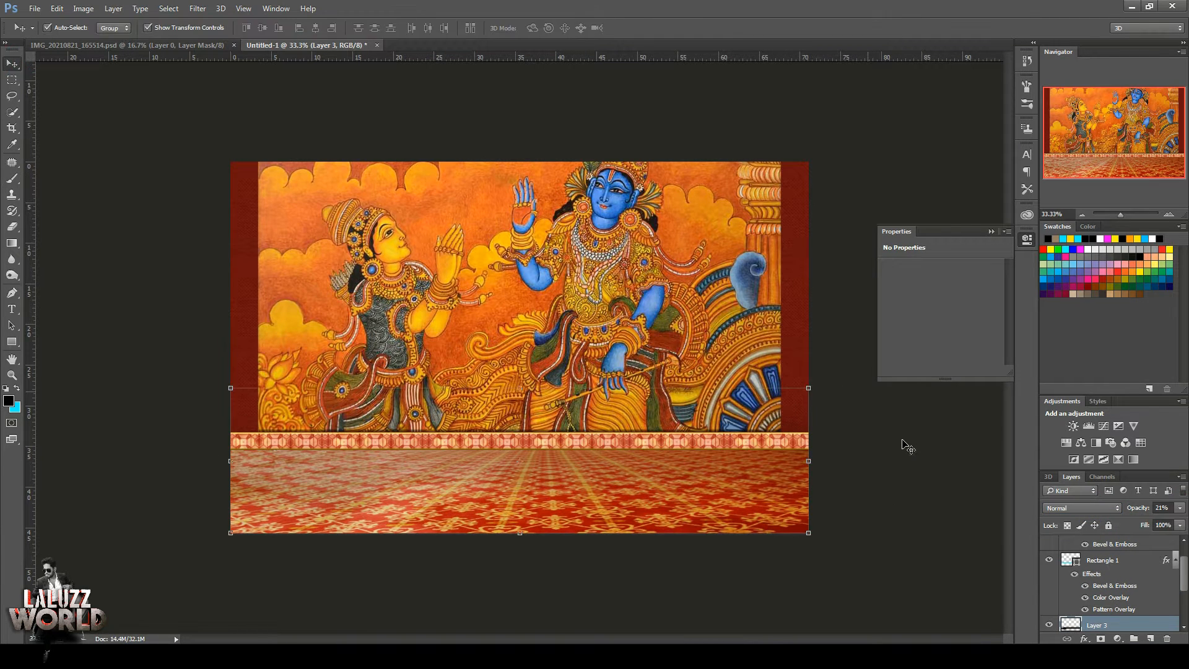
left_click(905, 446)
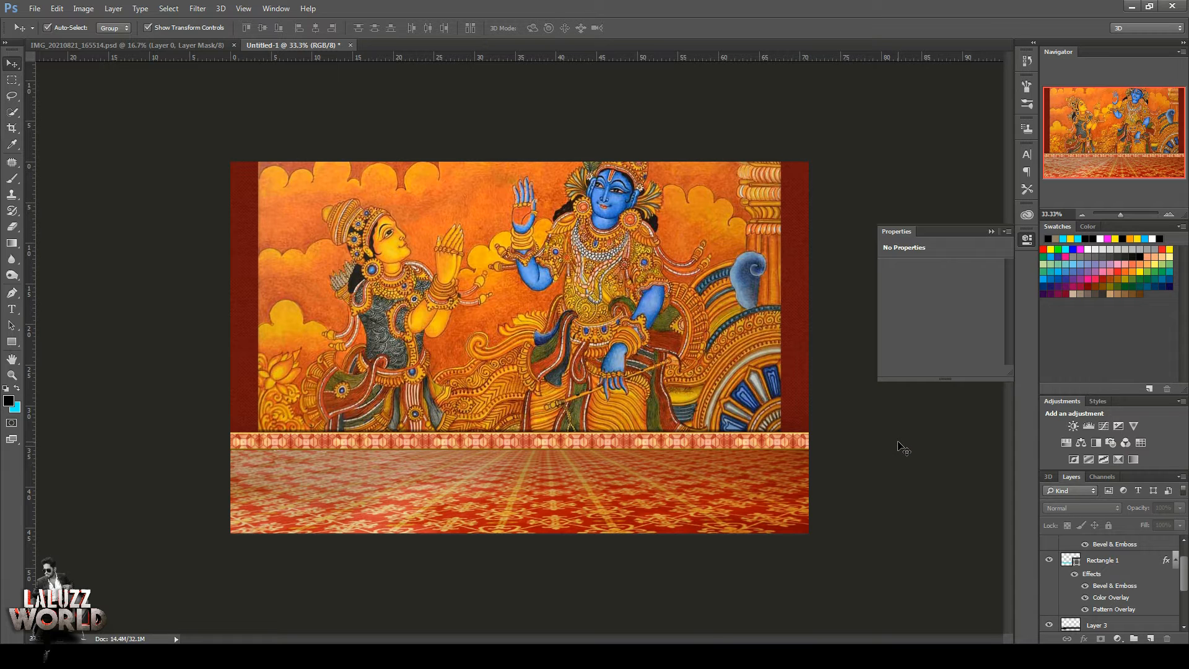
Group all scene layers from the mural down to the pattern fill, leaving the Background layer outside.
scroll(1186, 568, "up", 1)
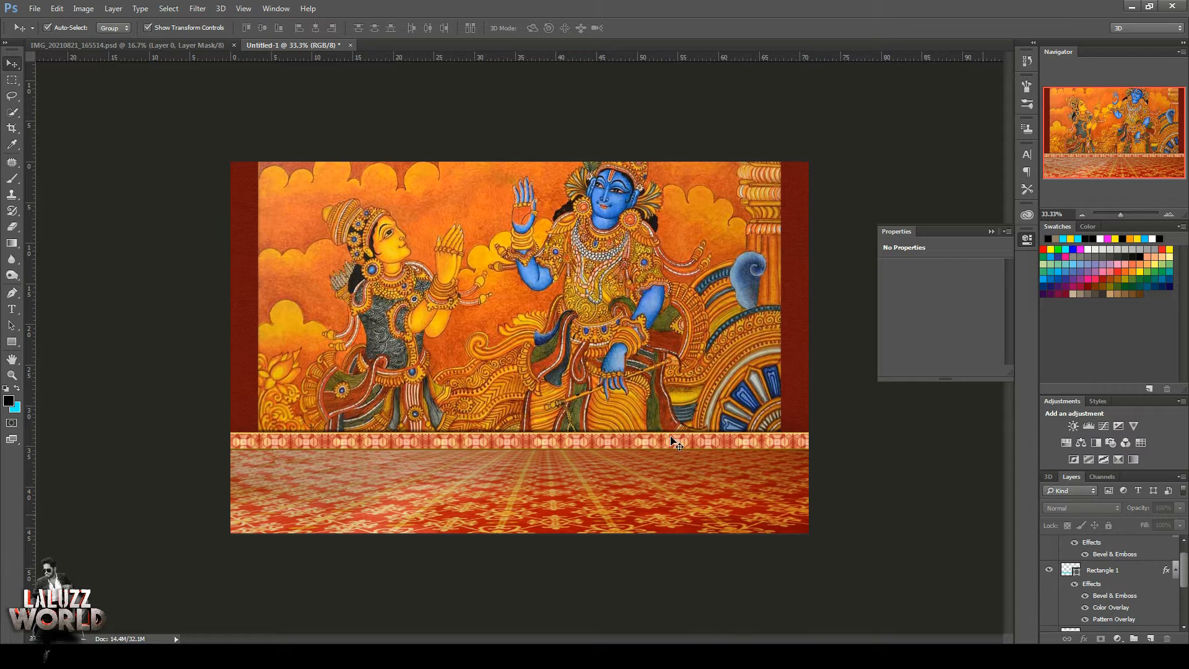
left_click(30, 8)
left_click(858, 470)
left_click_drag(1184, 571, 1185, 564)
left_click(1127, 550)
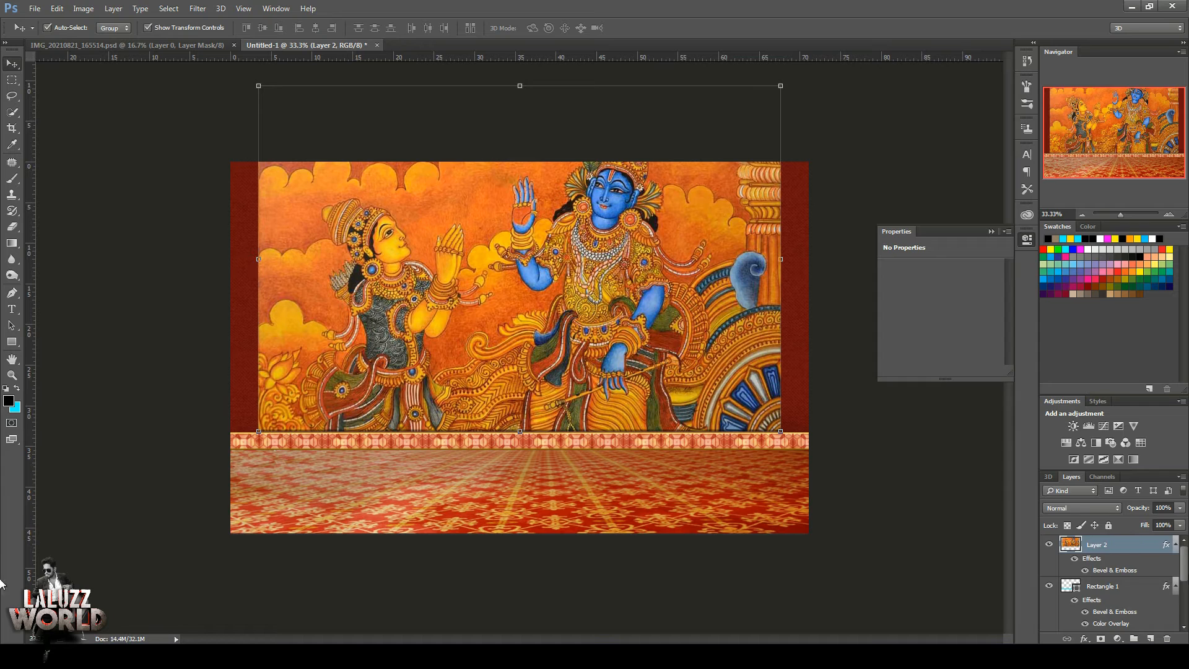
scroll(1163, 612, "down", 5)
left_click(1168, 609, "shift")
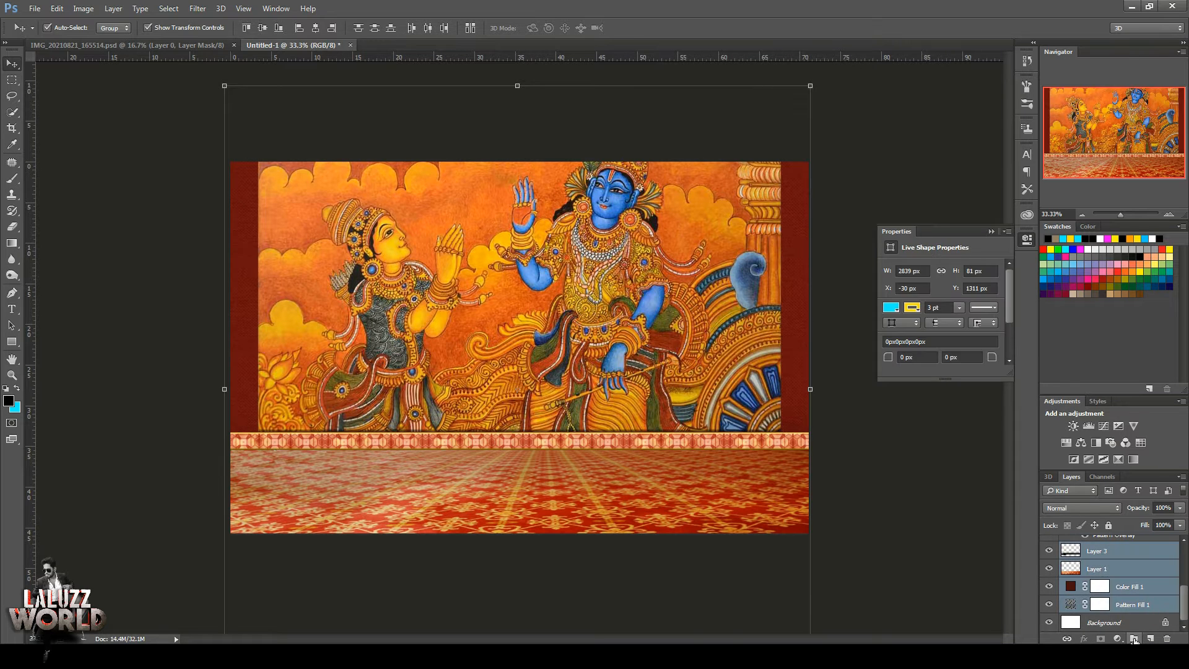
left_click(1135, 639)
key("ctrl+z")
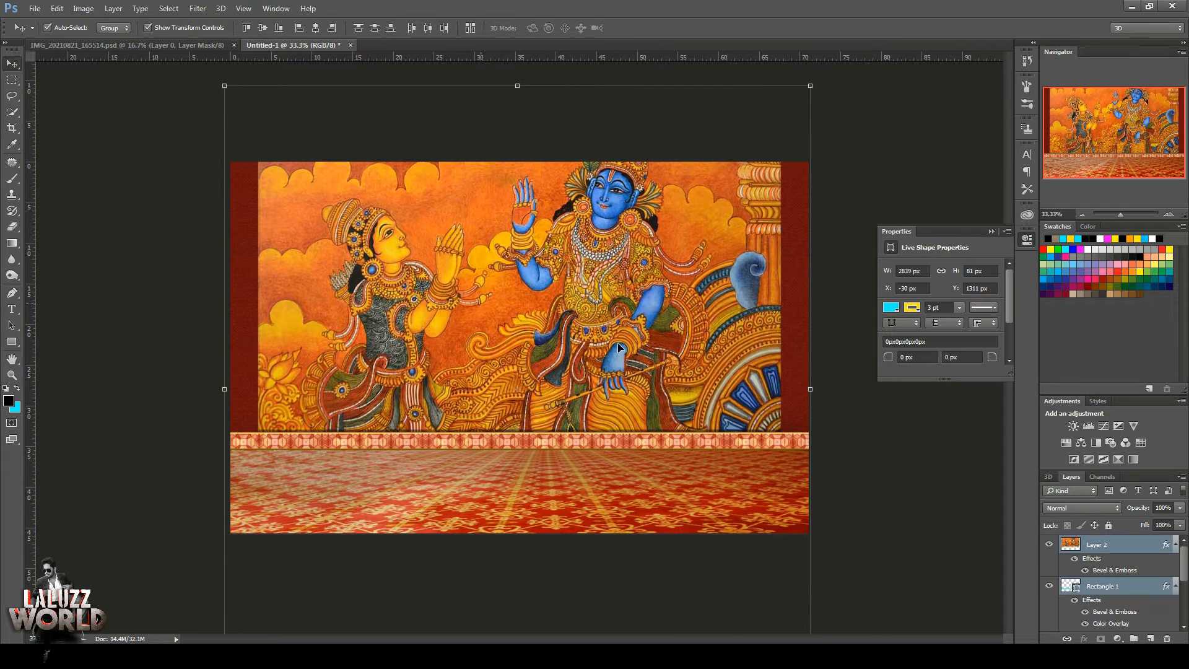
key("c")
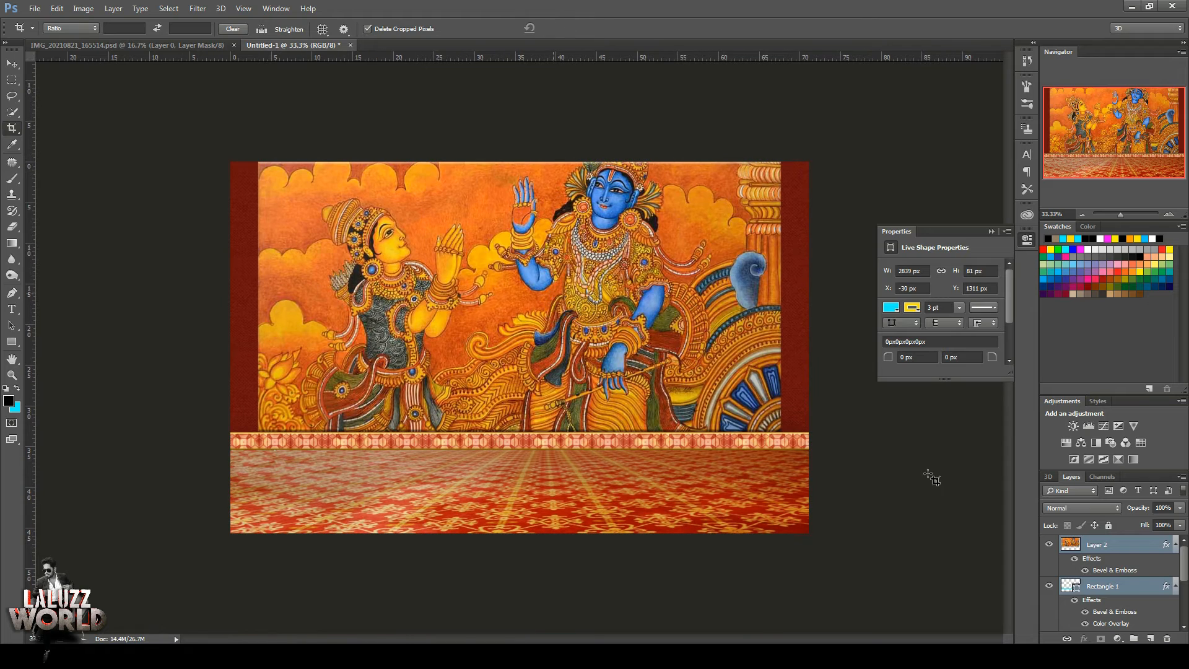
left_click(1134, 639)
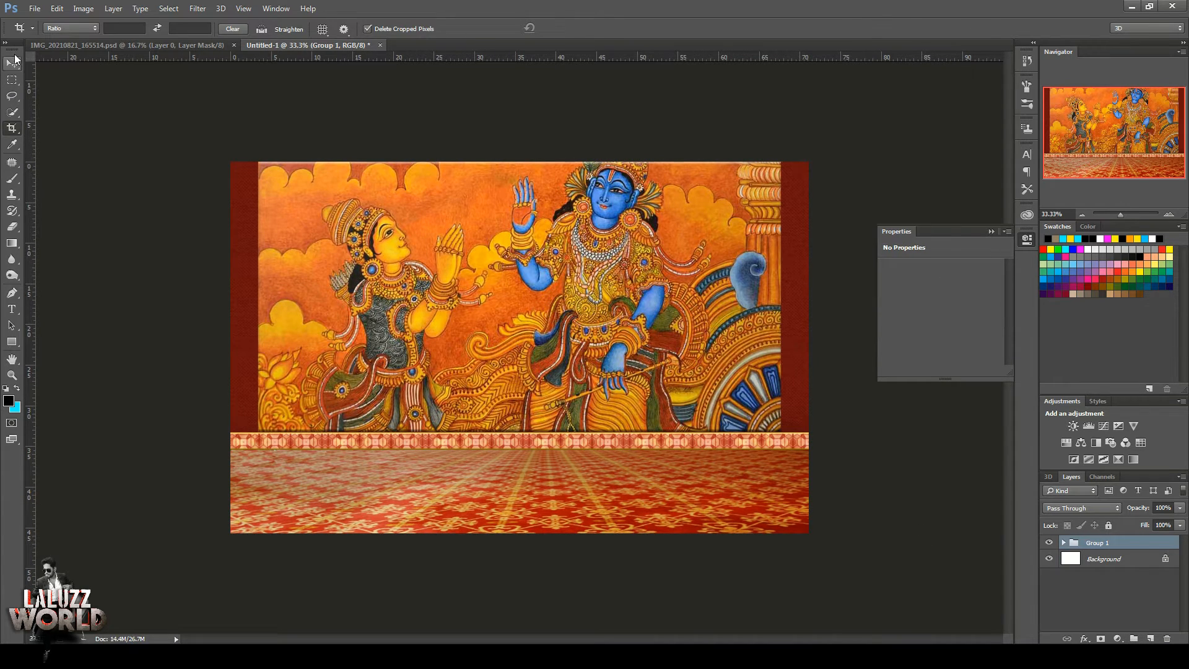
key("ctrl+t")
left_click_drag(810, 530, 844, 558)
mouse_move(712, 365)
left_mouse_down()
mouse_move(700, 373)
mouse_move(718, 365)
left_mouse_up()
key("Escape")
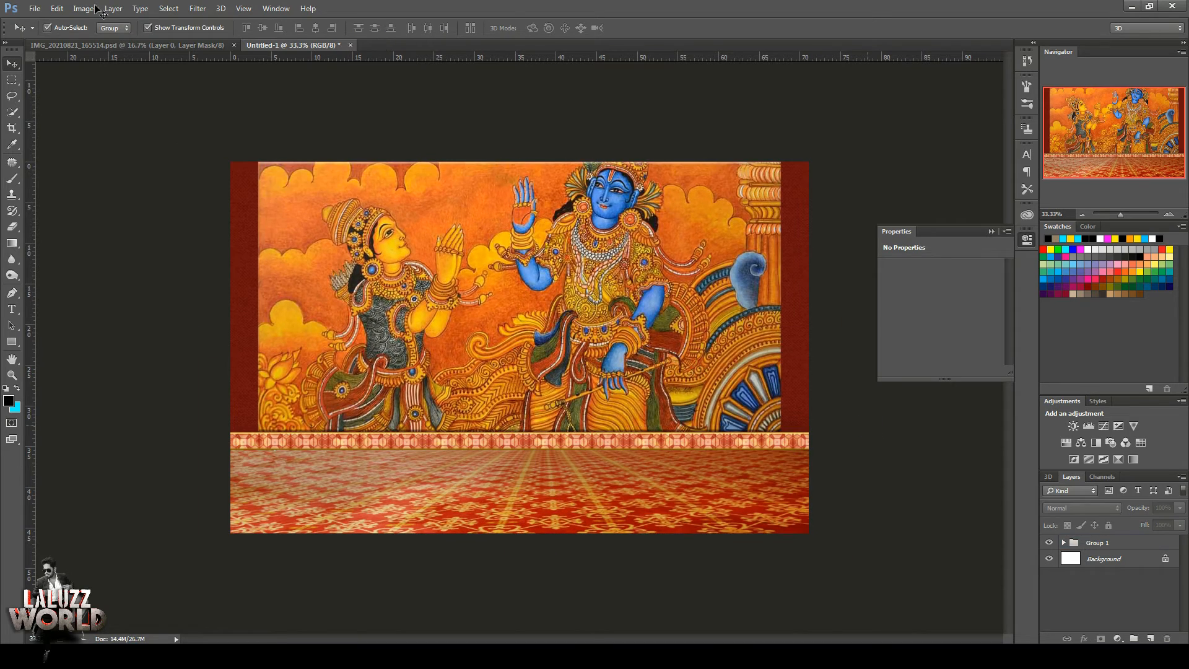
Bring the masked man from his own document into the room scene, scale him down and position him over the carpet.
left_click_drag(124, 45, 649, 80)
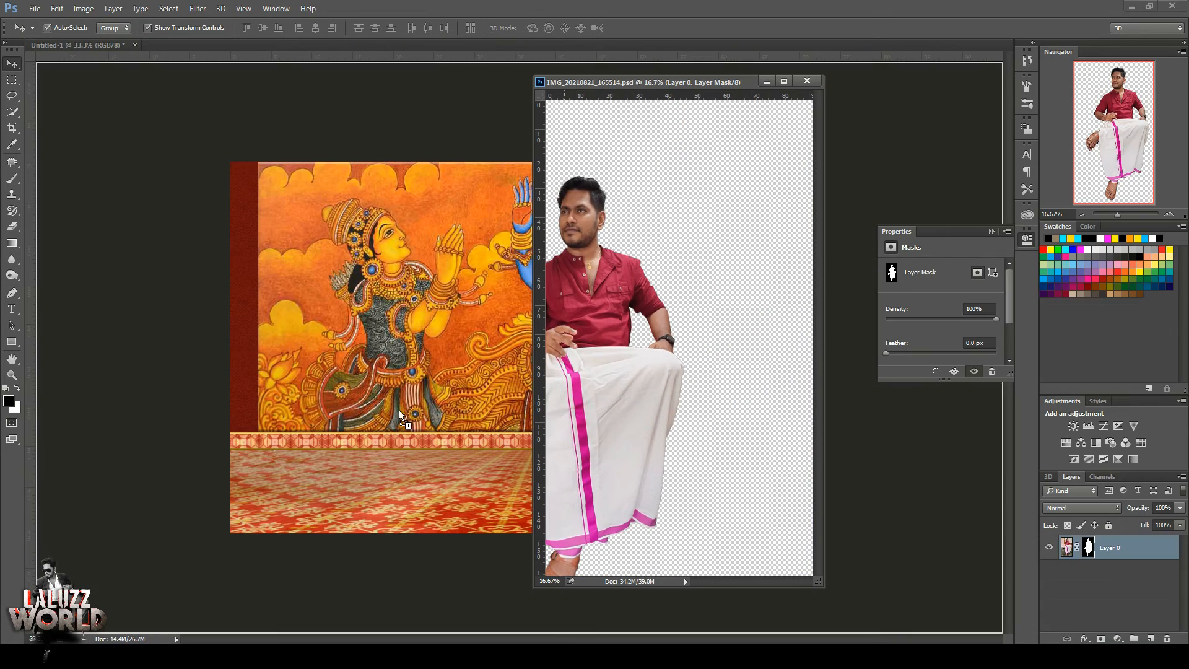
left_click_drag(402, 416, 547, 445)
left_click(477, 309)
left_click_drag(716, 146, 534, 409)
left_click_drag(455, 489, 518, 257)
key("Return")
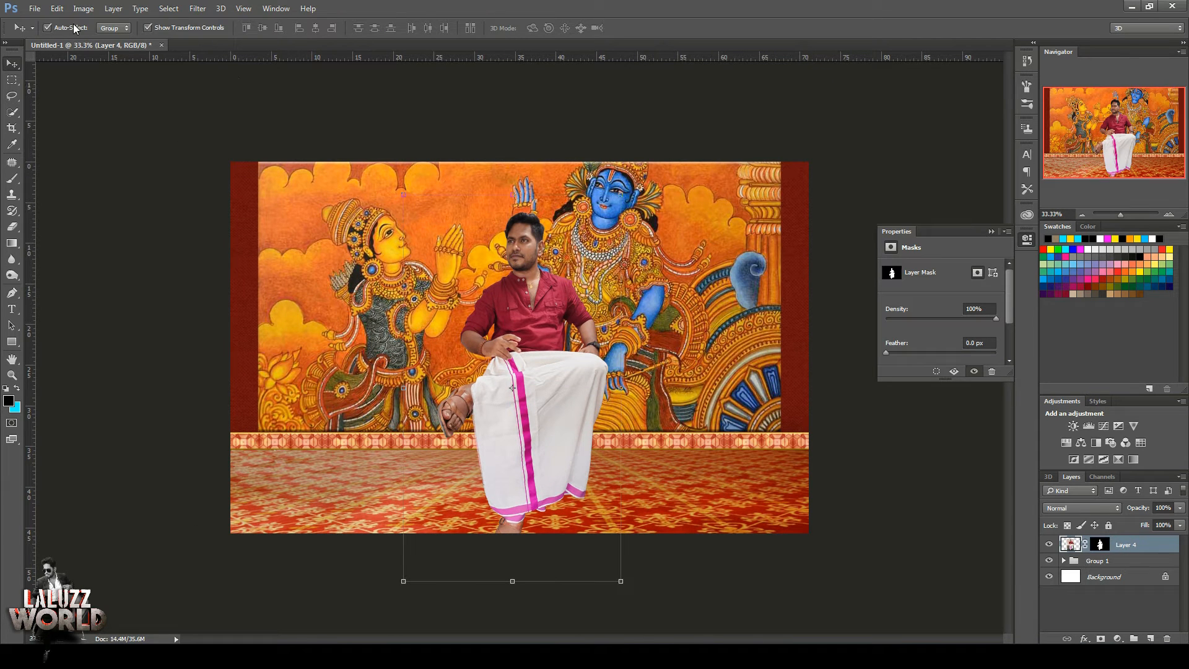
Open Chair-PNG-Photo.png from the Desktop.
left_click(36, 8)
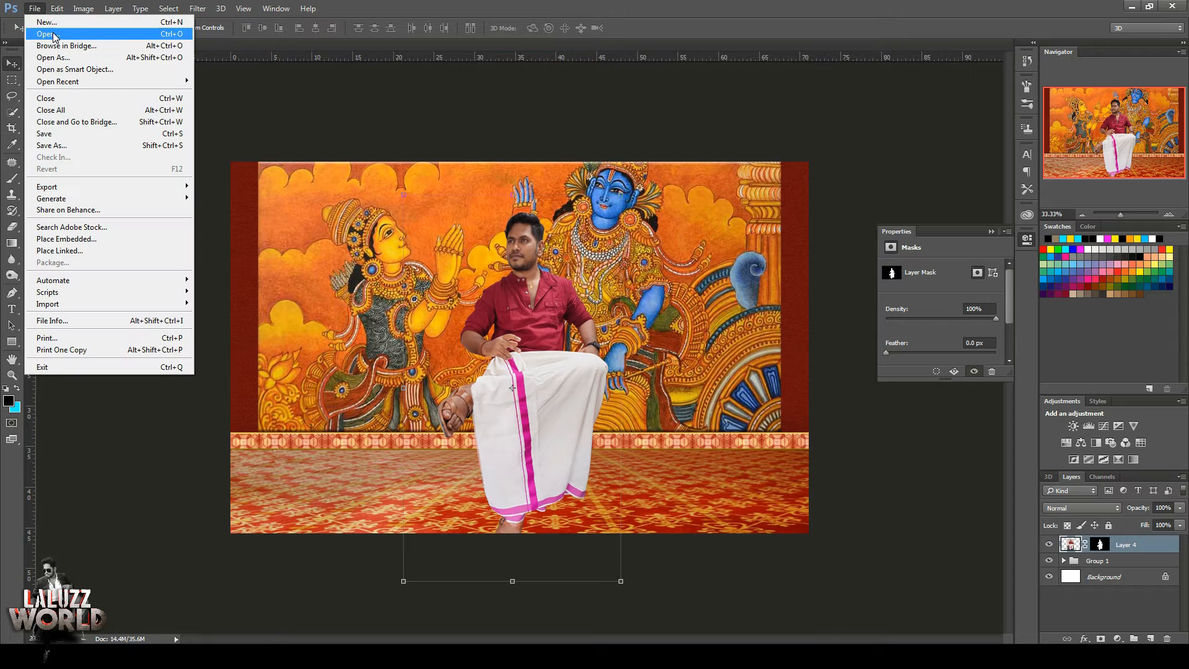
left_click(53, 36)
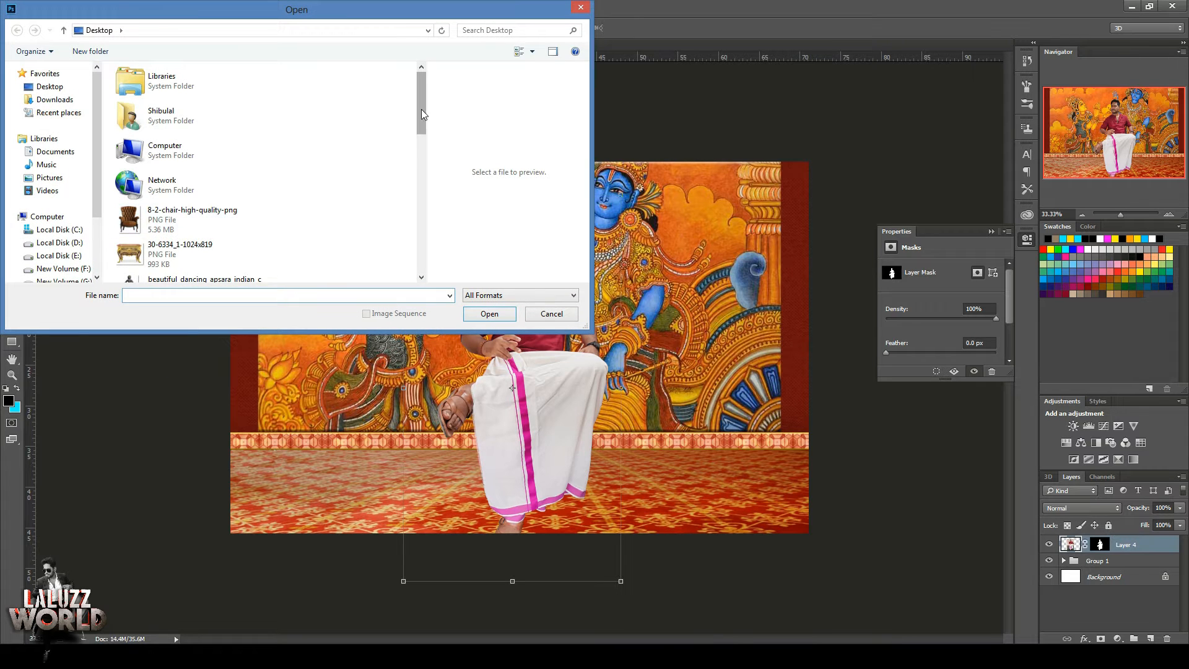
scroll(215, 195, "down", 2)
left_click(176, 212)
left_click(490, 313)
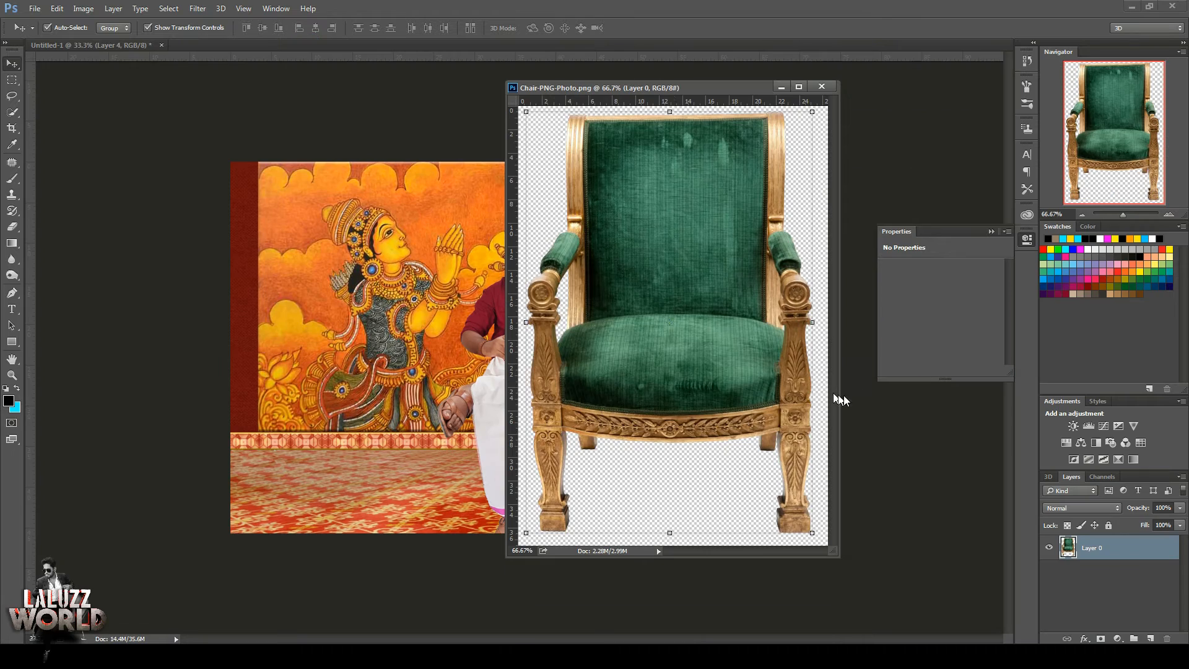
Bring the green chair into the room scene, close its source document and stack the chair behind the man.
left_click_drag(673, 365, 427, 449)
left_click(822, 87)
left_click_drag(559, 373, 475, 401)
left_click_drag(1127, 564, 1127, 536)
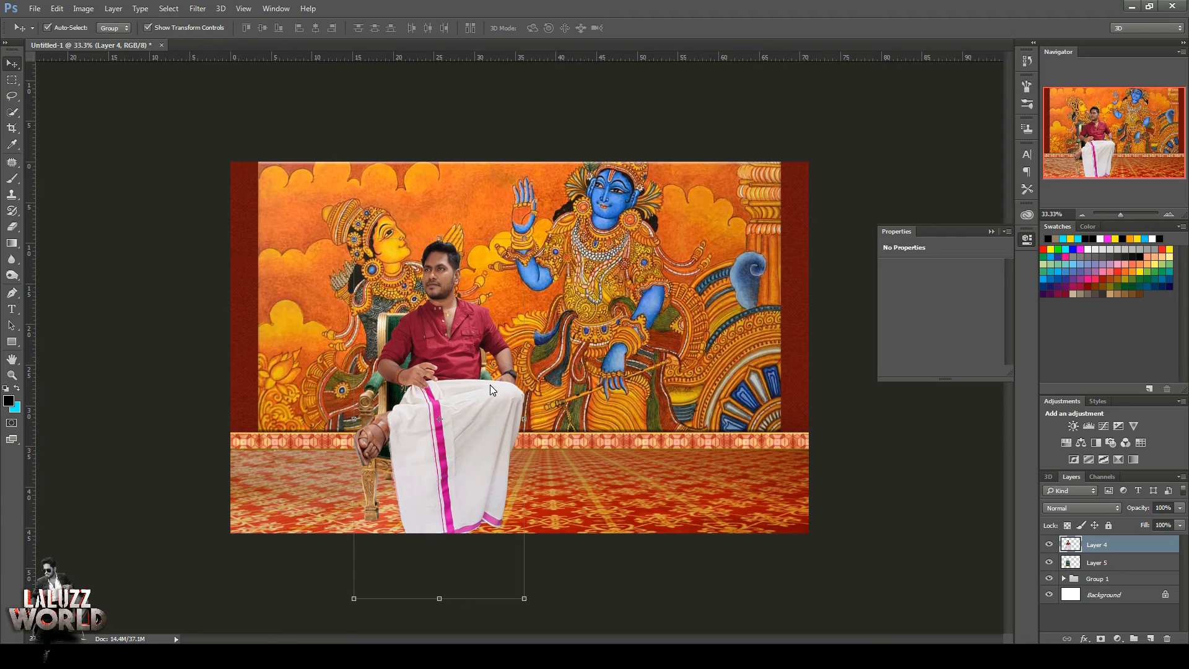
Save the scene as Untitled-1.psd and adjust the man's position so he sits properly on the chair.
key("ctrl+s")
key("Return")
left_click_drag(449, 333, 437, 352)
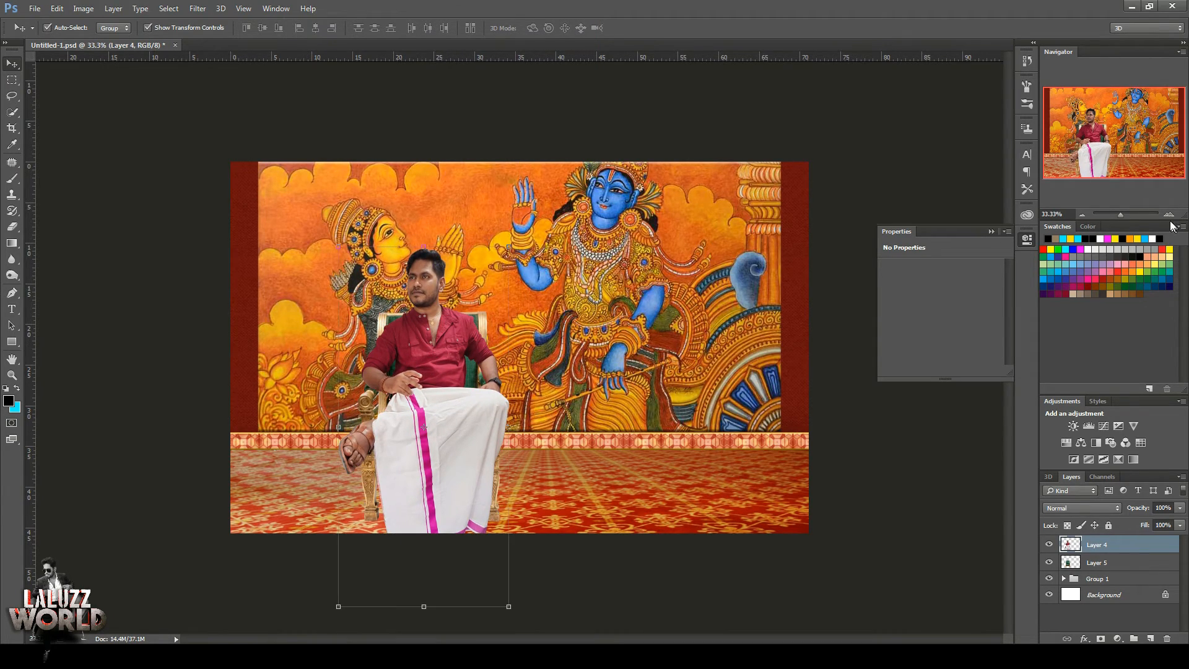
key("ctrl+plus")
key("ctrl+plus")
left_click_drag(335, 385, 370, 377)
Apply the Camera Raw Filter to the man with Exposure +0.40, Contrast +2, Shadows +17, Clarity +27 and slightly raised Whites.
left_click(198, 8)
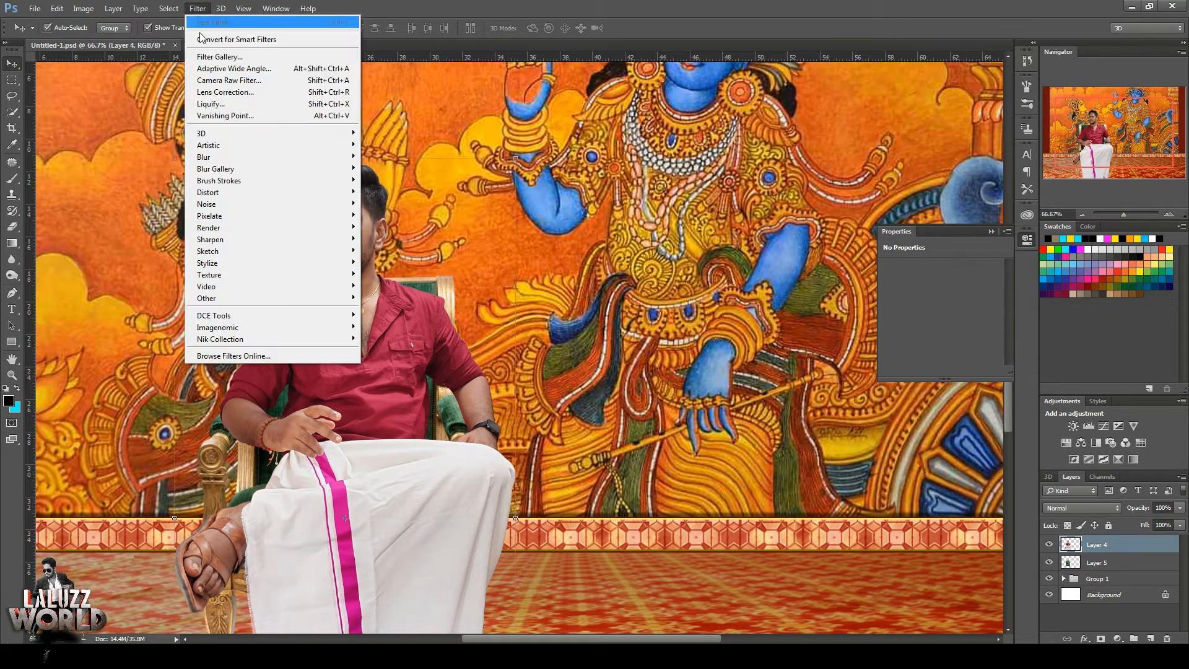
left_click(220, 80)
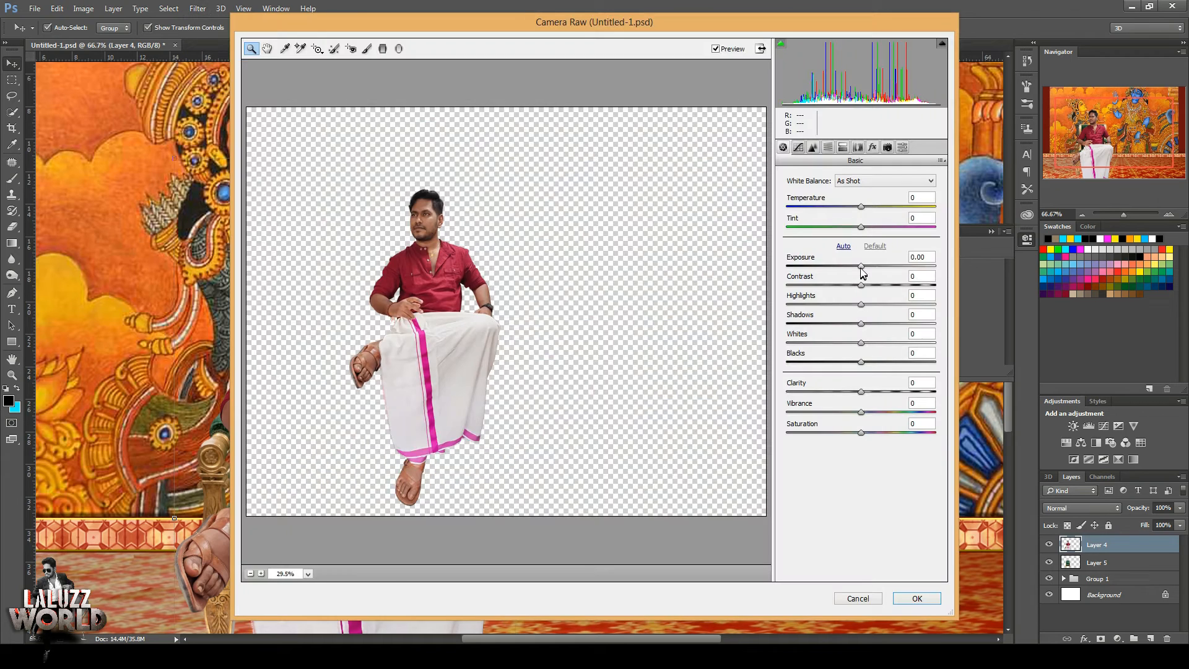
mouse_move(861, 267)
left_mouse_down()
mouse_move(874, 324)
mouse_move(867, 267)
left_mouse_up()
left_click_drag(868, 393, 882, 393)
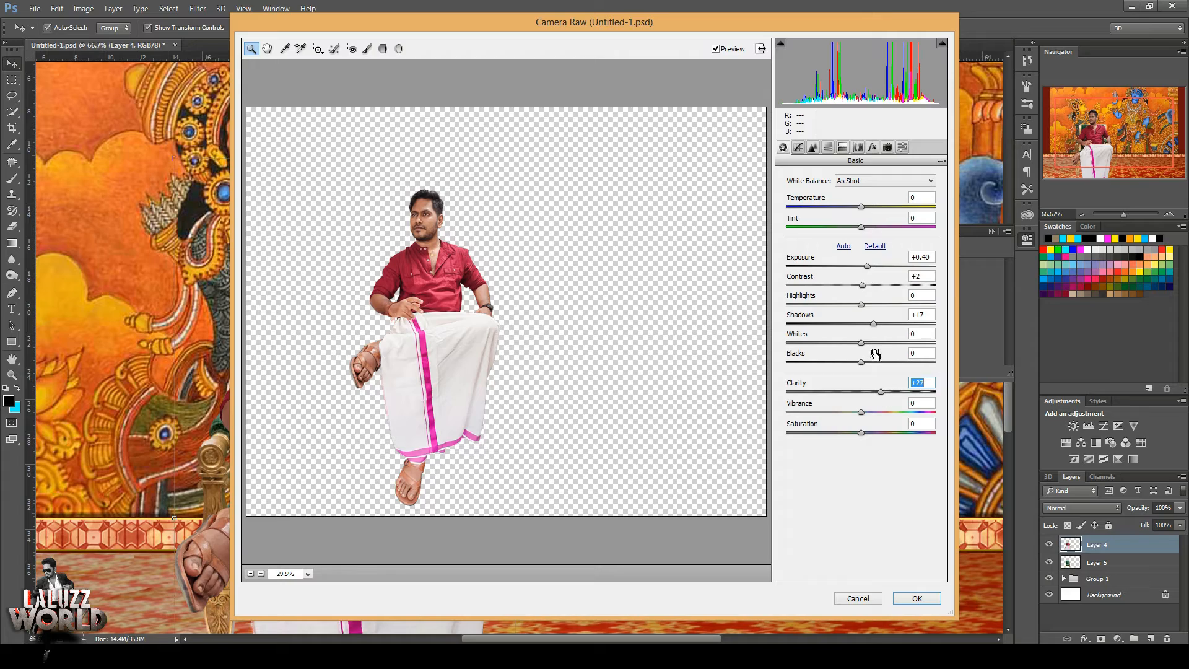
left_click_drag(861, 344, 864, 344)
left_click(917, 598)
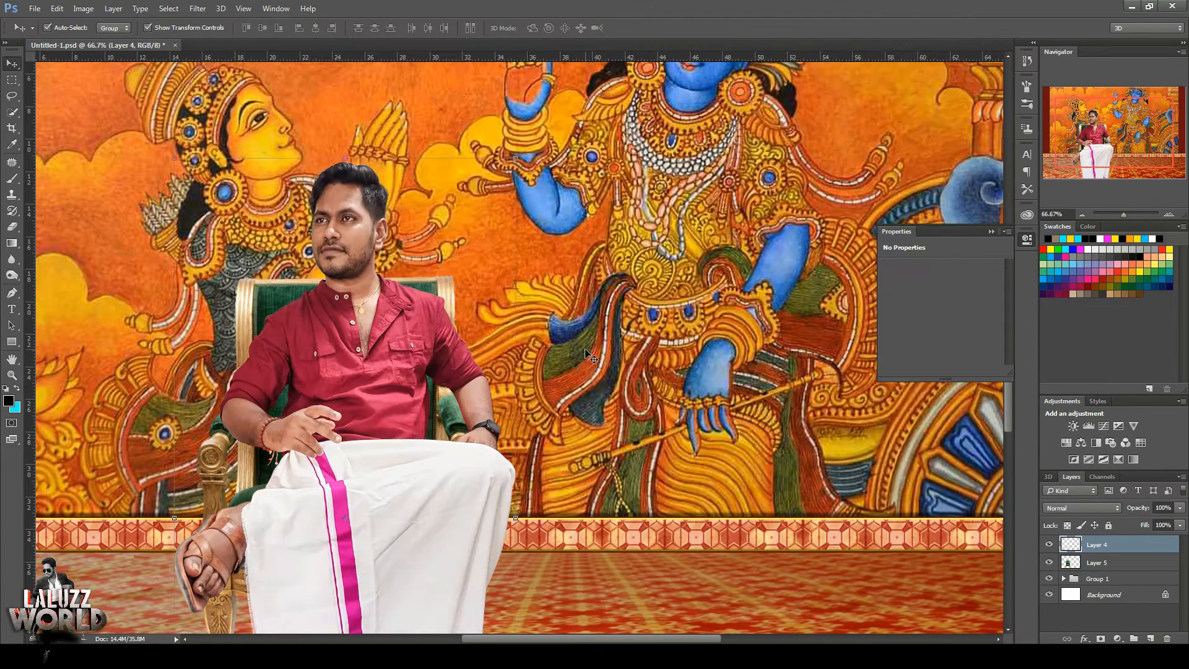
Hide the man's layer and add a new empty layer directly beneath the chair layer for its shadow.
left_click(1083, 213)
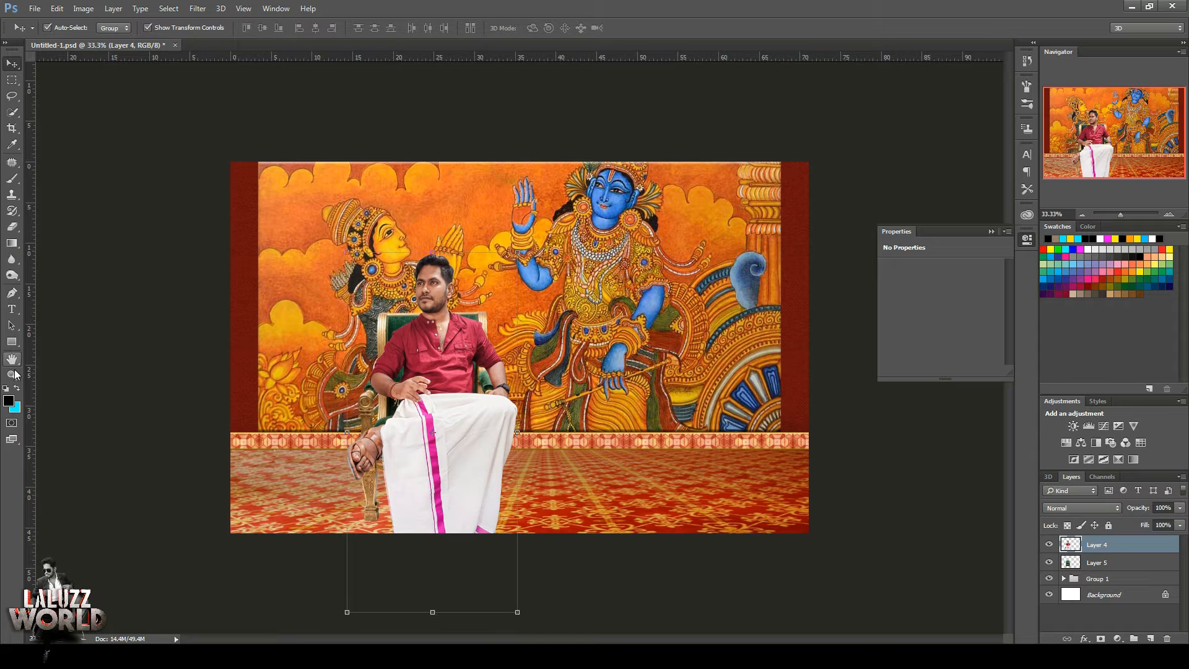
left_click(11, 293)
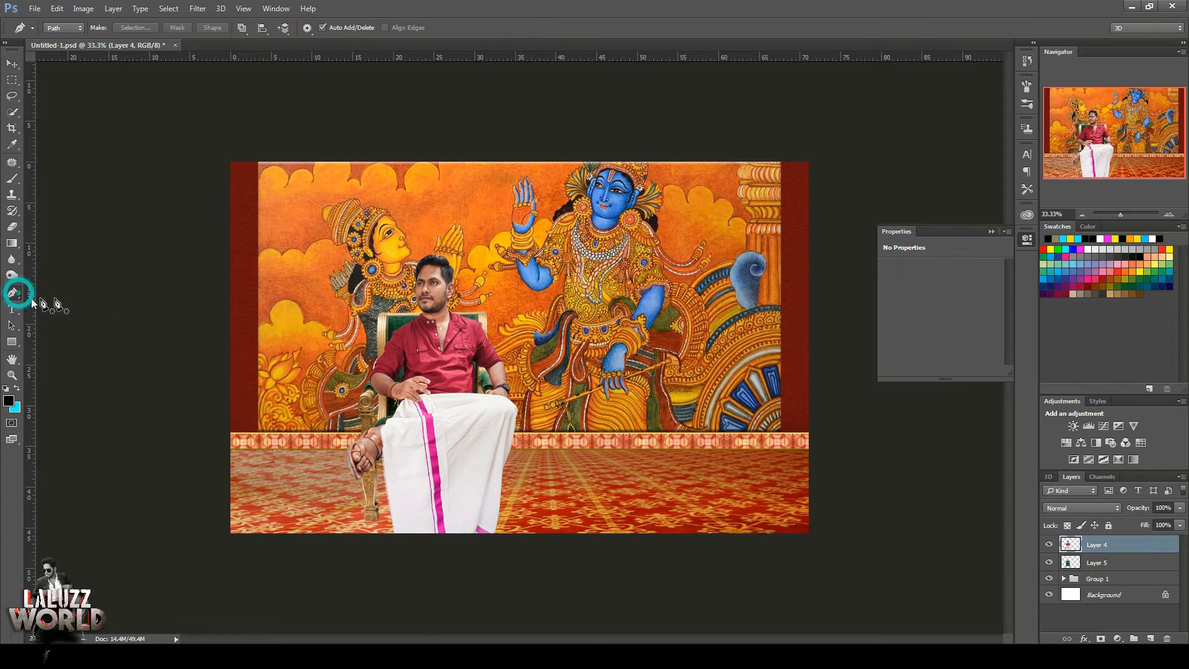
left_click(1049, 544)
left_click(1115, 579)
left_click(1150, 639)
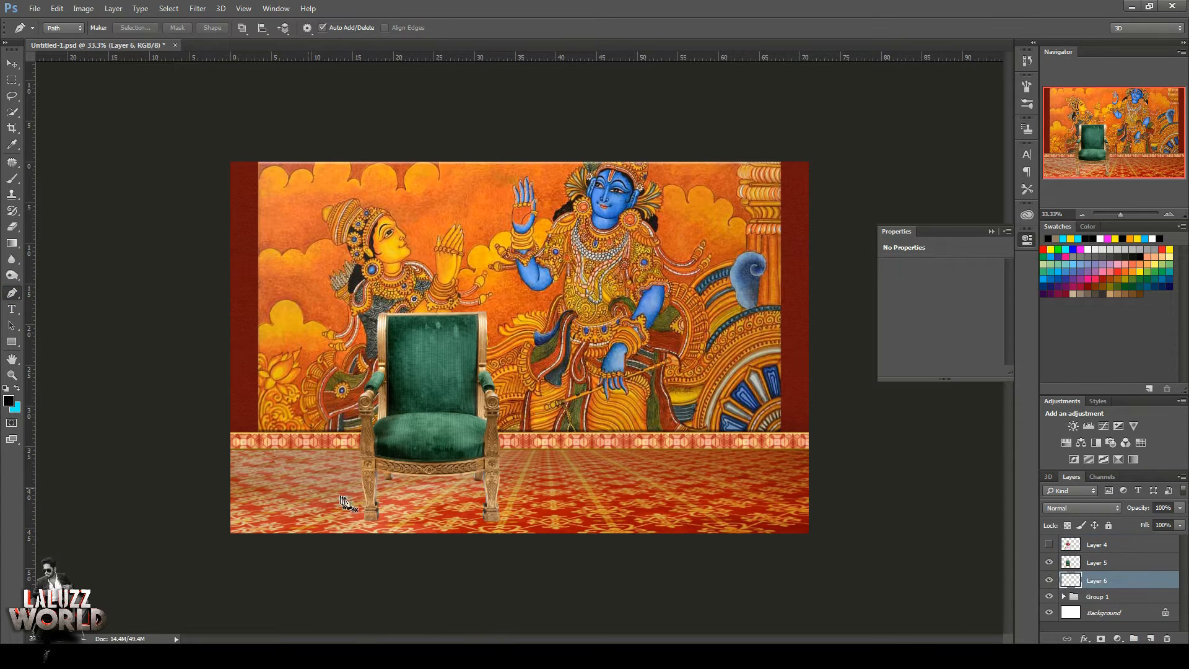
Outline a four-sided area of carpet between the chair's legs with the Pen tool and convert it to a selection.
left_click(386, 505)
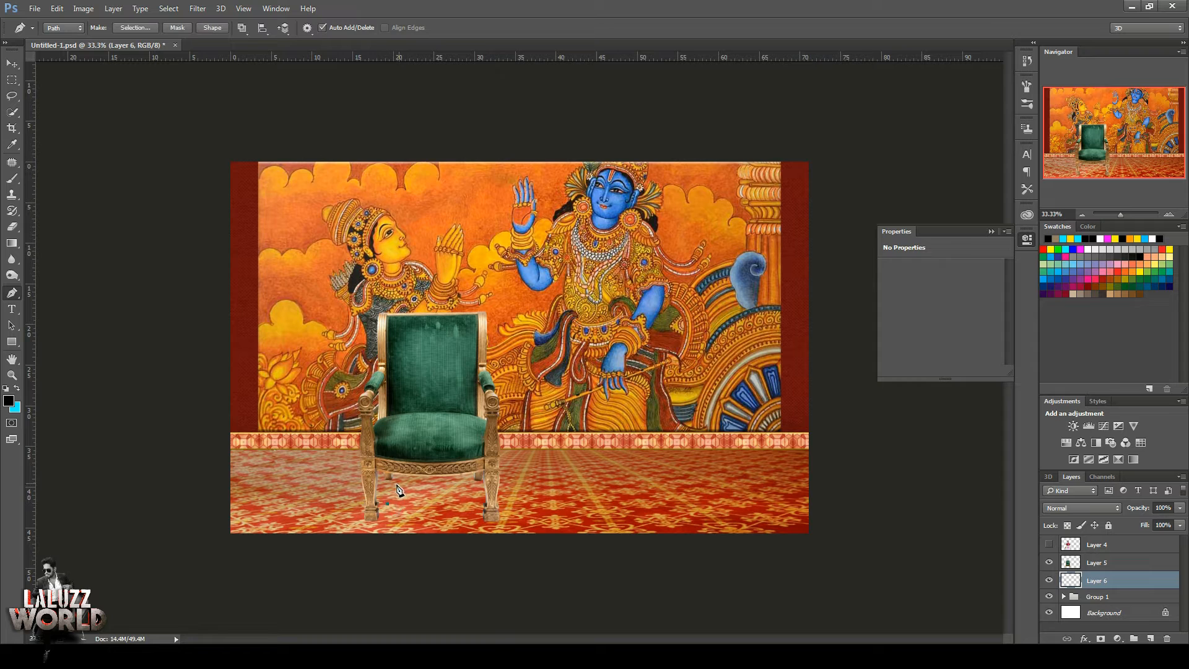
left_click(469, 485)
key("ctrl+Return")
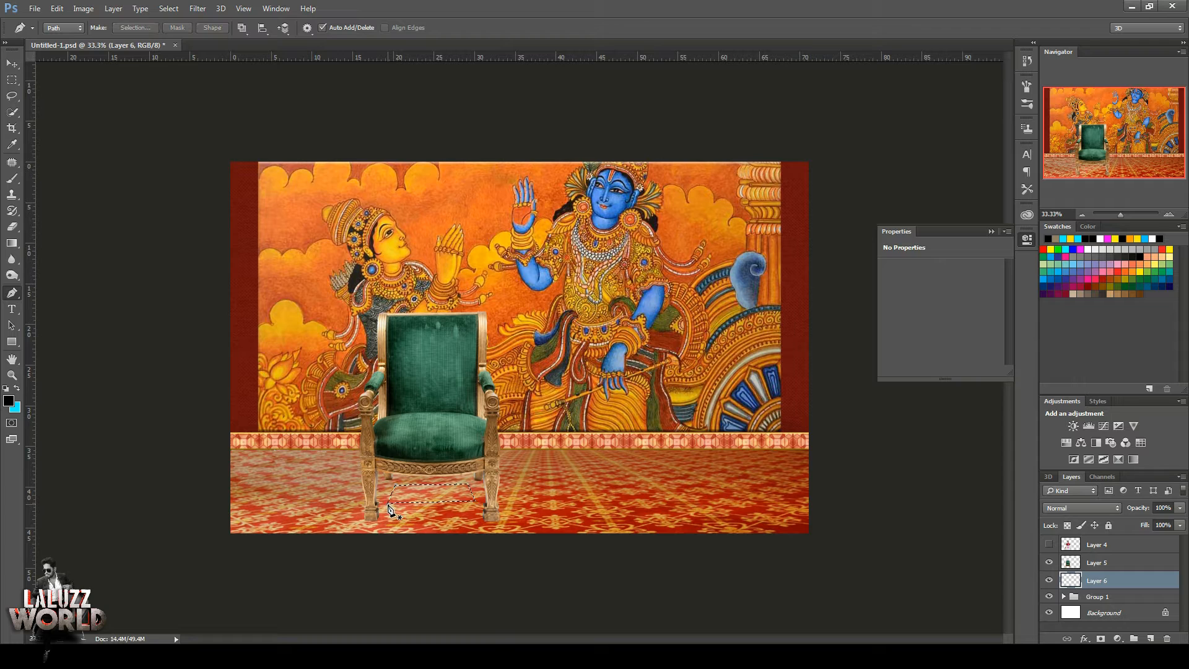
Fill the selected area under the chair with black using the Paint Bucket and deselect it.
right_click(12, 242)
left_click(49, 250)
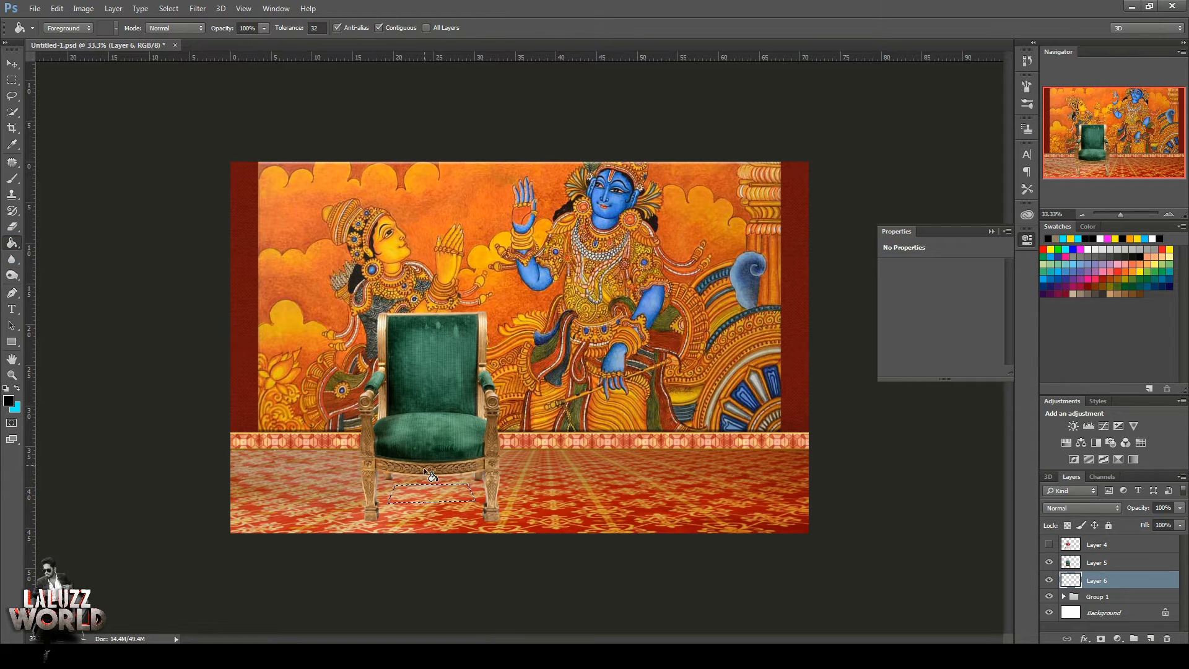
left_click(430, 493)
left_click(12, 80)
key("ctrl+d")
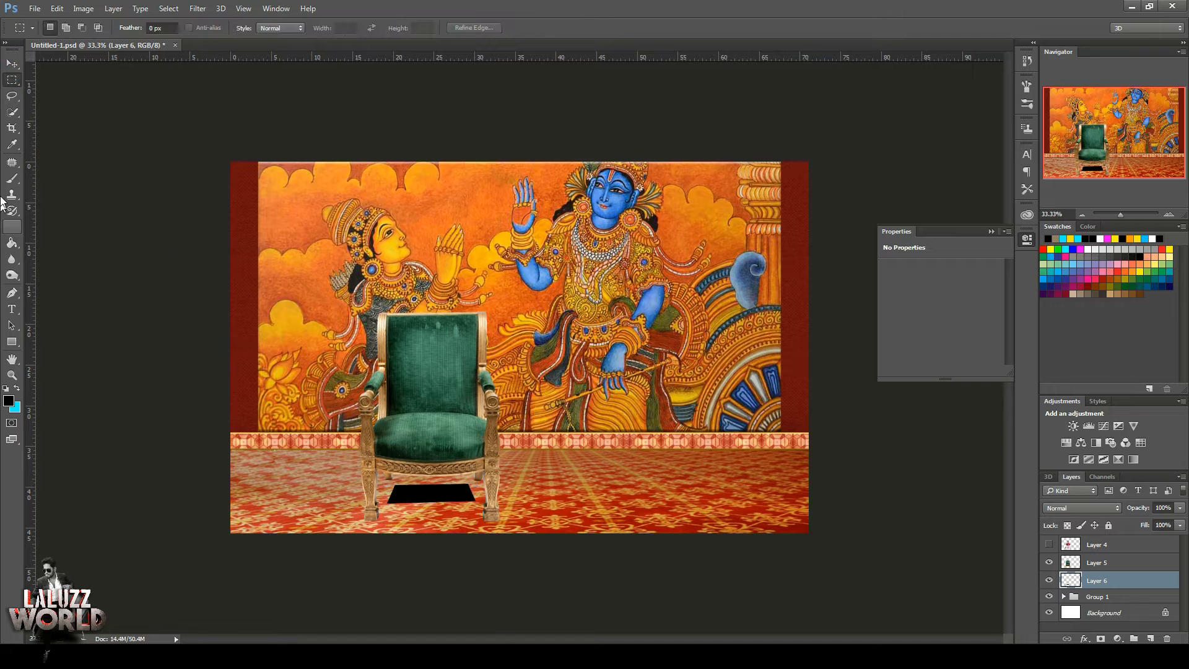
Apply a Gaussian Blur to the black shadow shape under the chair.
left_click(12, 65)
left_click(197, 8)
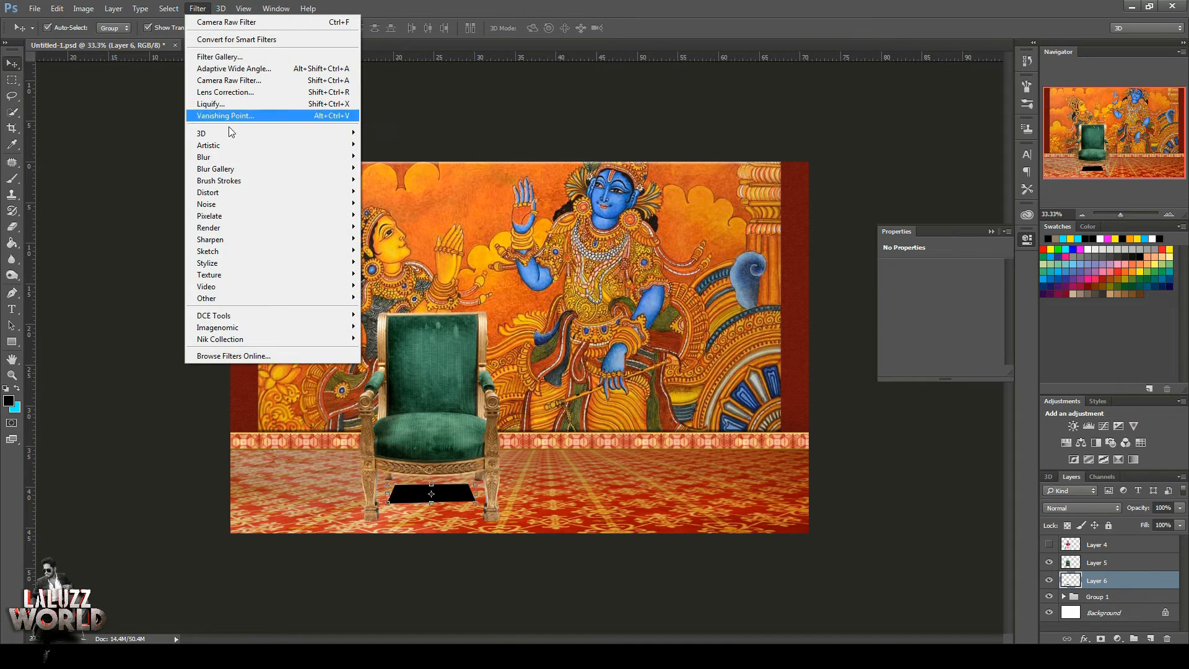
mouse_move(248, 155)
left_click(384, 204)
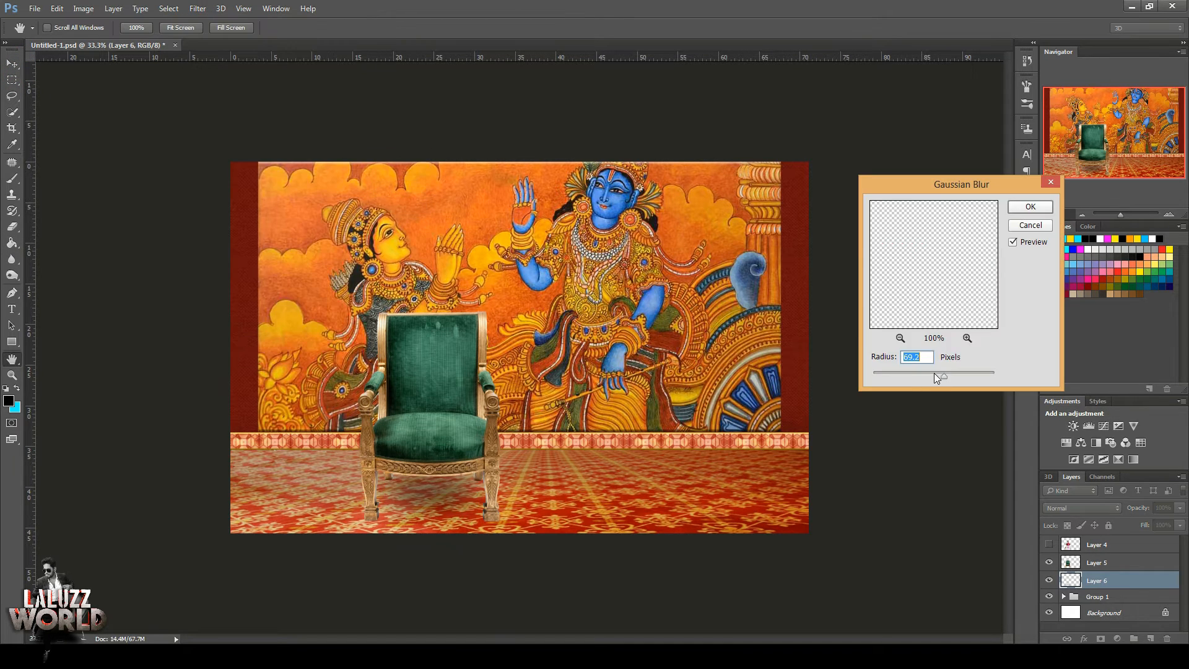
left_click(944, 377)
left_click(1031, 207)
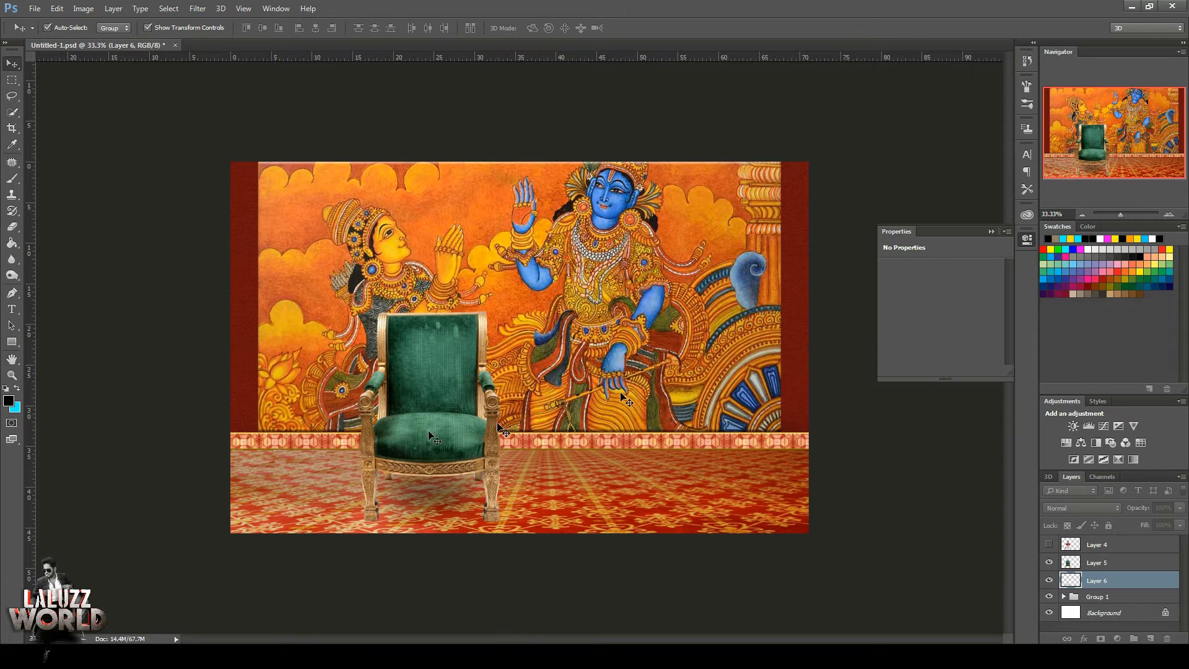
Enlarge the blurred shadow under the chair slightly and show the man's layer again.
left_click_drag(510, 534, 524, 549)
key("Return")
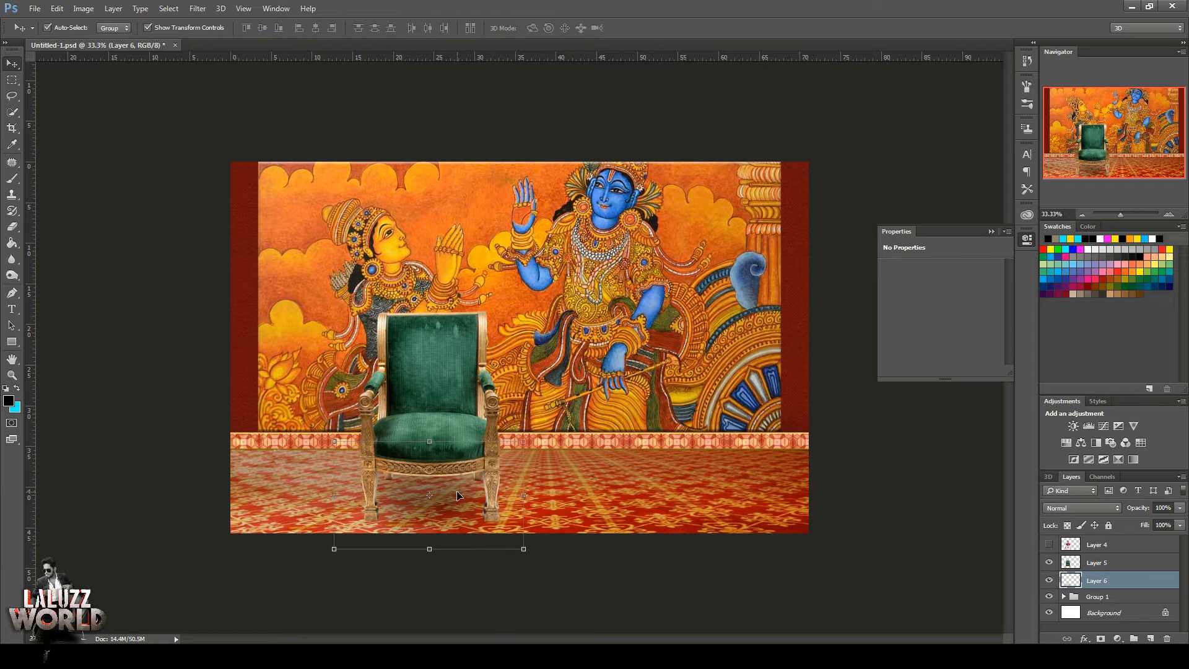
left_click(1049, 545)
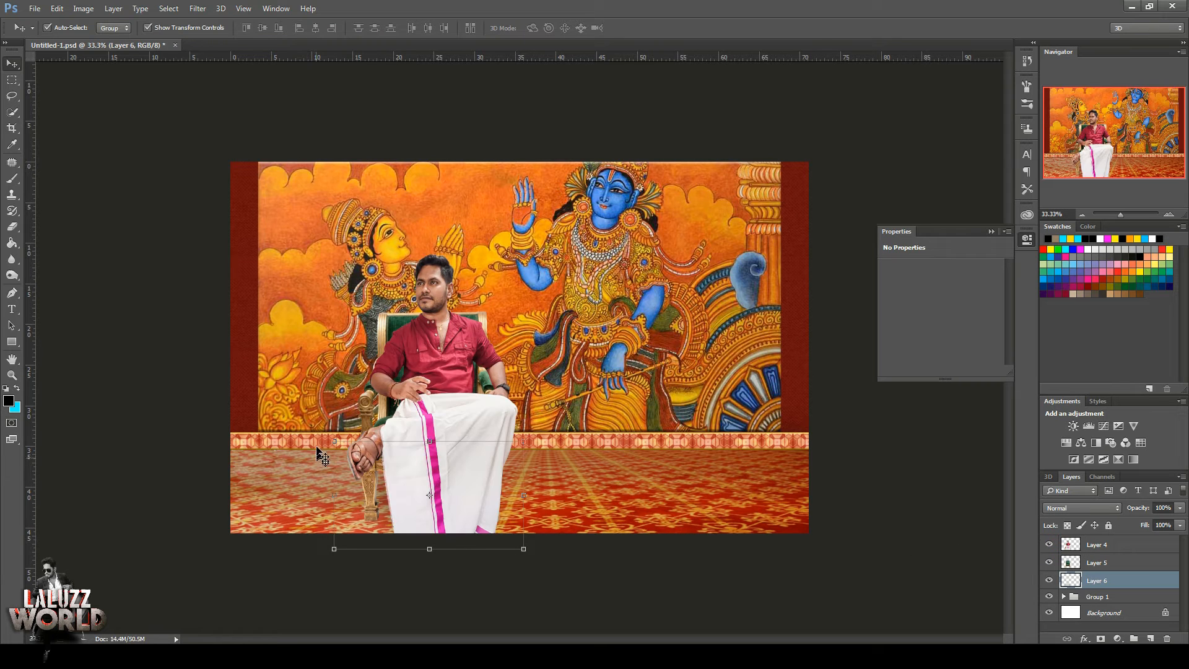
Add a new layer directly above the man's layer and fill it with 50% Gray at normal mode.
left_click(1131, 548)
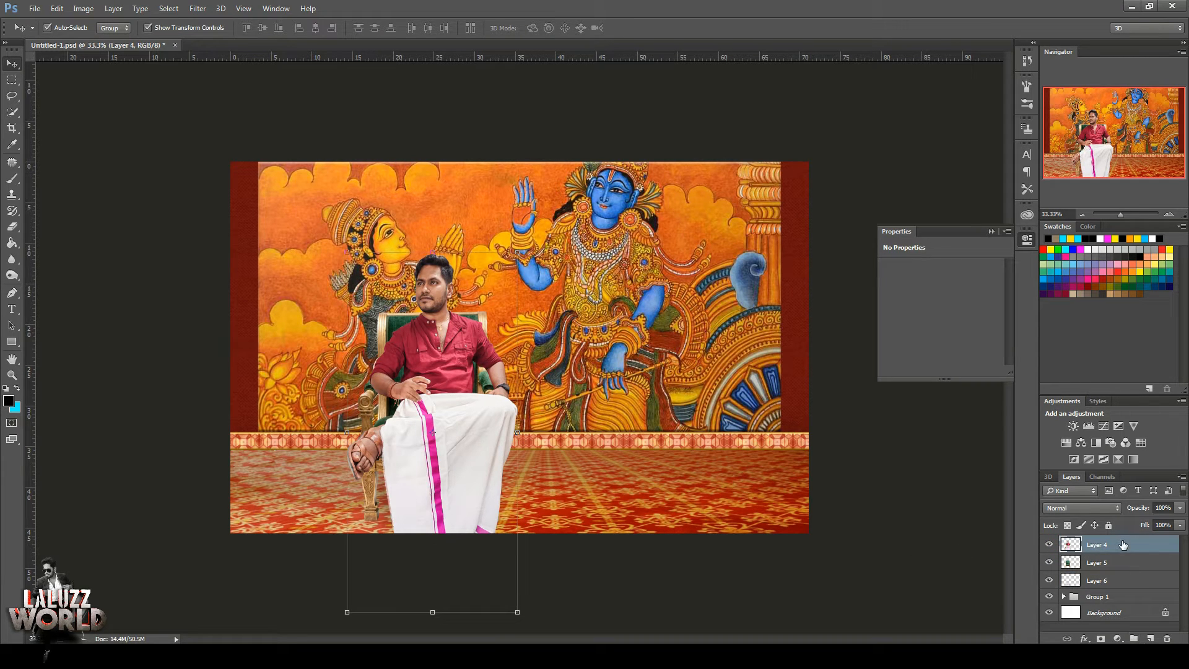
left_click(1151, 638)
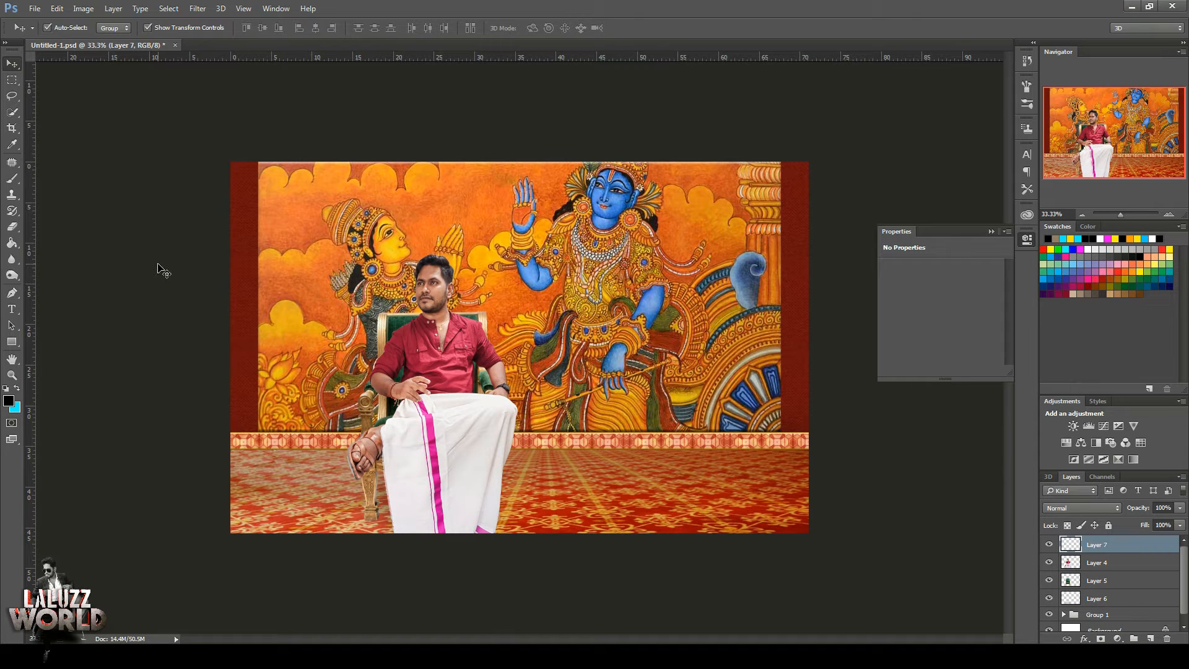
key("shift+F5")
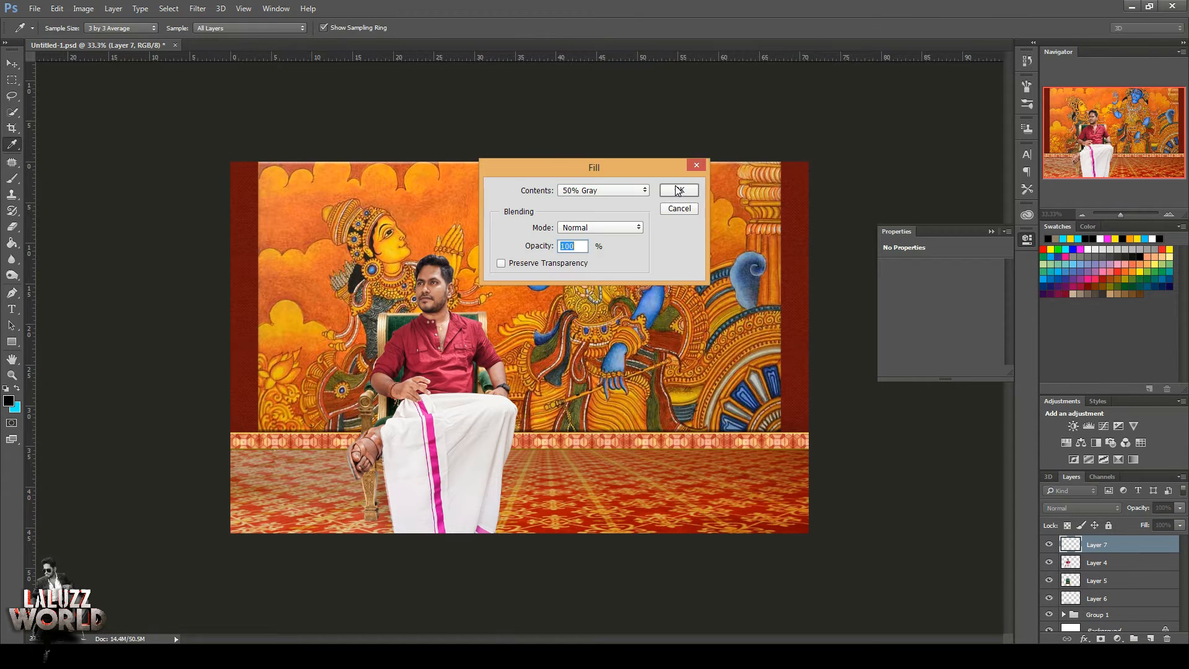
left_click(680, 190)
Clip the gray layer to the man's layer and set its blend mode to Soft Light.
right_click(1112, 546)
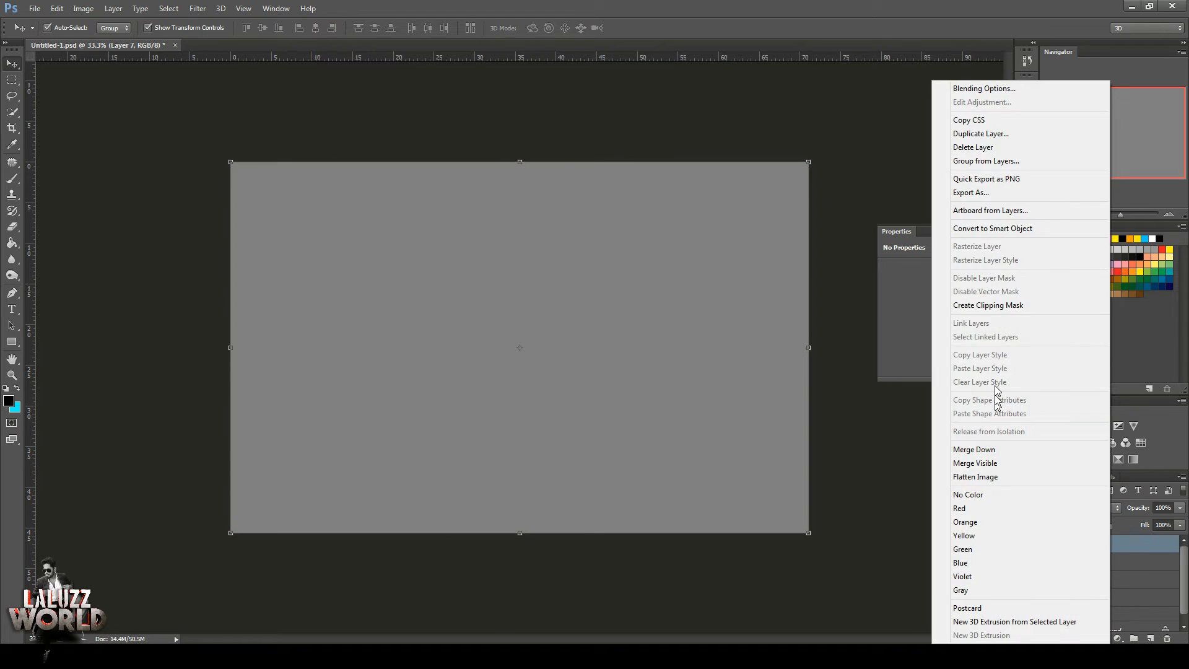
left_click(996, 308)
left_click(1080, 509)
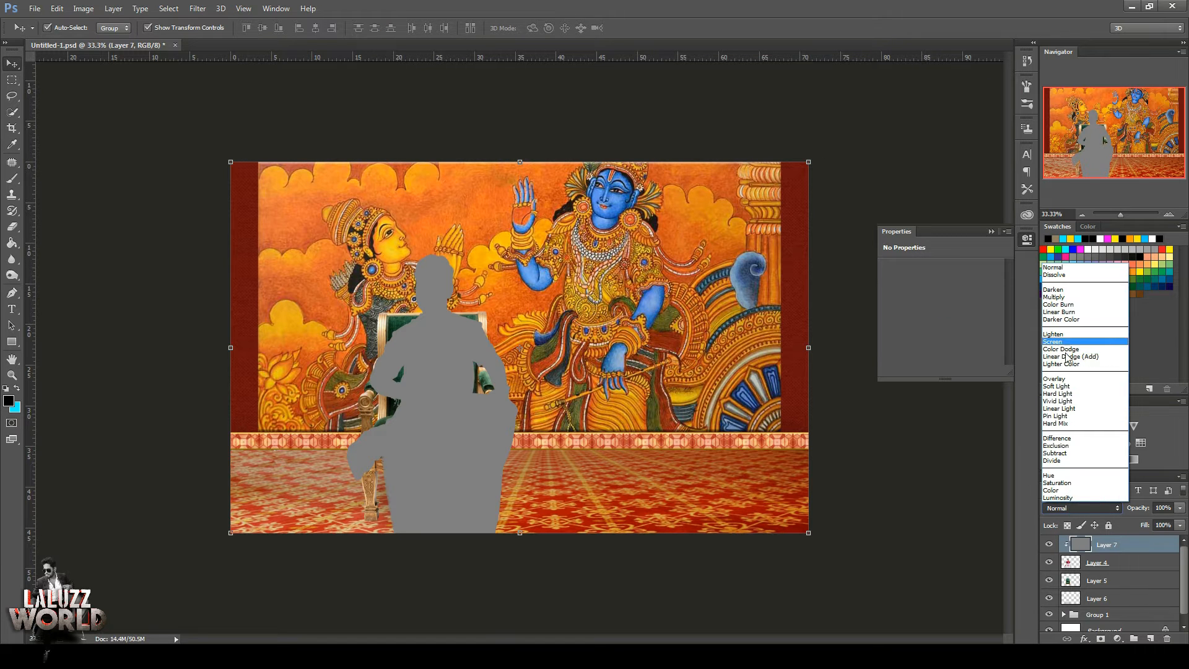
left_click(1081, 394)
Darken parts of the man's shirt and dhoti on the gray layer with the Burn tool, Midtones, 65% exposure.
left_click(11, 276)
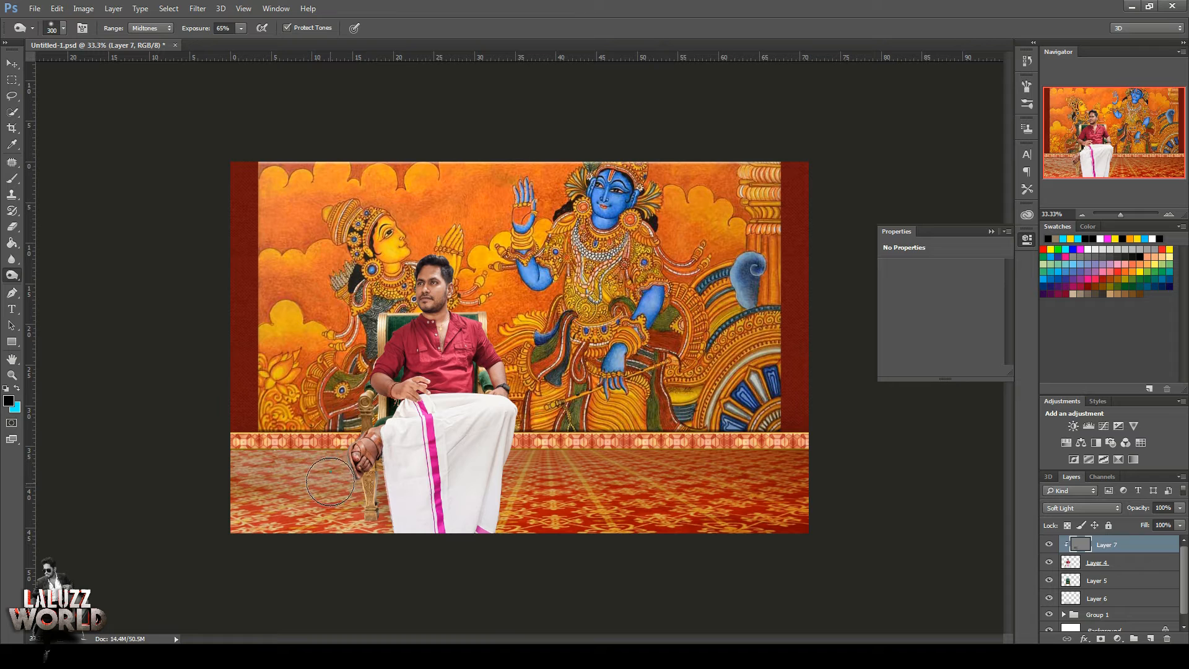
mouse_move(459, 391)
left_mouse_down()
mouse_move(487, 352)
mouse_move(461, 360)
left_mouse_up()
left_click_drag(497, 462, 504, 497)
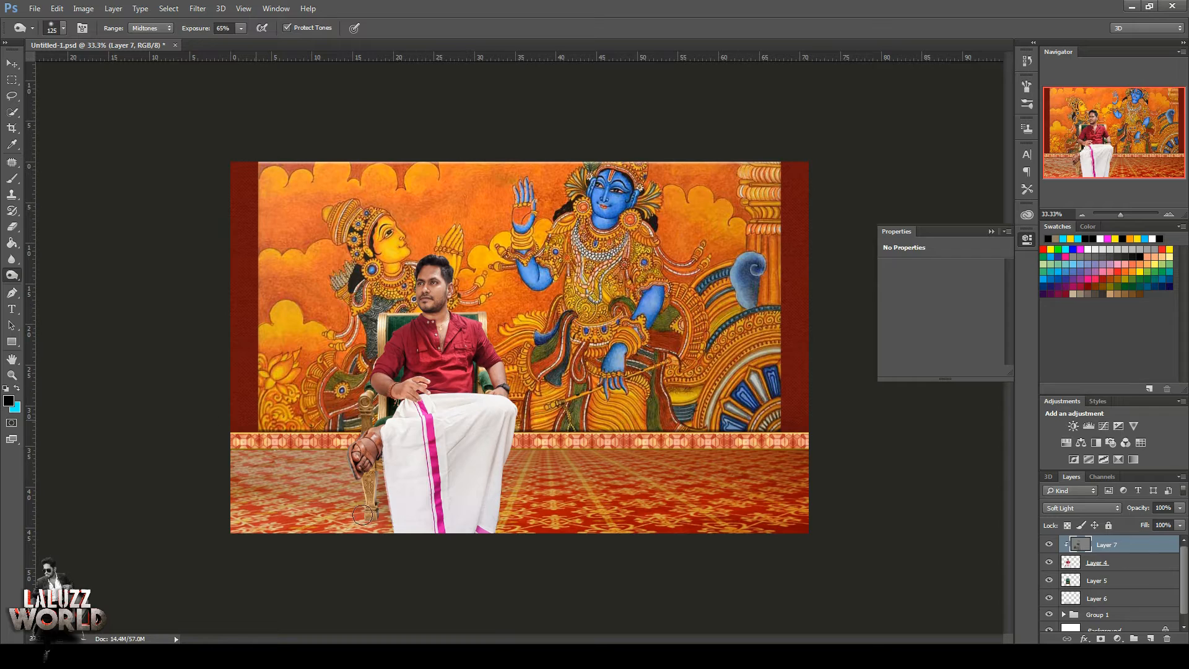
key("v")
Duplicate the man's layer, place the copy directly beneath the original, and clip the gray layer to the original again.
left_click(1169, 214)
left_click(1169, 214)
left_click(1169, 214)
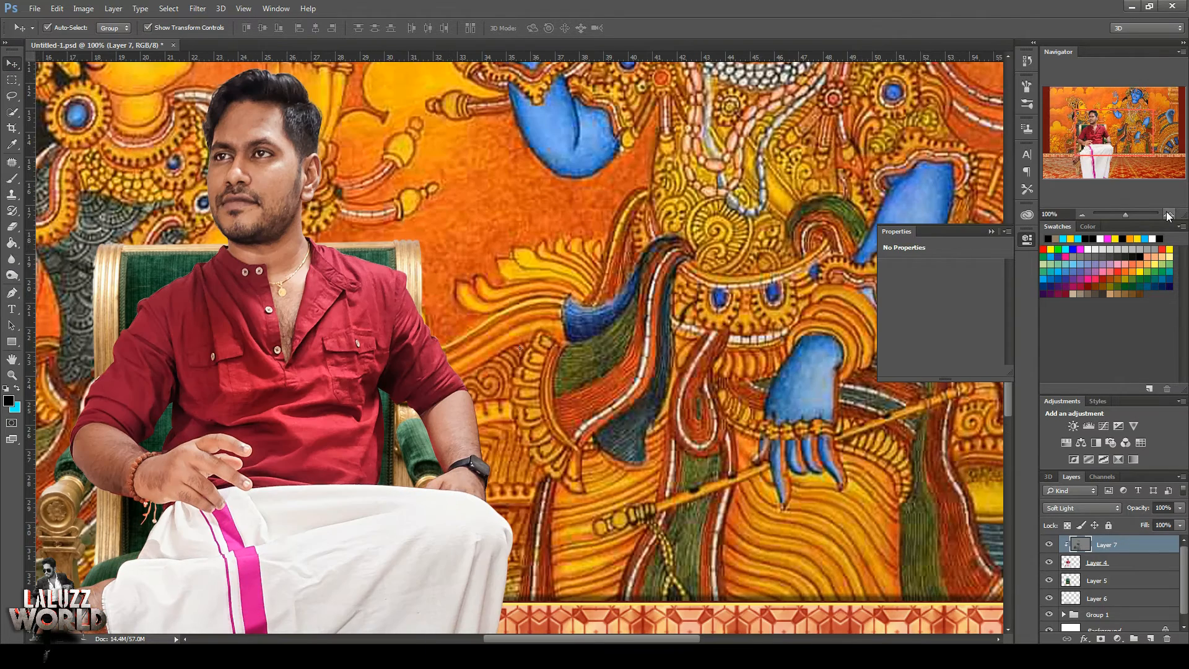
left_click(1132, 560)
key("ctrl+j")
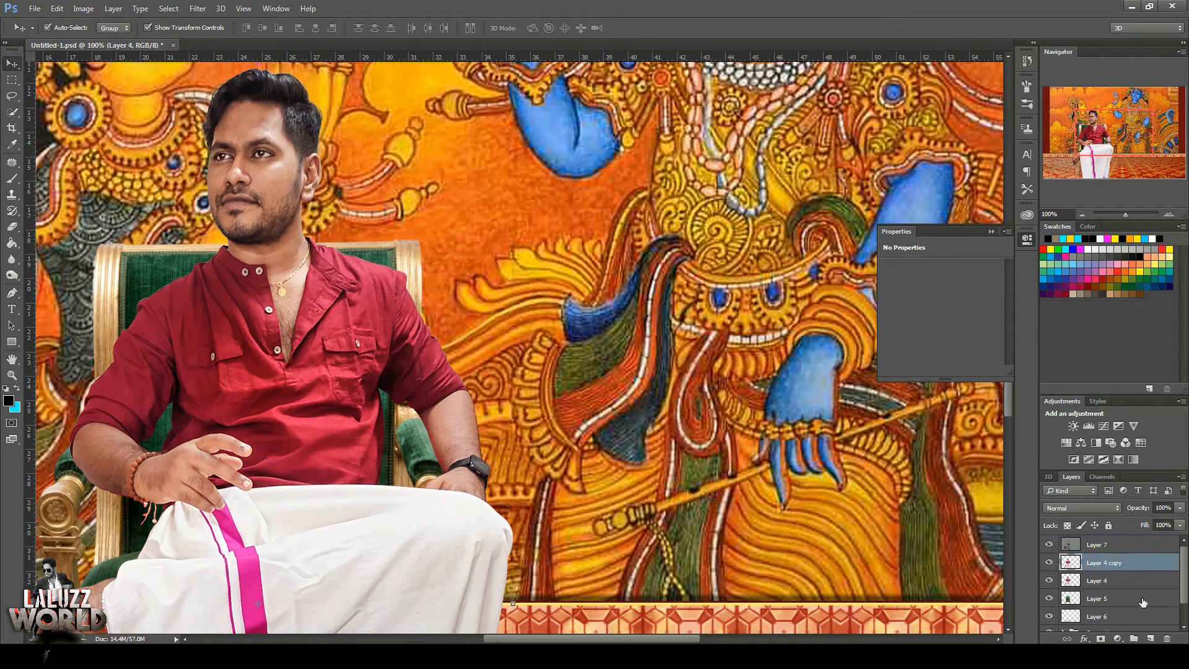
key("ctrl+[")
right_click(1129, 546)
left_click(1005, 303)
key("alt+[")
key("alt+[")
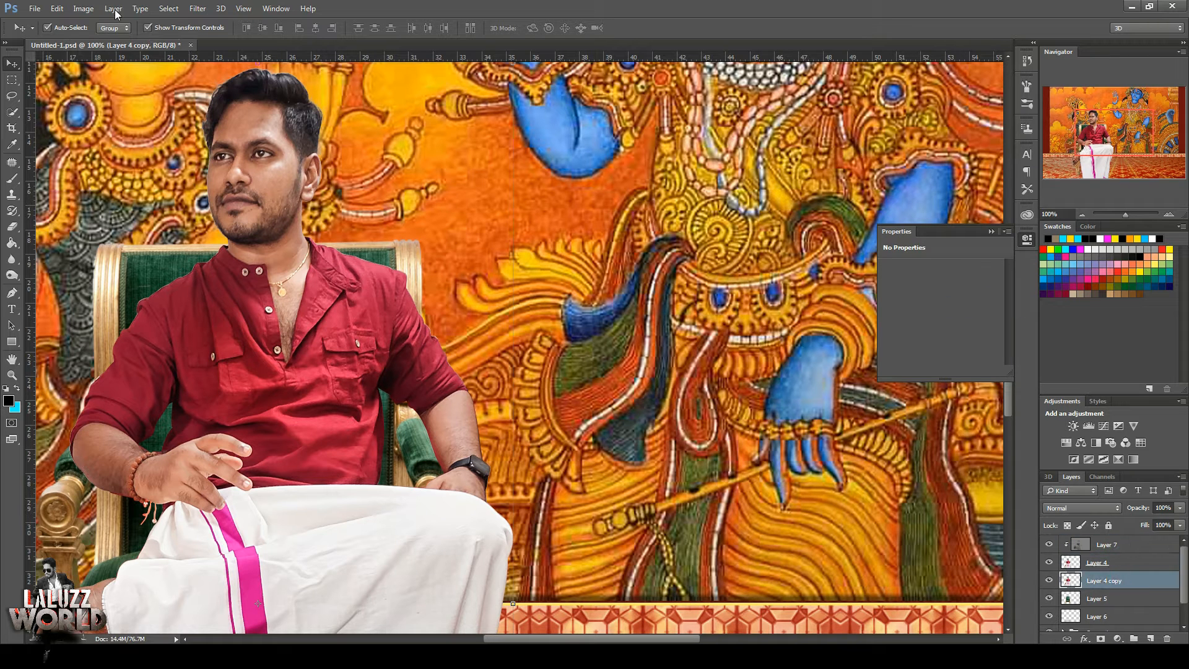
Turn the duplicate of the man black with a Hue/Saturation adjustment.
left_click(97, 10)
mouse_move(123, 41)
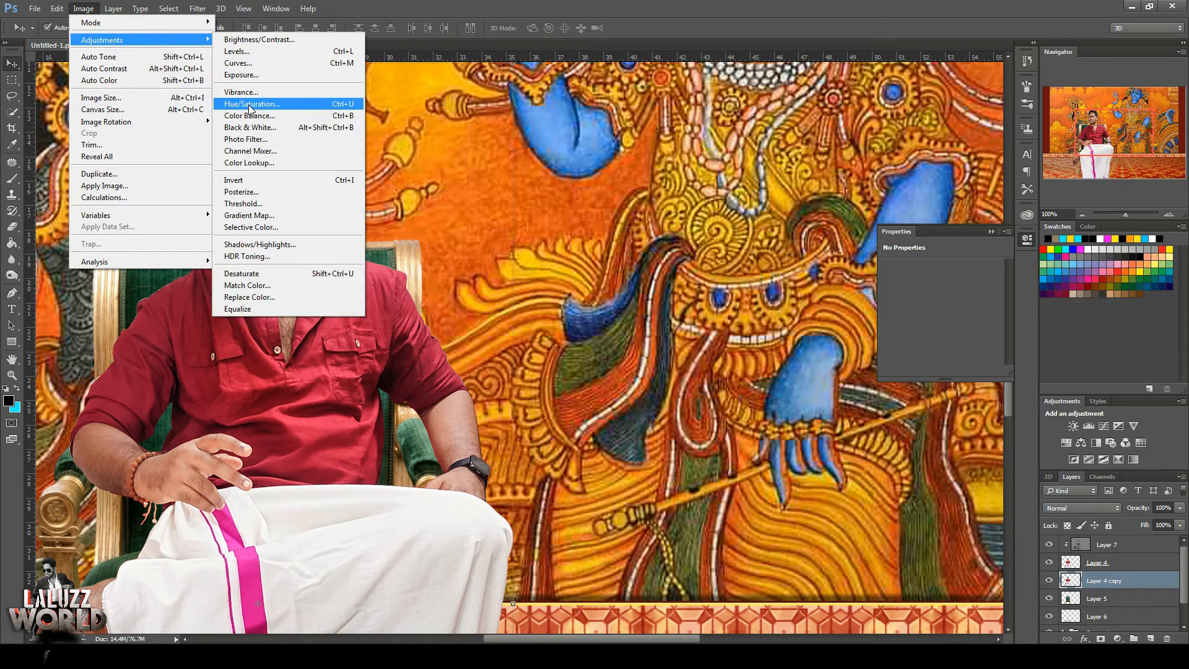
left_click(263, 103)
left_click_drag(838, 328, 834, 326)
left_click(976, 202)
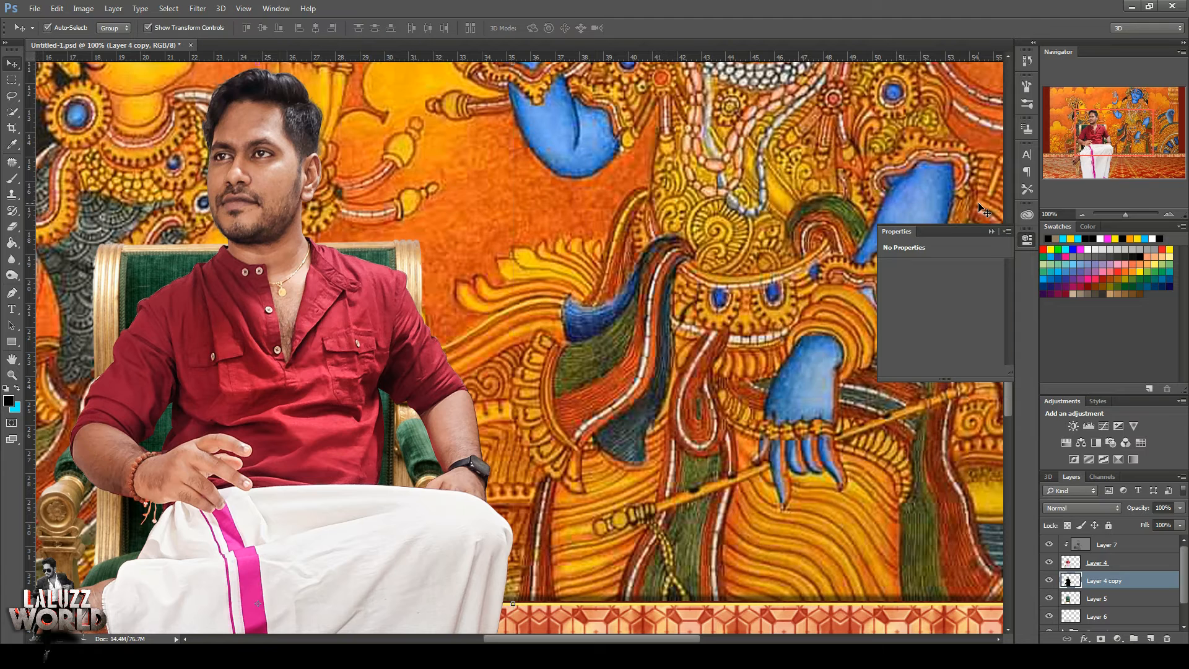
Apply a Gaussian Blur to the black duplicate of the man.
left_click(208, 9)
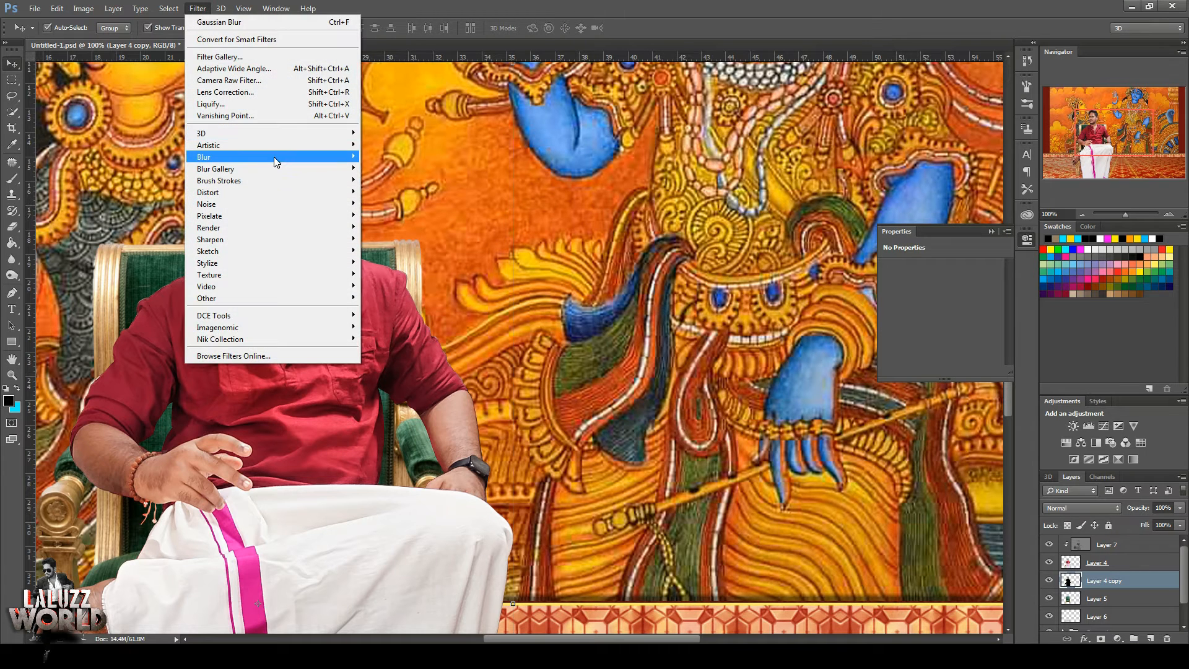
mouse_move(274, 157)
left_click(378, 208)
left_click_drag(903, 371, 927, 376)
left_click(1032, 207)
Clip the blurred black duplicate to the chair layer and lower its opacity.
right_click(1112, 581)
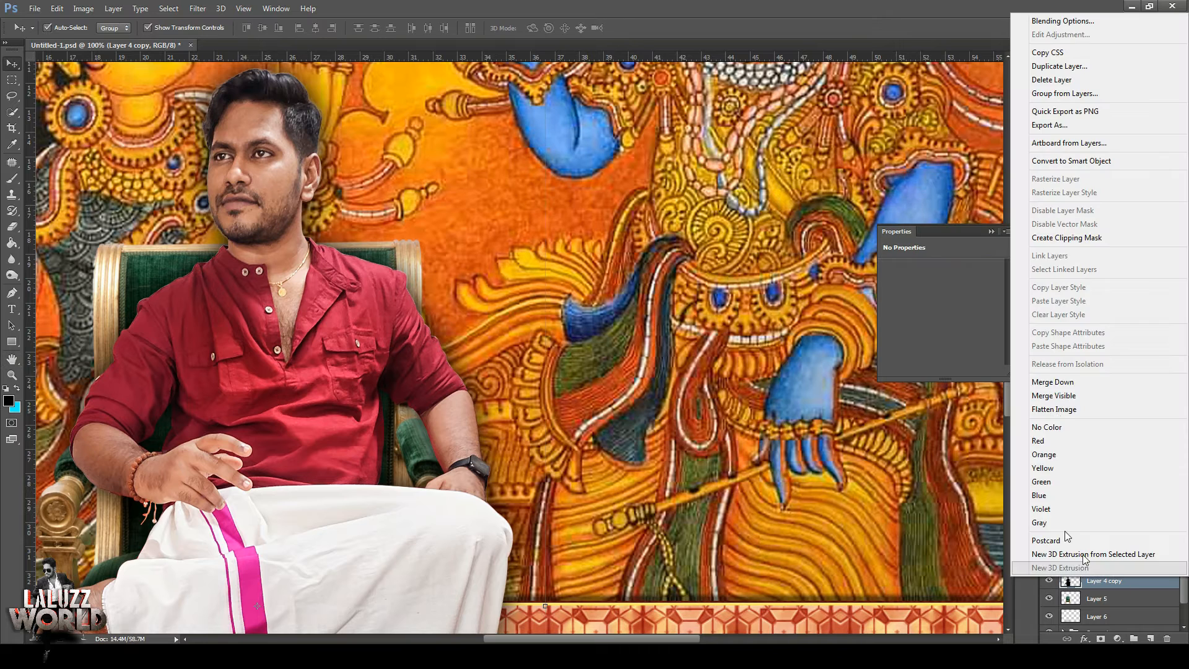
left_click(1081, 235)
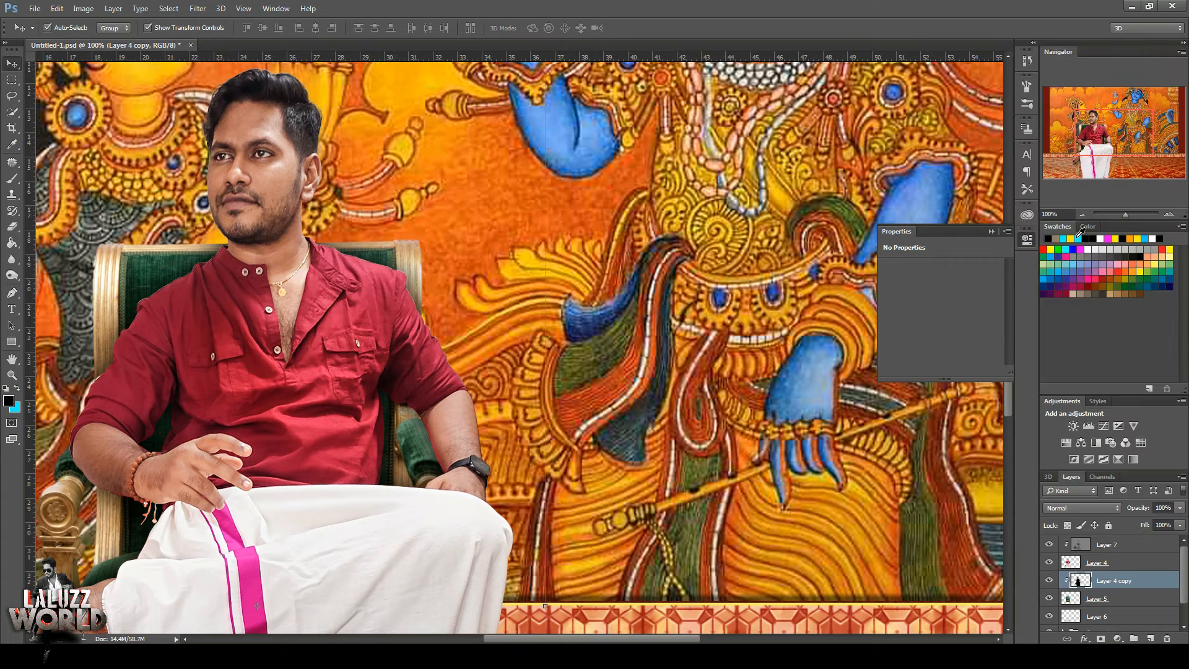
left_click(1181, 508)
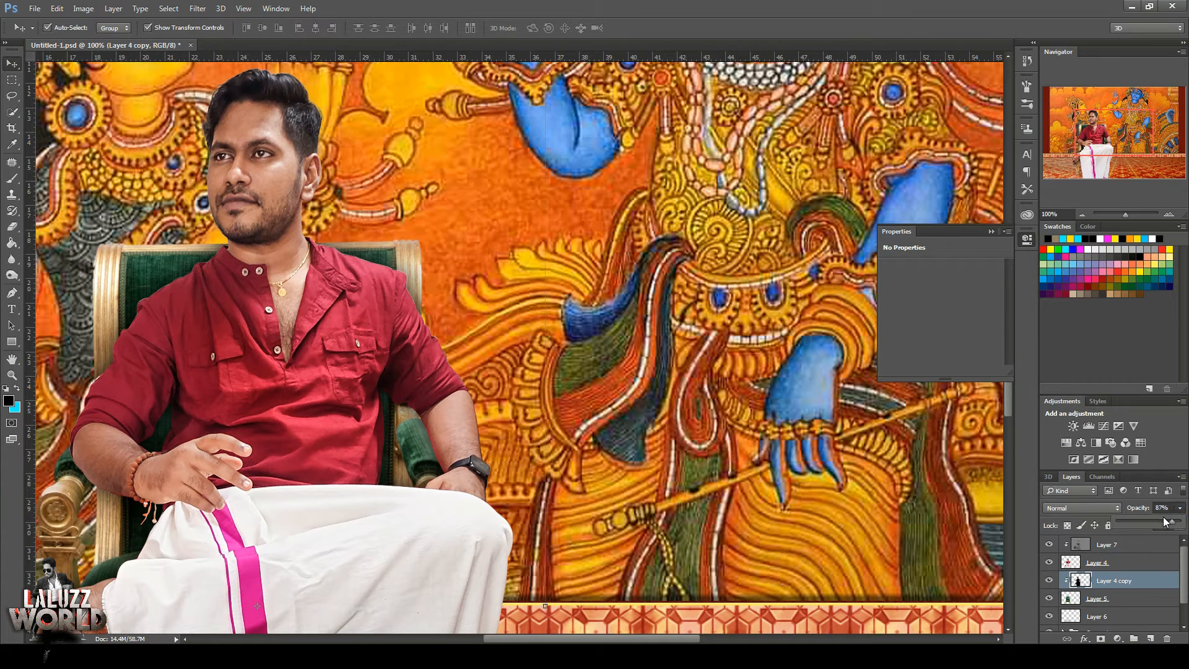
left_click_drag(1167, 522, 1151, 531)
left_click(1162, 524)
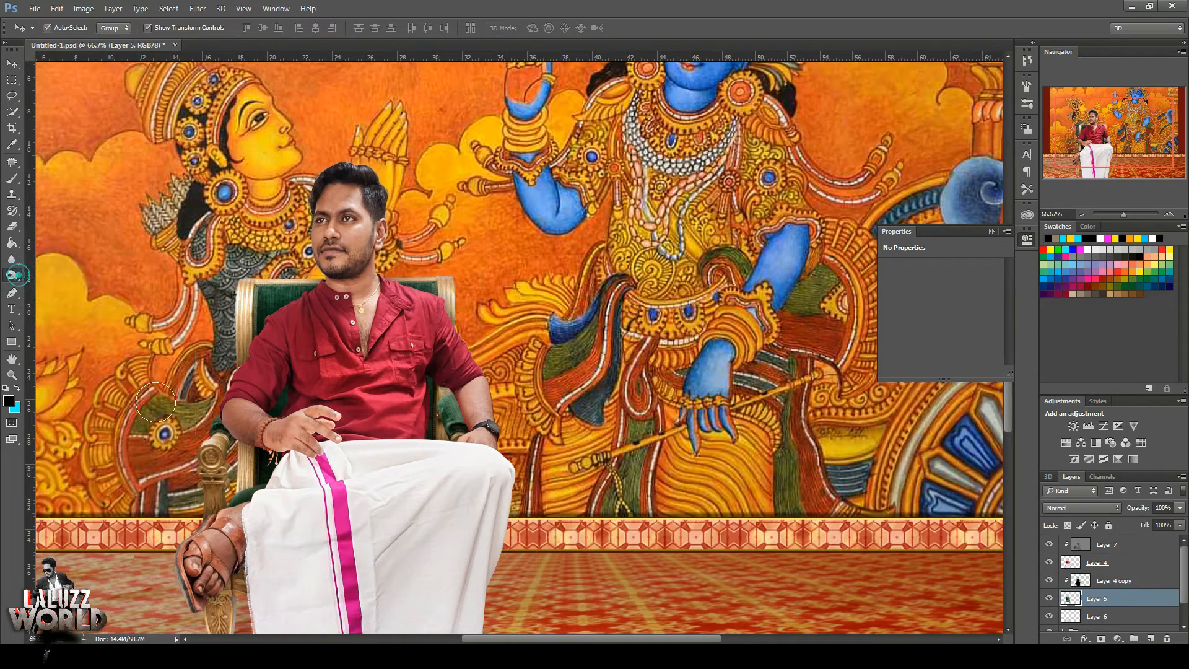
Darken the chair's front leg, armrest and backrest edges with the Burn tool, Midtones, 65% exposure.
left_click(12, 275)
mouse_move(226, 610)
left_mouse_down()
mouse_move(221, 481)
mouse_move(259, 471)
mouse_move(232, 497)
left_mouse_up()
left_click_drag(436, 409, 442, 399)
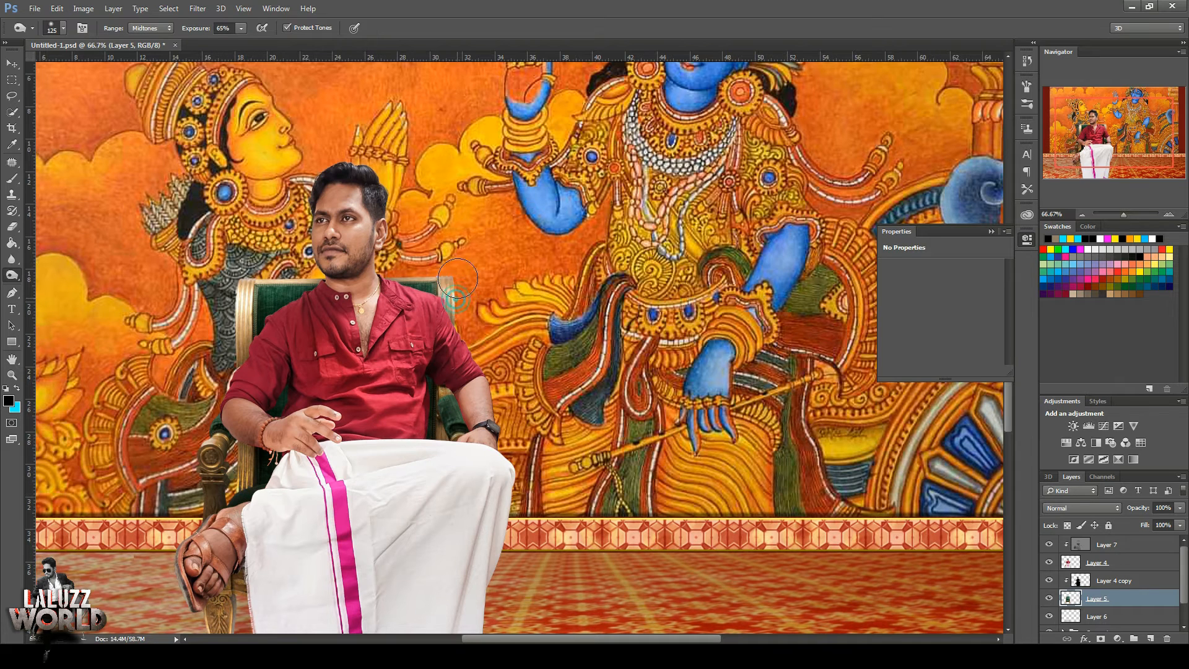
left_click_drag(450, 284, 444, 272)
left_click_drag(235, 333, 272, 269)
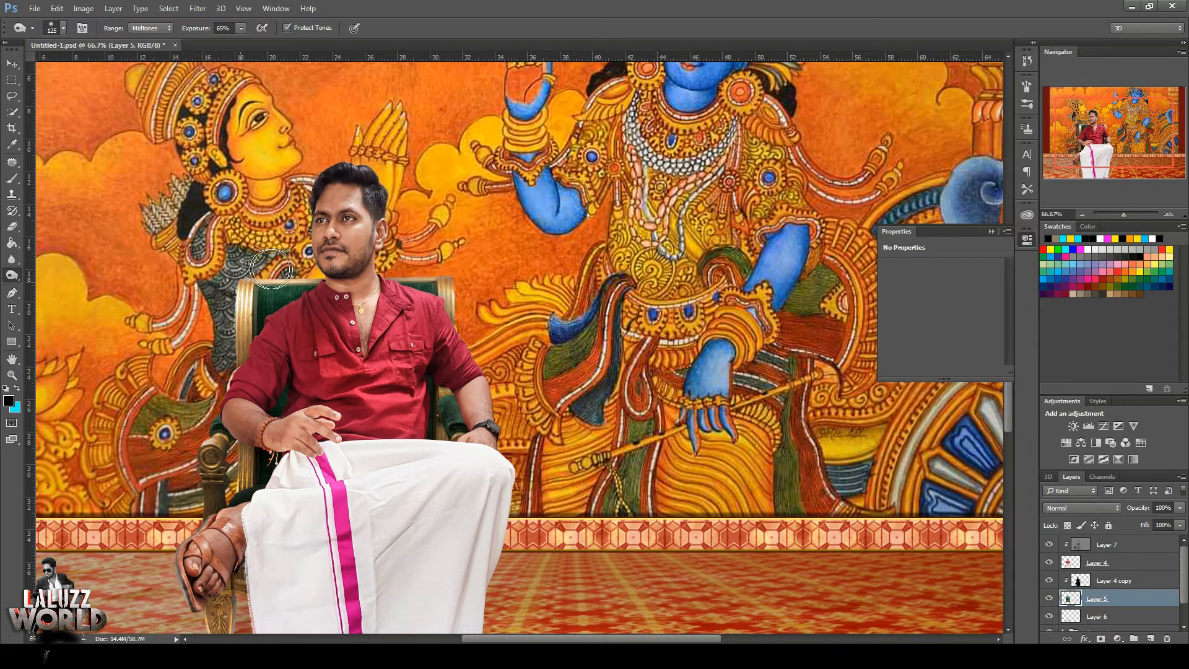
left_click(18, 66)
key("ctrl+minus")
key("ctrl+minus")
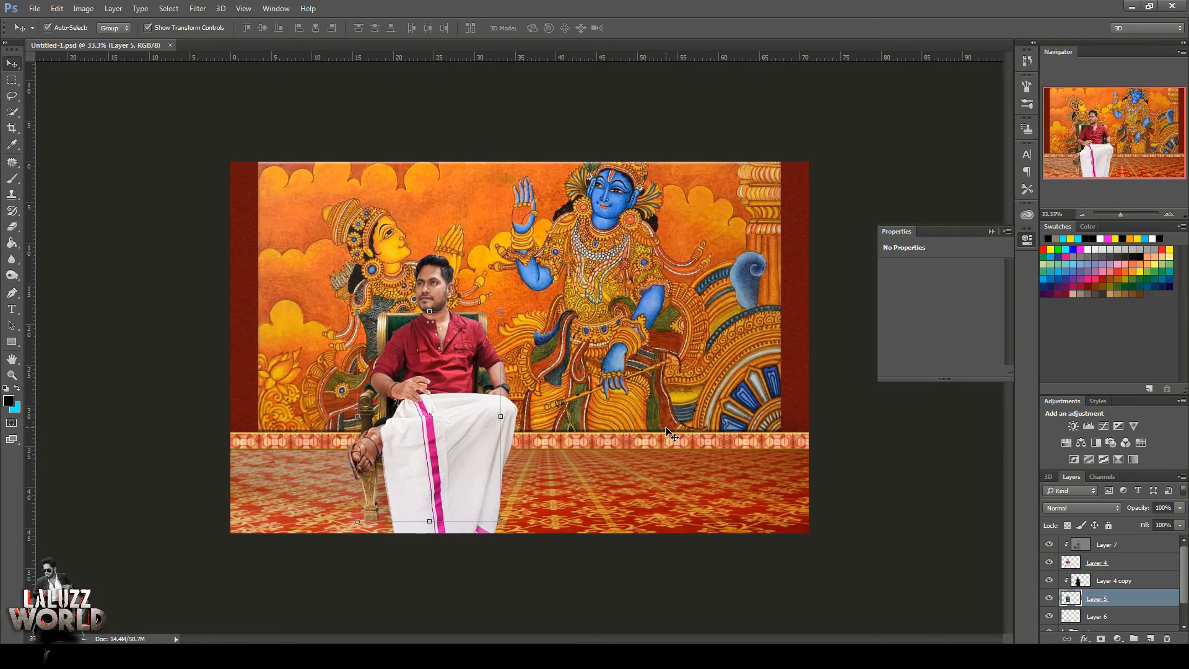
Group the man, chair, shadow and gray shading layers together.
left_click(1117, 618)
left_click(1132, 599, "ctrl")
left_click(1142, 581, "ctrl")
left_click(1148, 563, "ctrl")
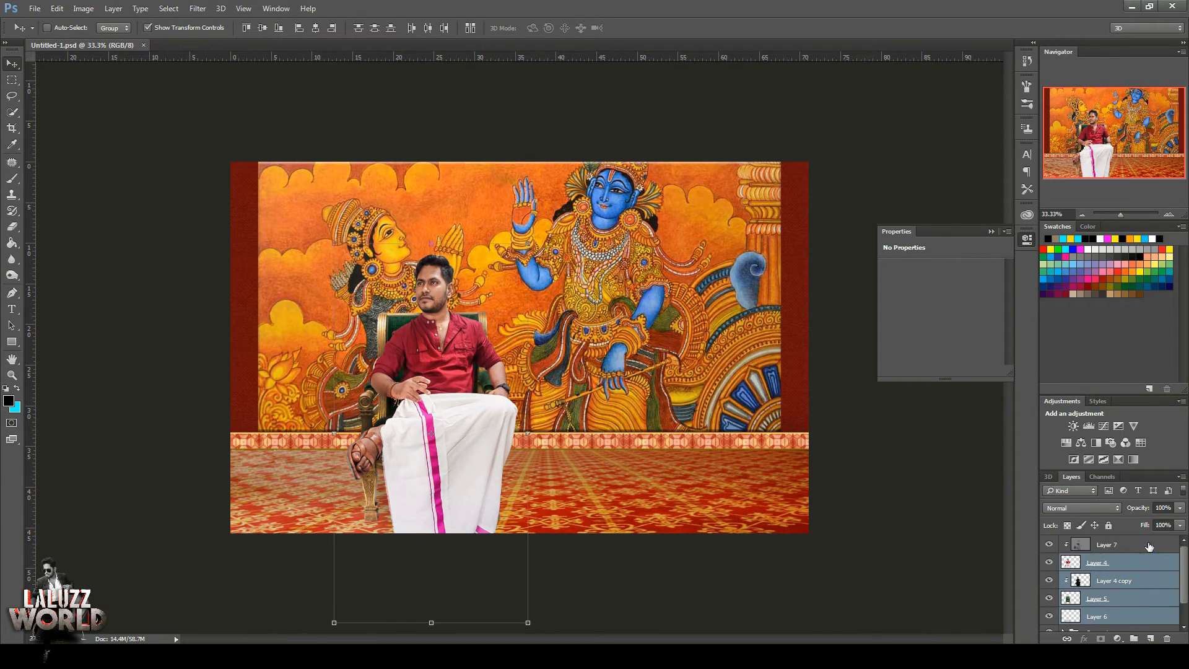
left_click(1149, 546, "ctrl")
left_click(1134, 638)
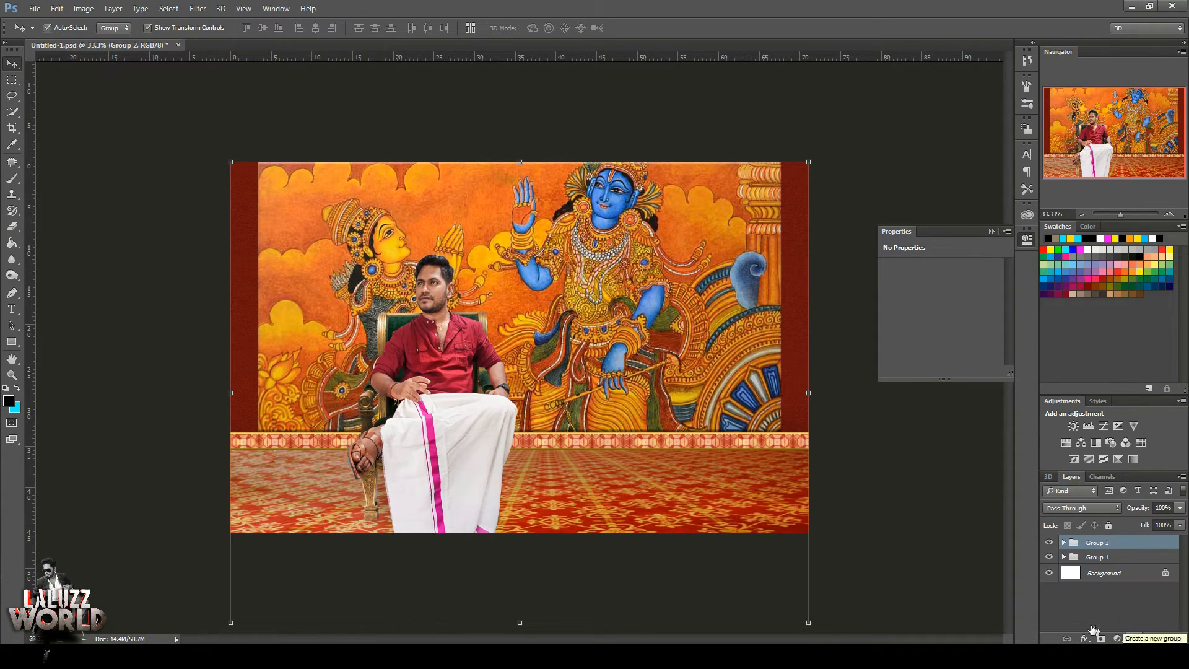
Move the group with the man and chair horizontally toward the middle of the scene, to X 1769 px.
left_click(1064, 544)
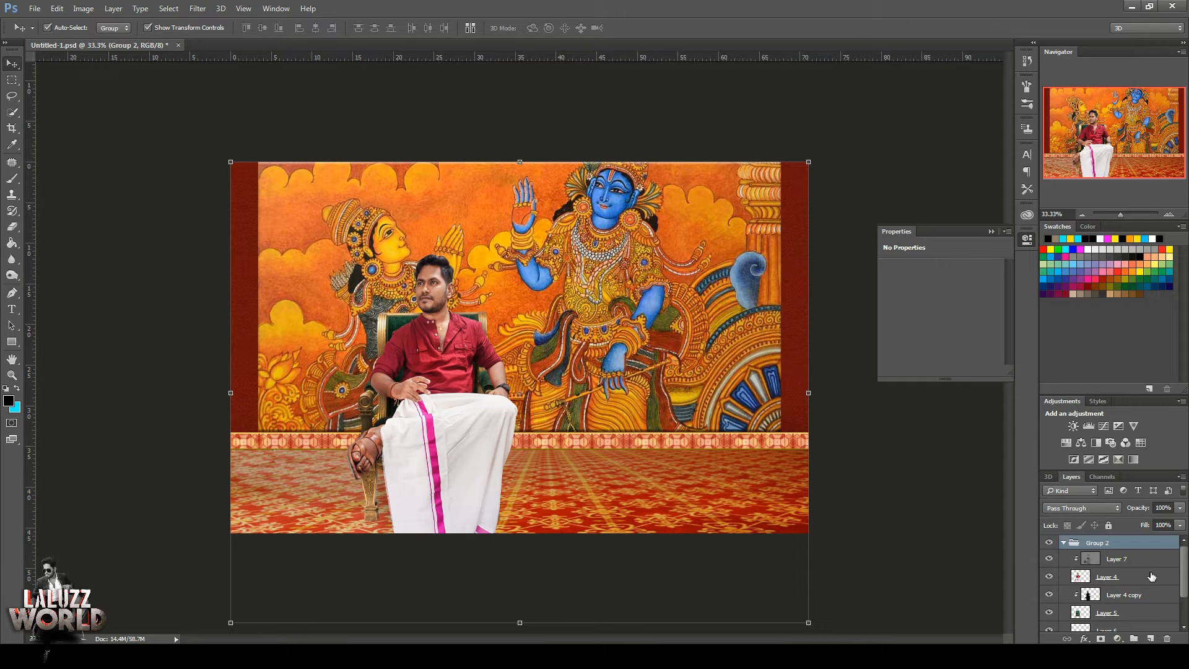
scroll(1152, 577, "down", 2)
left_click(1066, 606)
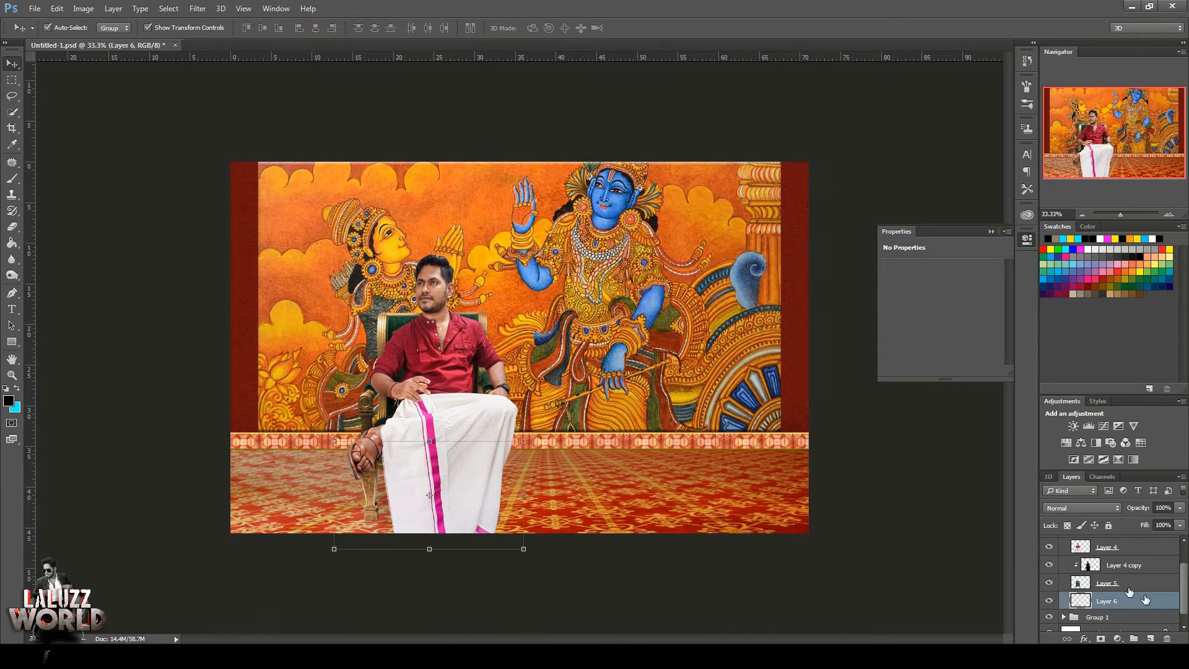
scroll(1146, 595, "up", 2)
left_click(662, 189)
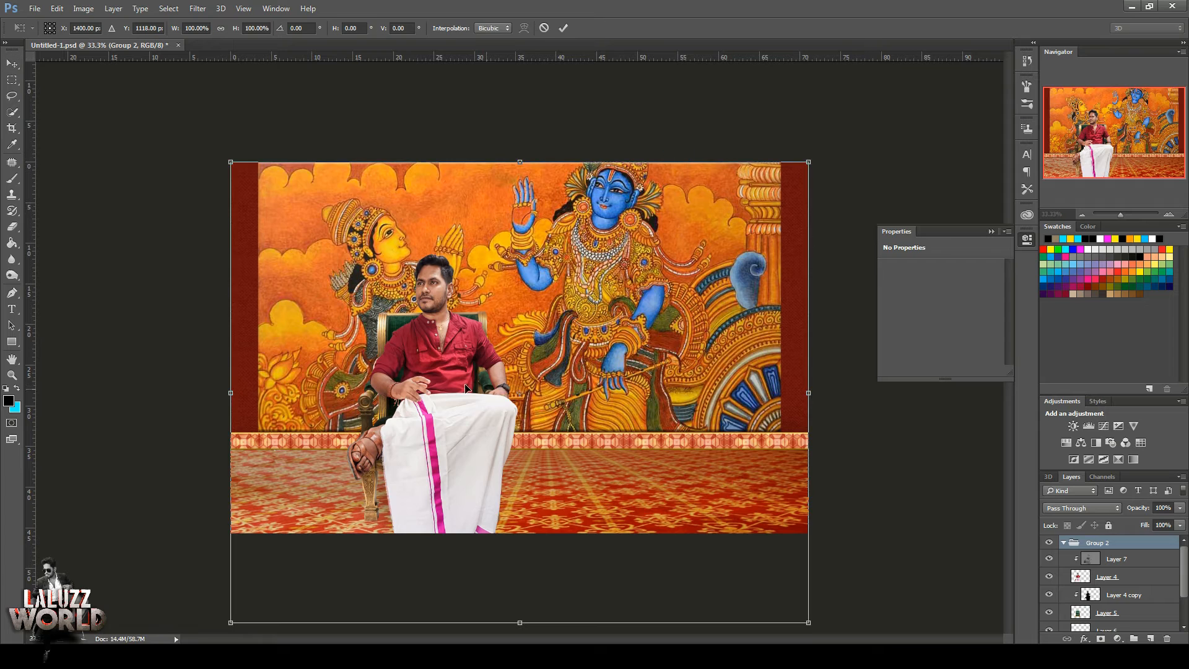
left_click_drag(466, 389, 542, 390)
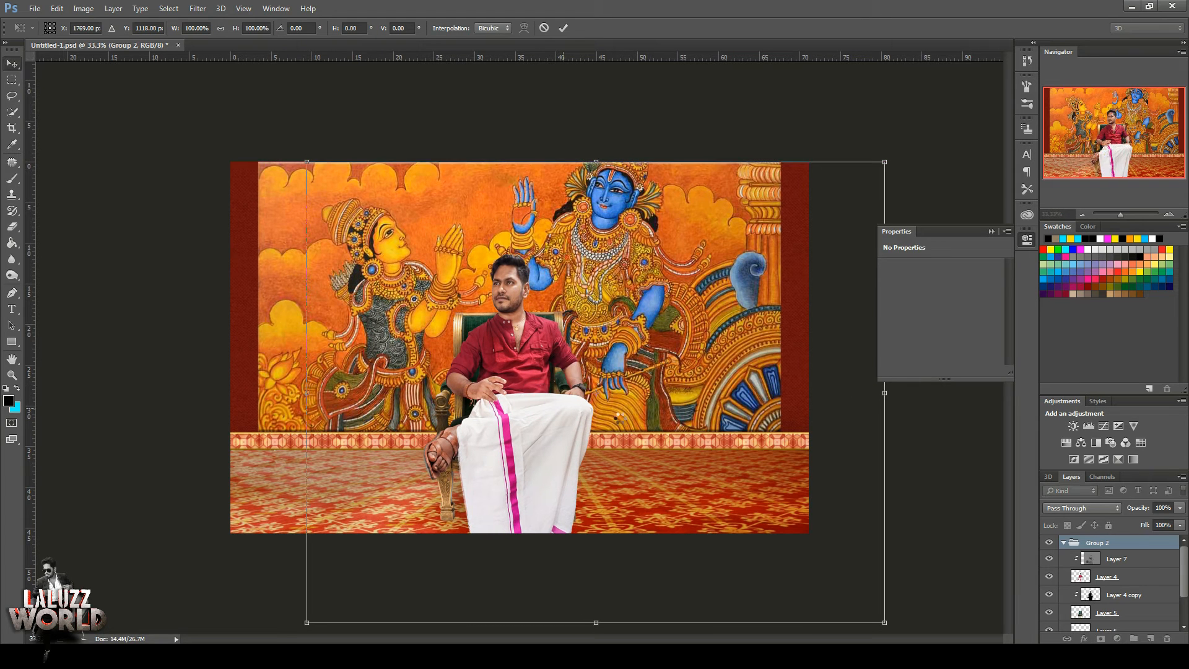
key("Return")
Save the document and collapse the group with the man and chair.
key("m")
key("ctrl+s")
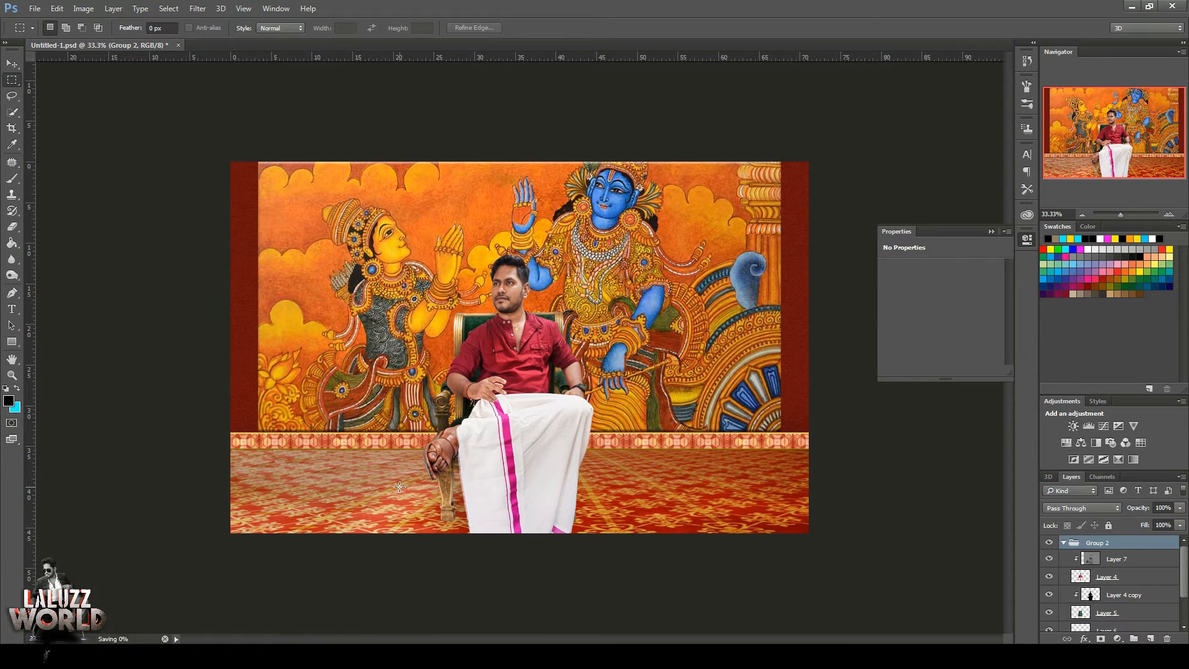
left_click(1063, 542)
Select the background scene's group and open the image 30-6334_1-1024x819 from the Desktop.
left_click(35, 9)
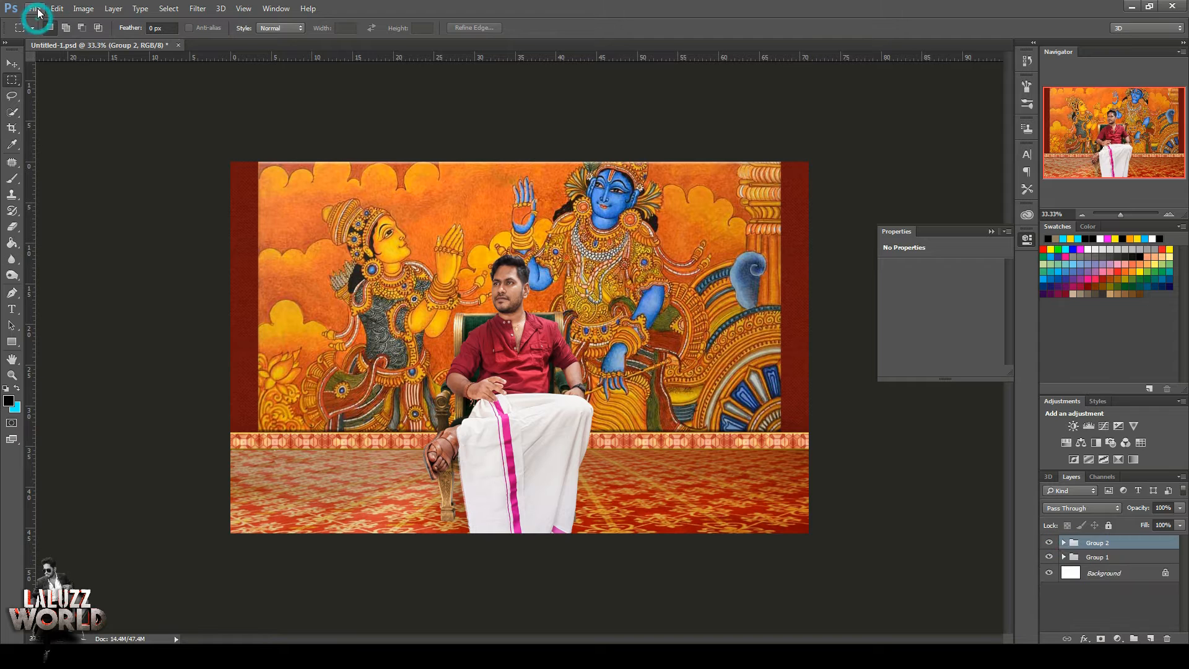
left_click(1115, 557)
left_click(34, 8)
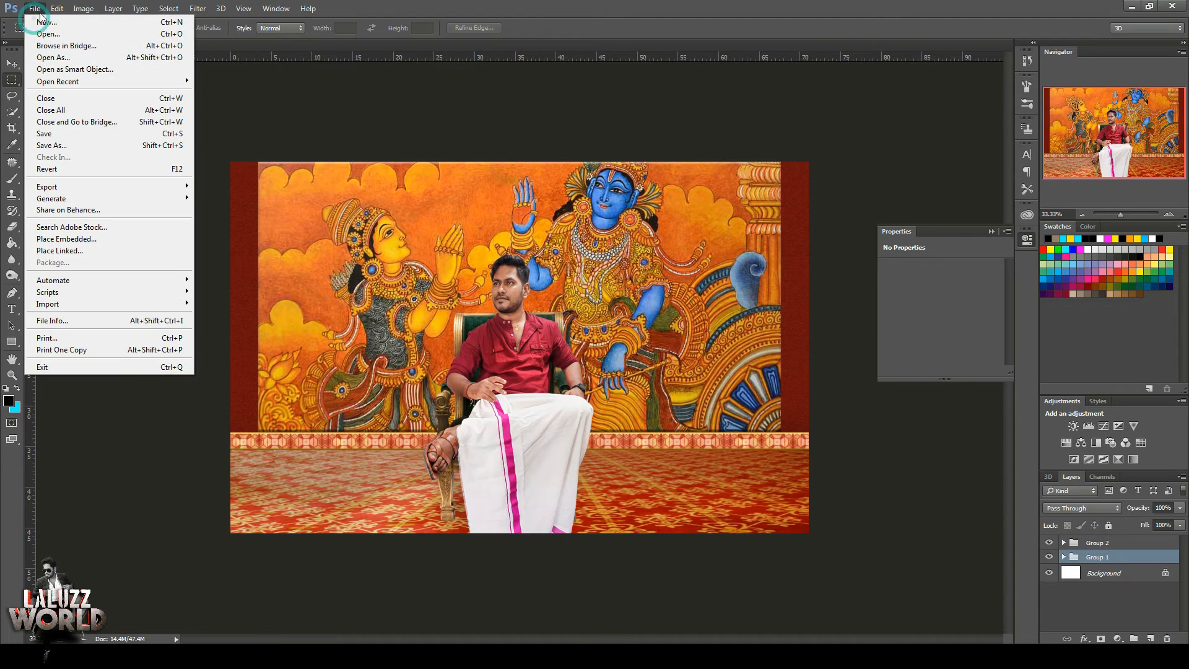
left_click(56, 34)
left_click(187, 256)
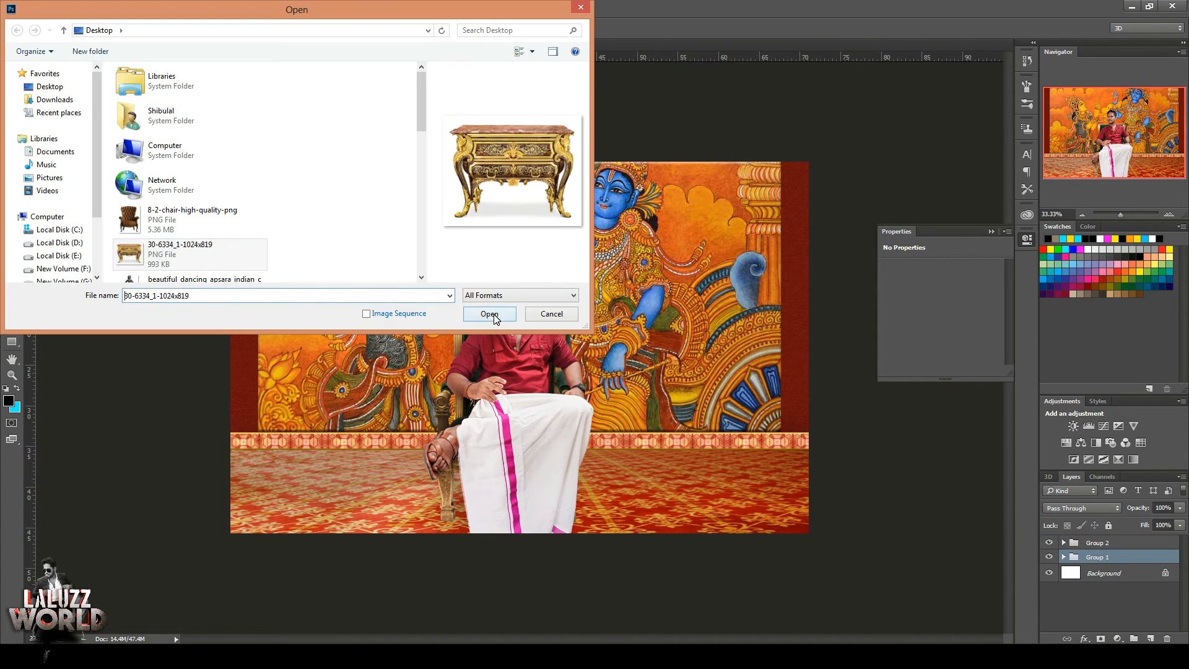
left_click(489, 314)
Copy the gilded marble-top chest into the mural scene, scaled down and standing on the carpet to the right of the man.
left_click_drag(325, 46, 595, 97)
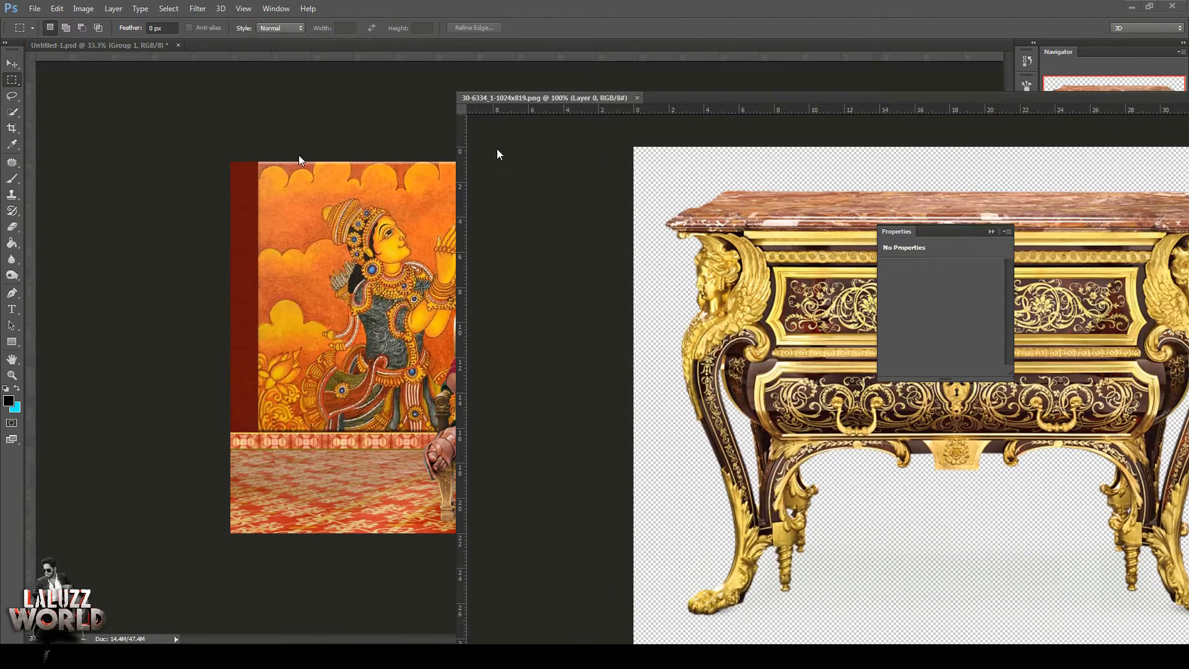
key("v")
left_click_drag(648, 303, 339, 359)
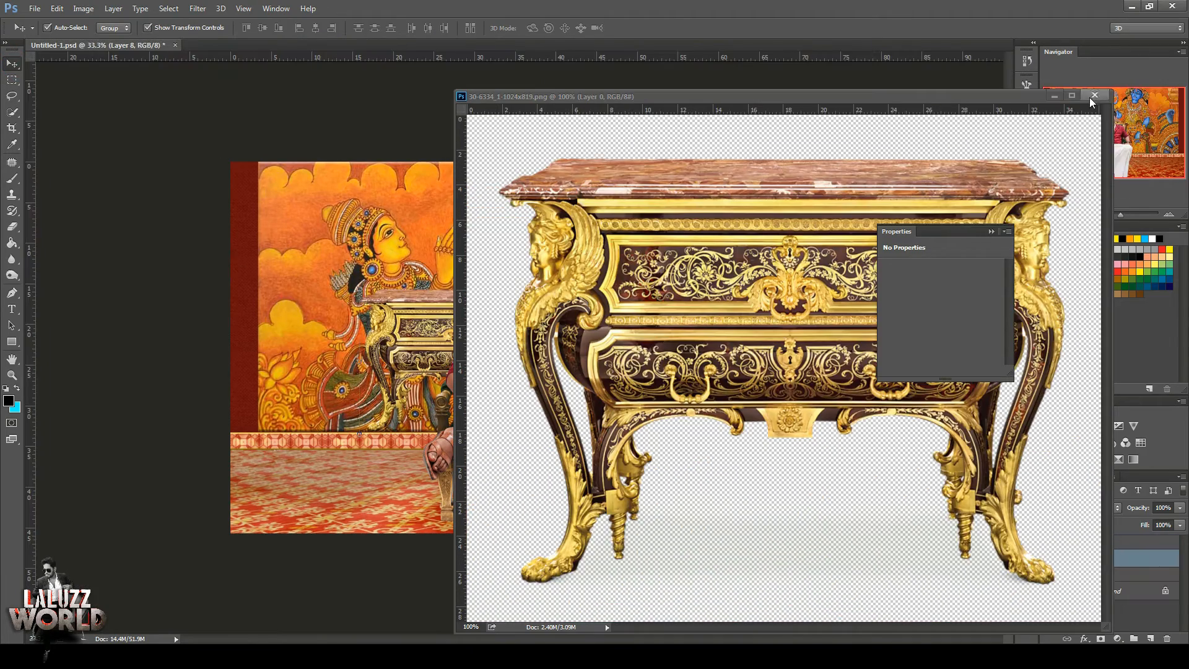
left_click(1092, 97)
left_click_drag(489, 301, 686, 436)
key("Return")
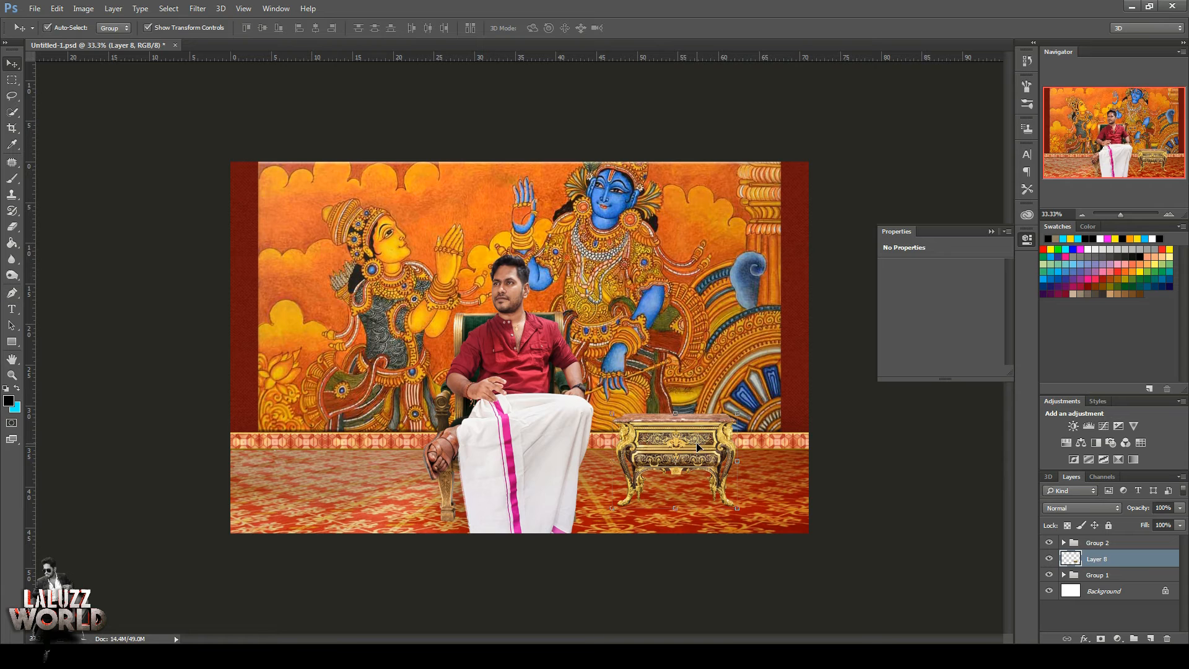
Open the gramophone image pngegg (1) from the Desktop.
left_click(34, 8)
left_click(43, 29)
scroll(371, 186, "down", 5)
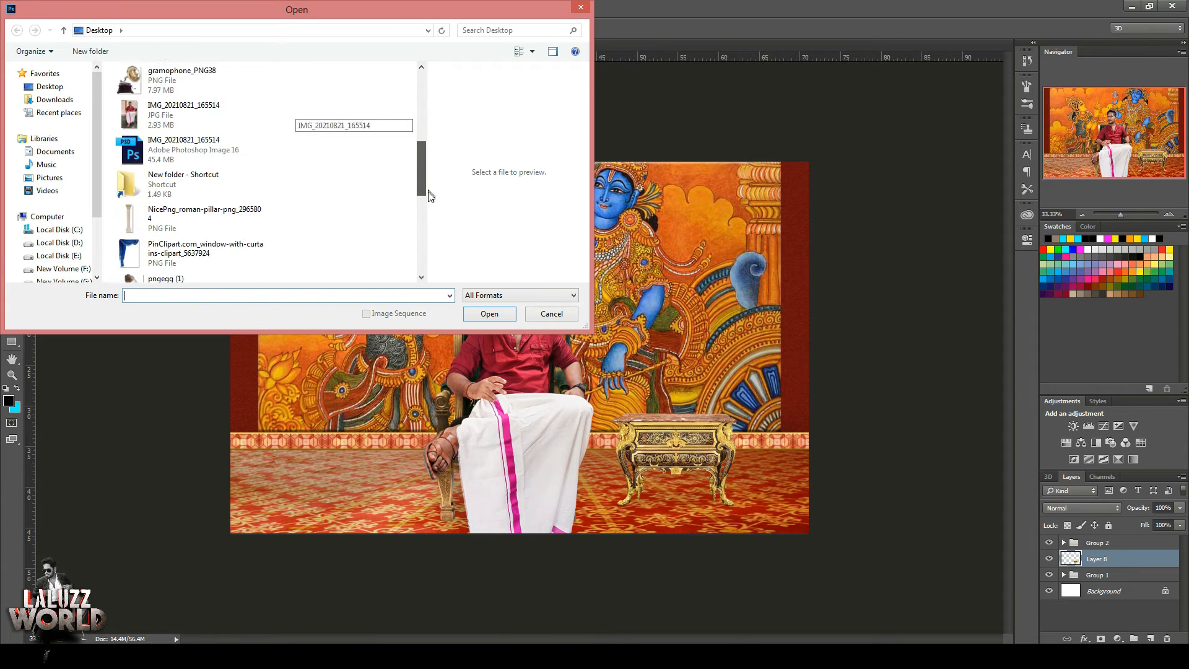
scroll(430, 195, "down", 1)
left_click(186, 264)
left_click(474, 316)
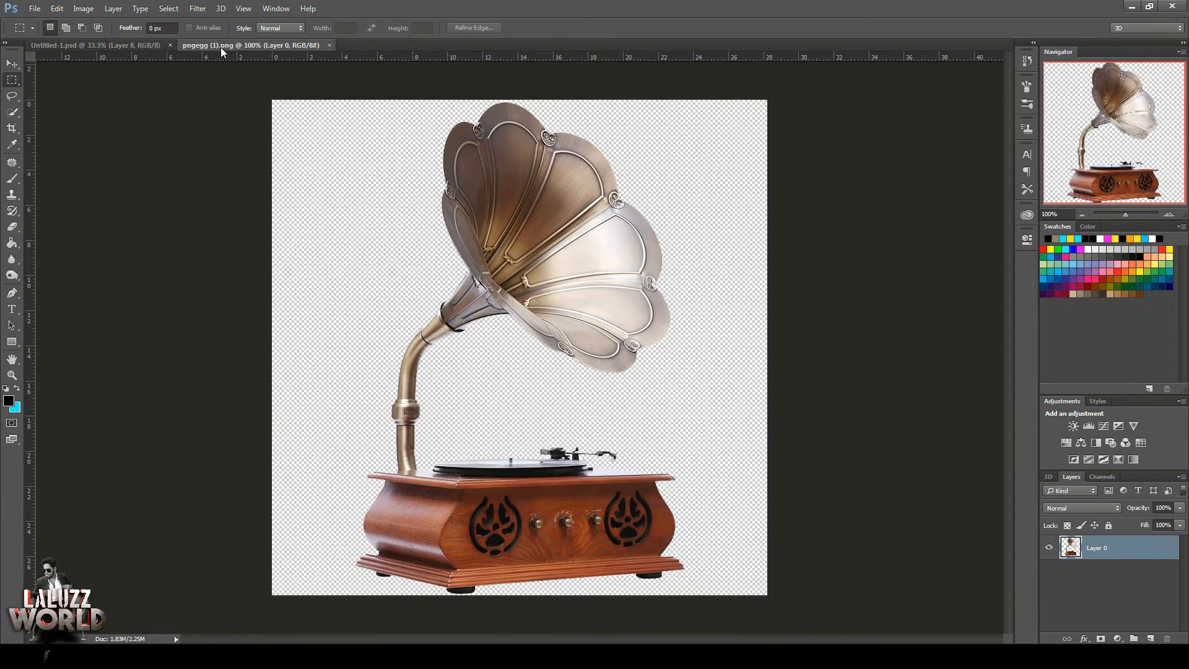
Copy the gramophone into the mural scene and close its source image.
left_click_drag(221, 49, 567, 67)
key("v")
left_click_drag(675, 463, 434, 464)
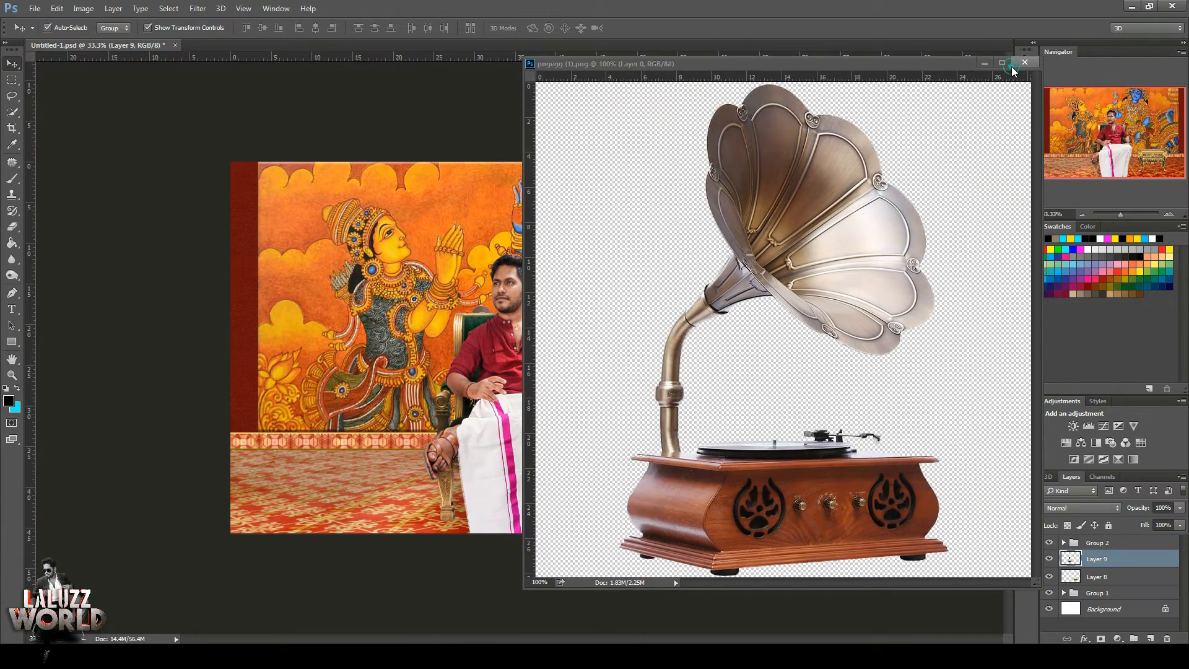
left_click(1025, 63)
Scale the gramophone down to about 65% and place it on the marble top of the gilded chest.
key("ctrl+t")
left_click_drag(496, 390, 633, 331)
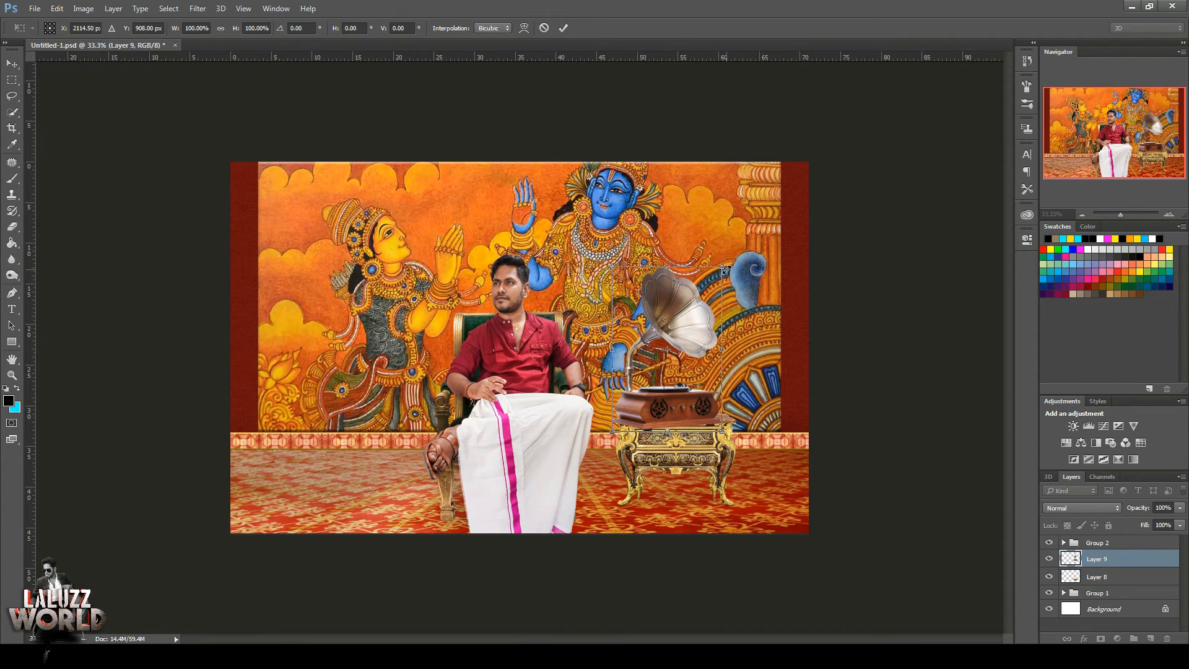
left_click_drag(727, 270, 707, 299)
left_click_drag(661, 396, 659, 411)
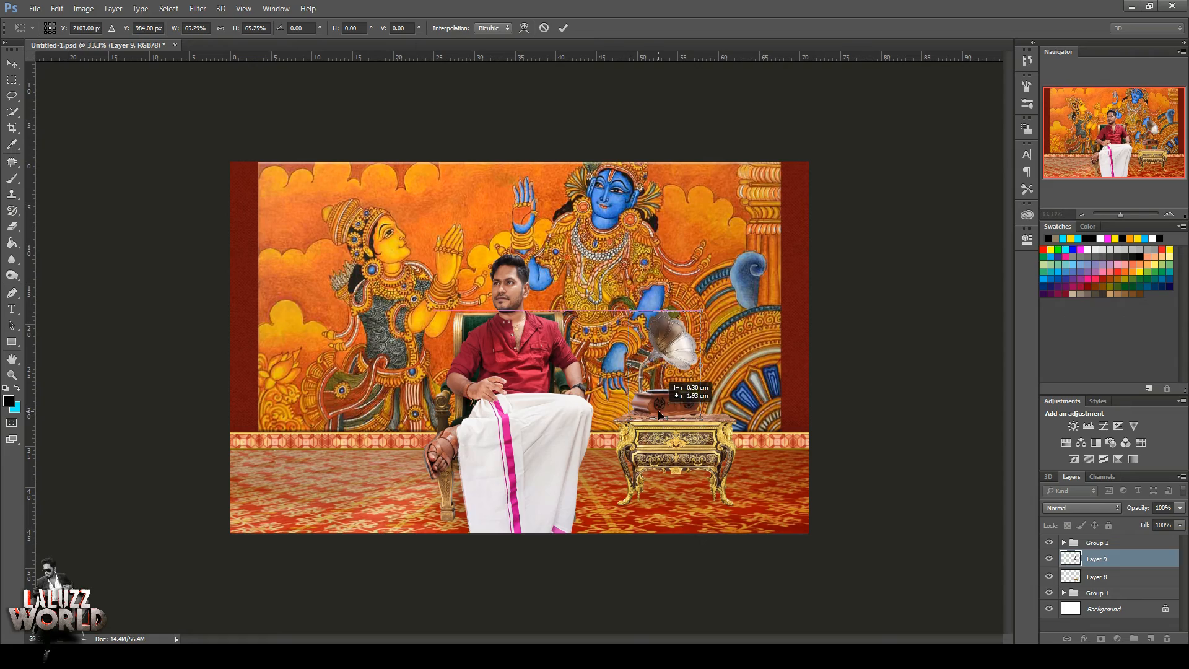
key("ctrl+plus")
key("ctrl+plus")
left_click_drag(830, 462, 826, 462)
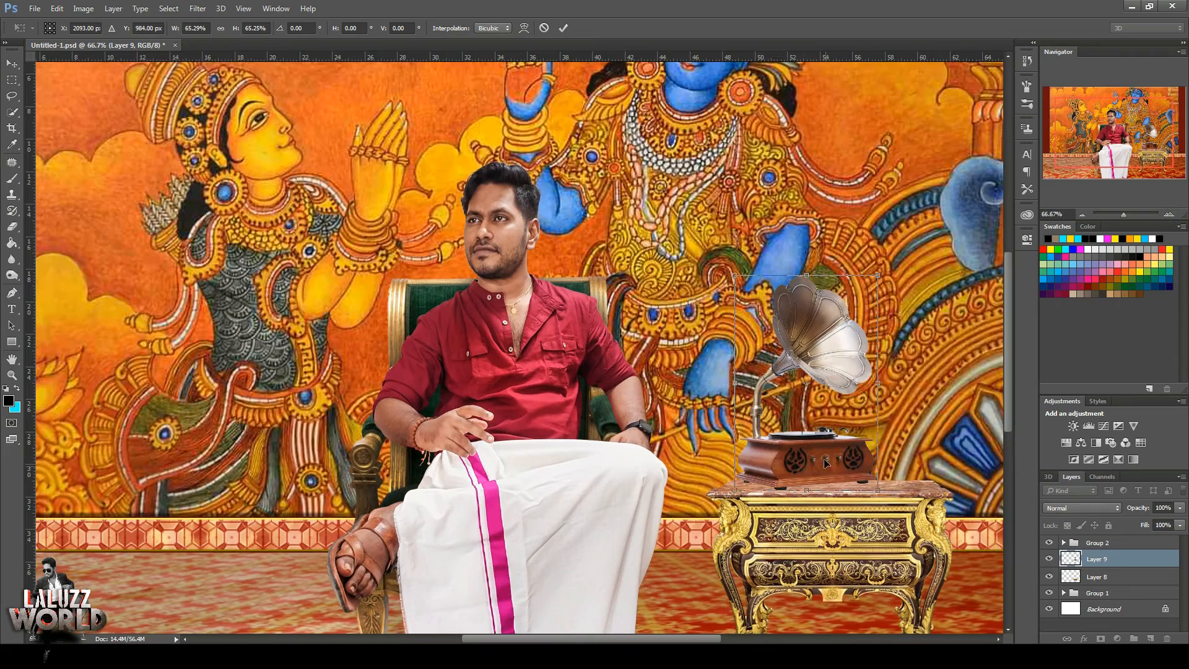
key("Return")
Select the chest and gramophone layers together and move them closer to the seated man.
left_click(870, 511)
left_click(1105, 563, "ctrl")
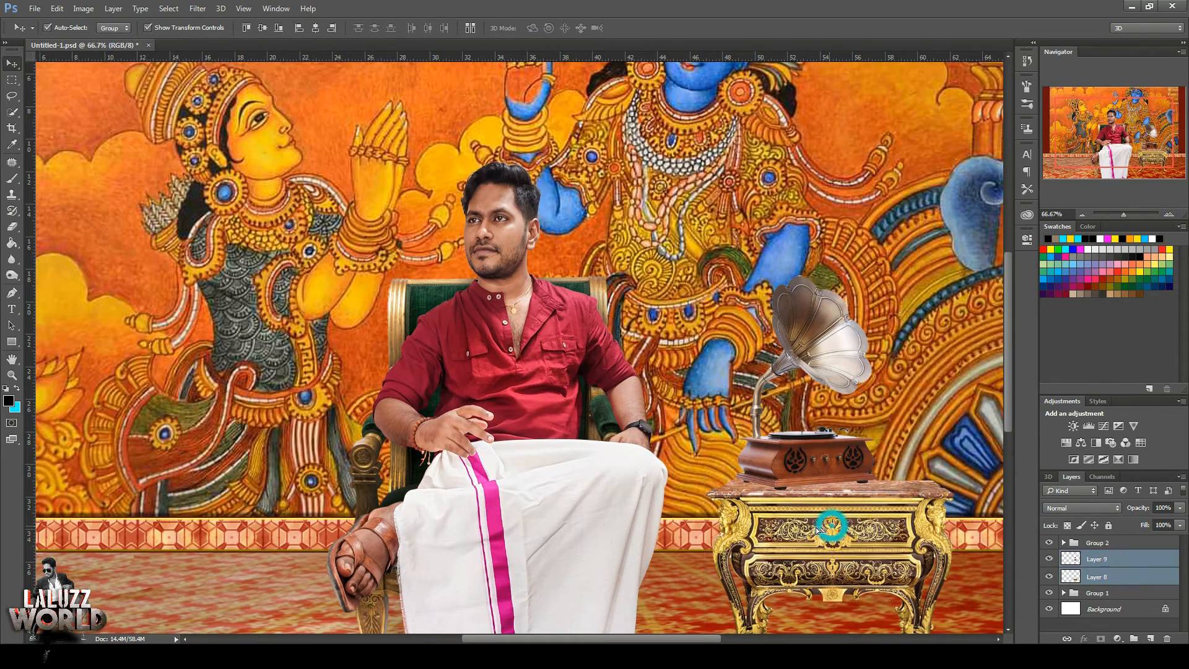
left_click_drag(832, 528, 799, 536)
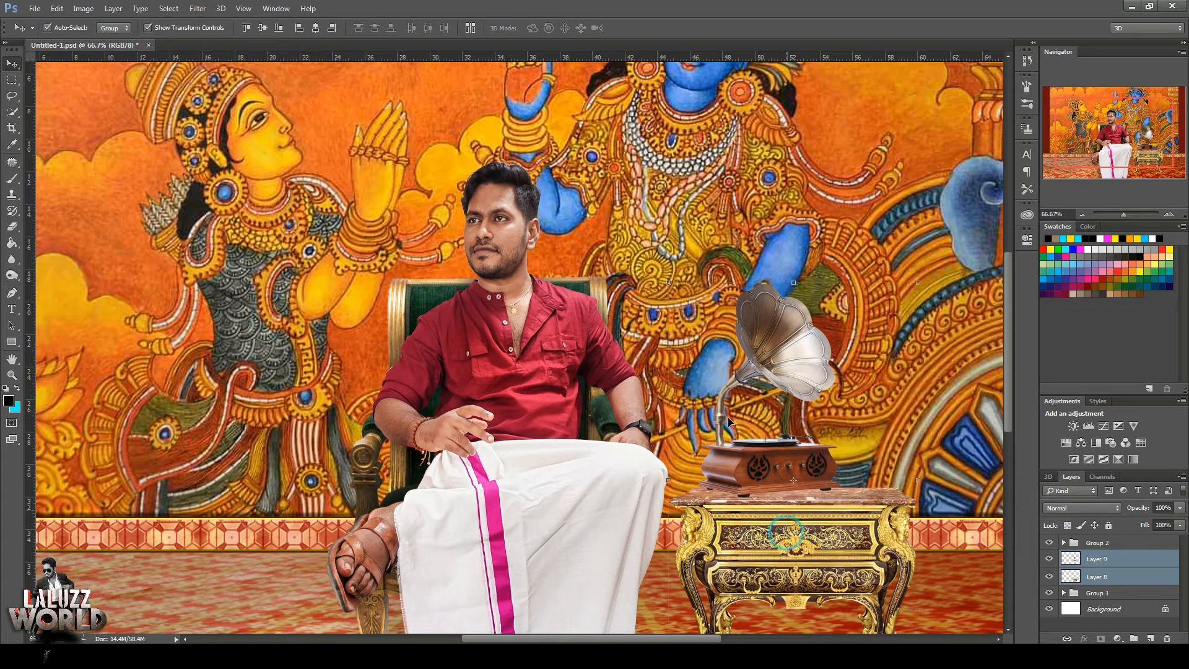
Flip the gramophone horizontally and shift it toward the far end of the chest top.
right_click(749, 459)
left_click(806, 475)
right_click(774, 410)
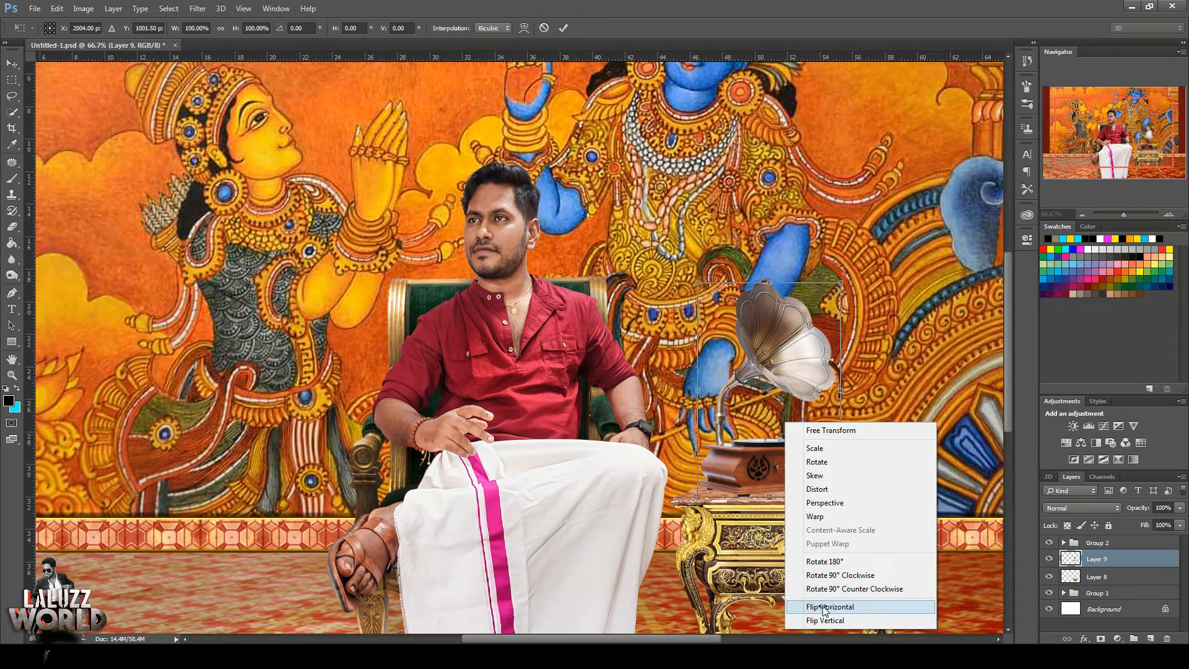
left_click(799, 605)
key("Return")
left_click_drag(807, 461, 851, 465)
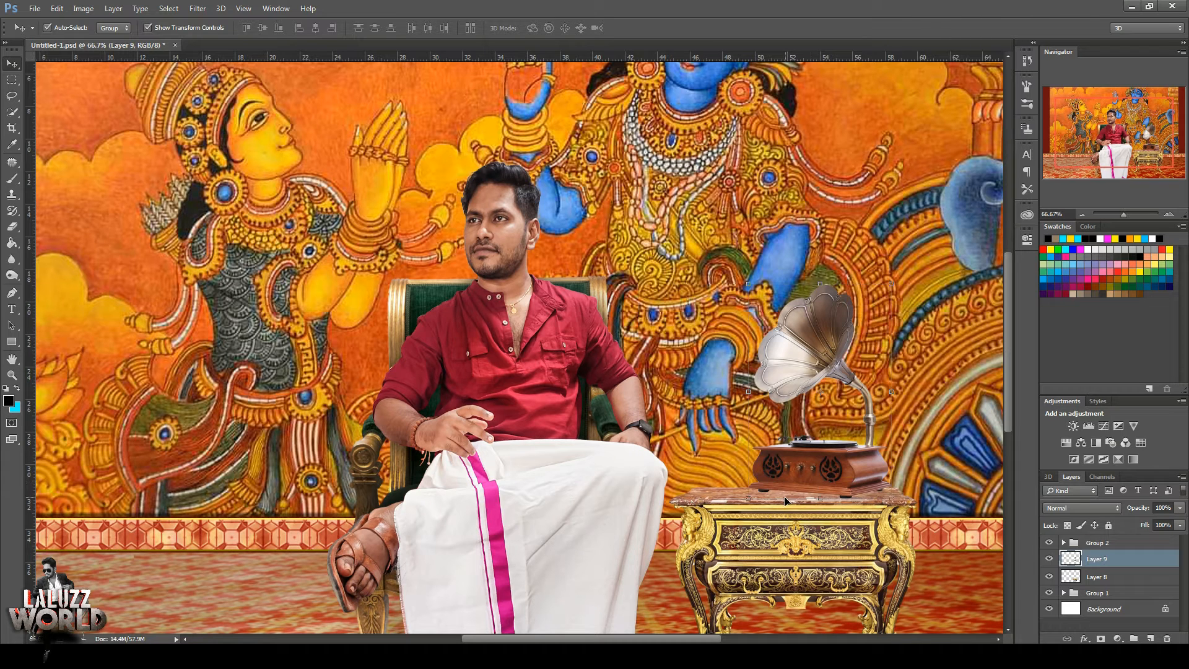
Apply the Camera Raw Filter to the gramophone with contrast +7 and slightly raised clarity.
left_click(198, 9)
left_click(223, 81)
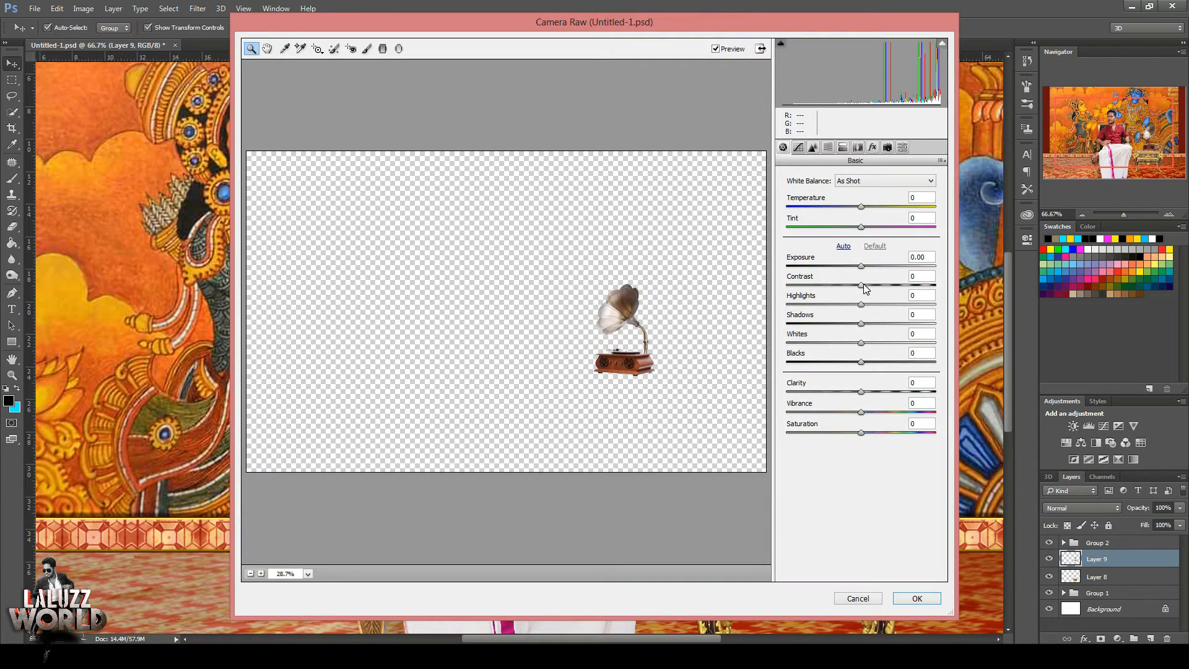
left_click_drag(862, 286, 868, 286)
left_click_drag(862, 392, 867, 391)
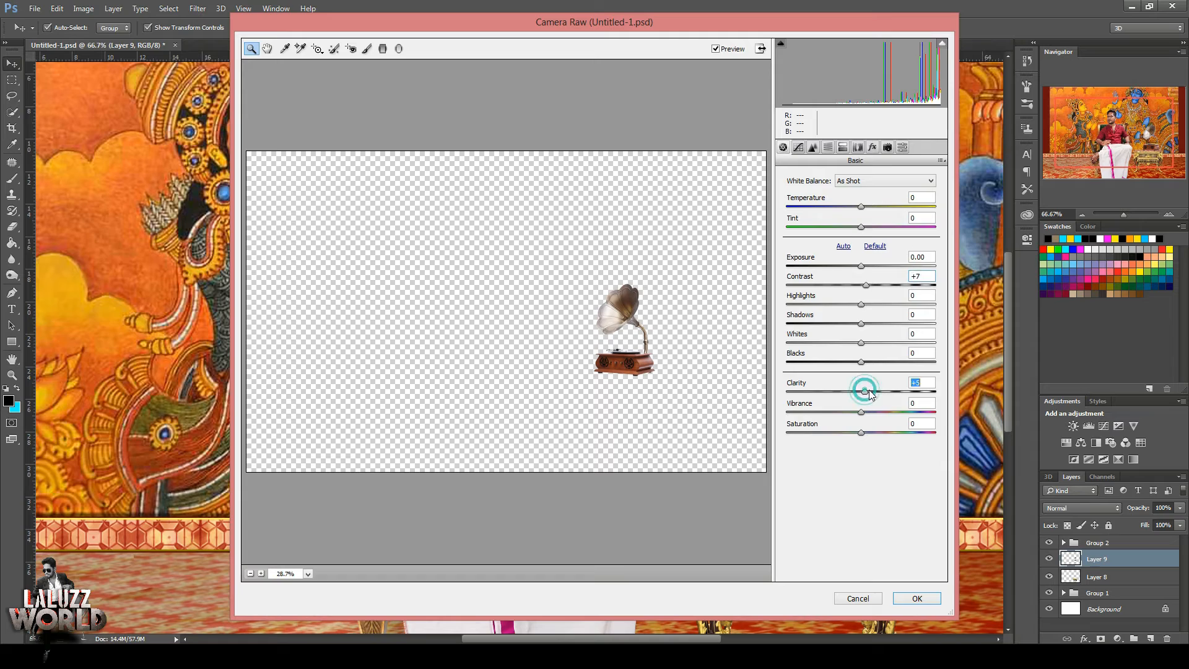
left_click_drag(862, 266, 871, 285)
left_click(917, 598)
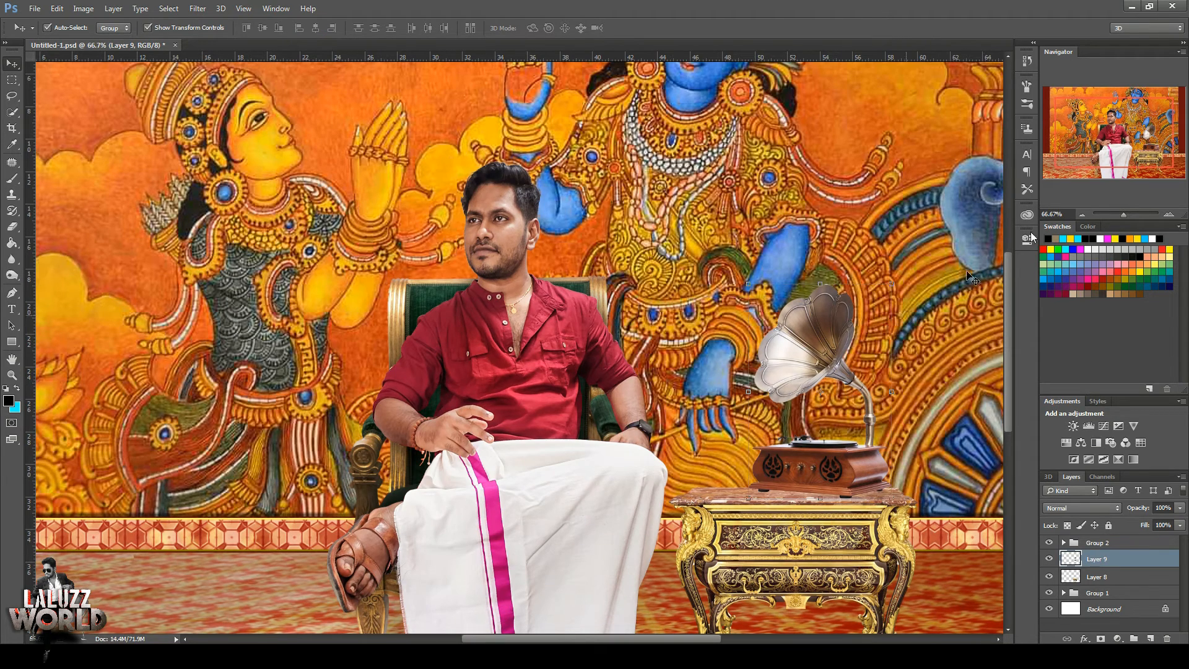
Open the pillar image NicePng_roman-pillar-png_2965804 from the Desktop.
key("ctrl+minus")
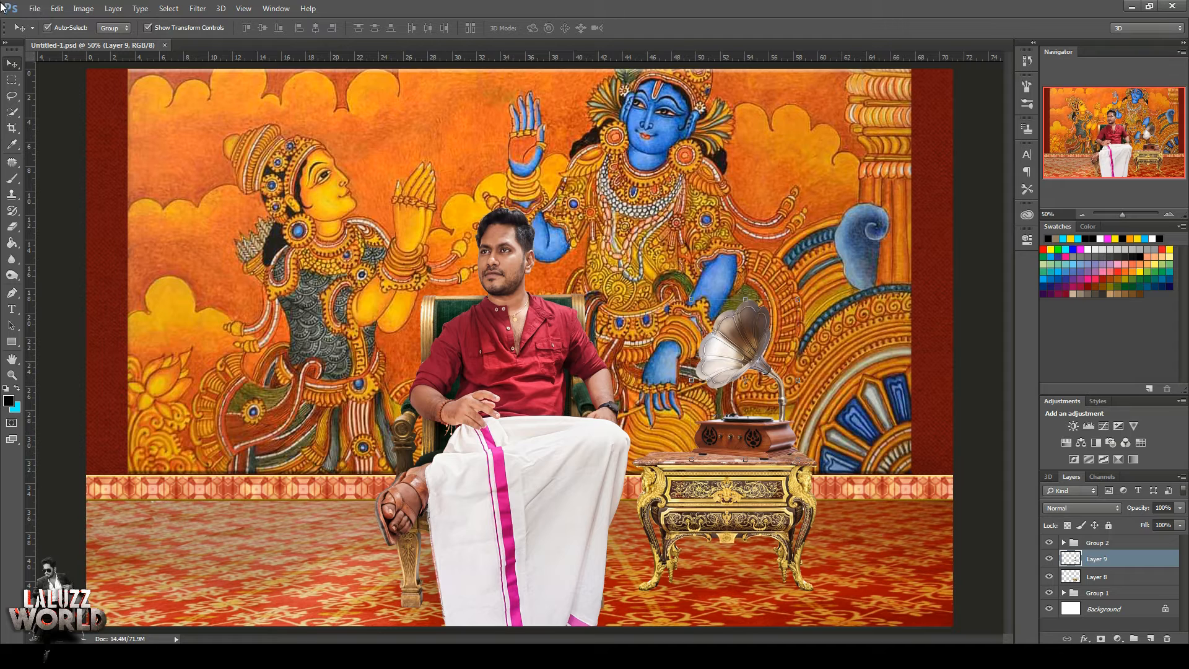
left_click(36, 10)
left_click(46, 32)
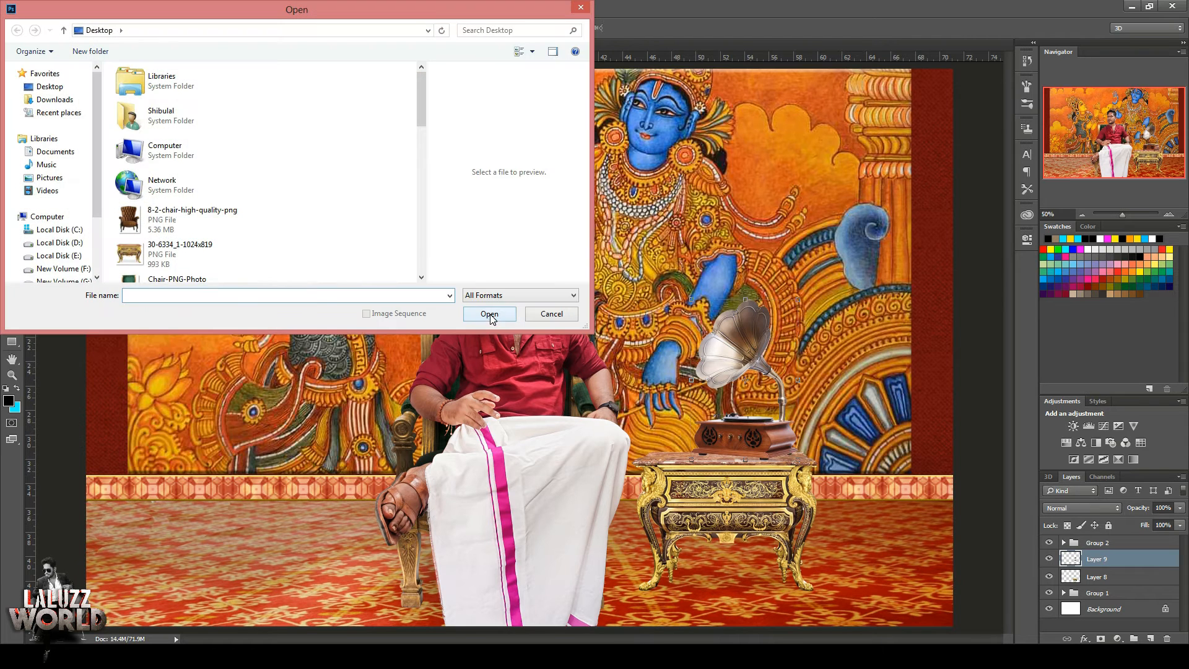
scroll(266, 155, "down", 5)
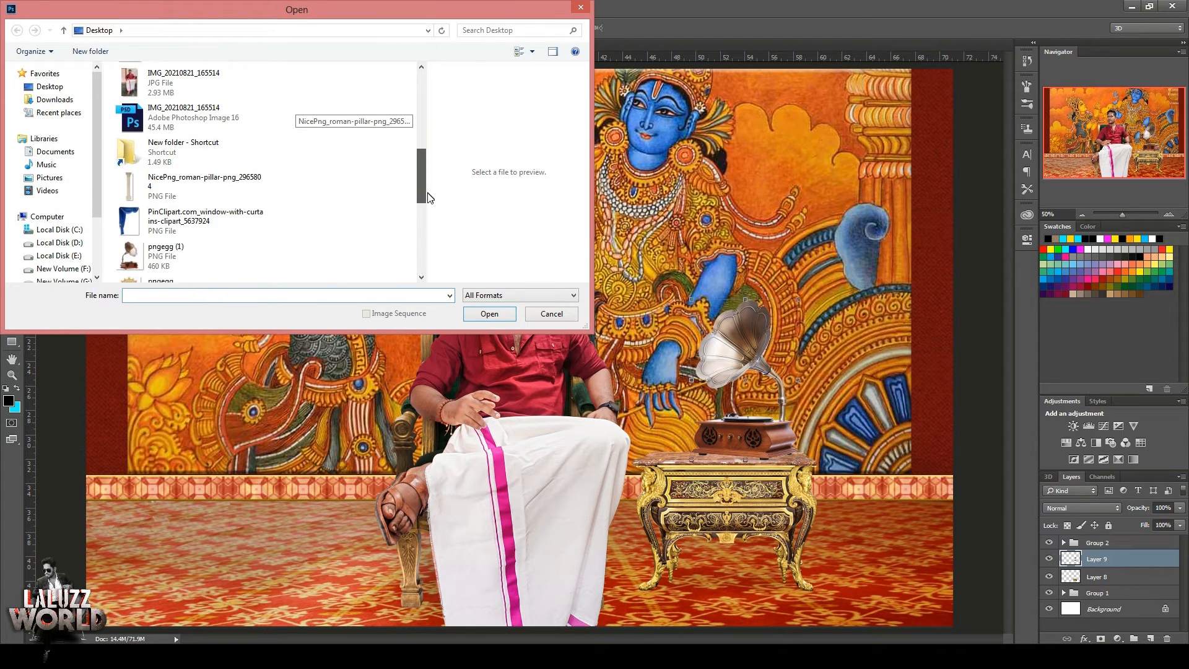
left_click(223, 148)
left_click(484, 317)
Copy the marble pillar into the mural scene and close its source image.
left_click_drag(344, 49, 818, 43)
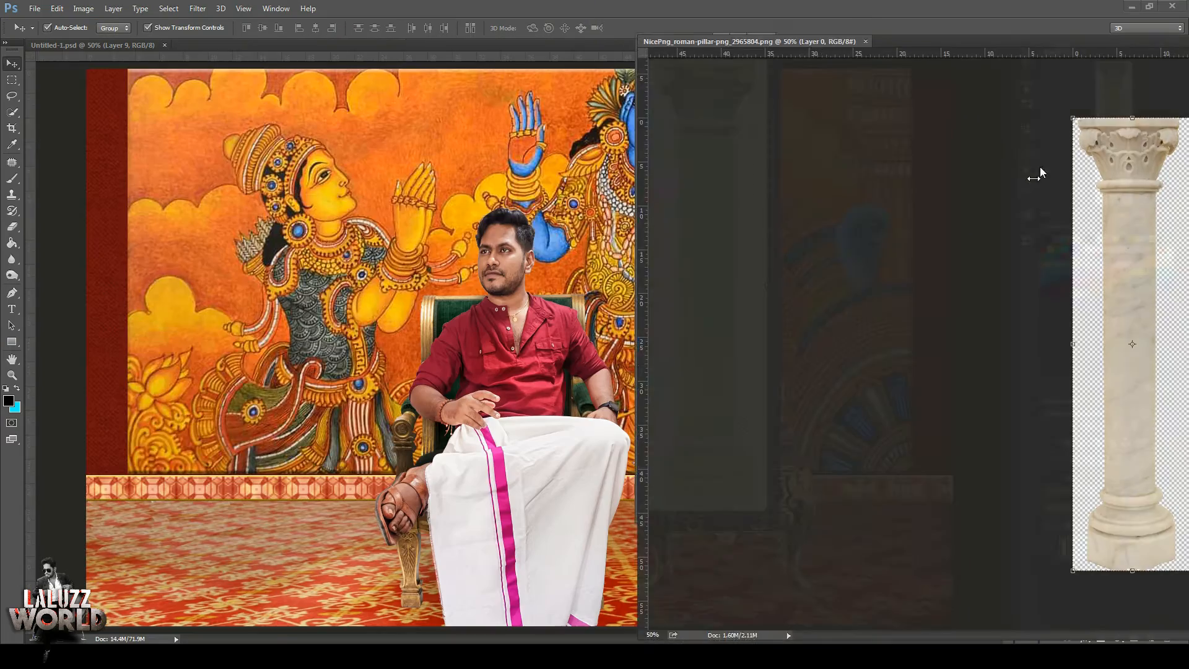
left_click_drag(713, 300, 239, 400)
left_click(761, 38)
Enlarge the marble pillar and place it along the left edge of the scene, with its base on the carpet.
key("ctrl+minus")
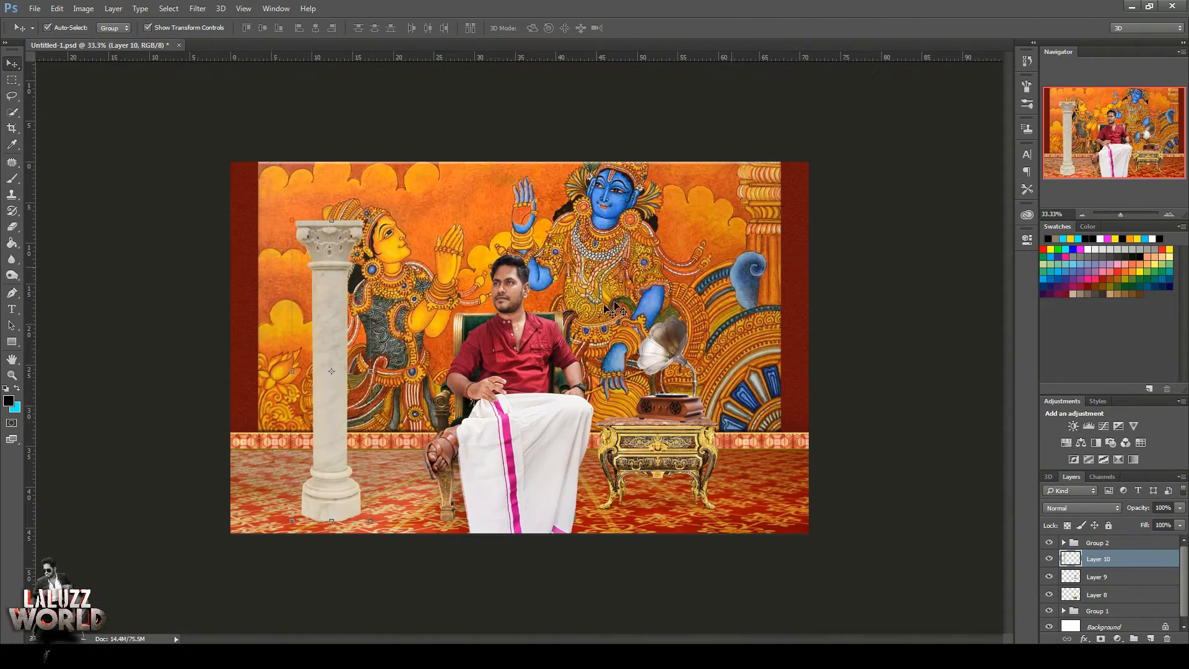
left_click_drag(371, 220, 458, 104)
left_click_drag(325, 419, 253, 379)
left_click_drag(335, 602, 314, 535)
left_click_drag(305, 390, 272, 403)
key("Return")
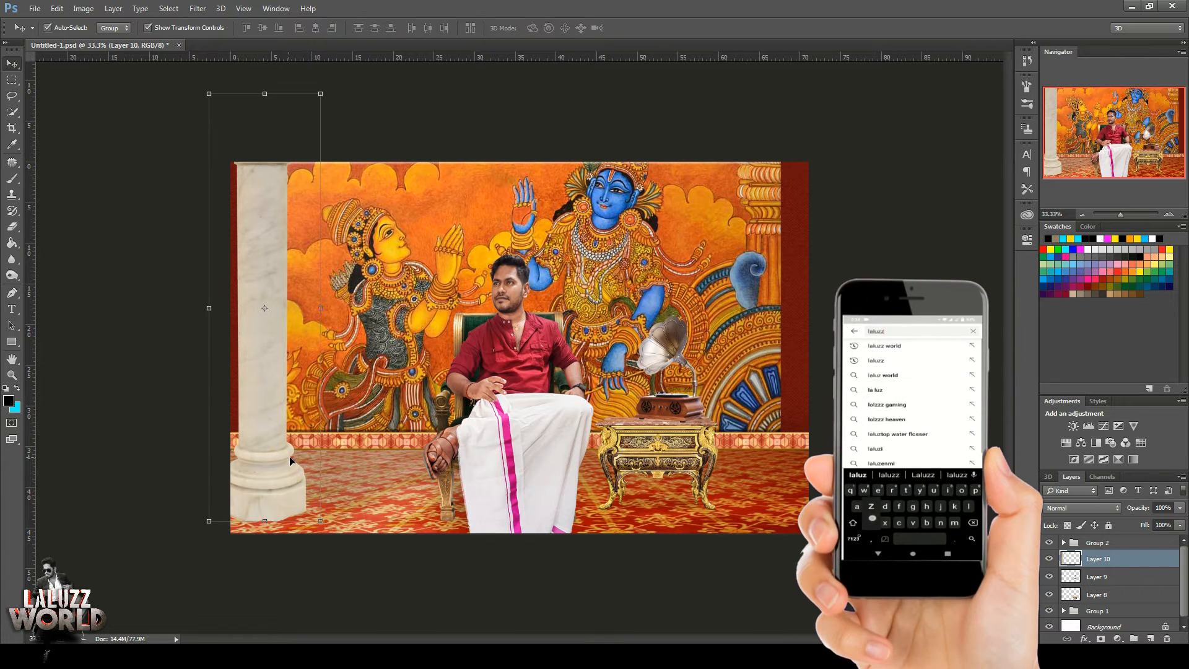
left_click_drag(282, 466, 278, 490)
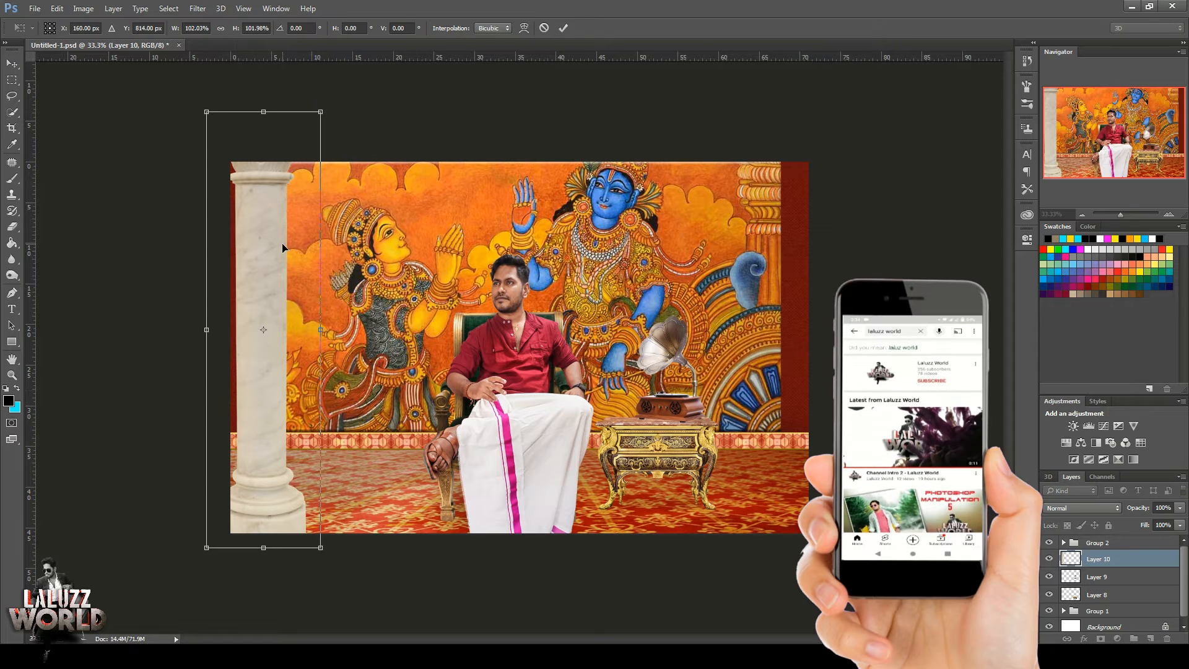
Duplicate the pillar and place the copy at the right edge of the scene, partly outside the canvas.
left_click(423, 84)
left_click_drag(280, 301, 836, 310)
left_click(881, 400)
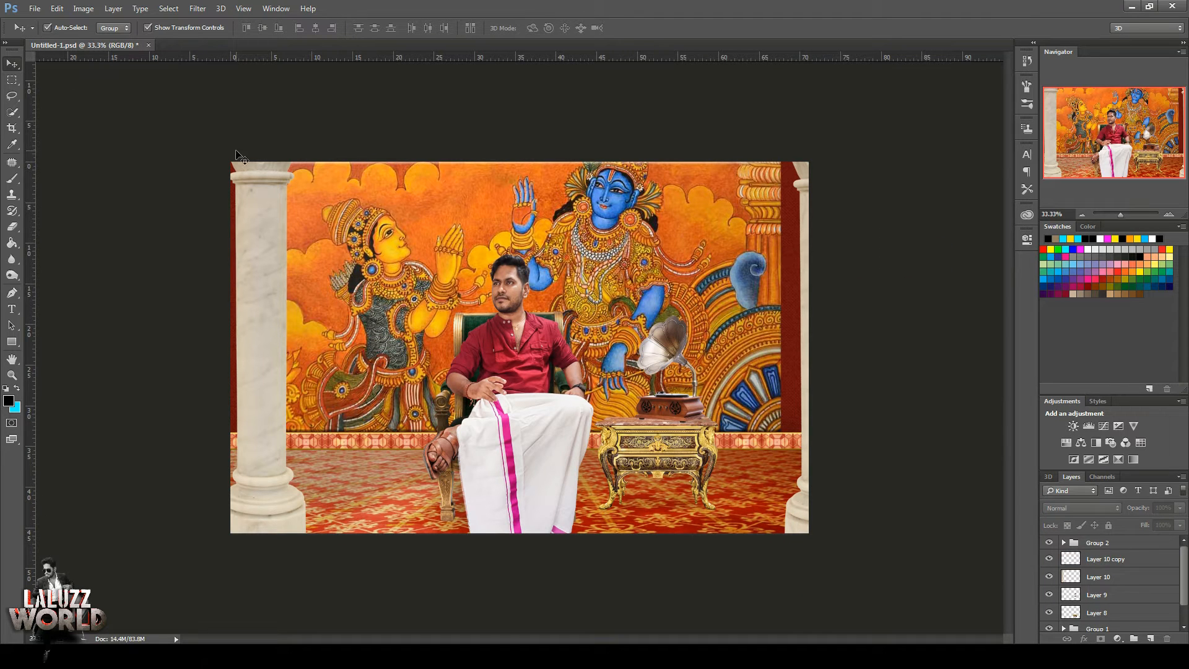
Open the side table image pnghut_bedside-tables-coffee-living-room-furniture-royal-side-table.png from the Desktop.
left_click(34, 8)
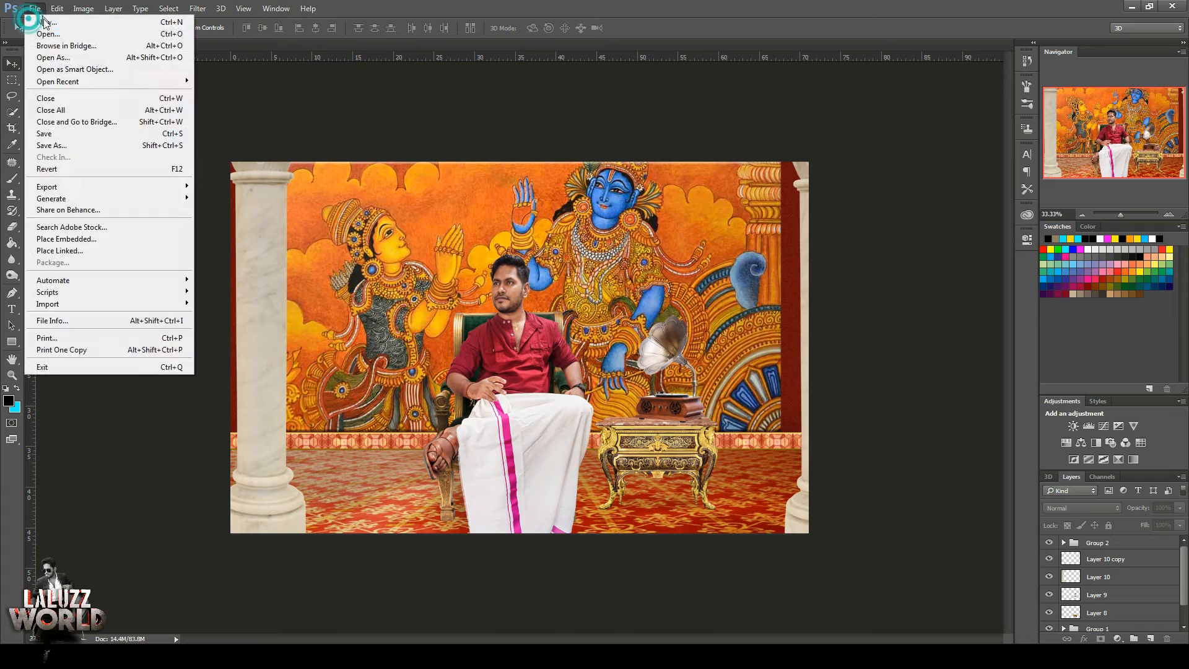
left_click(43, 32)
scroll(372, 186, "down", 10)
left_click(208, 213)
left_click(483, 315)
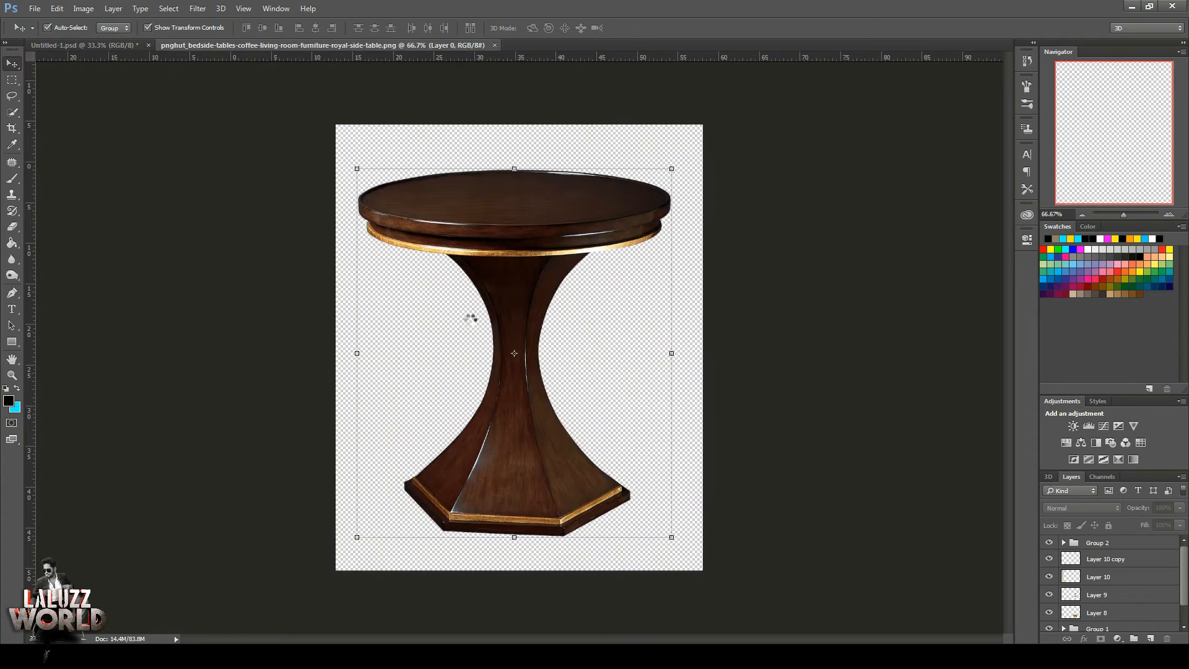
Copy the round pedestal table into the mural scene, scaled down and standing between the left pillar and the chair.
left_click_drag(364, 44, 398, 78)
left_click_drag(525, 205, 404, 344)
left_click(707, 72)
left_click_drag(445, 307, 376, 408)
key("Return")
key("Return")
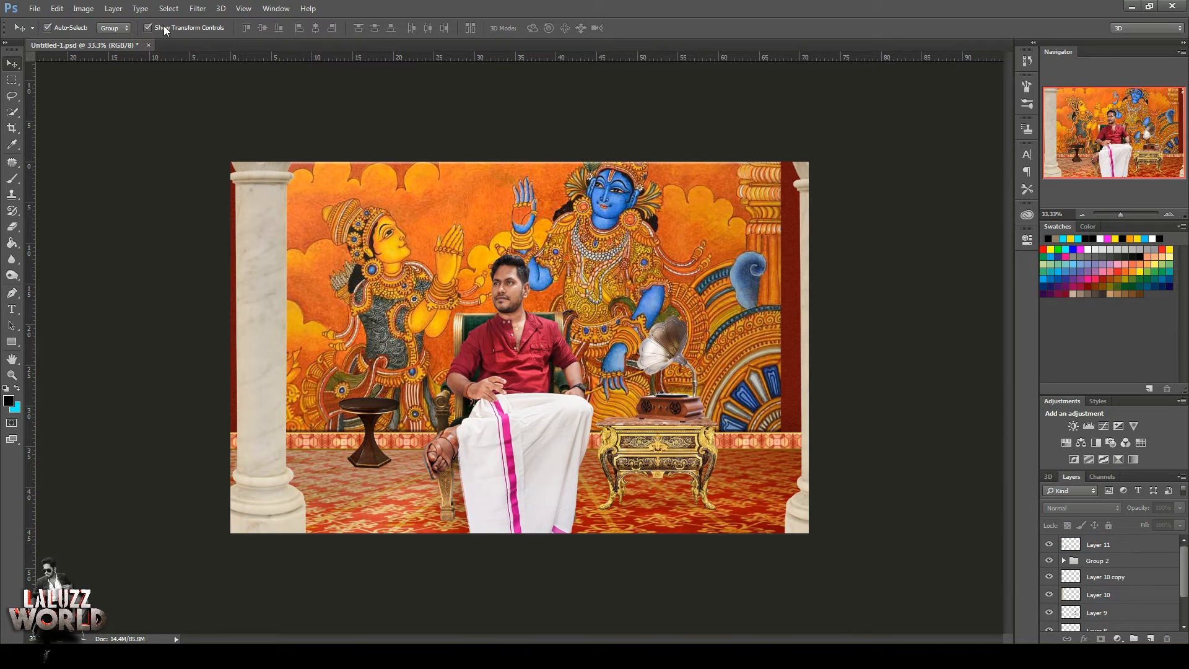
Open the golden dancing statue image pngegg.png from the Desktop.
left_click(34, 9)
left_click(48, 35)
left_click_drag(422, 110, 427, 195)
left_click(161, 226)
left_click(489, 313)
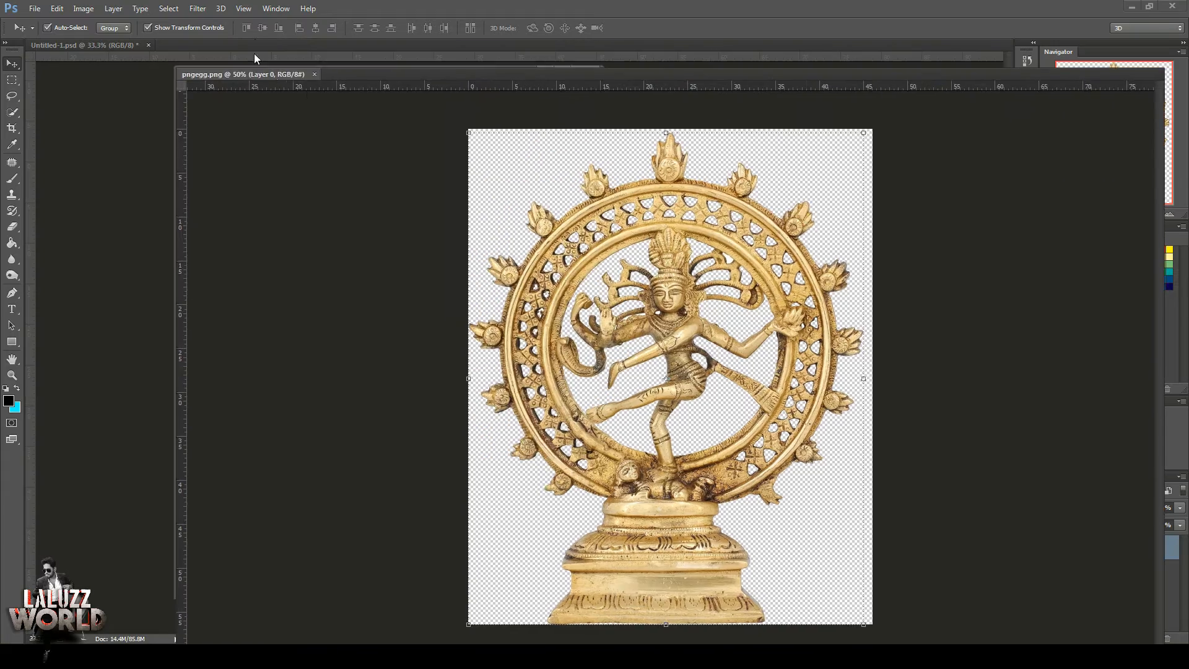
Copy the golden statue into the mural scene and close its source image.
left_click_drag(254, 59, 551, 26)
left_click_drag(674, 496, 382, 395)
left_click(876, 28)
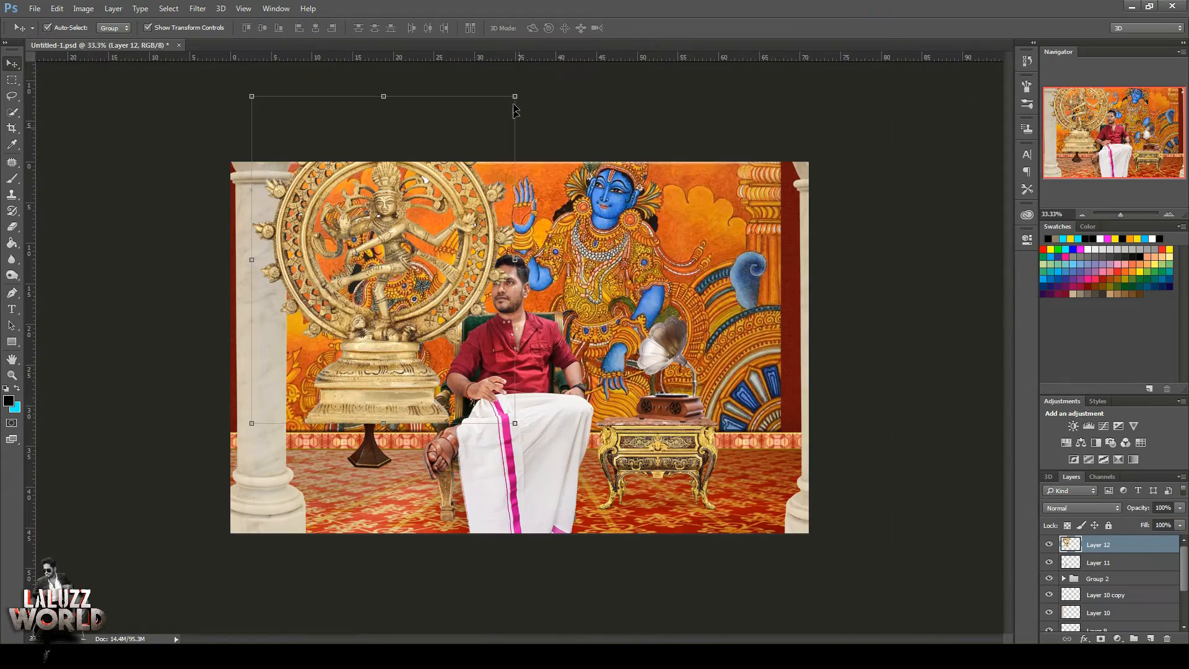
Scale the golden statue down to about 24% and stand it on top of the round table.
left_click_drag(514, 97, 403, 336)
left_click_drag(389, 373, 389, 363)
key("ctrl+plus")
key("ctrl+plus")
left_click_drag(203, 436, 298, 431)
mouse_move(298, 430)
left_mouse_down()
mouse_move(308, 415)
mouse_move(303, 435)
left_mouse_up()
left_click_drag(383, 305, 381, 295)
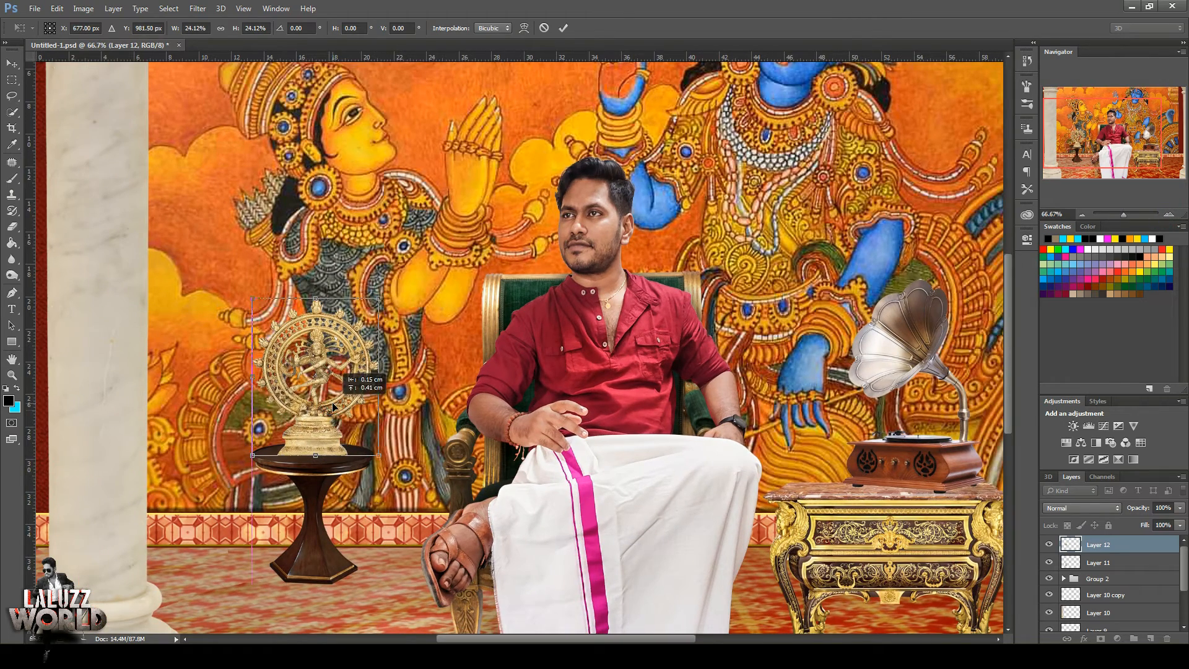
key("Return")
Duplicate the statue and table layers, merge the copies into one layer, and place it below the originals.
left_click(1121, 567, "ctrl")
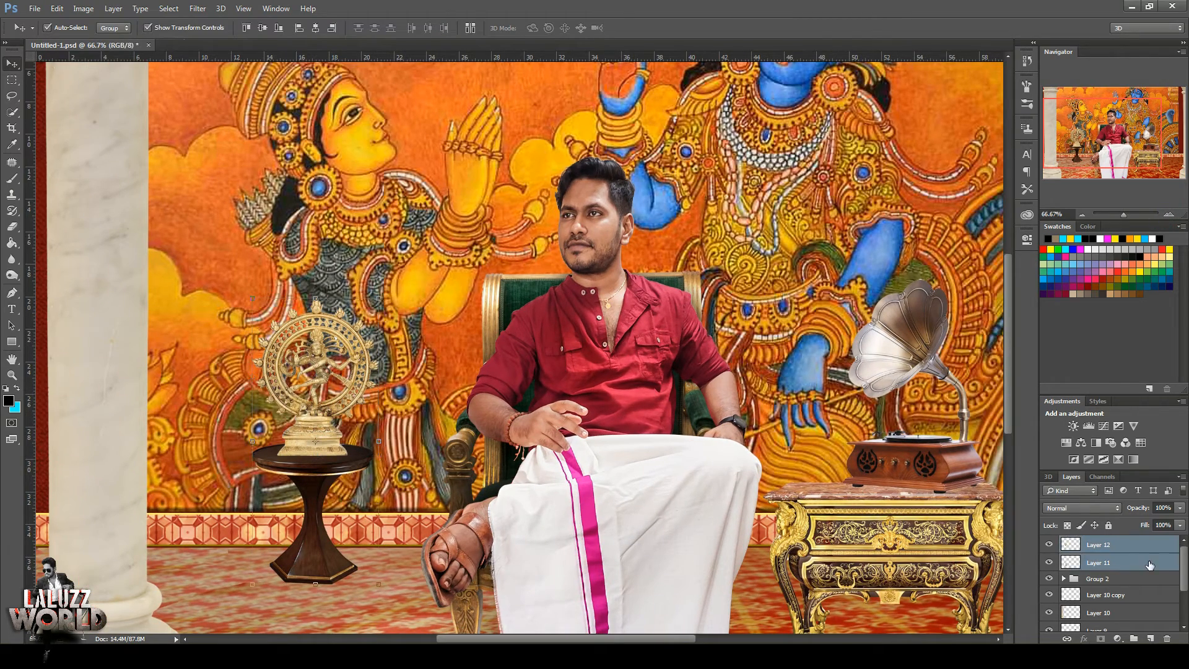
left_click_drag(1149, 566, 1151, 638)
right_click(1132, 567)
left_click(1072, 372)
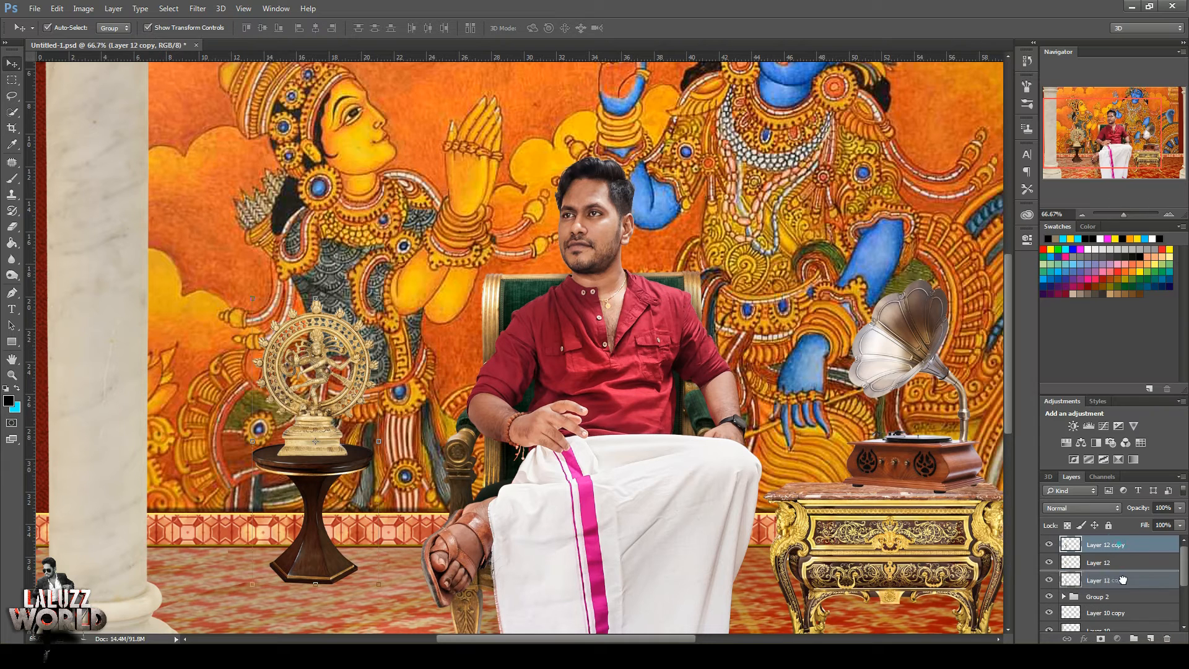
Blacken the merged statue and table copy with Hue/Saturation: hue -180, saturation -100 and minimum lightness.
left_click(114, 8)
left_click(83, 9)
mouse_move(124, 41)
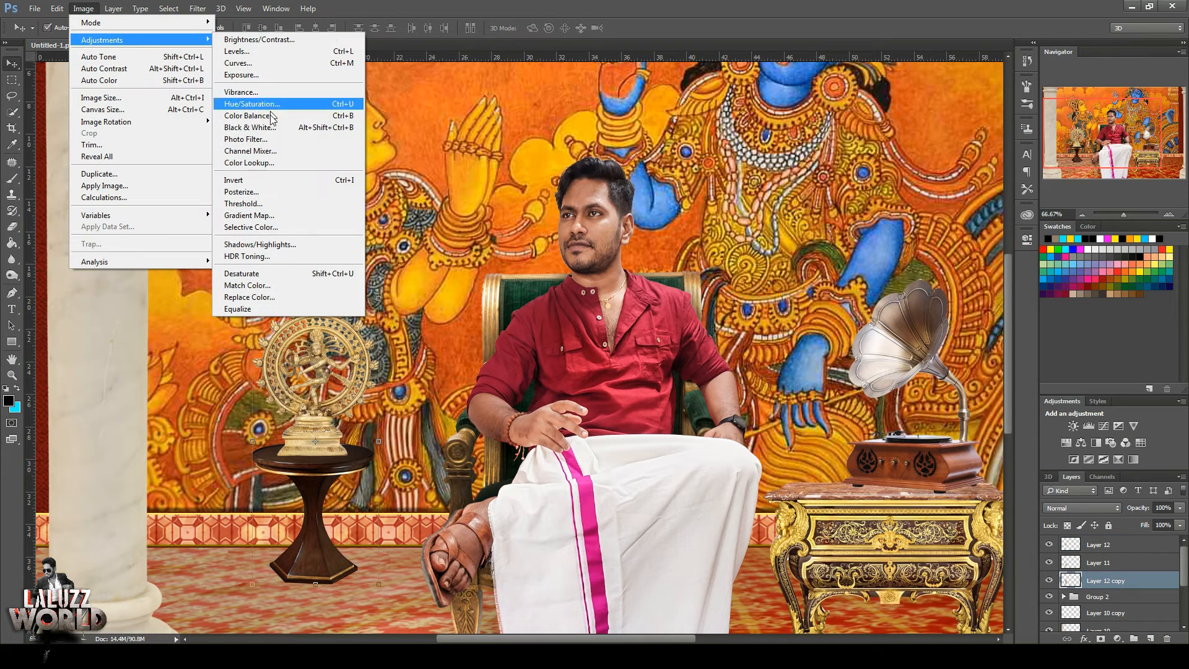
left_click(261, 102)
left_click_drag(839, 267, 775, 270)
left_click_drag(838, 299, 776, 301)
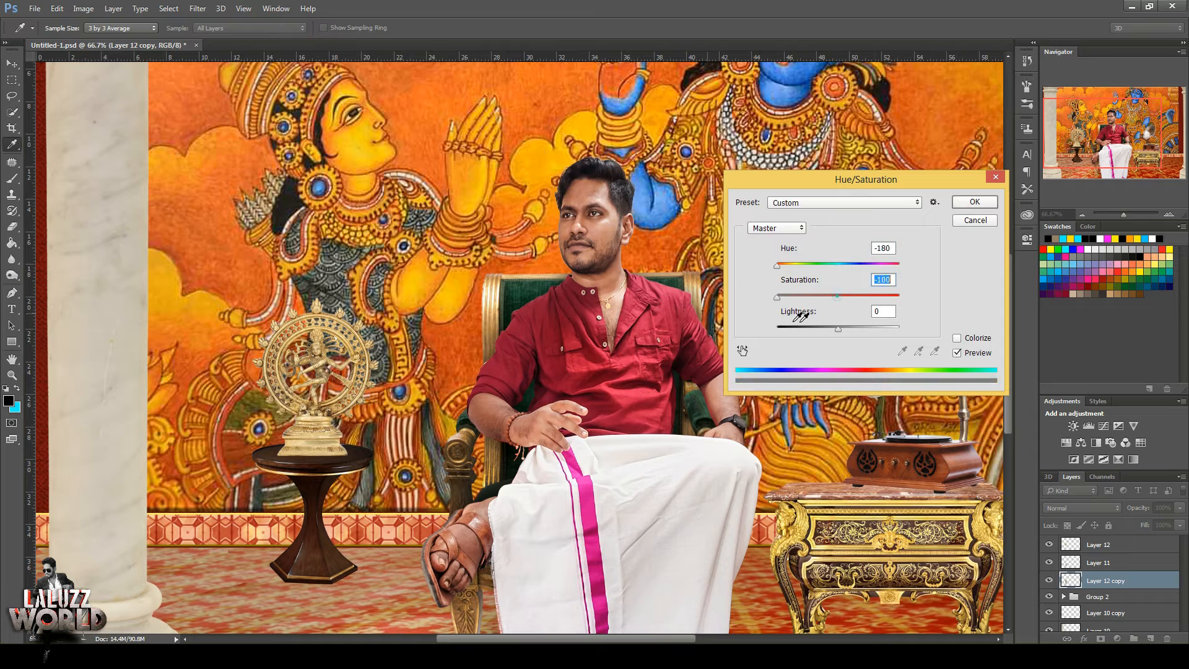
left_click_drag(839, 330, 776, 331)
left_click(975, 203)
Apply a 9.4-pixel Gaussian Blur to the blackened statue and table copy and add a layer mask to it.
left_click(197, 9)
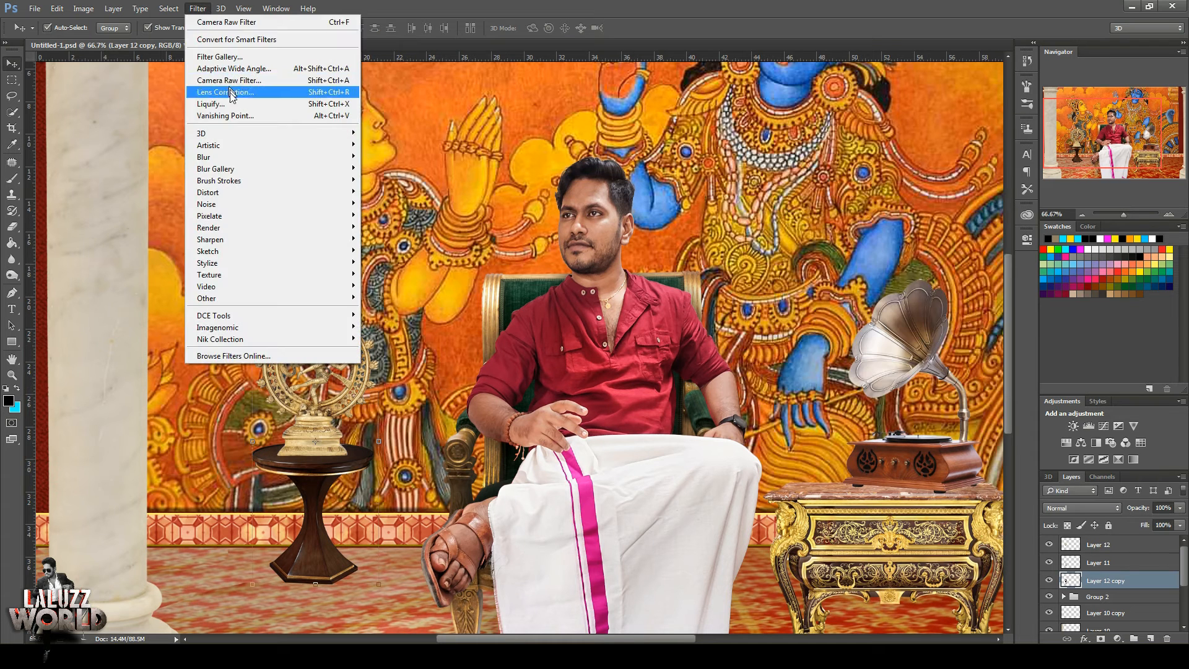
mouse_move(235, 155)
left_click(396, 241)
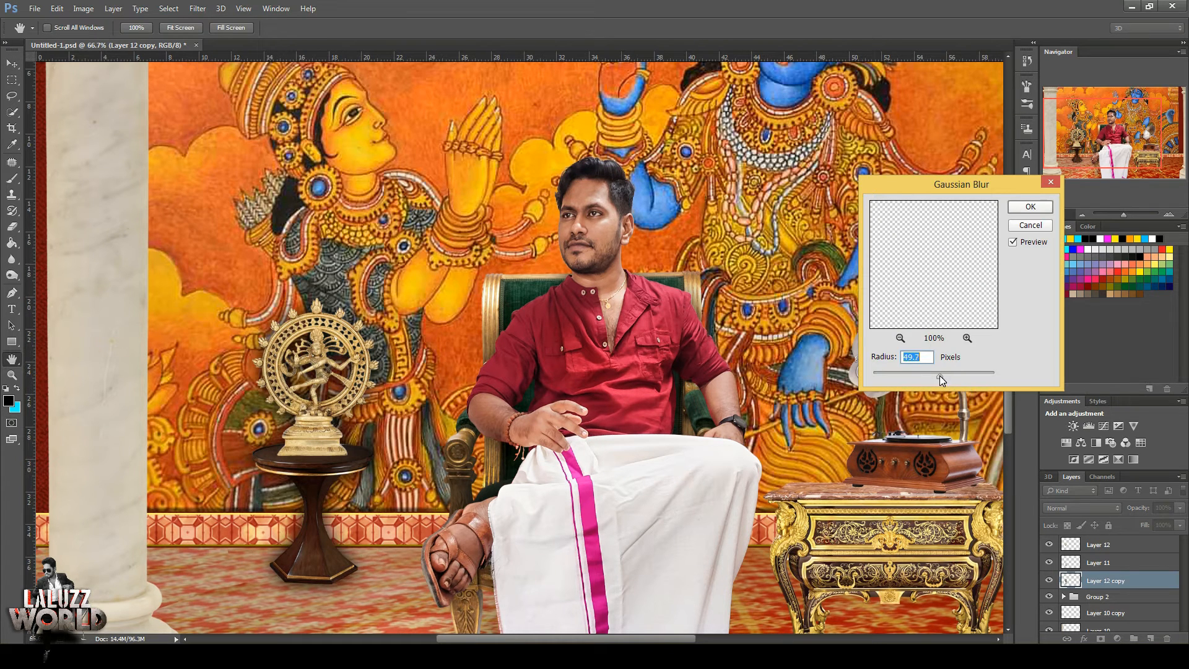
left_click_drag(941, 379, 914, 376)
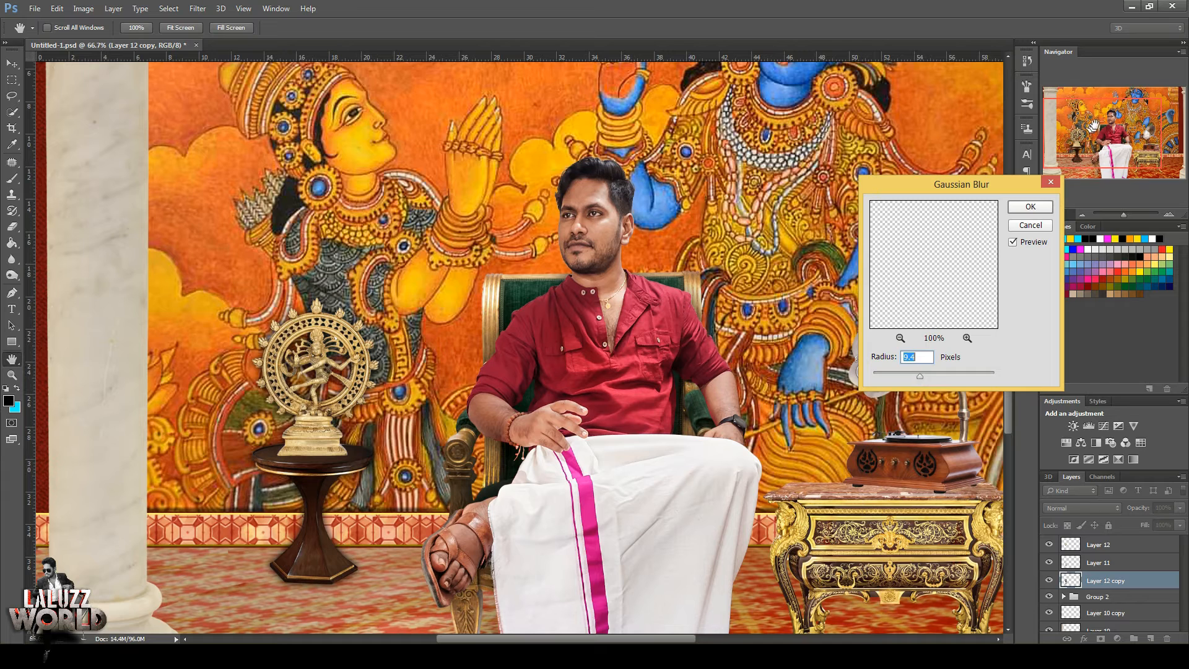
left_click(1030, 206)
left_click(1101, 639)
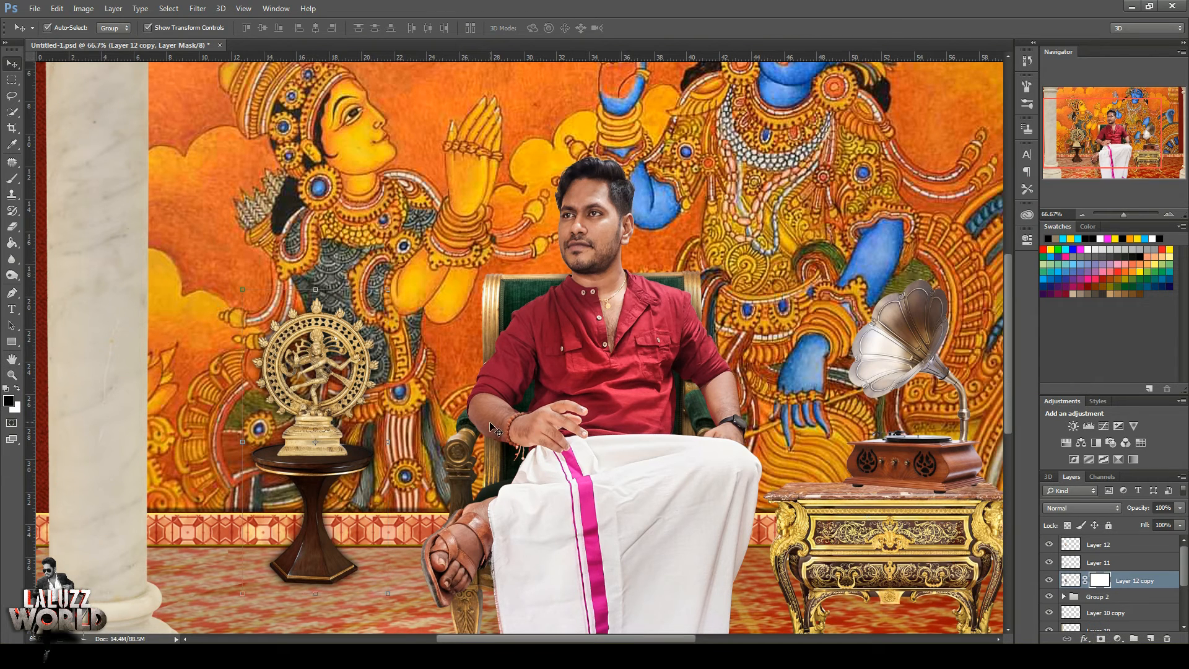
Invert the layer mask of the blackened statue and table copy so the shadow is hidden.
double_click(1094, 578)
left_click_drag(1009, 307, 1005, 353)
left_click(980, 353)
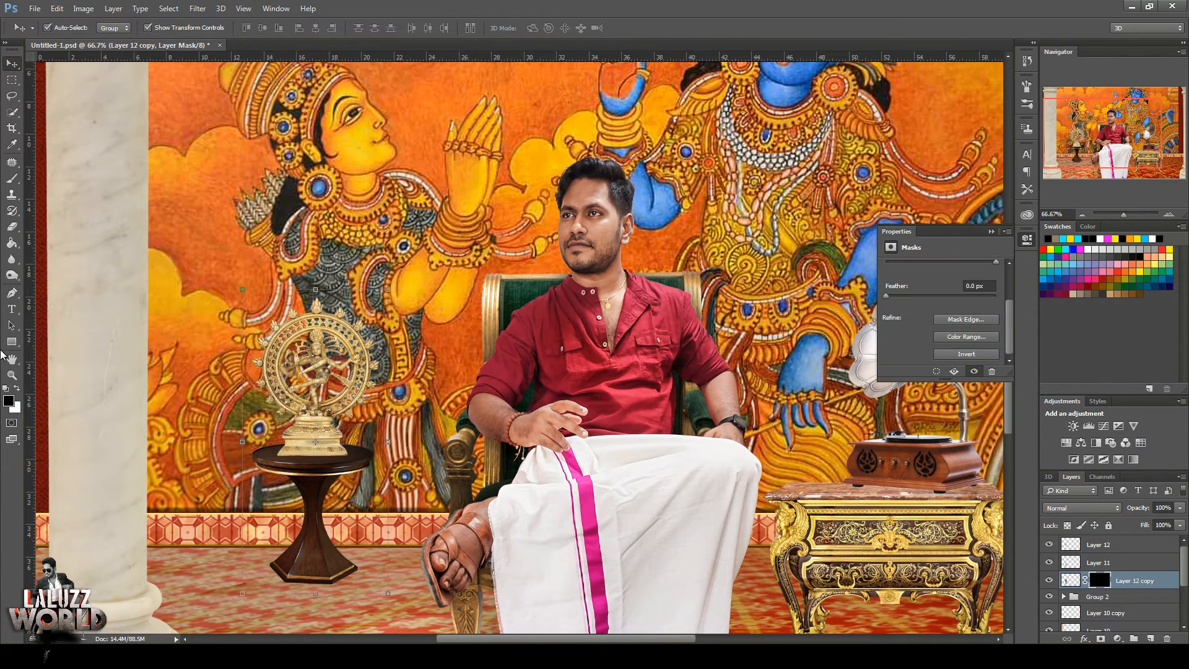
Paint white on the mask around the statue with a 400-pixel brush, and reduce the brush size to 125.
key("b")
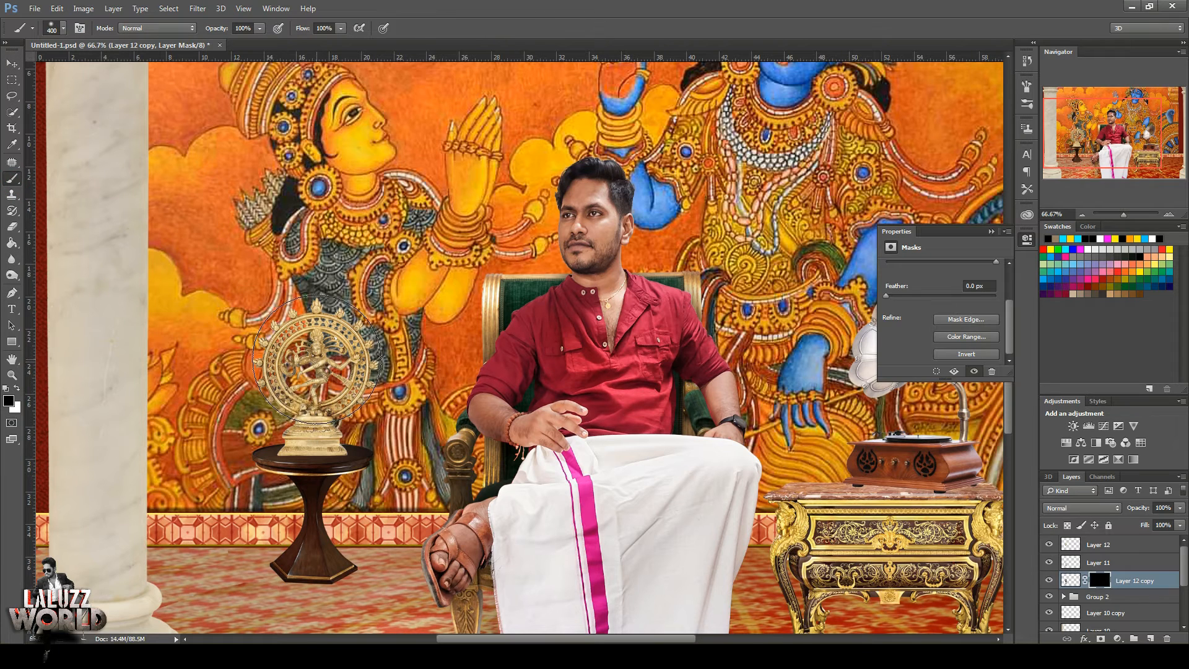
left_click(17, 389)
left_click(315, 370)
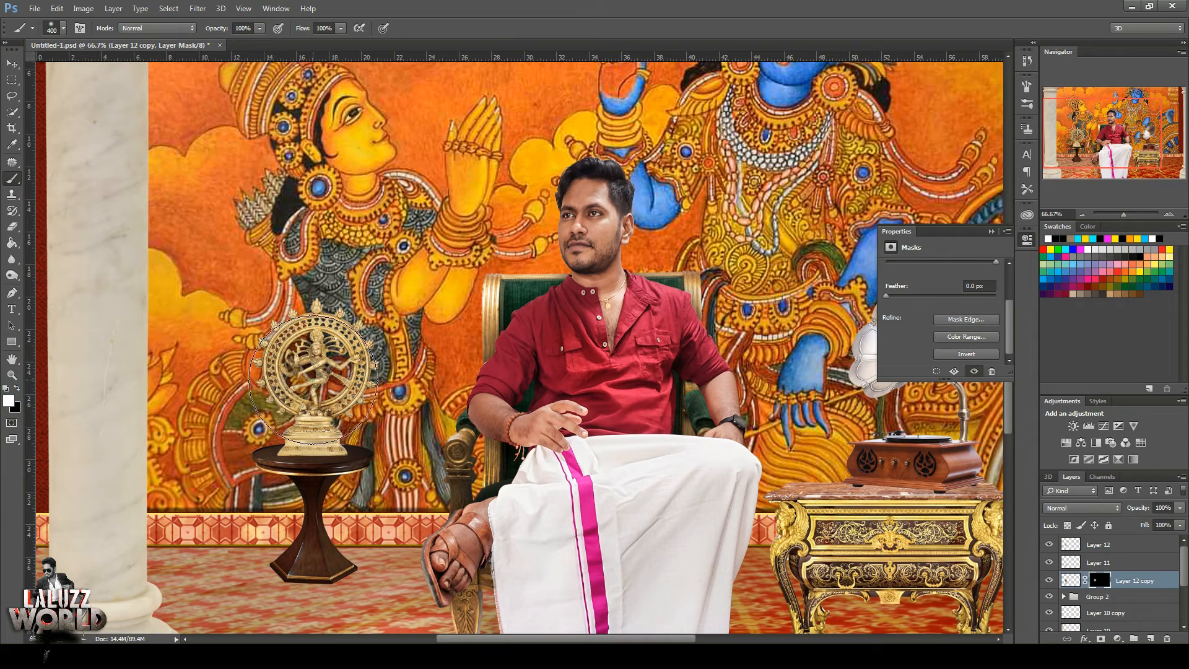
left_click(413, 394)
left_click(249, 390)
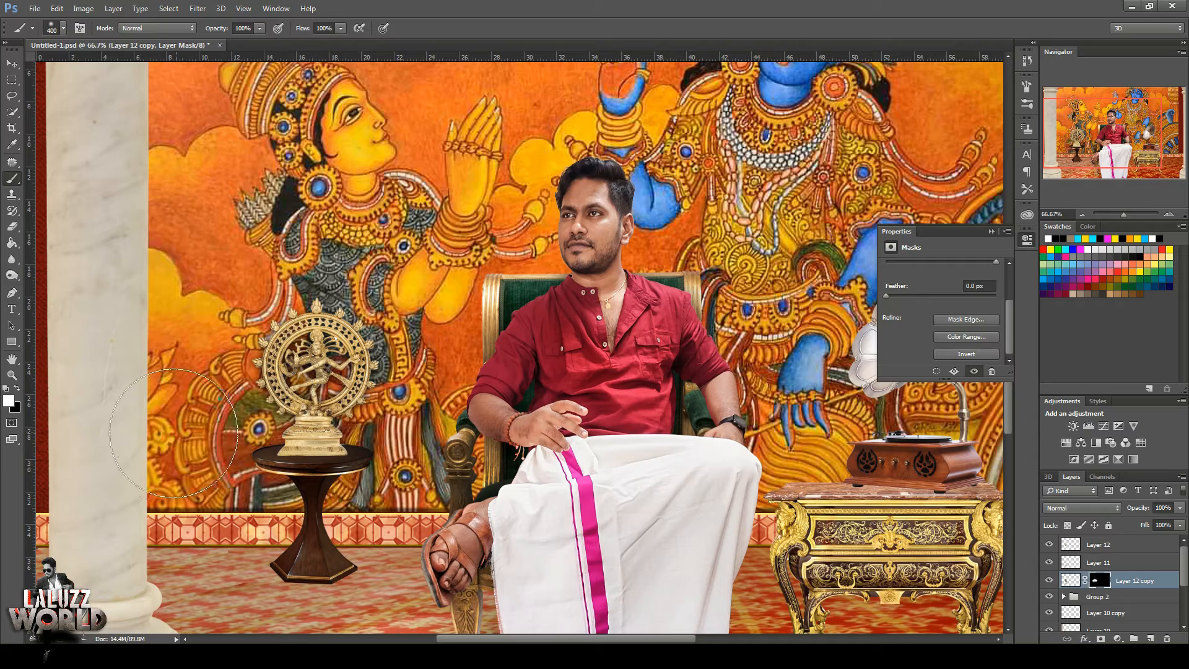
key("bracketleft")
key("bracketleft")
key("bracketleft")
key("bracketleft")
key("bracketleft")
key("bracketleft")
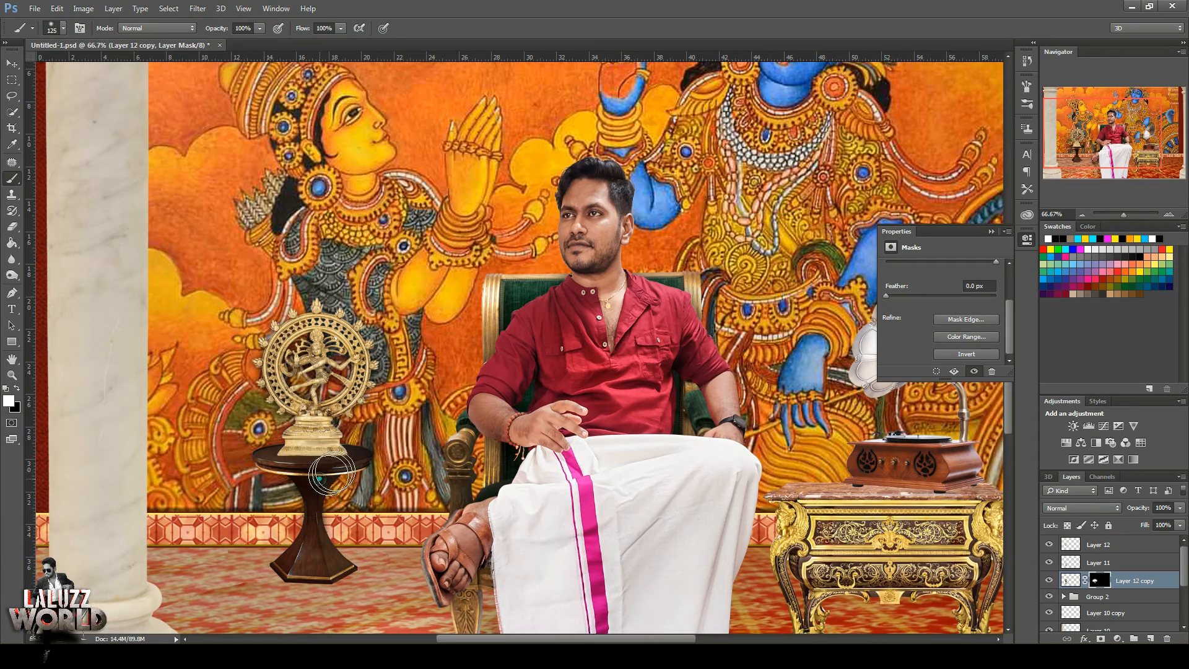
Add a new layer directly above the chest layer, Layer 8.
left_click_drag(1095, 147, 1092, 189)
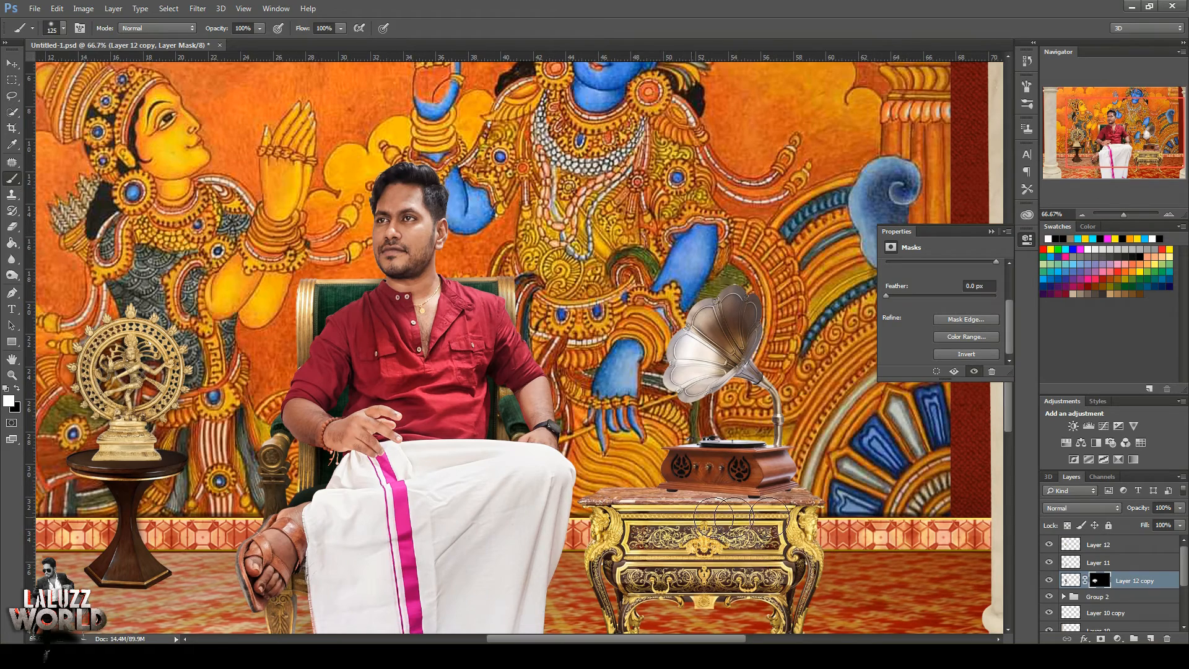
key("v")
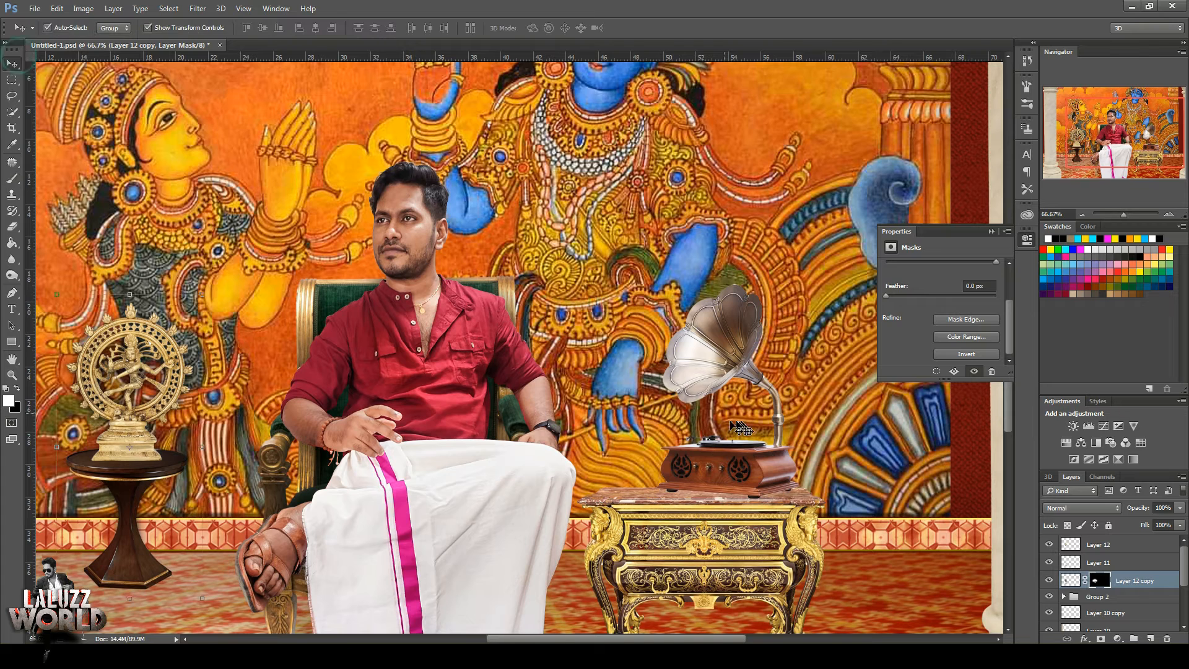
scroll(1109, 582, "down", 3)
left_click(1109, 572)
left_click(1151, 639)
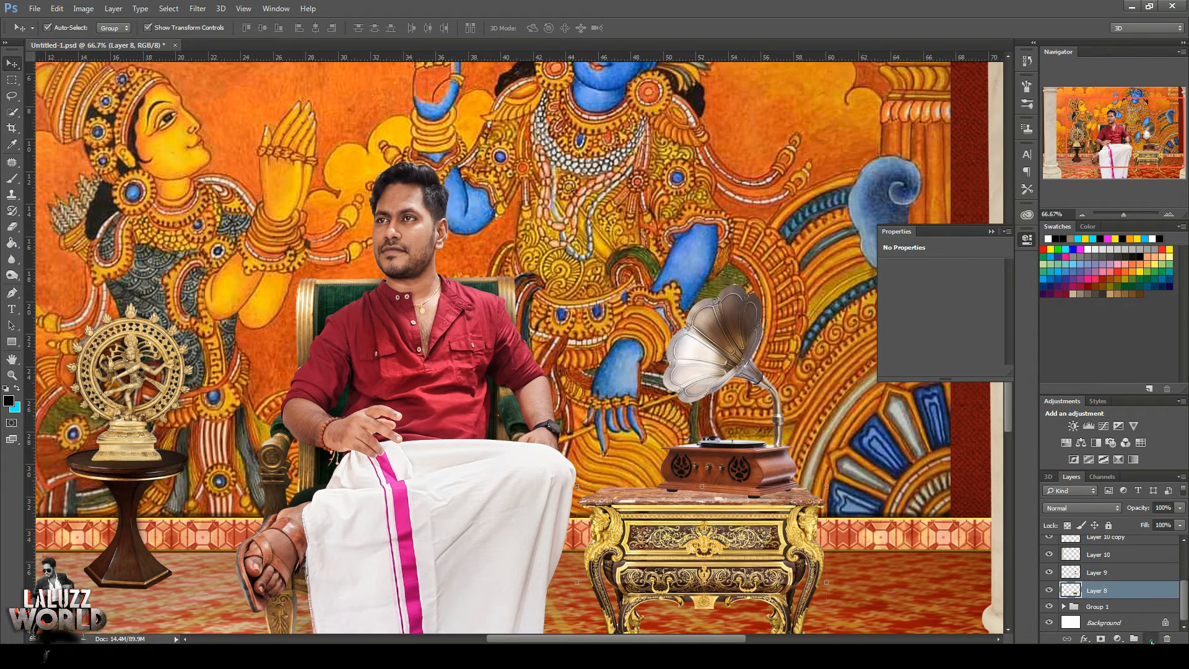
Outline a thin contact-shadow shape under the gramophone's base with the Pen tool and convert it to a selection.
left_click(11, 178)
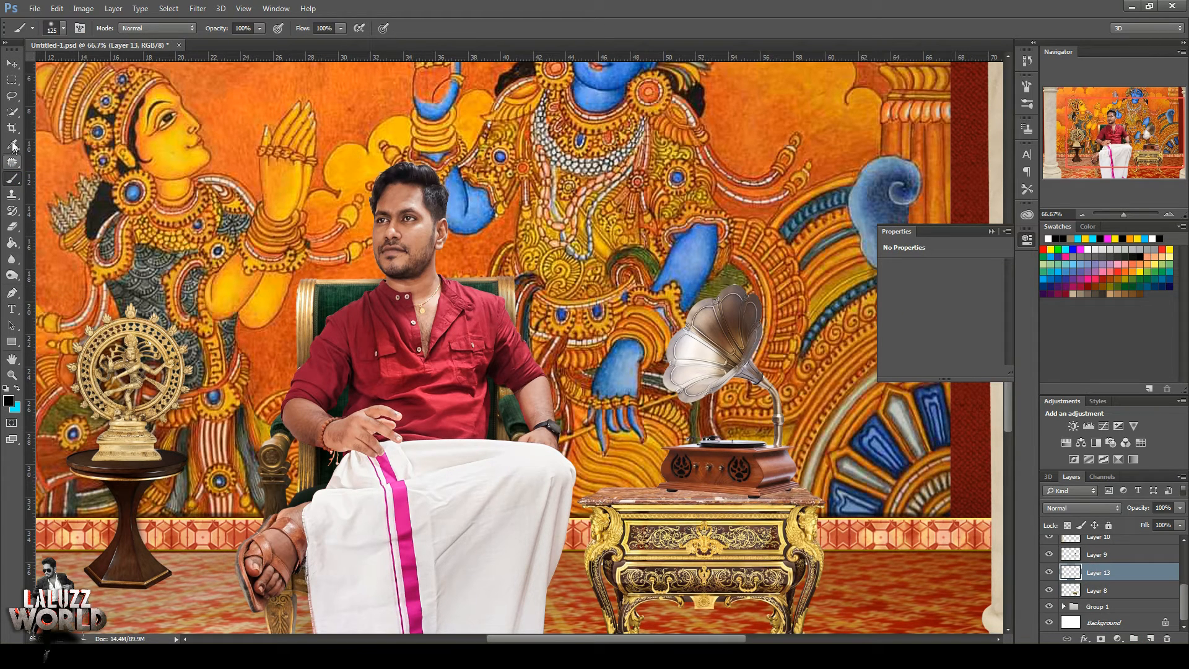
left_click(12, 293)
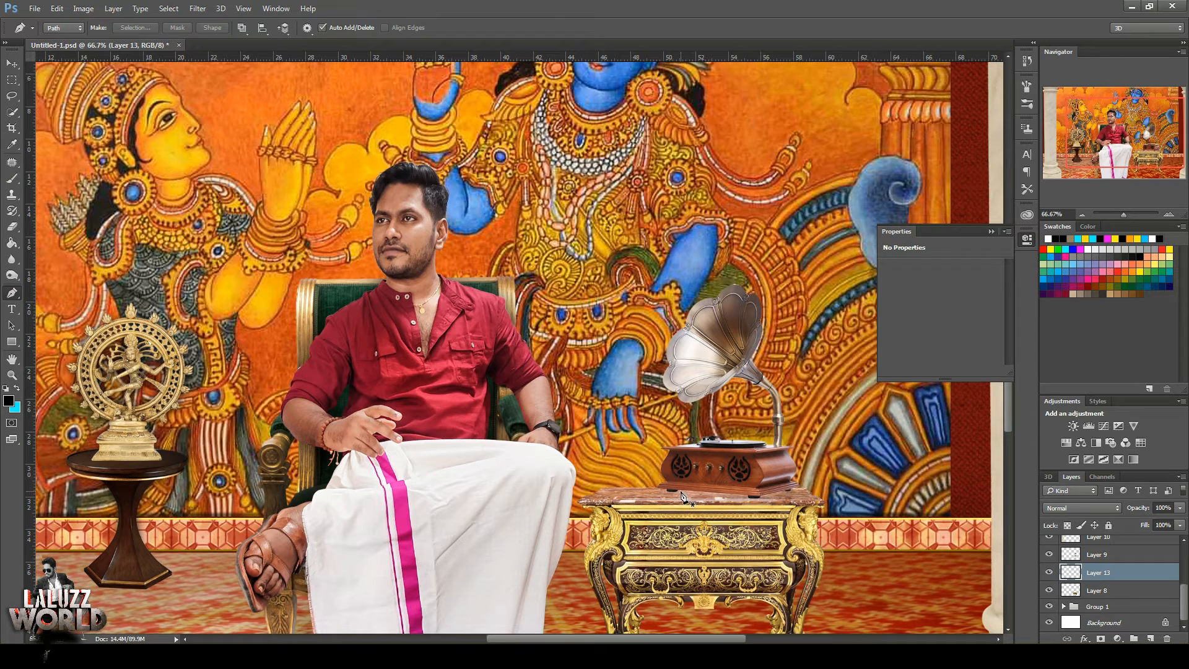
left_click(682, 494)
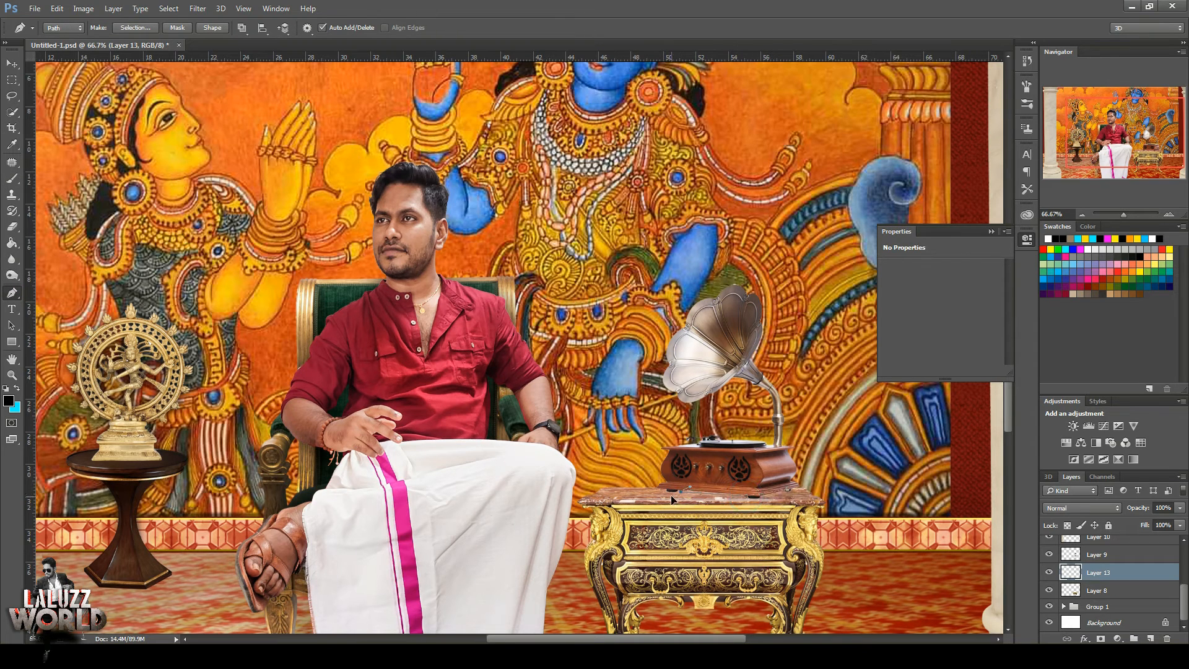
key("ctrl+Return")
Try to fill the selection beneath the gramophone with black and soften it with a Gaussian Blur.
left_click(11, 243)
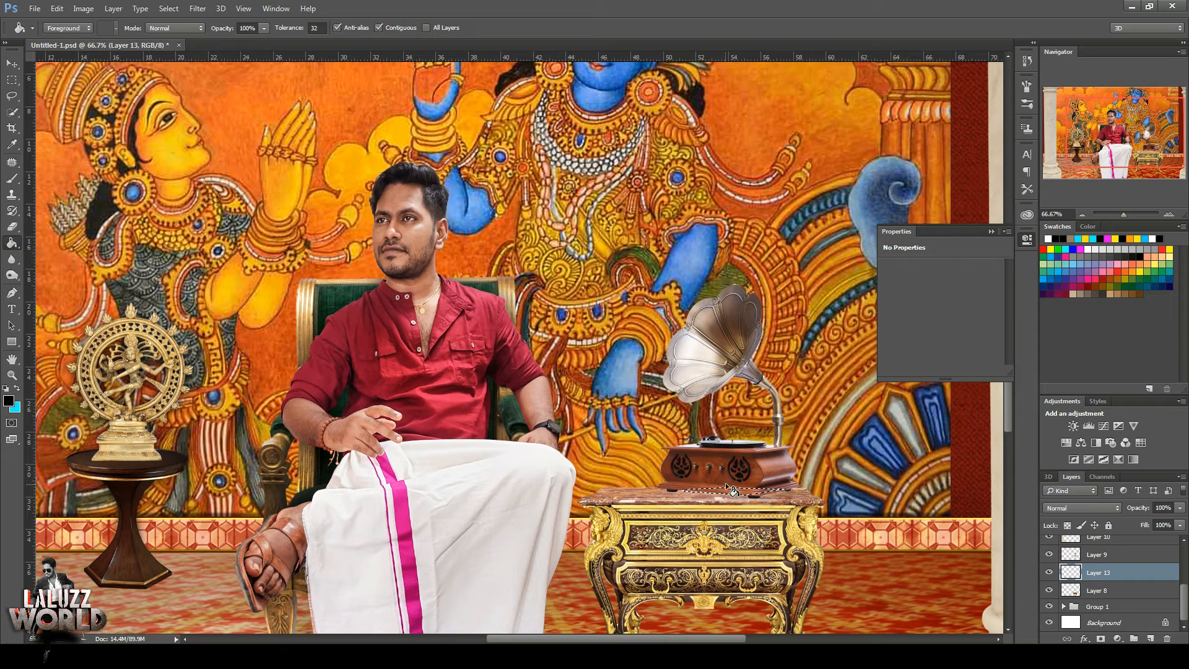
left_click(736, 493)
key("ctrl+d")
key("m")
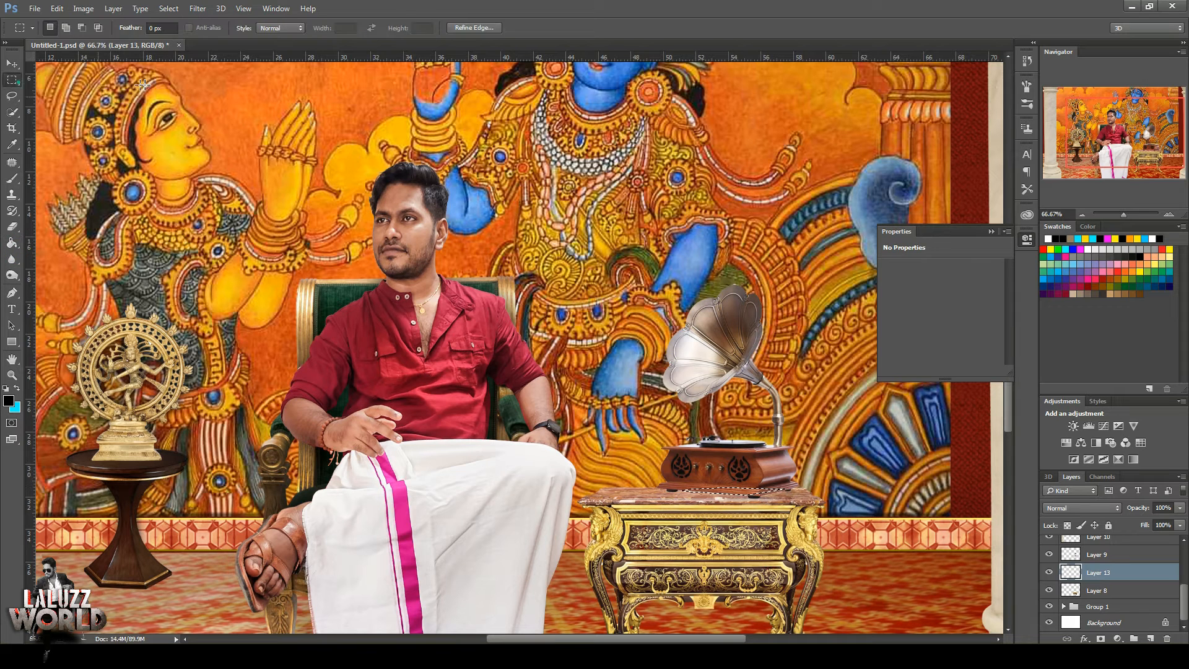
left_click(197, 10)
mouse_move(254, 159)
left_click(394, 207)
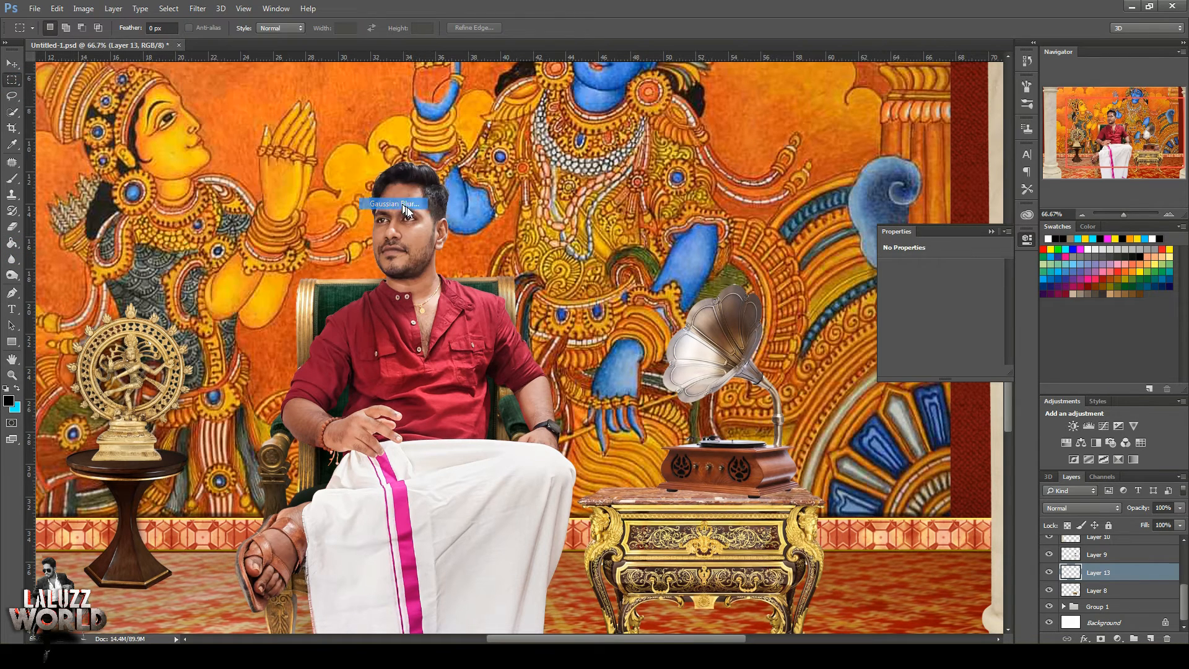
left_click(597, 248)
Hide the gramophone layer and create a black Solid Color fill layer from the selection on the chest top.
left_click(1050, 553)
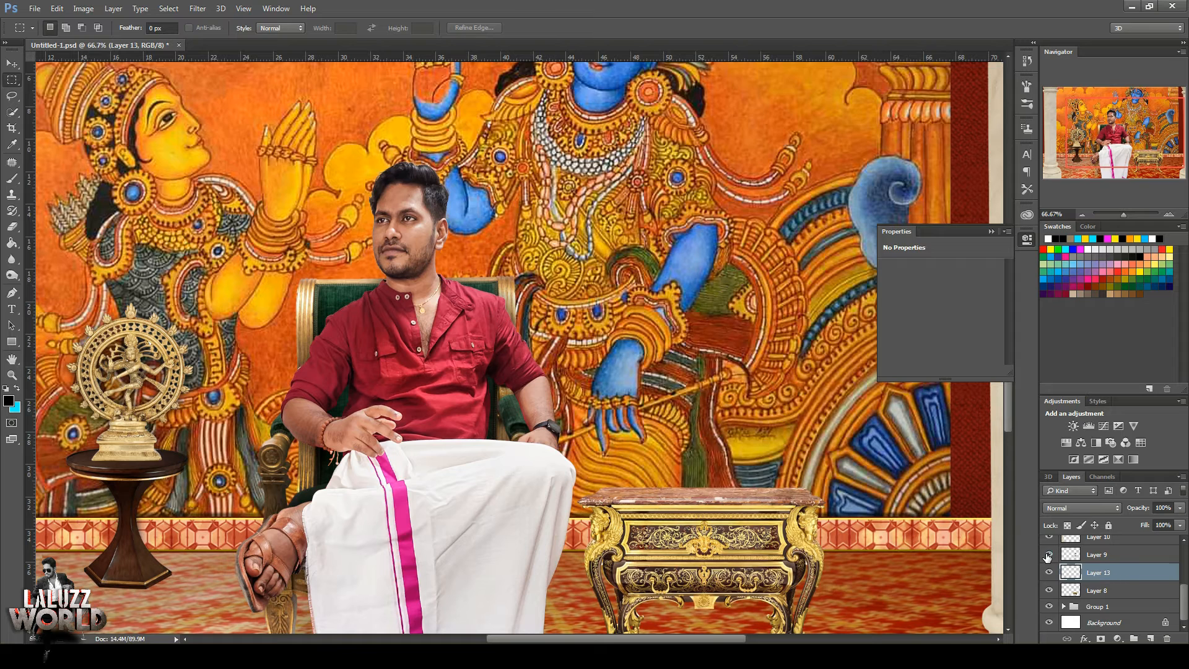
left_click(1050, 553)
left_click(1050, 553)
left_click(12, 242)
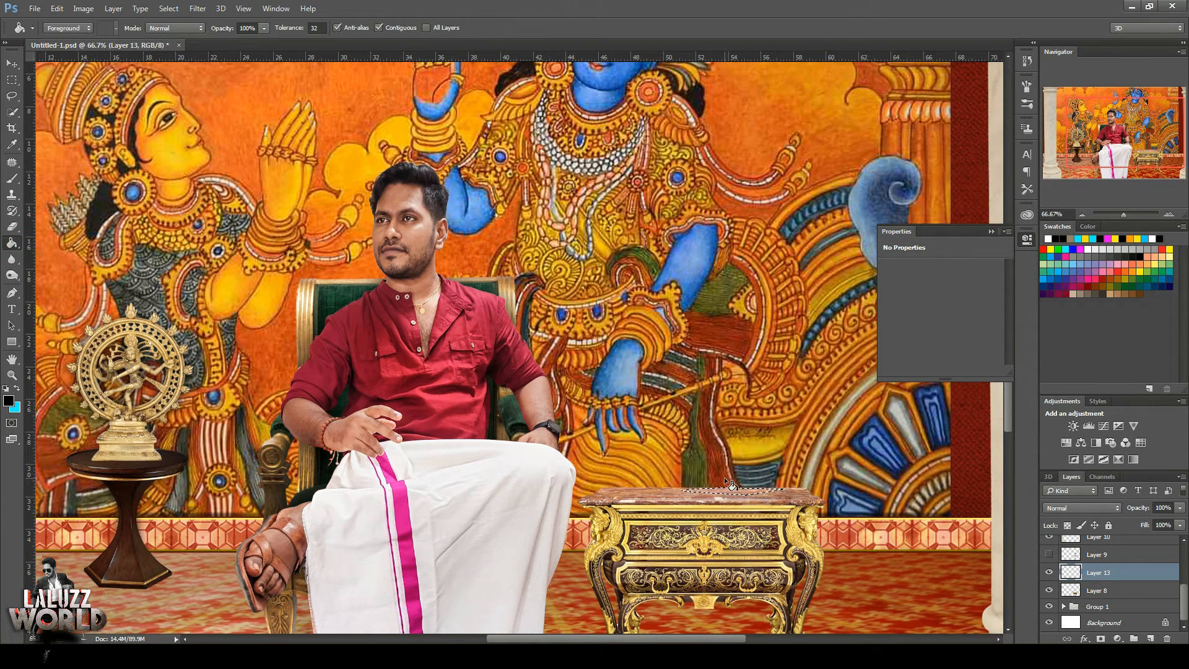
left_click(1118, 639)
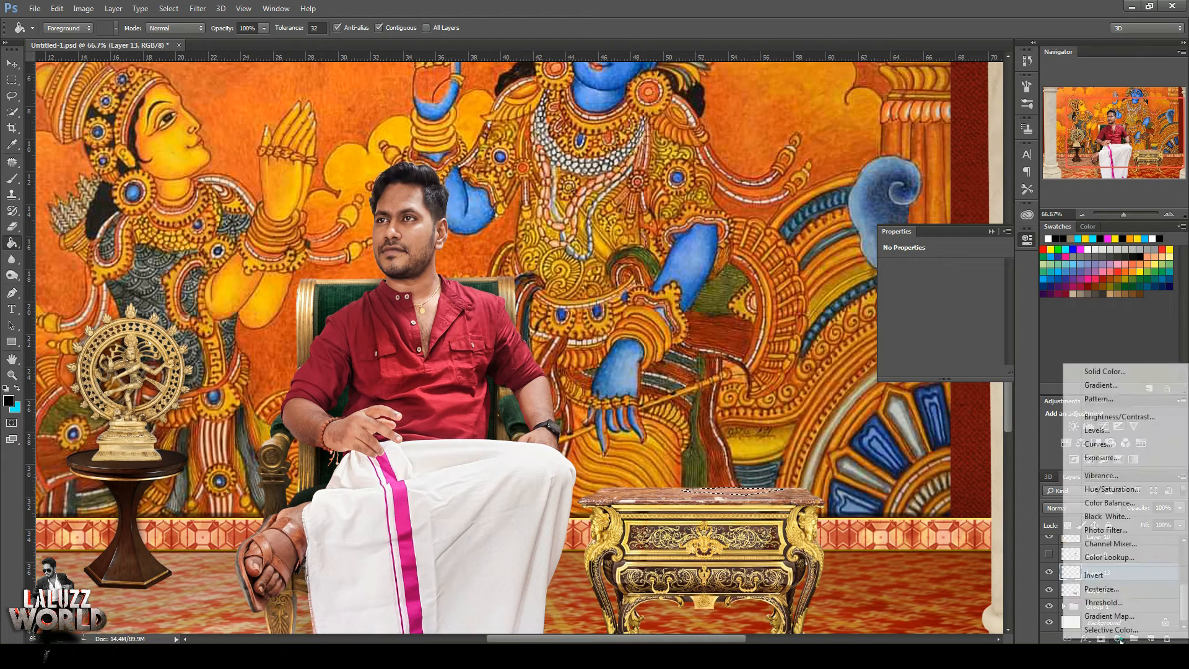
left_click(1102, 374)
left_click(1146, 388)
Rasterize the black color fill layer and apply its layer mask.
right_click(1101, 577)
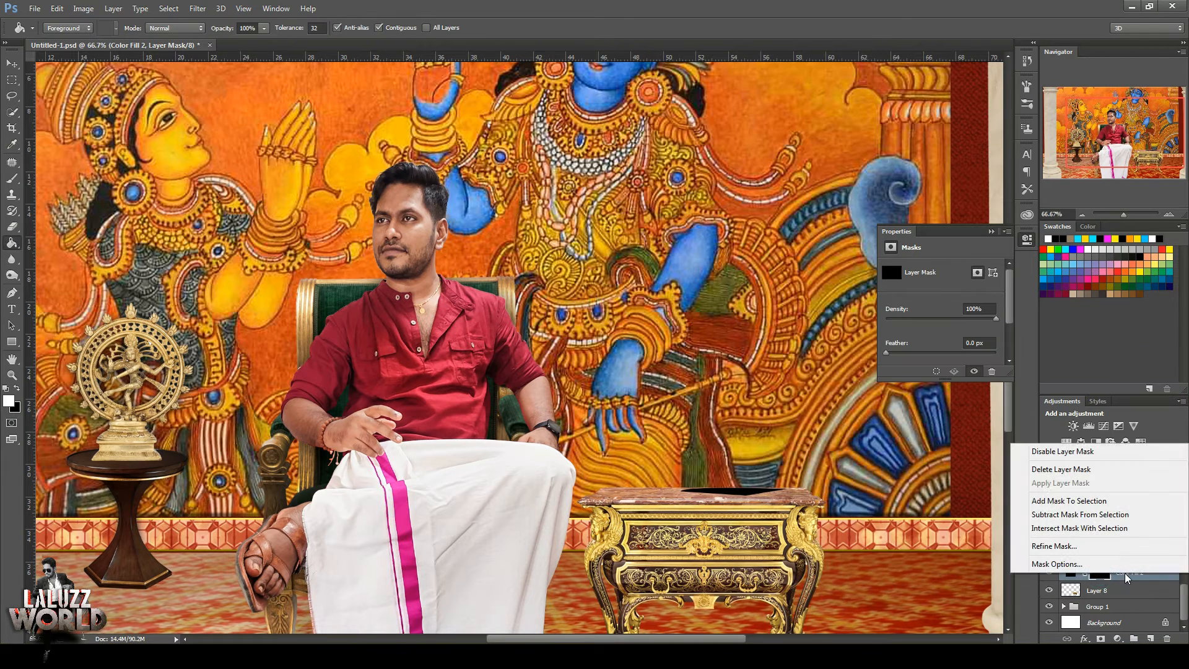
right_click(1127, 576)
left_click(1060, 177)
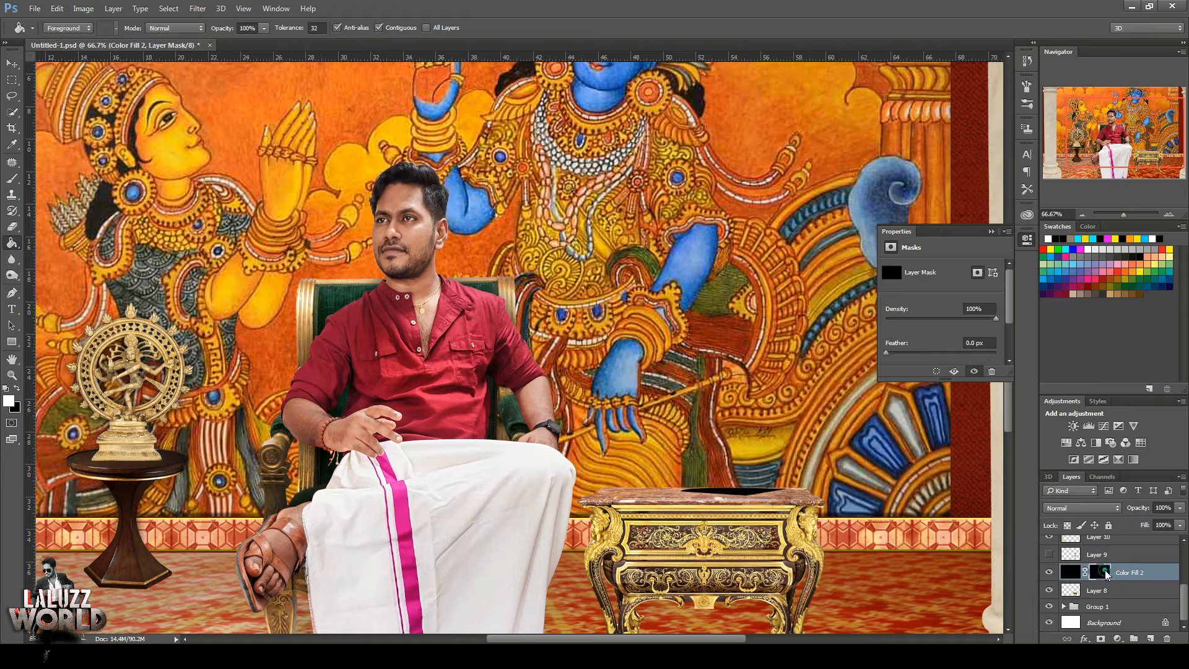
right_click(1103, 572)
left_click(1075, 476)
Apply a Gaussian Blur to the black shape on the chest top and show the gramophone layer again.
left_click(198, 8)
mouse_move(240, 166)
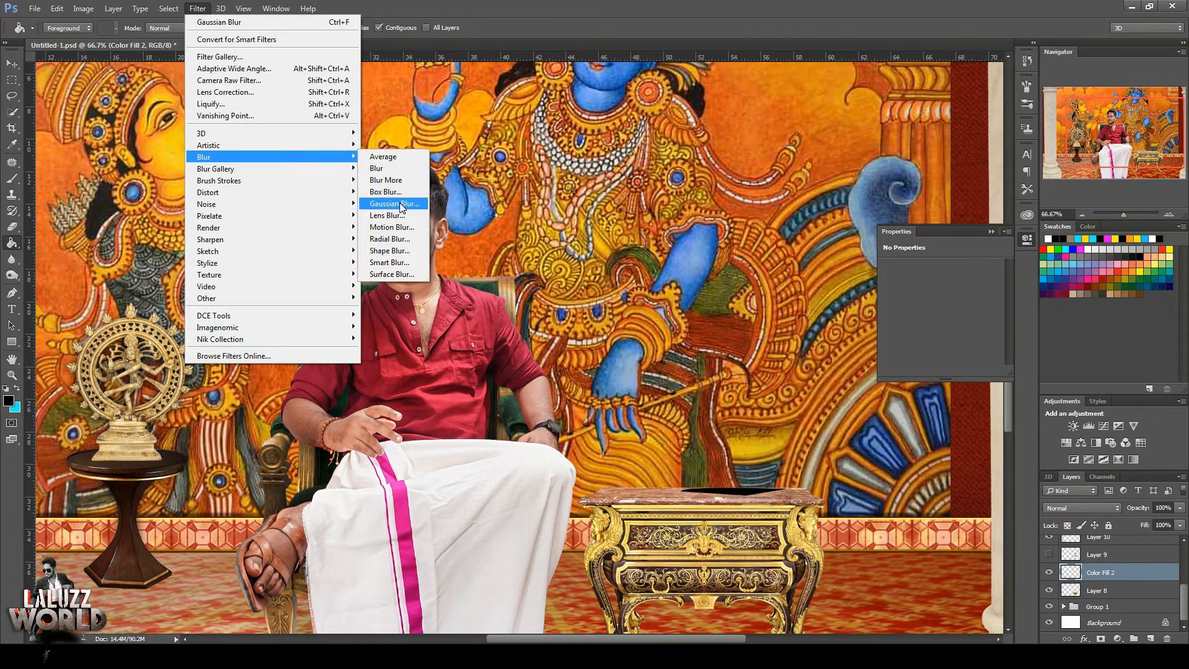
left_click(396, 207)
left_click(1030, 207)
left_click(1049, 555)
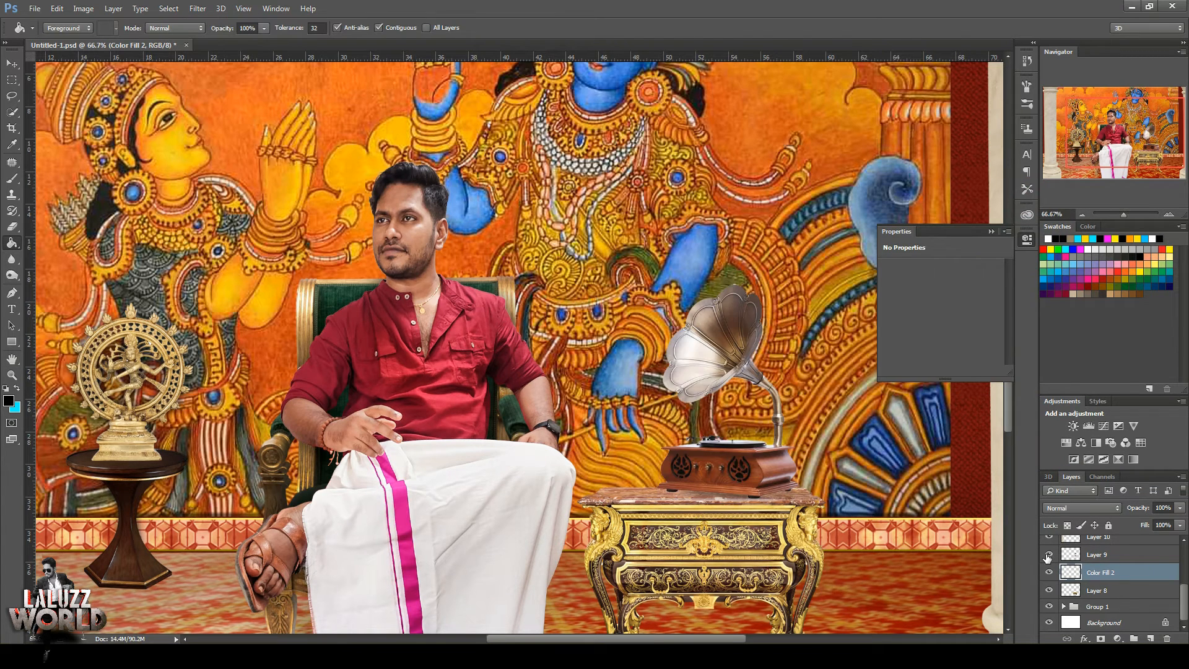
Free-transform the blurred contact shadow to stretch it slightly beneath the gramophone's base.
key("ctrl+t")
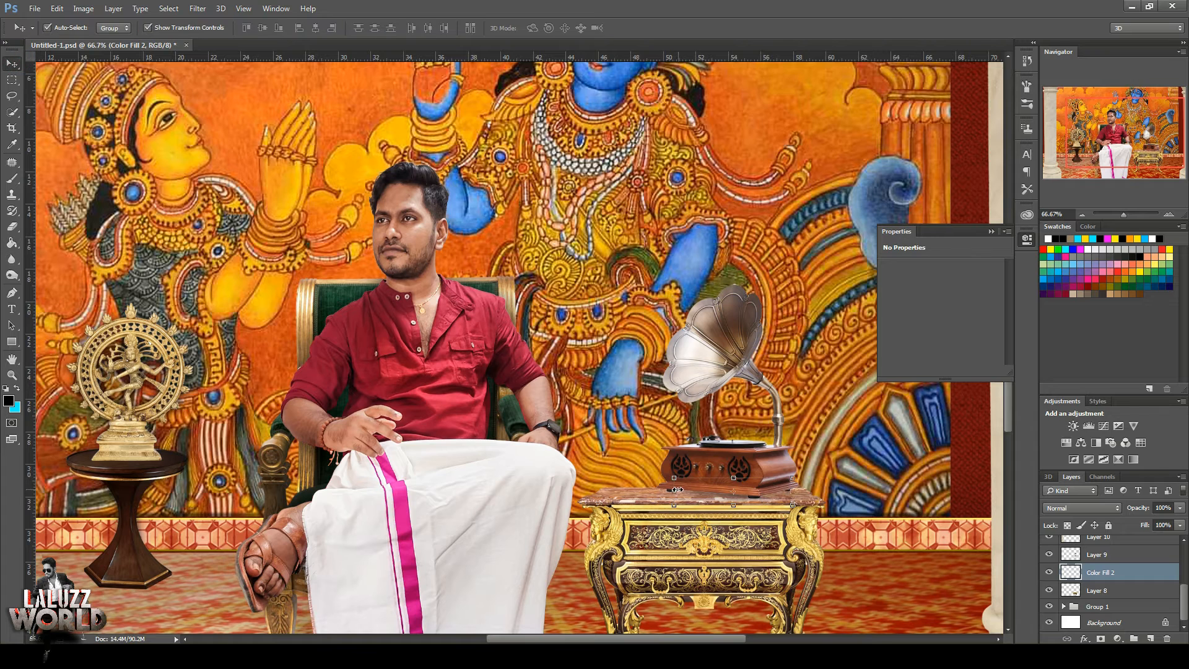
left_click_drag(795, 490, 806, 488)
key("Return")
Add a new layer above Group 1 and select a four-sided Pen tool shape on the carpet between the chest's legs.
left_click(889, 448)
left_click_drag(1141, 150, 1140, 161)
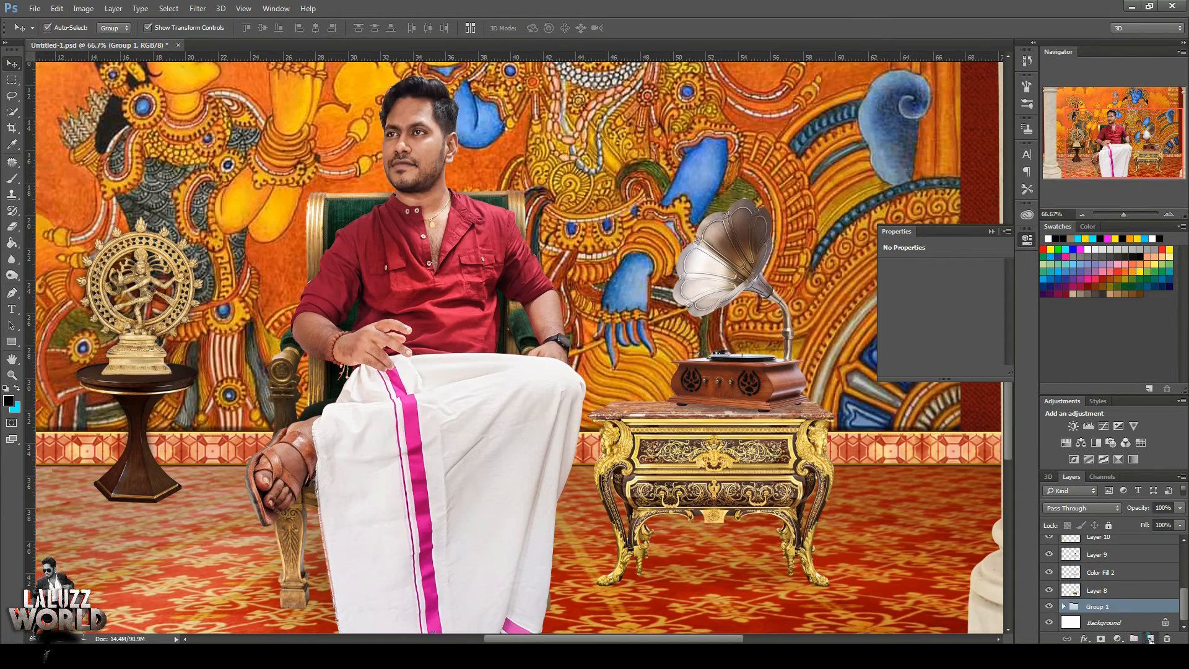
left_click(1150, 639)
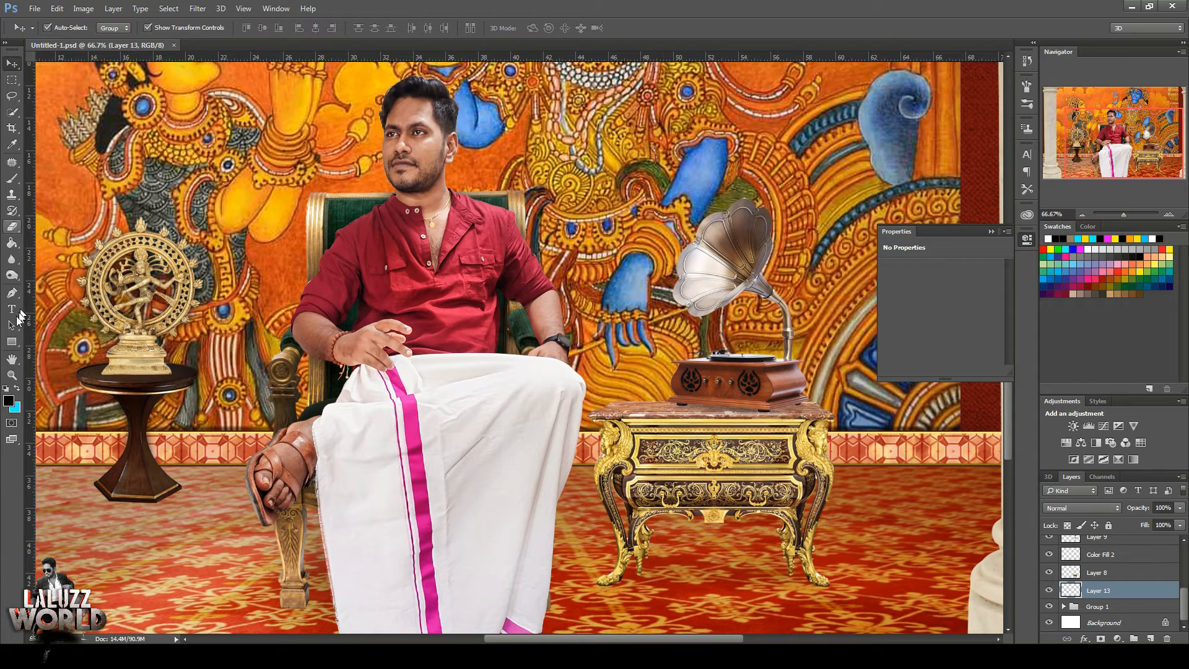
left_click(11, 293)
left_click(681, 551)
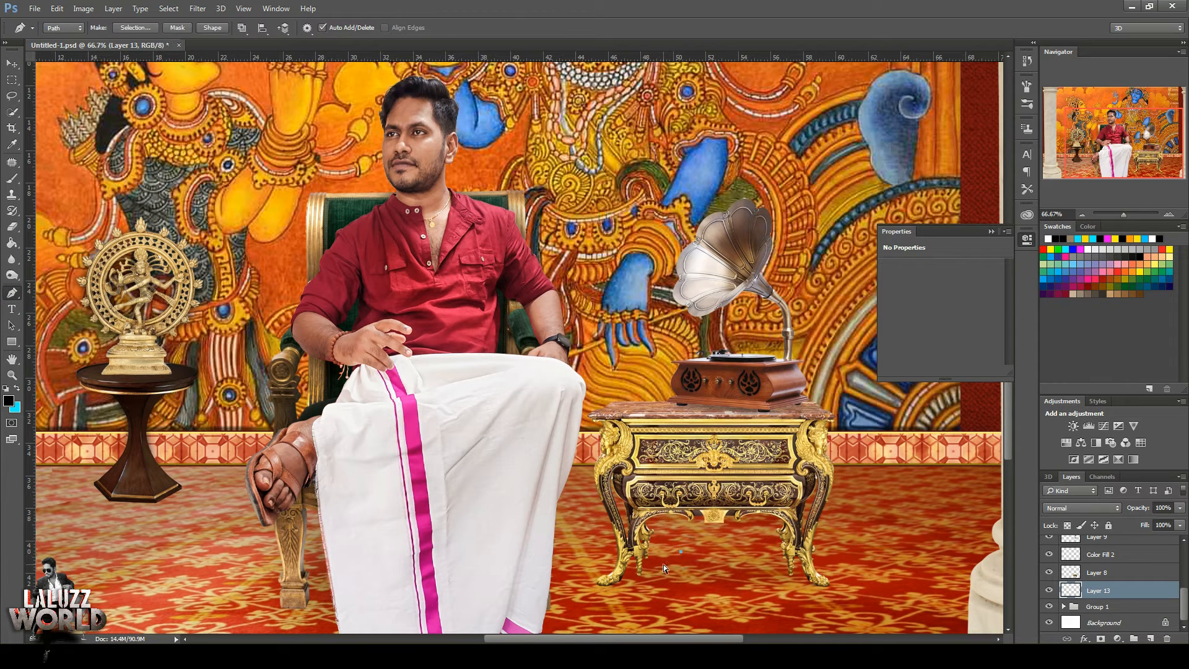
key("ctrl+z")
left_click(658, 552)
left_click(644, 575)
left_click(658, 552)
key("ctrl+Return")
Fill the four-sided selection under the chest with black and deselect it.
key("g")
left_click(689, 551)
key("ctrl+d")
key("m")
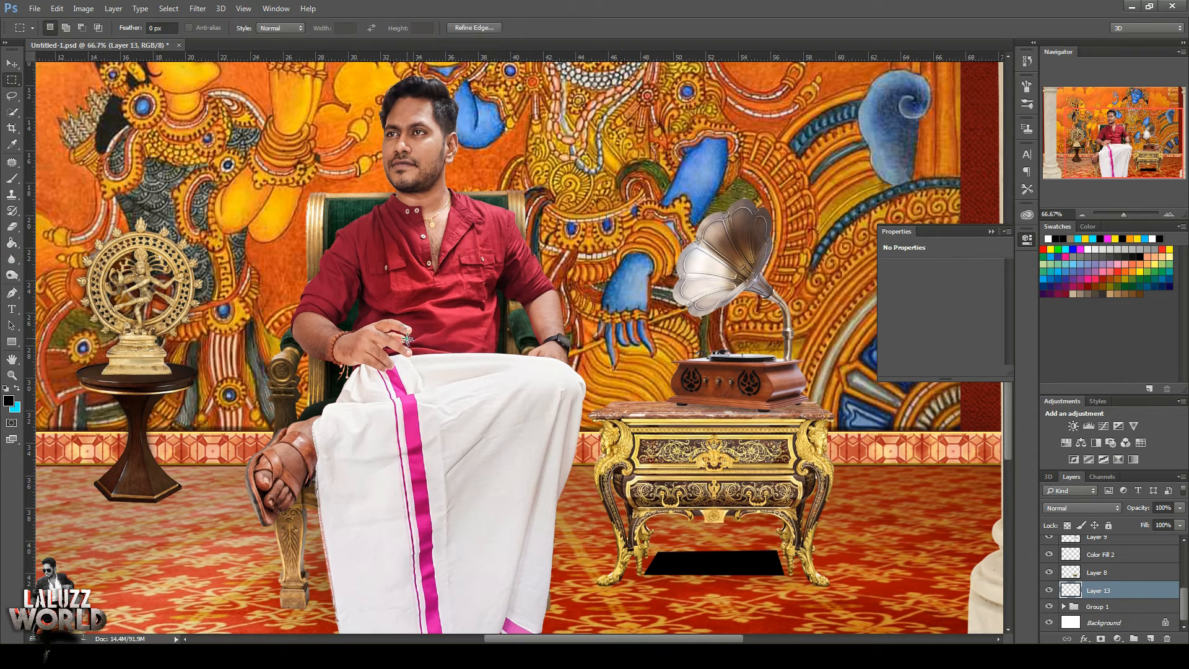
Soften the black floor shape under the chest with a Gaussian Blur and save the document.
left_click(197, 8)
mouse_move(205, 158)
left_click(390, 249)
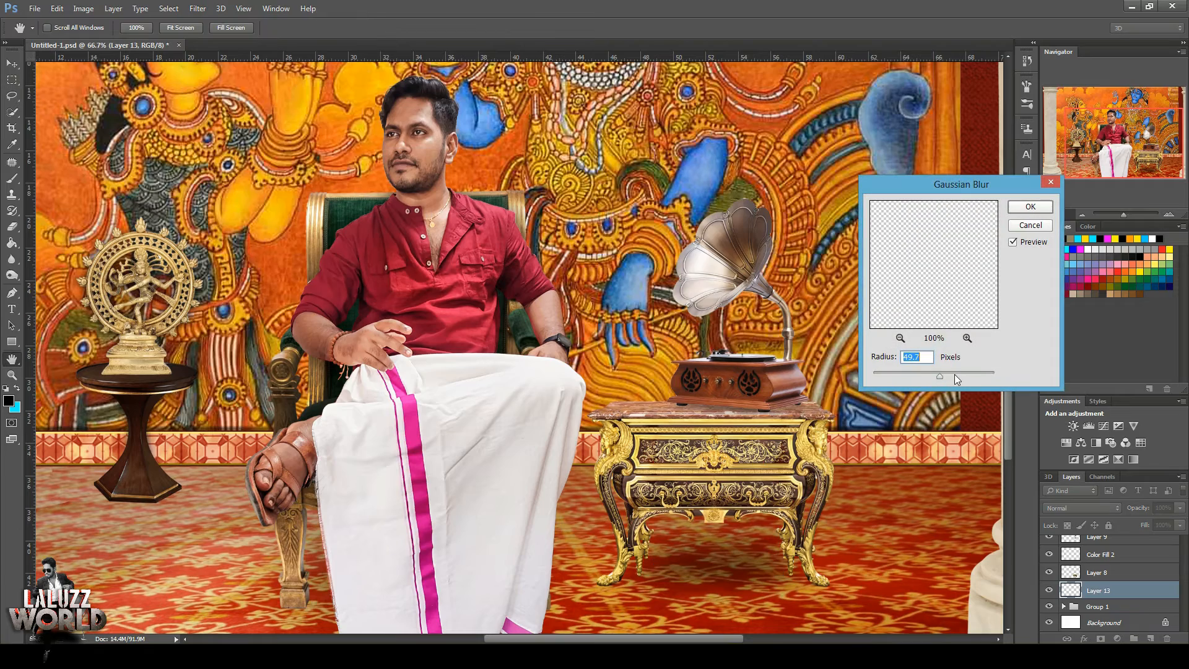
left_click_drag(939, 376, 937, 376)
left_click(1031, 208)
left_click(1083, 214)
left_click(1082, 215)
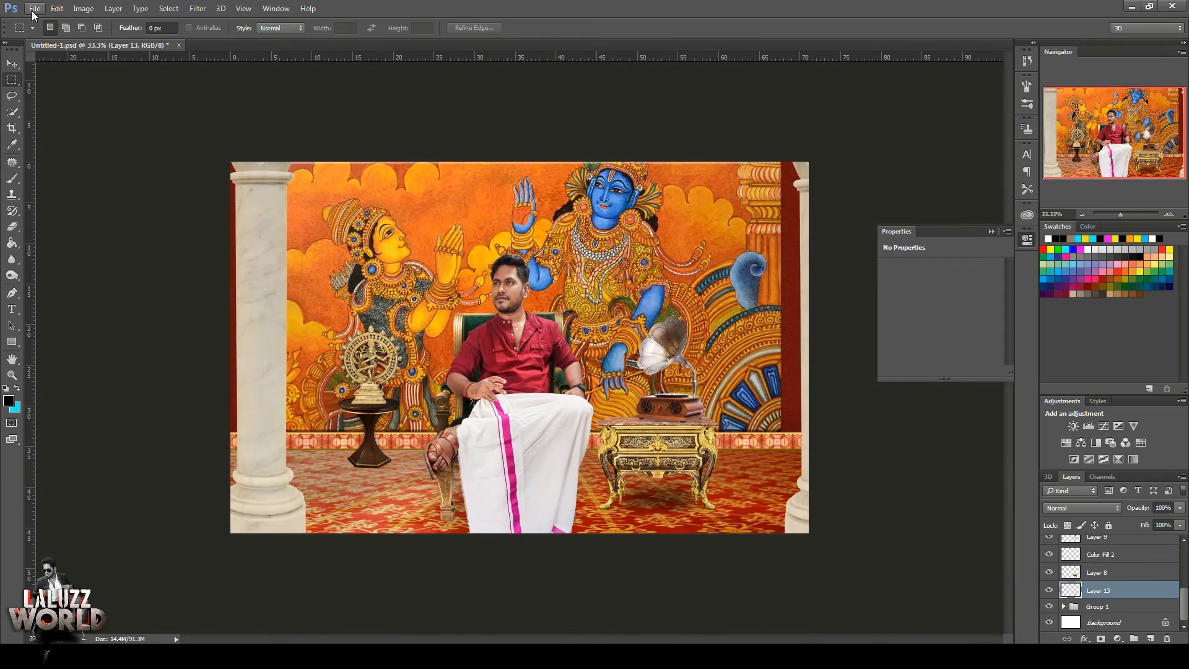
key("ctrl+s")
Open the image PinClipart.com_window-with-curtains-clipart_5637924 from the Desktop.
left_click(41, 10)
left_click(43, 31)
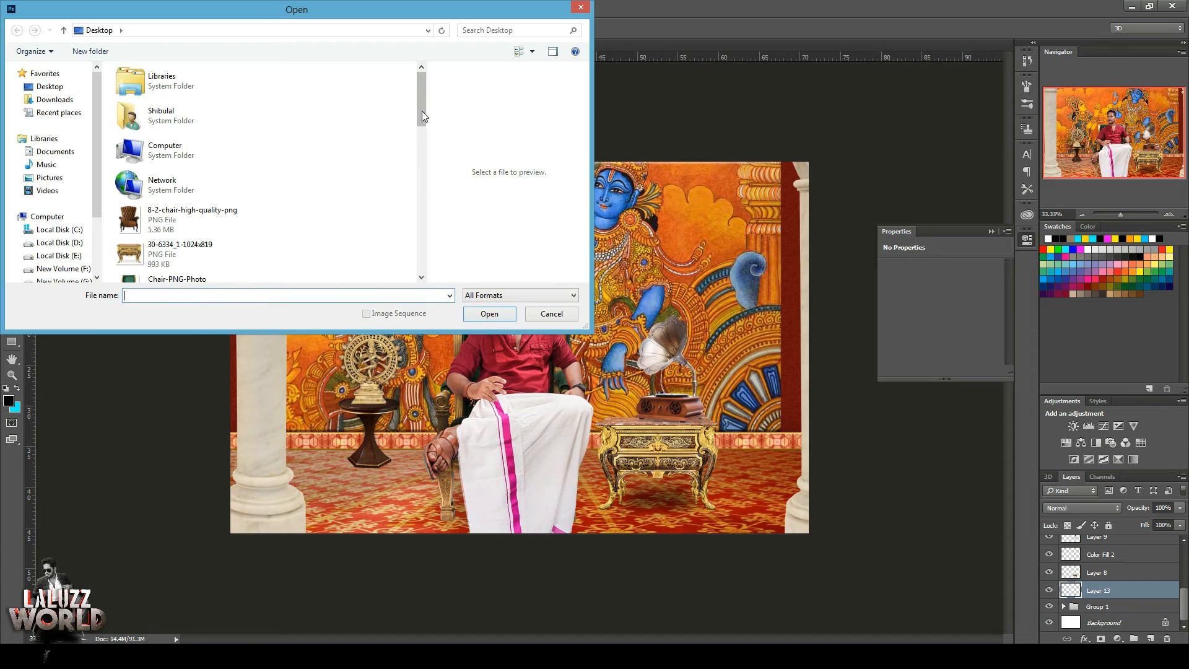
left_click_drag(423, 116, 420, 188)
left_click(204, 240)
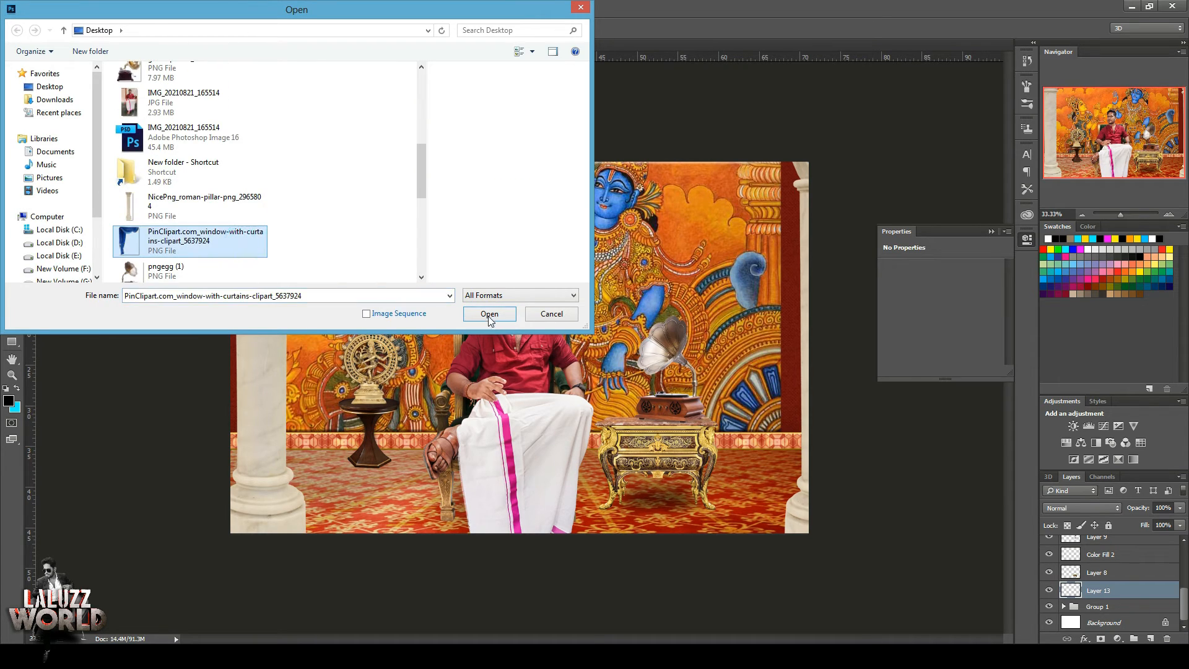
left_click(490, 314)
Bring the blue curtain into the room composite, close its source file, and place it behind the upper-left pillar.
left_click_drag(260, 45, 636, 202)
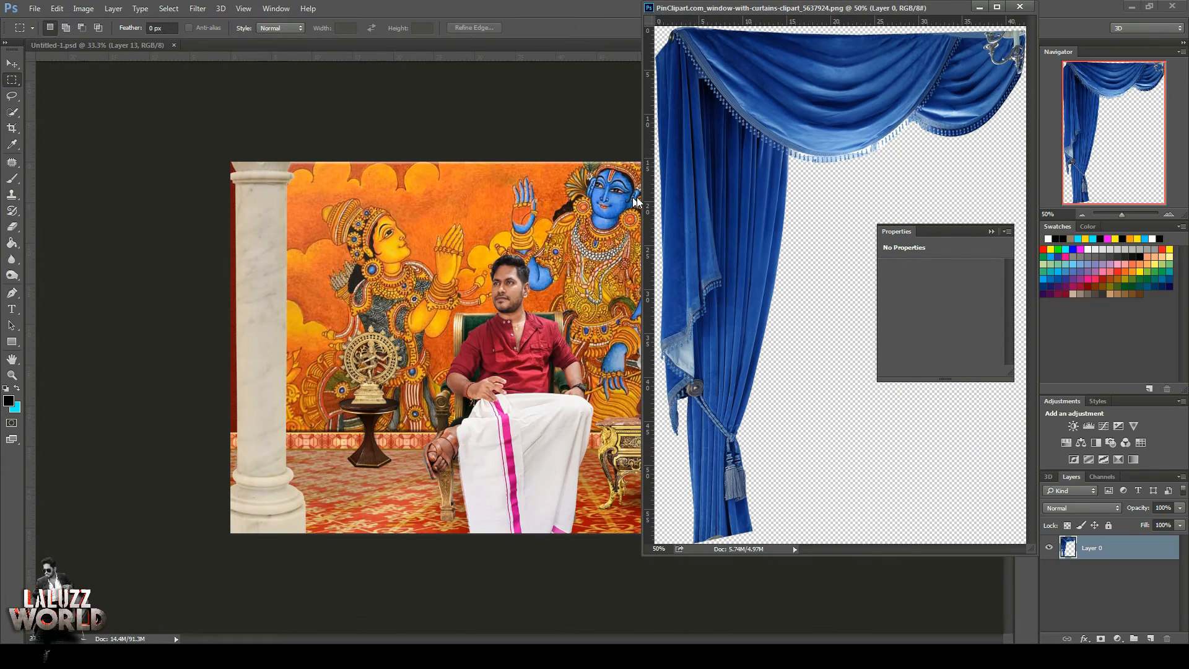
left_click(13, 64)
left_click_drag(762, 105, 451, 246)
left_click(1021, 6)
left_click_drag(508, 214, 357, 134)
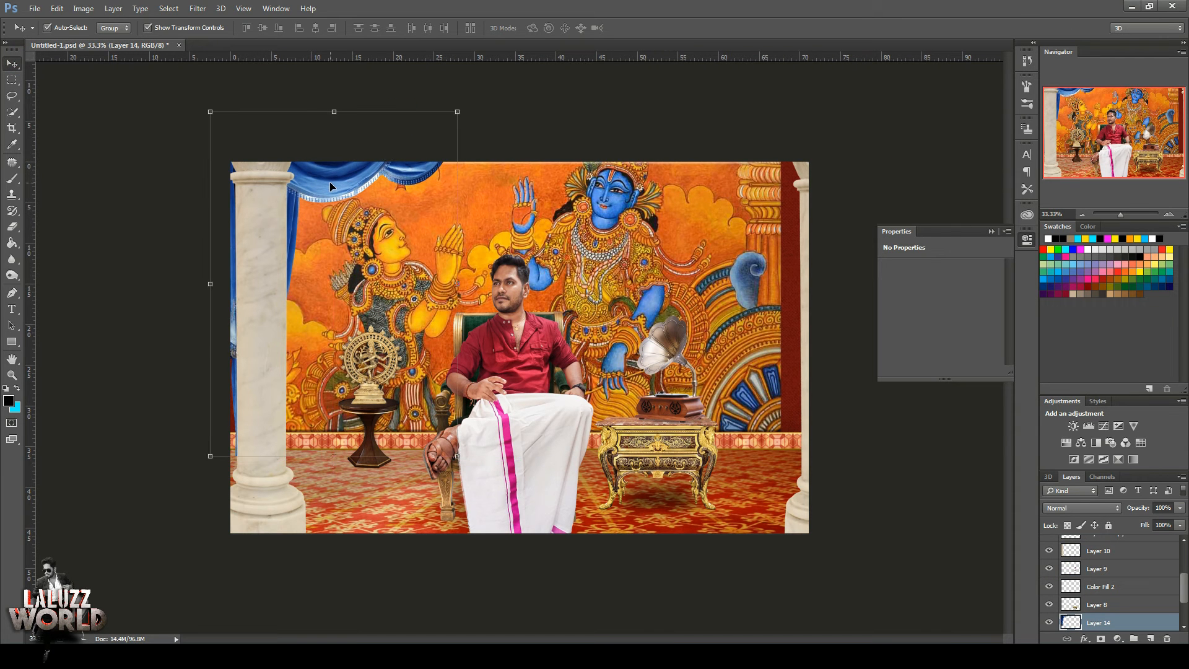
Duplicate the blue curtain, flip the copy horizontally, and place it at the room's upper-right corner.
left_click_drag(391, 111, 404, 110)
key("ctrl+t")
right_click(356, 164)
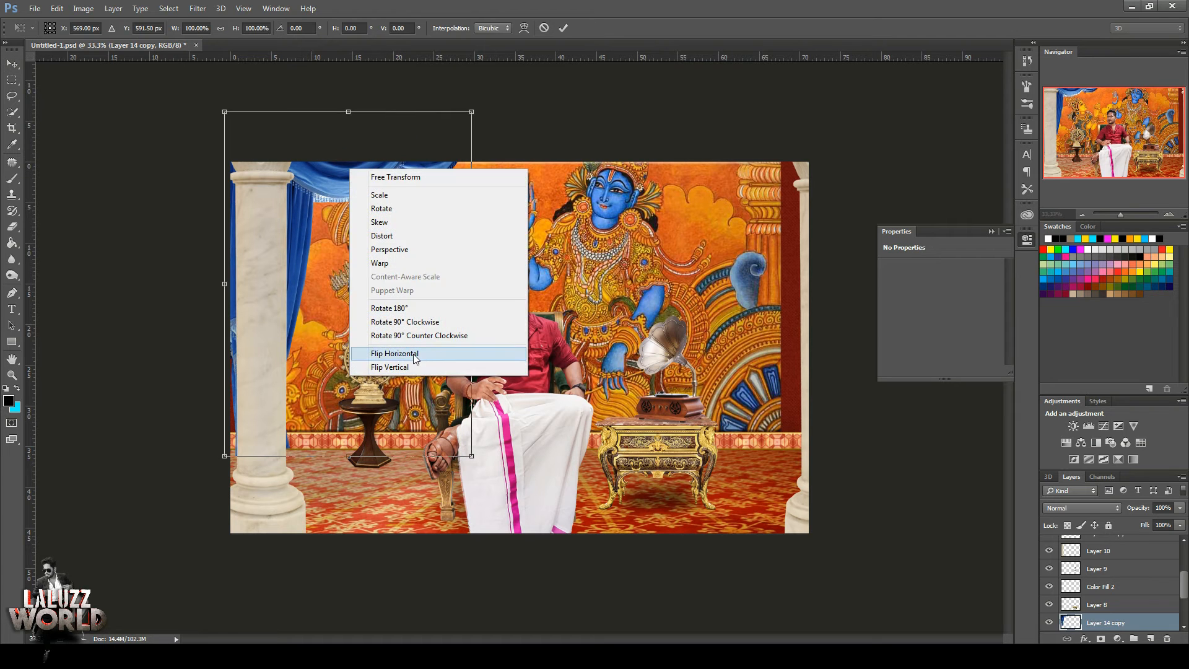
left_click(398, 347)
left_click_drag(412, 171, 800, 168)
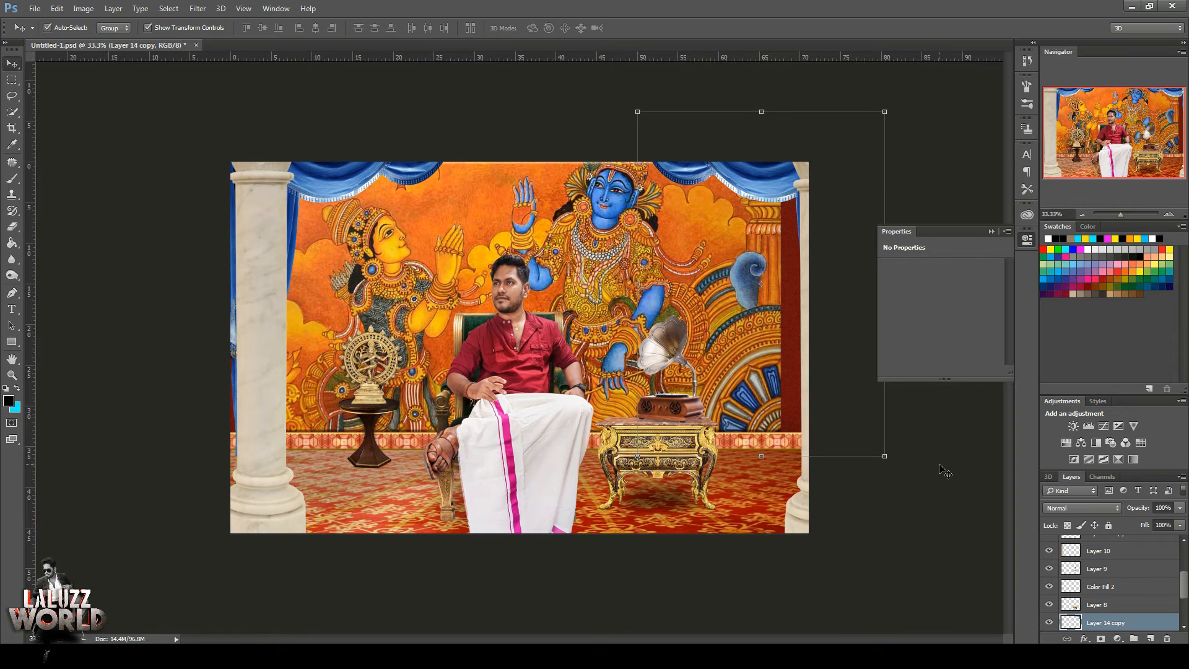
key("Return")
left_click(414, 512)
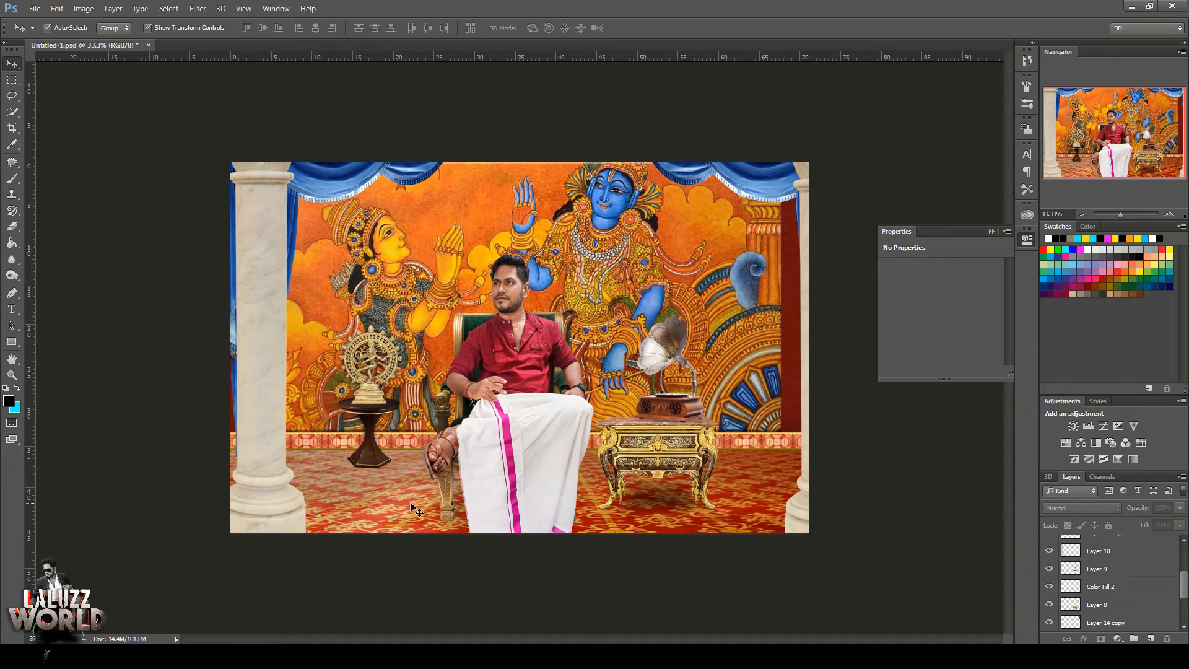
Add a new layer above the blue curtain layers and enlarge the brush to 1000 px.
left_click(1132, 556)
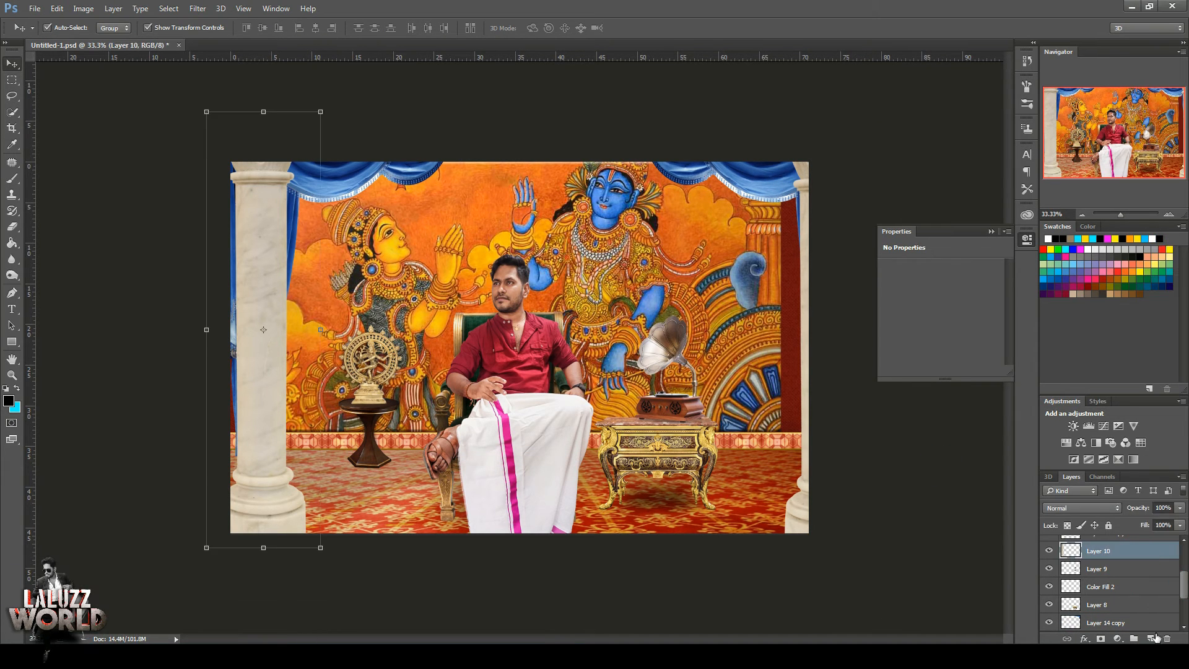
scroll(1186, 593, "down", 4)
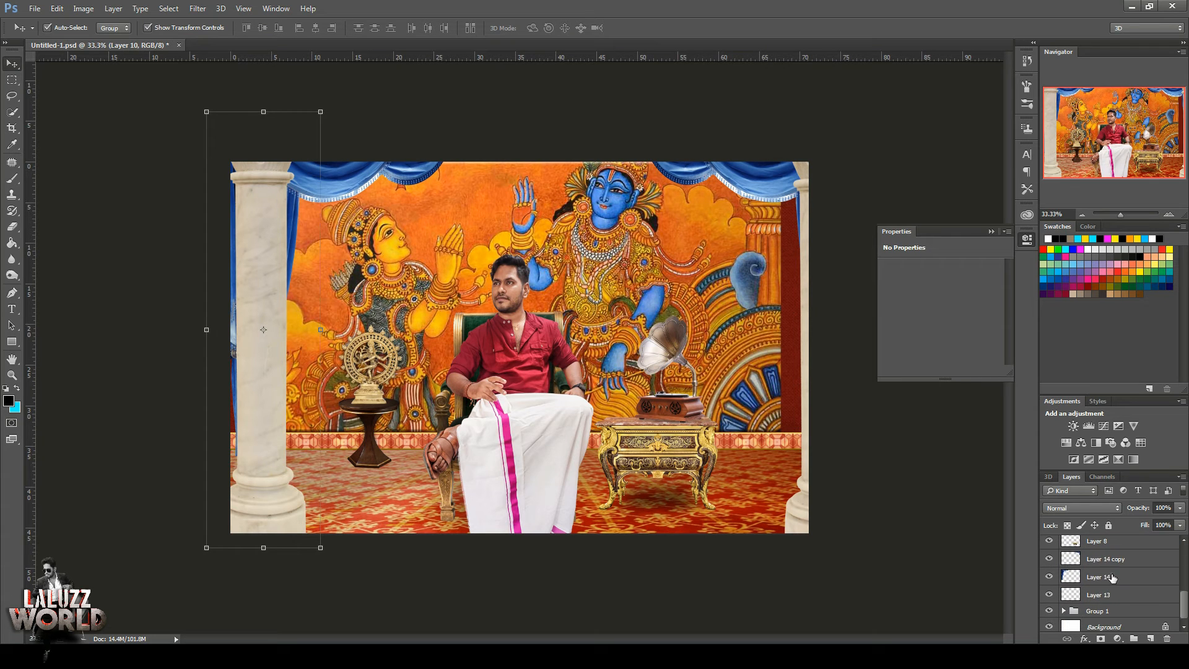
left_click(1146, 556)
left_click(1150, 639)
left_click(15, 180)
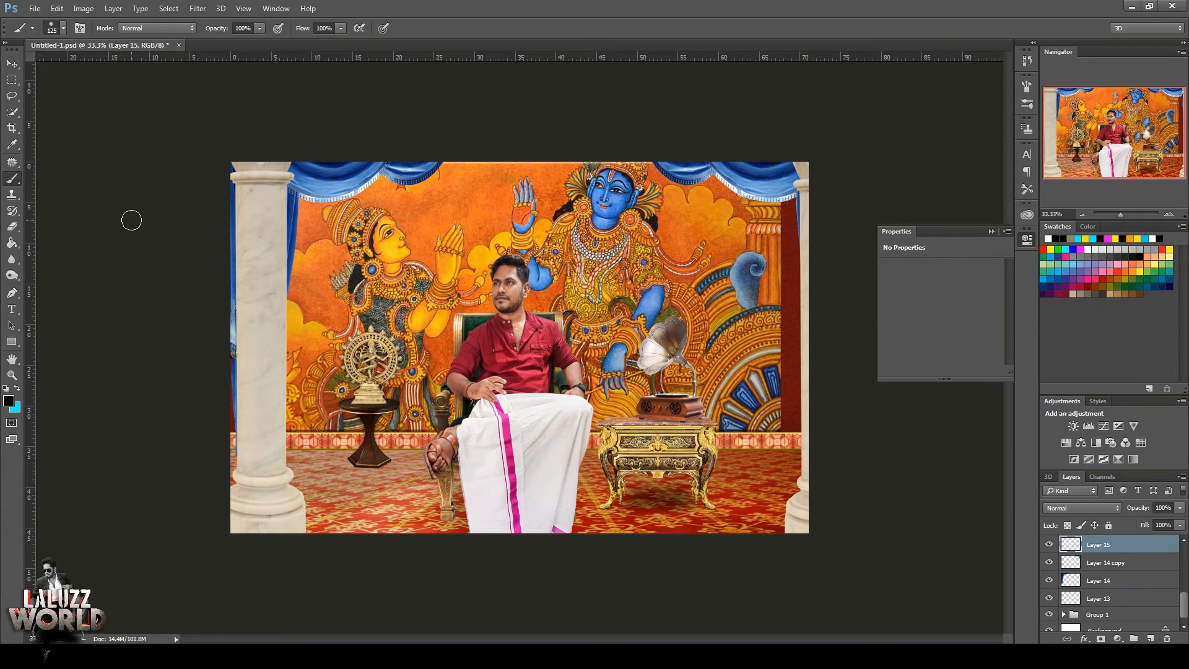
key("bracketright")
key("bracketright")
key("bracketright")
key("bracketright")
key("bracketright")
key("bracketright")
key("bracketright")
key("bracketright")
key("bracketright")
key("bracketright")
key("bracketright")
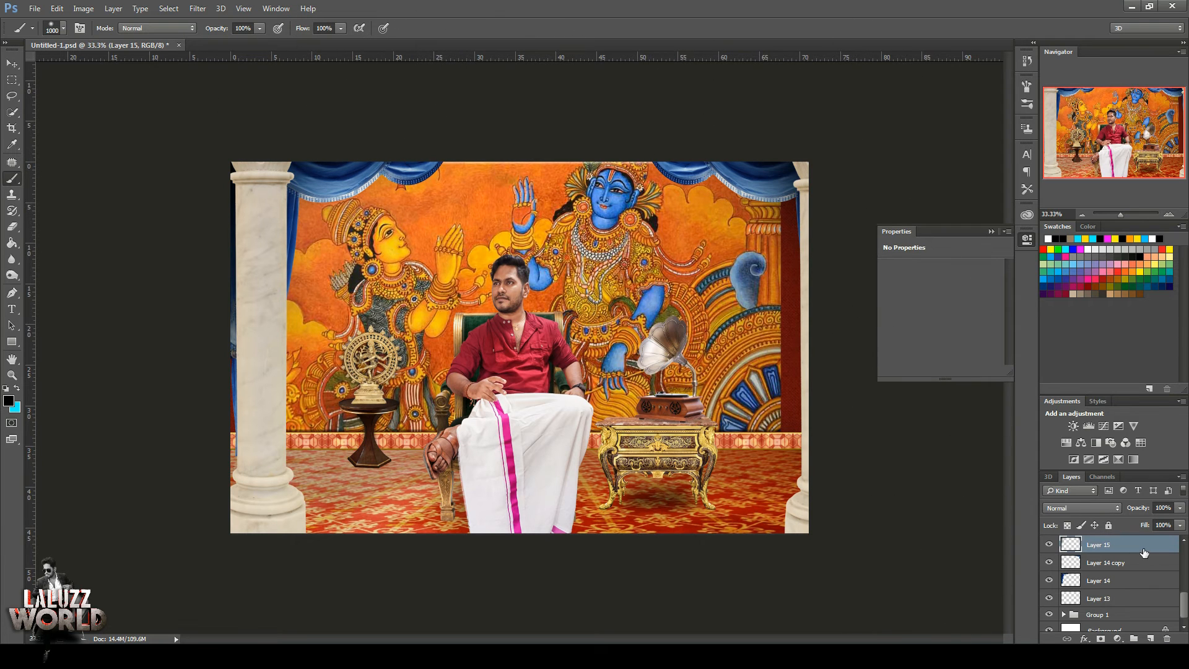
Merge the two blue curtain layers, clip the new empty layer to the merged curtain, and save the document.
right_click(1144, 552)
left_click(1131, 552)
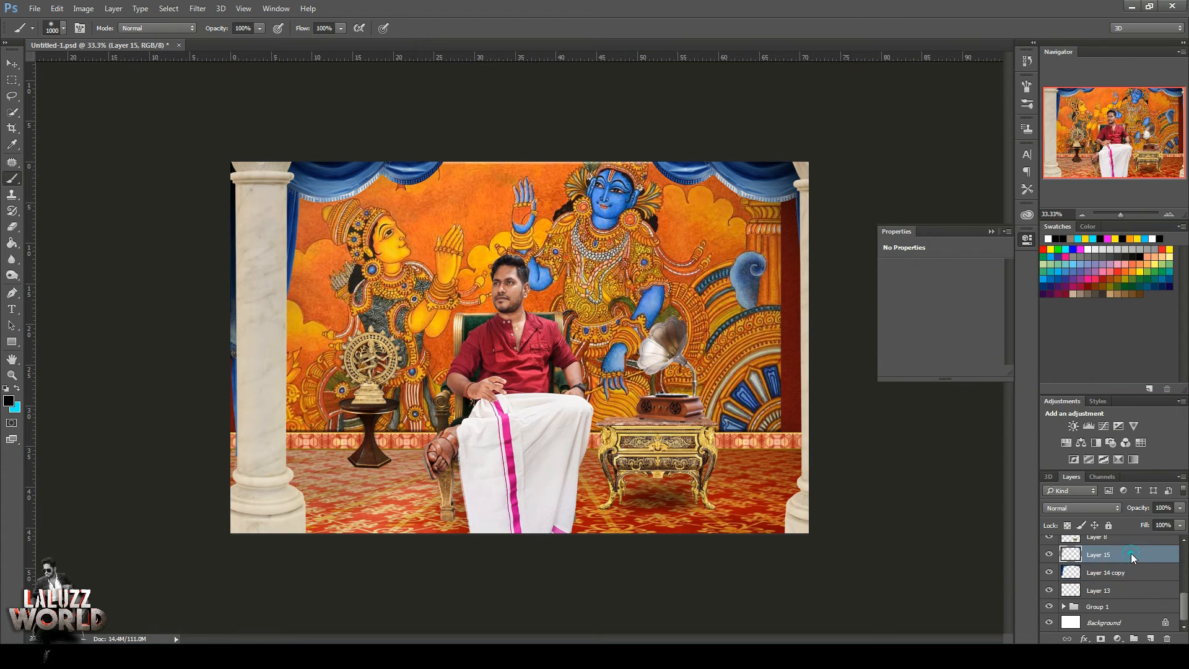
right_click(1131, 552)
left_click(1008, 306)
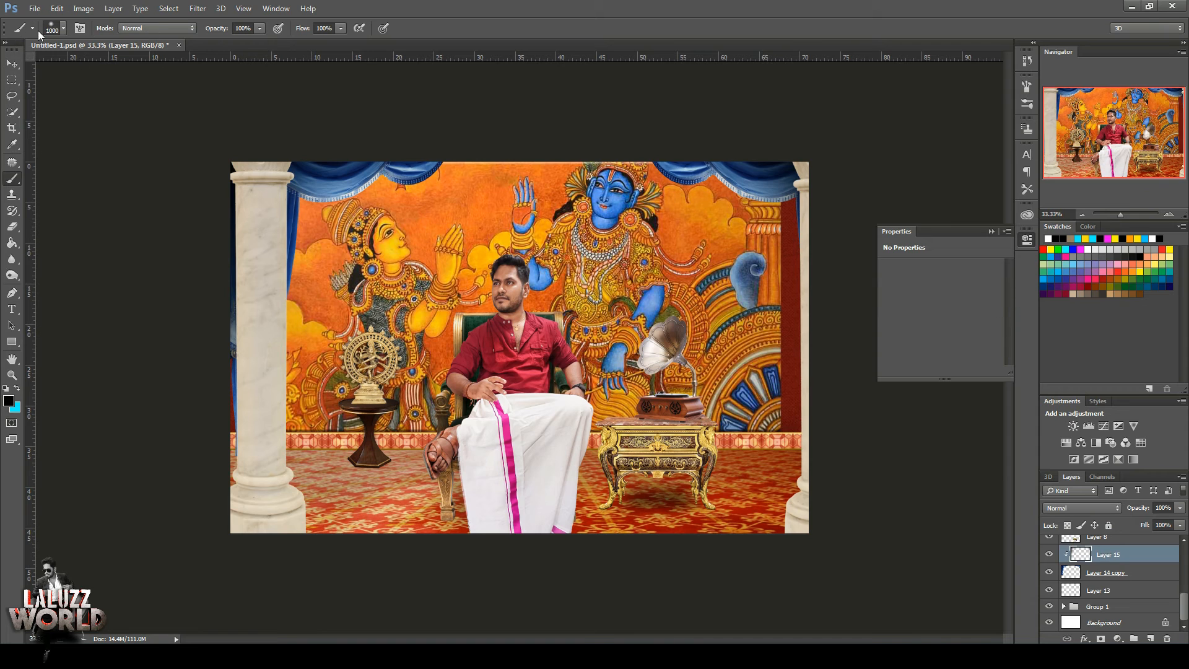
key("v")
left_click(903, 130)
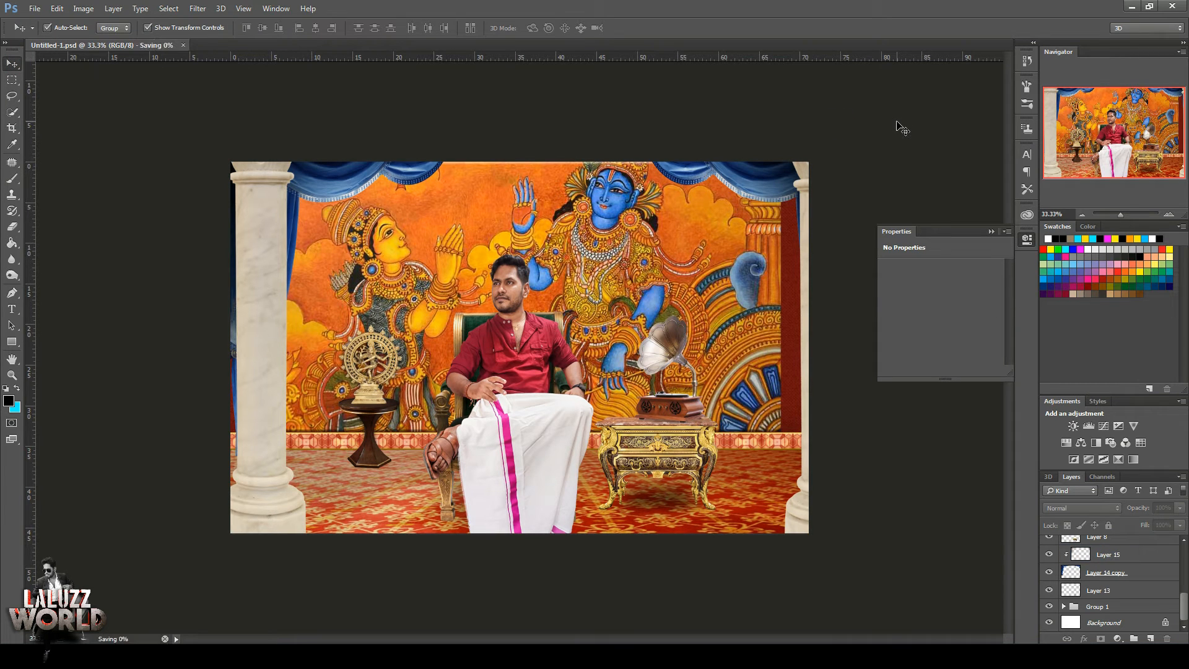
Open the image pngkit_chandelier-png_1522671 from the Desktop.
left_click(35, 8)
left_click(50, 35)
scroll(432, 220, "down", 2)
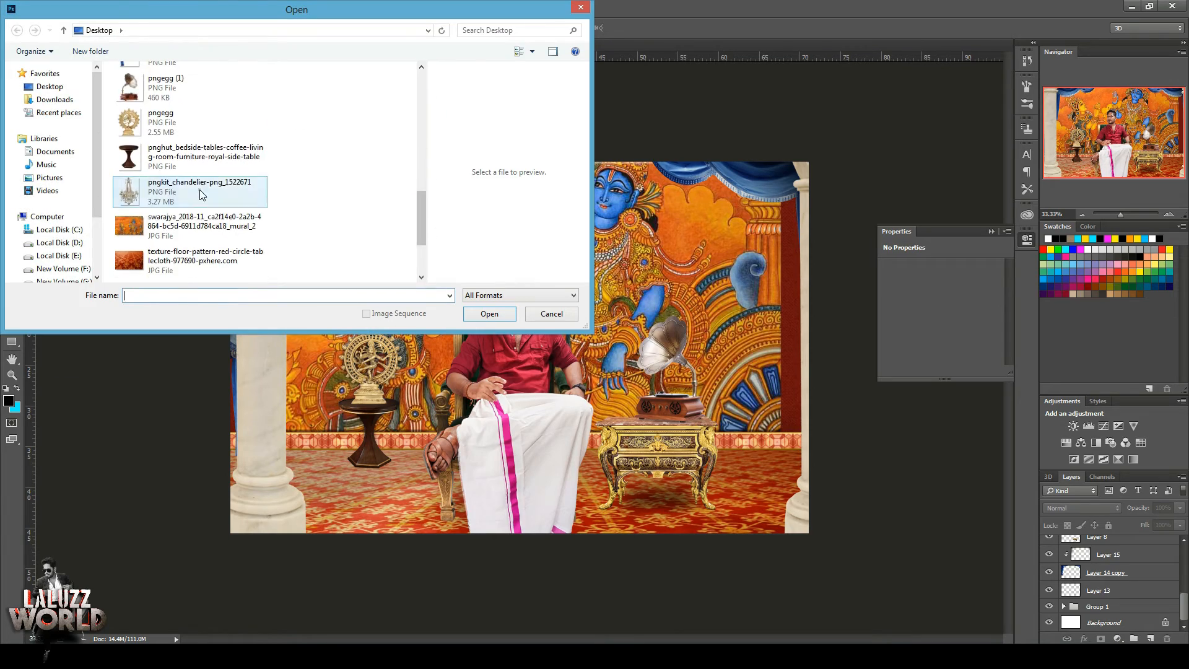
double_click(186, 192)
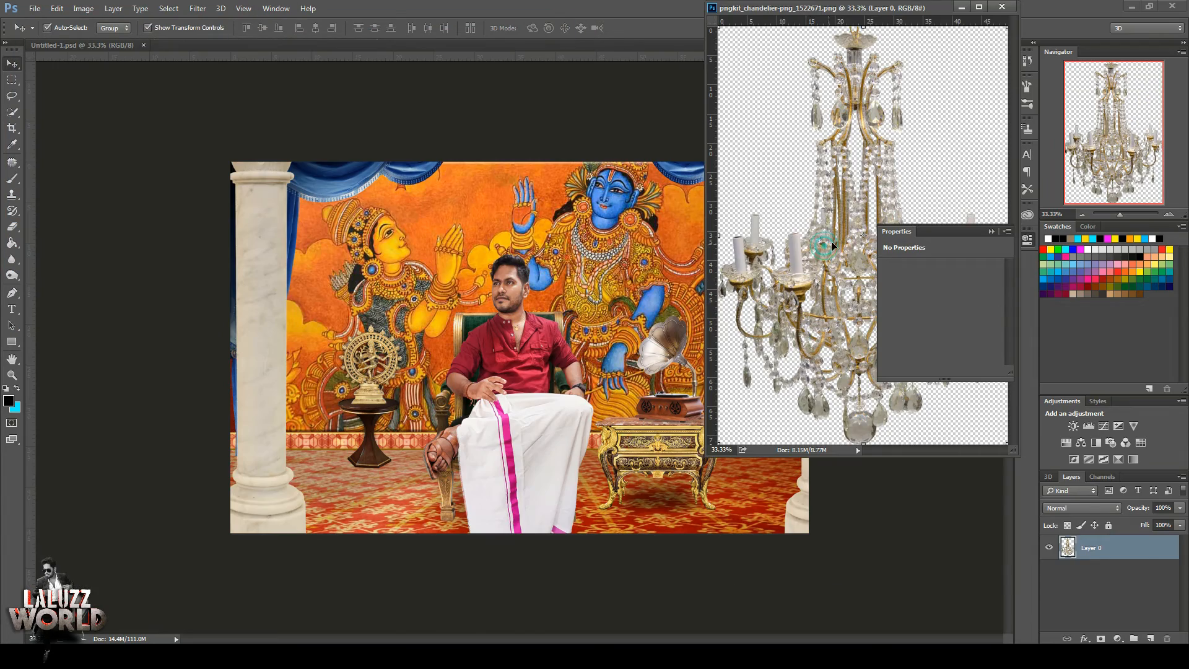
Bring the chandelier into the room composite, close its source file, and scale it to about 48.7% at the mural's upper edge.
left_click_drag(830, 243, 526, 197)
left_click(1003, 6)
left_click_drag(579, 277, 557, 124)
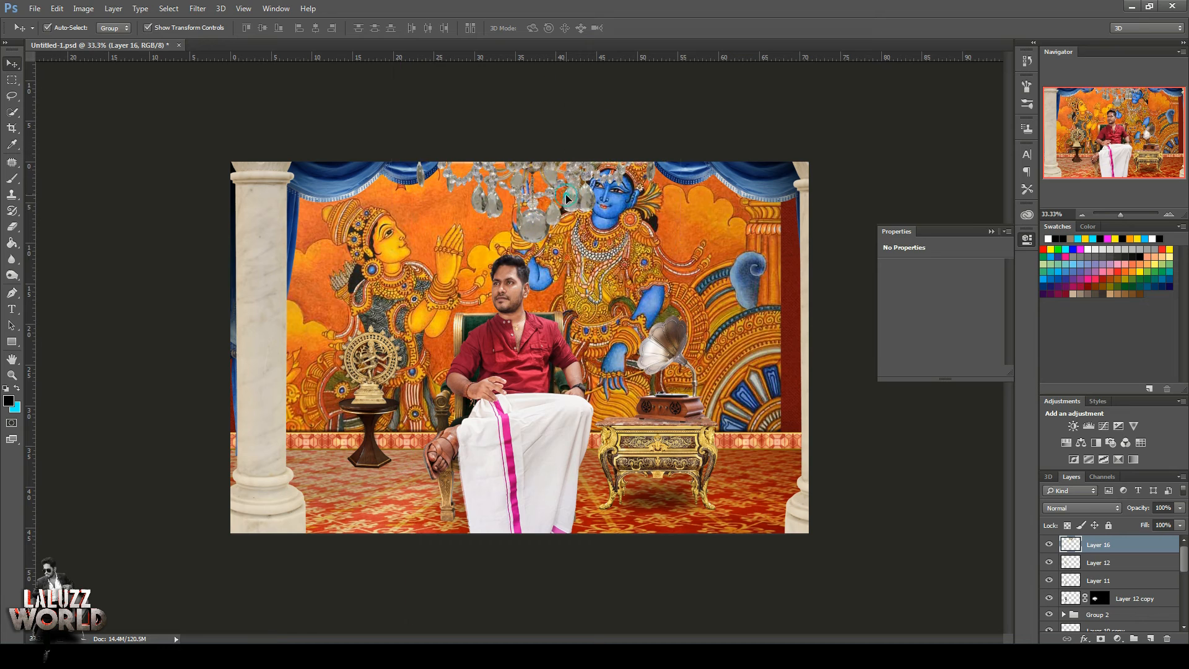
key("ctrl+t")
left_click_drag(680, 242, 594, 148)
left_click_drag(572, 85, 570, 126)
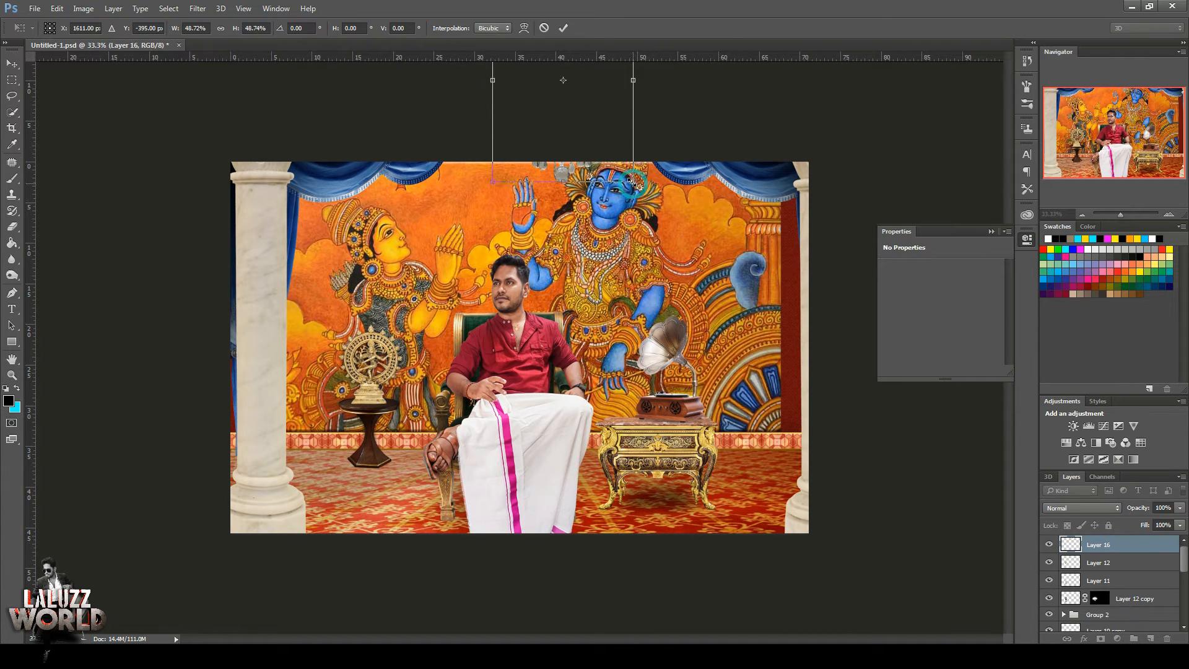
key("Return")
left_click(764, 114)
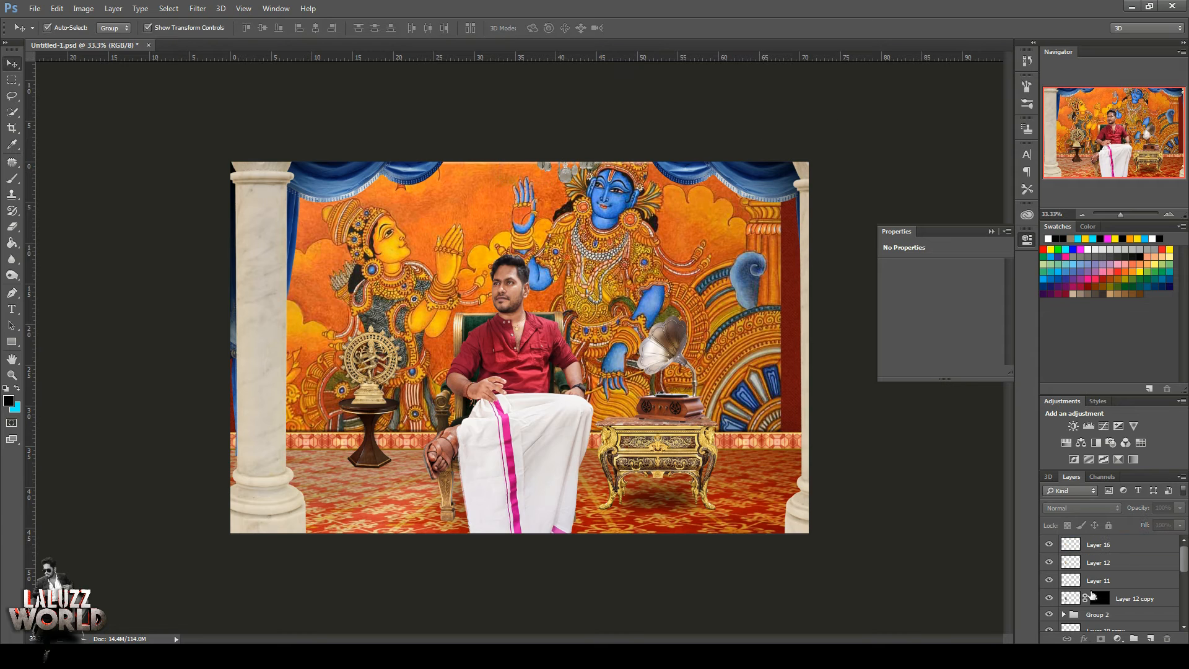
Stretch the mural layer inside Group 1 slightly upward past the canvas's upper edge, and save the document.
left_click(548, 172)
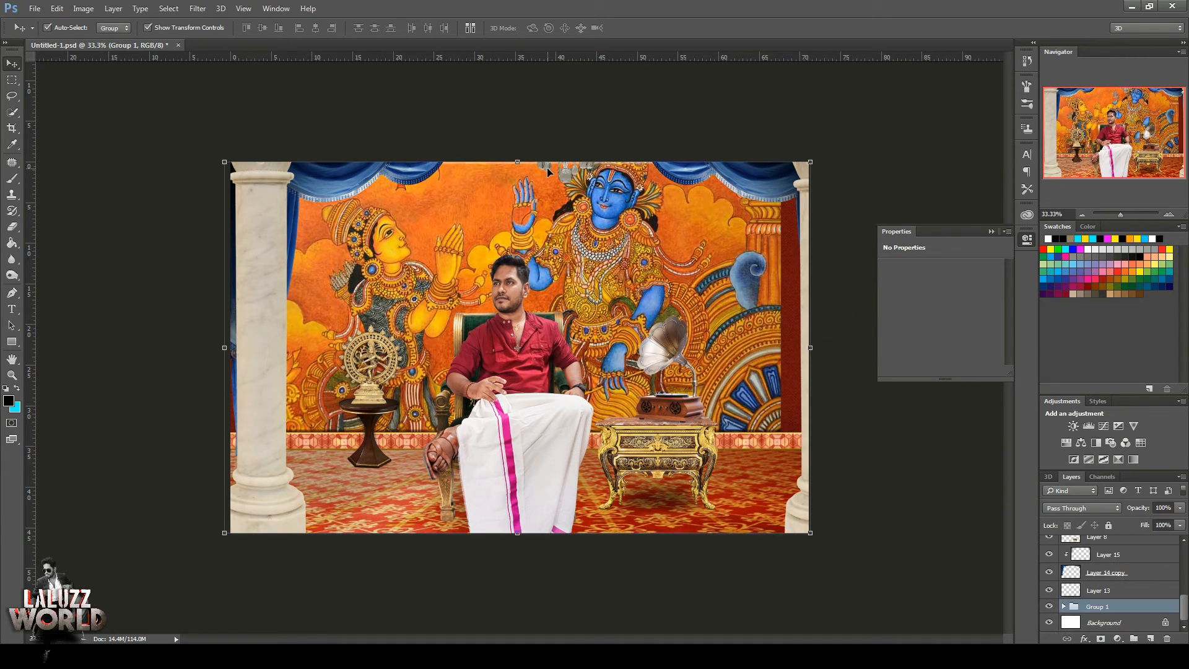
left_click(1064, 607)
left_click(1107, 599)
key("ctrl+t")
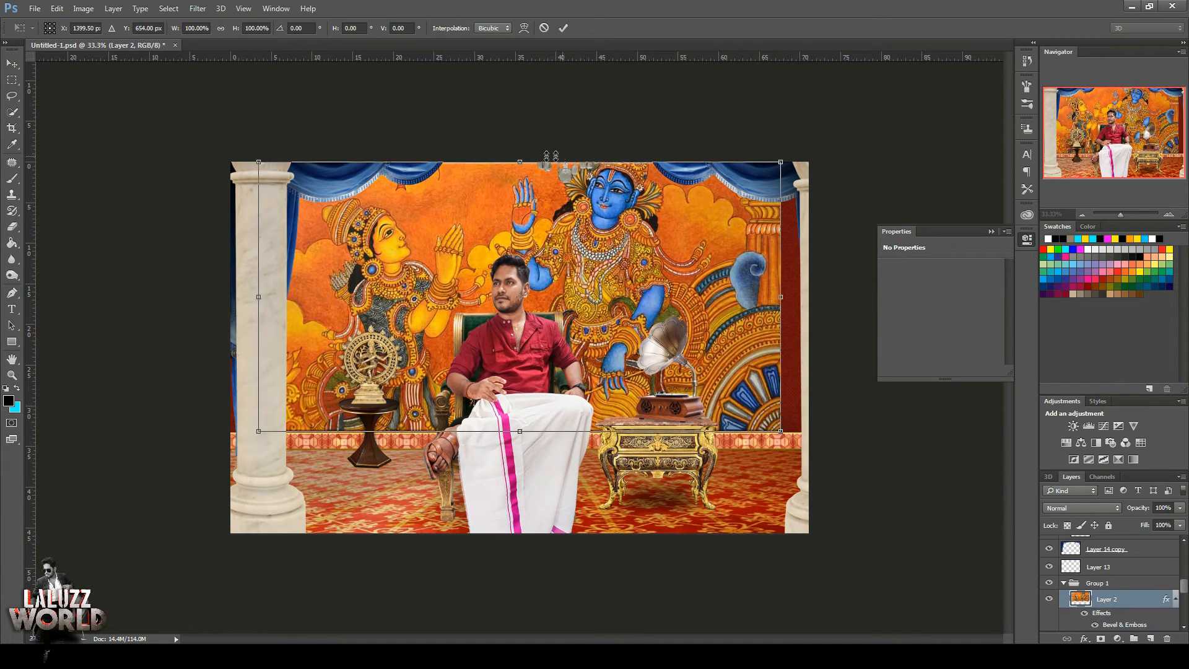
left_click_drag(520, 162, 525, 157)
key("Return")
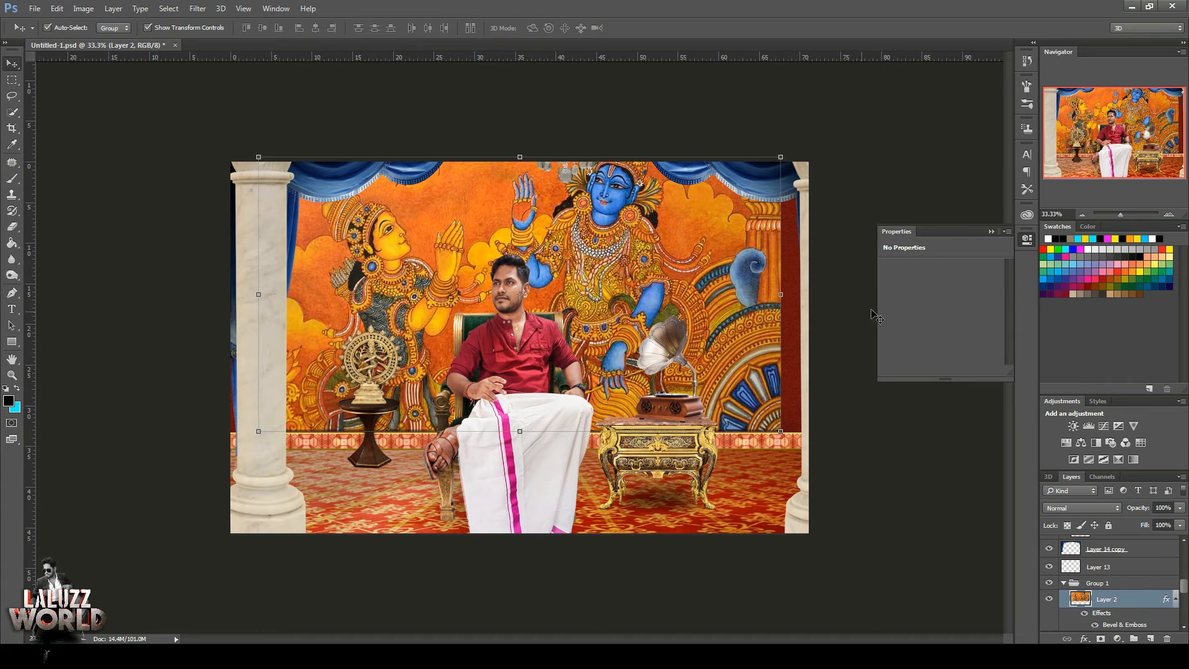
left_click(901, 470)
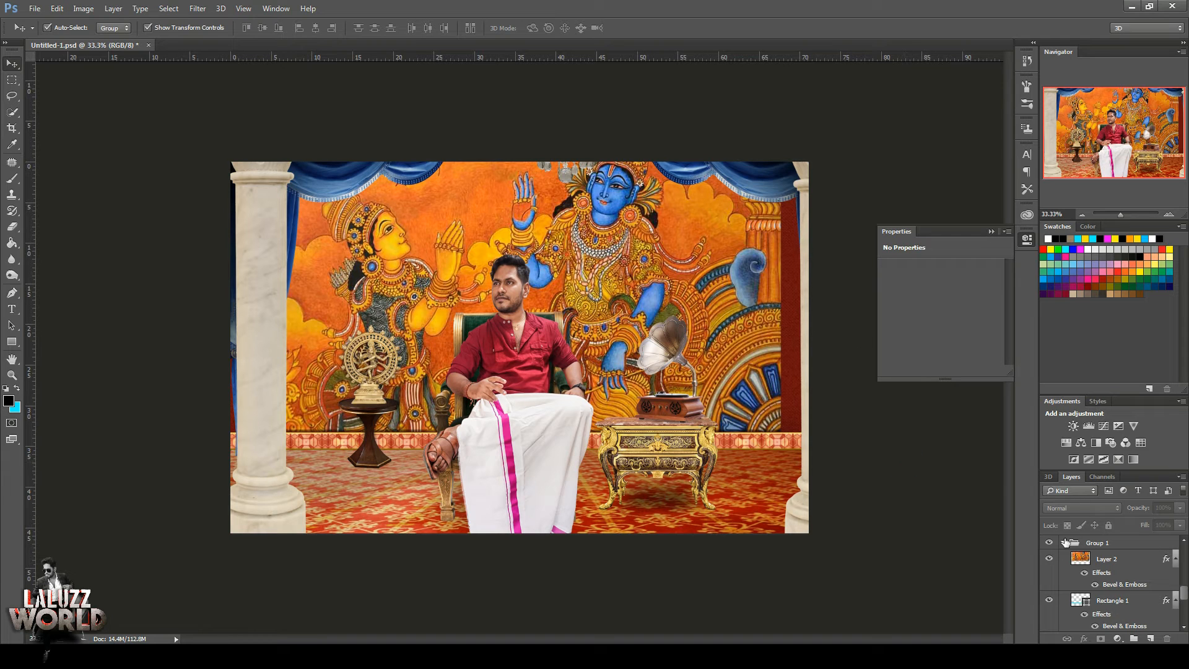
left_click(1066, 543)
key("ctrl+s")
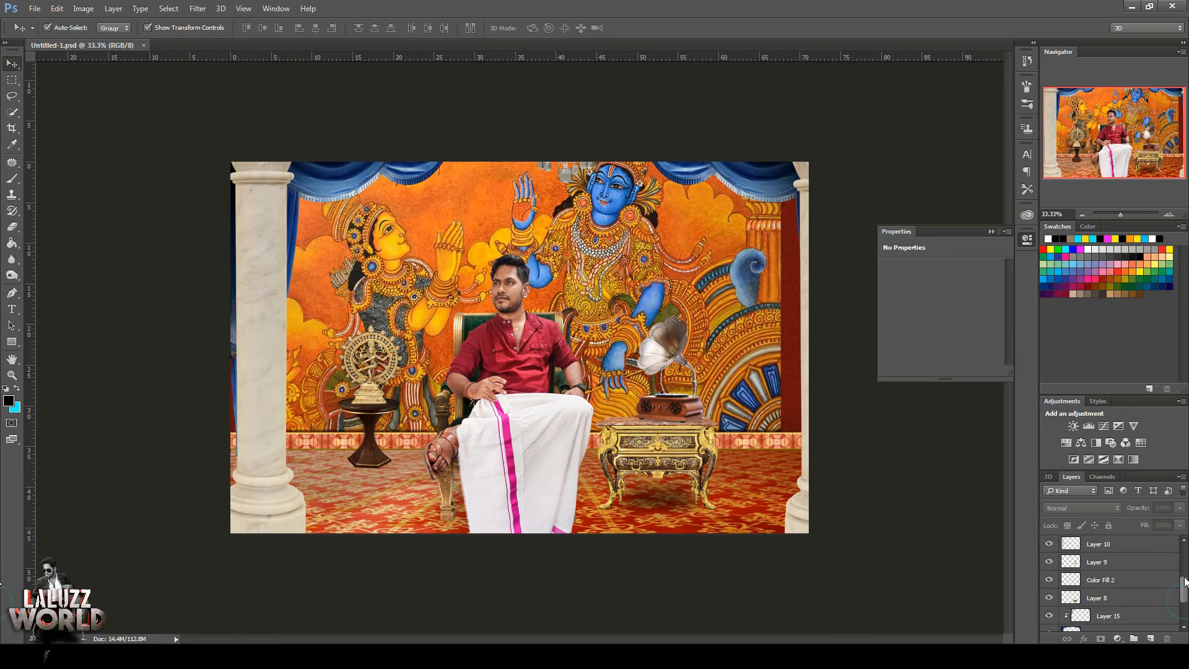
Flatten a duplicate of Group 1 into a single layer, hide the original group, and save the document.
left_click(1129, 612)
key("ctrl+j")
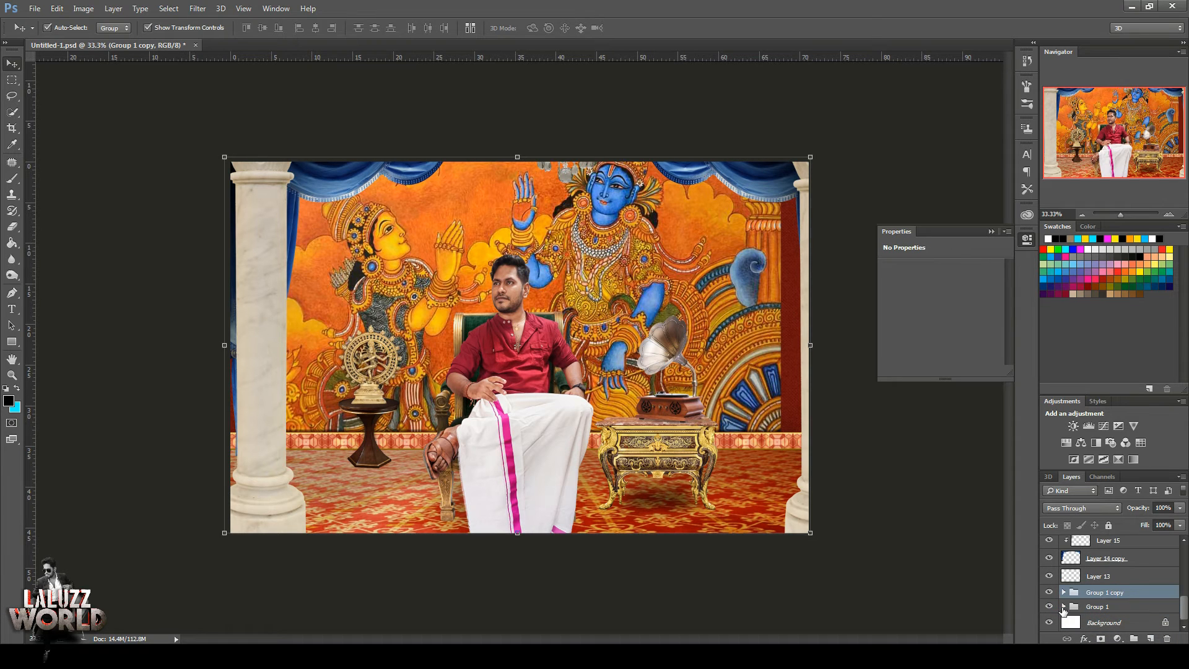
right_click(1092, 593)
left_click(1067, 470)
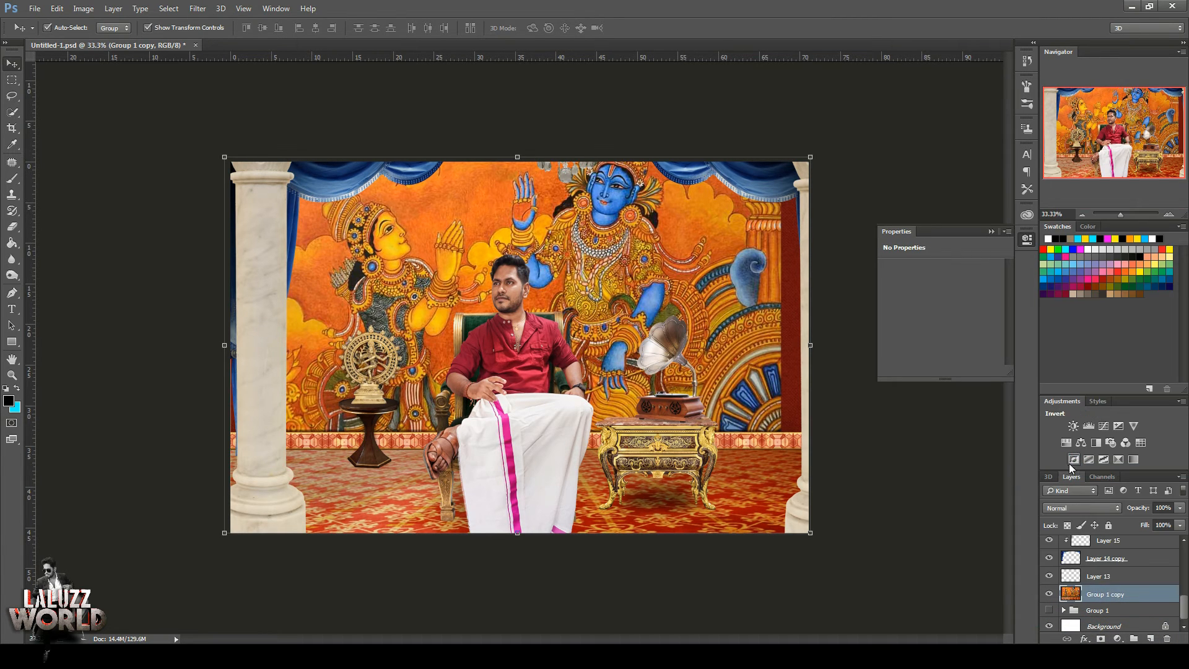
key("ctrl+s")
left_click(198, 8)
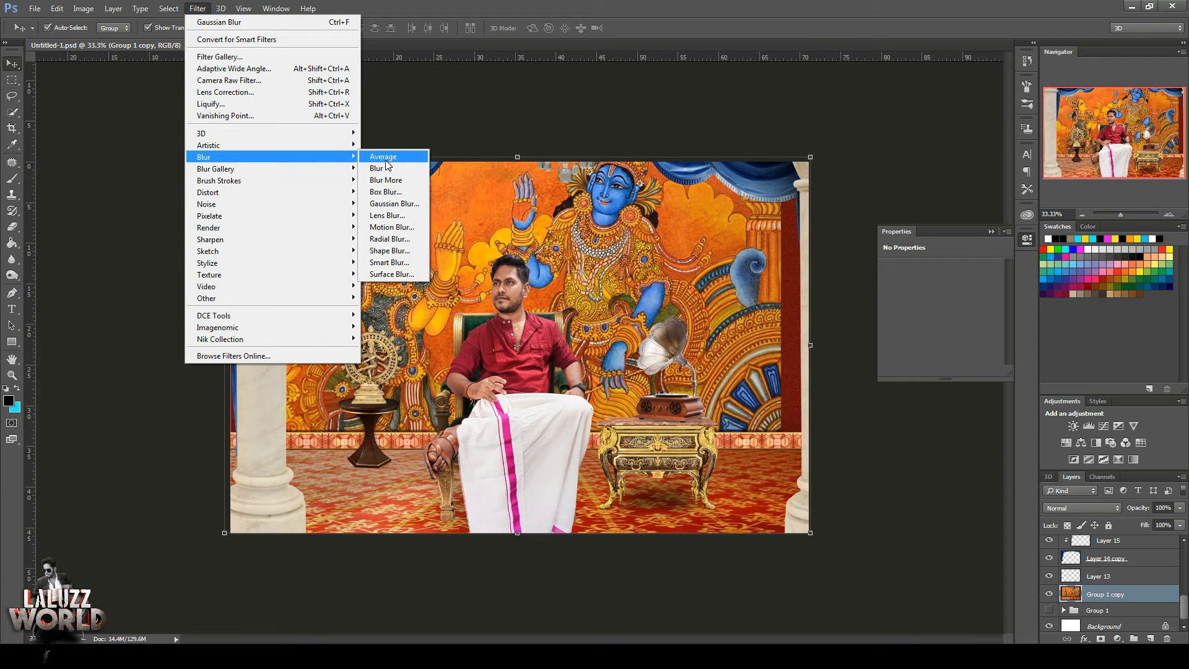
mouse_move(328, 171)
left_click(379, 170)
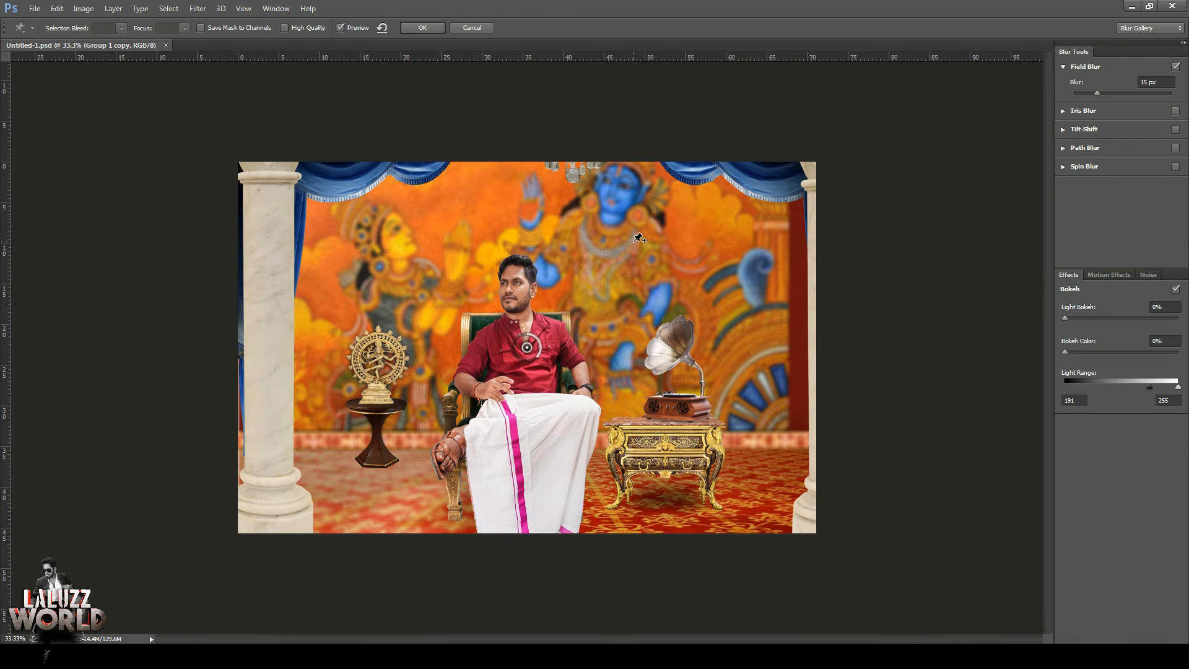
left_click(736, 524)
left_click_drag(1098, 94, 1080, 93)
left_click(413, 508)
left_click(581, 223)
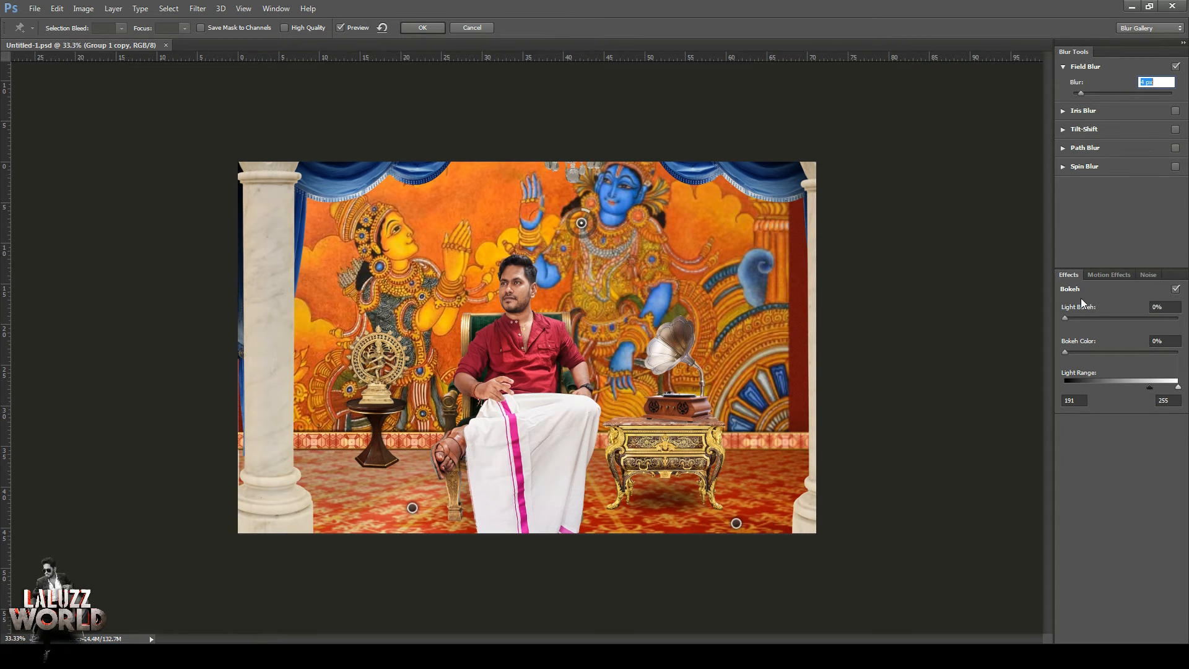
left_click_drag(1066, 319, 1090, 320)
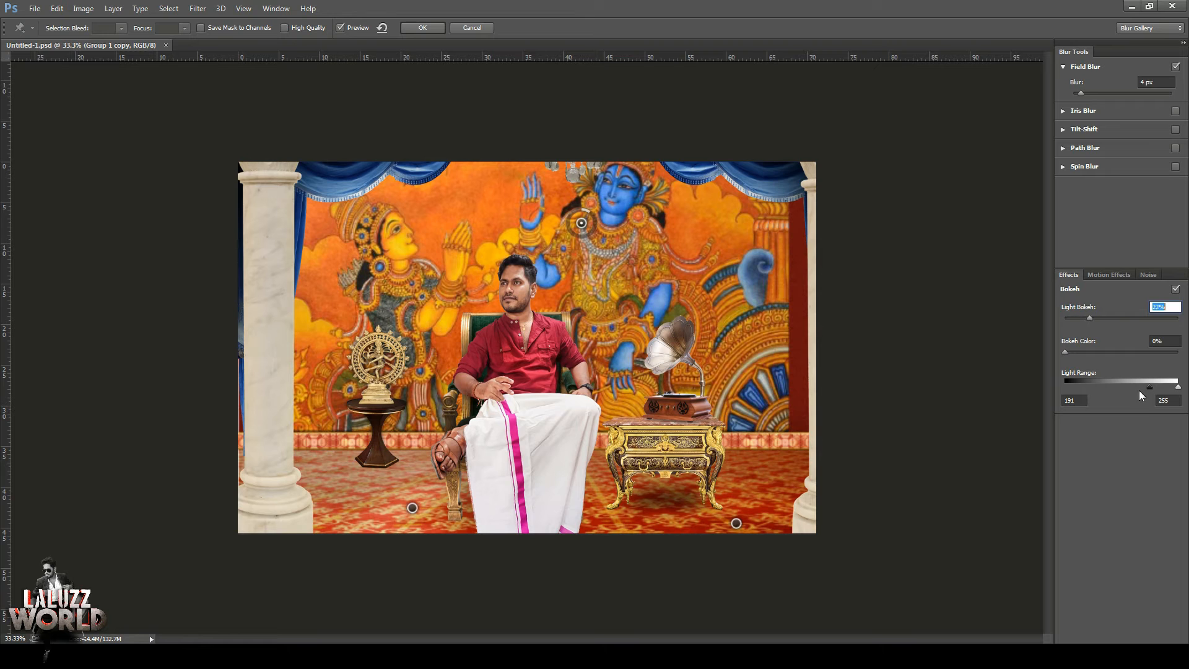
mouse_move(1150, 386)
left_mouse_down()
mouse_move(1125, 390)
mouse_move(1140, 387)
left_mouse_up()
left_click(1176, 290)
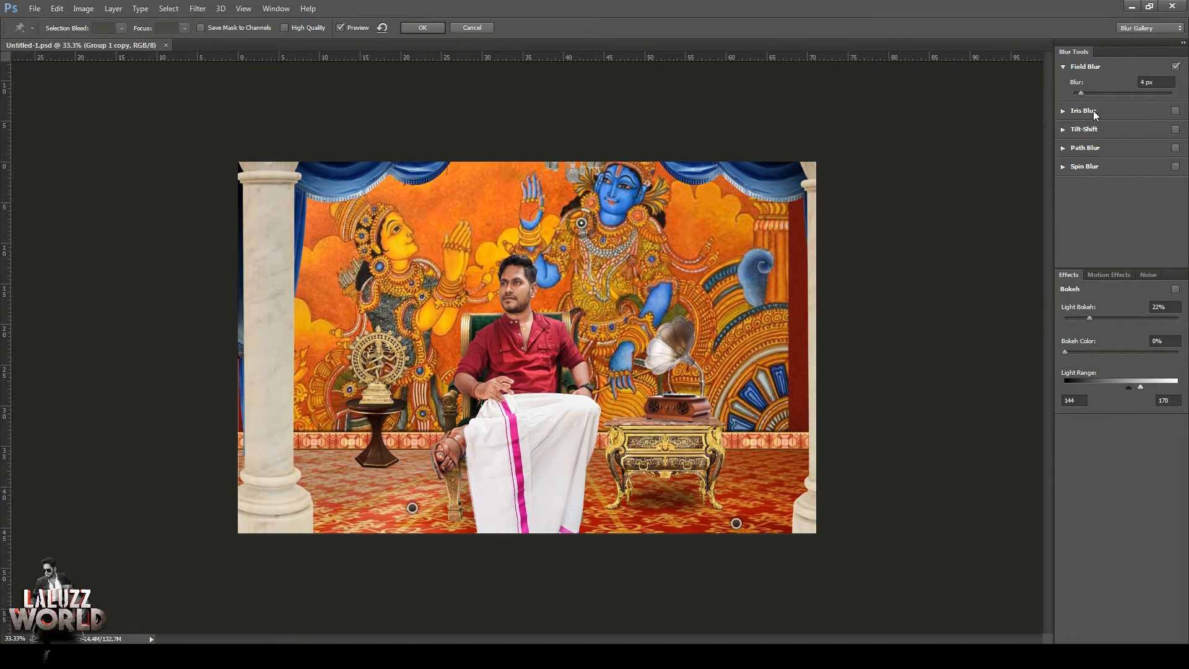
left_click(1082, 95)
left_click(361, 370)
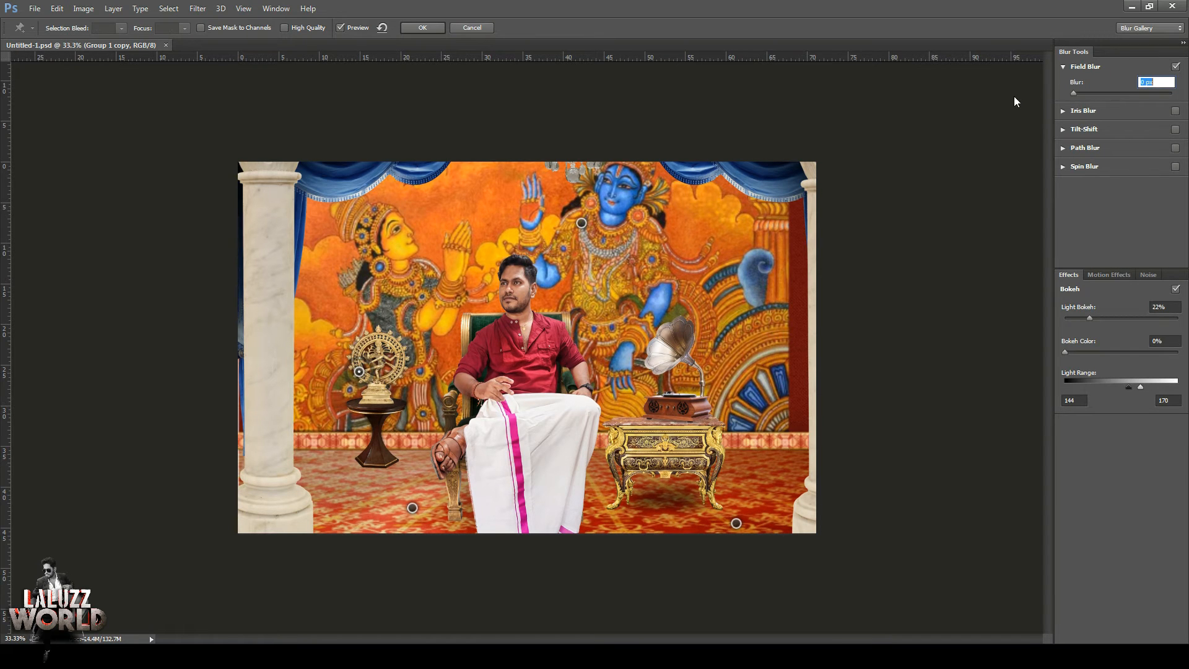
left_click(713, 196)
left_click(804, 411)
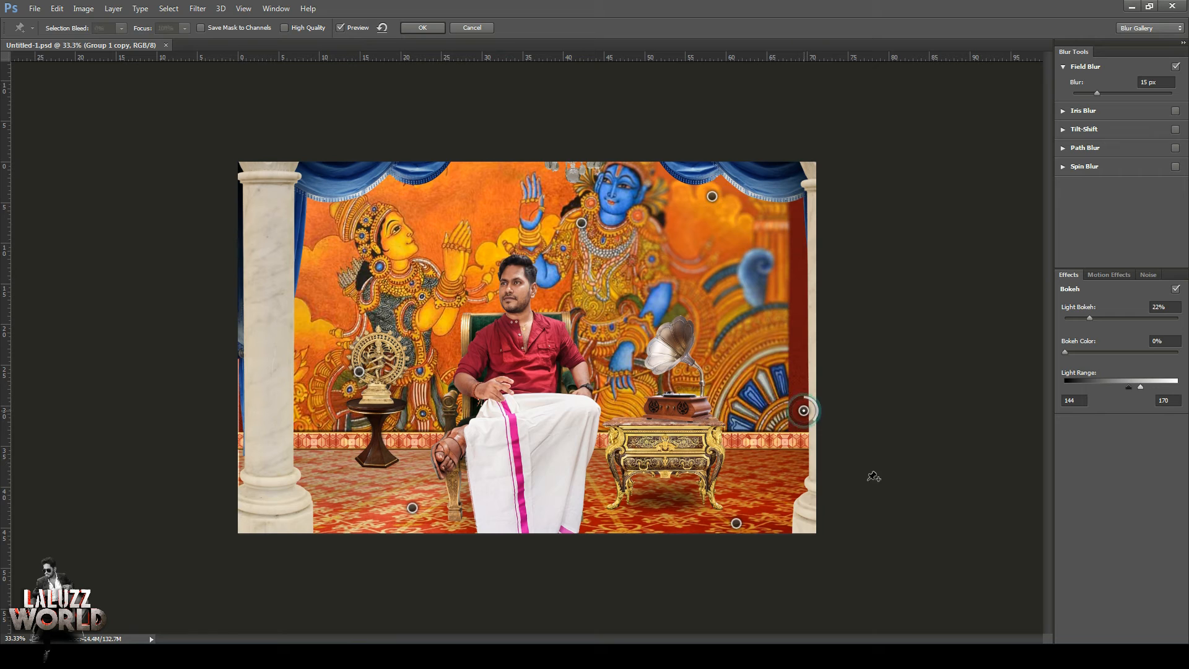
left_click_drag(713, 196, 813, 184)
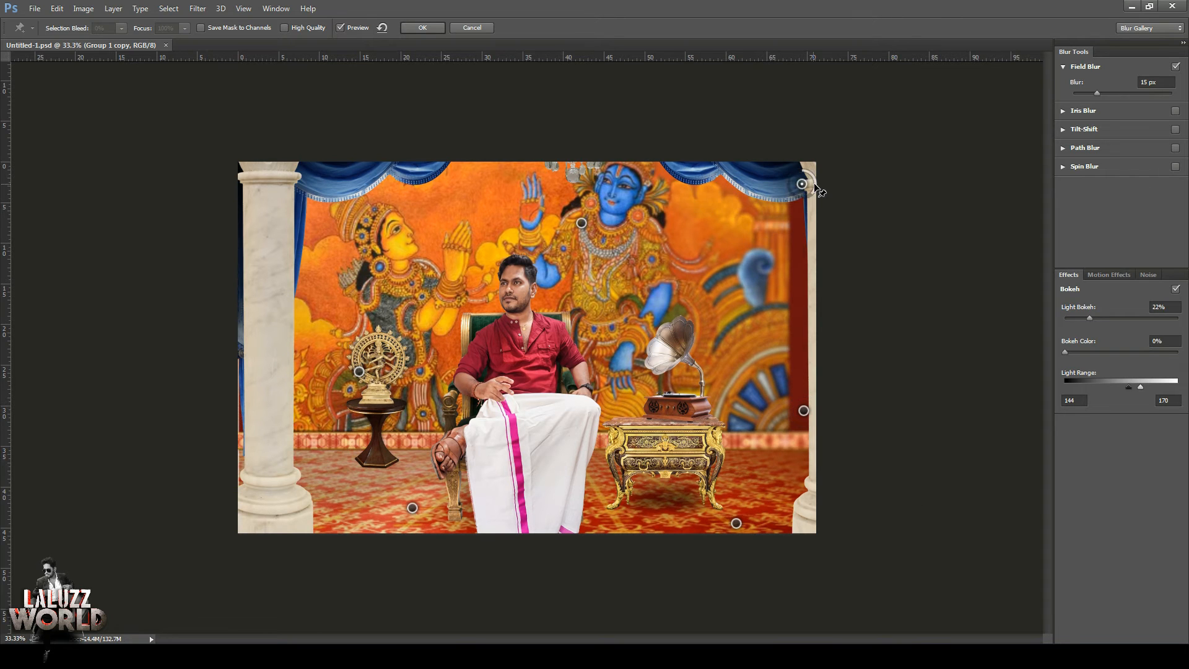
left_click_drag(804, 410, 789, 459)
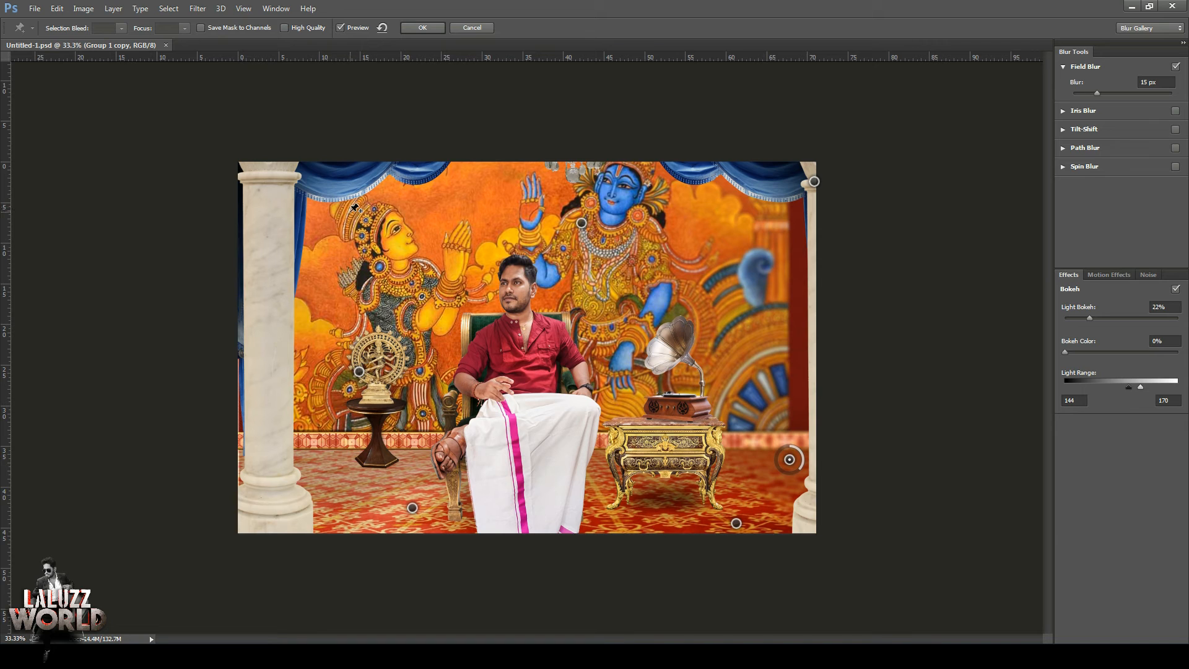
left_click(481, 33)
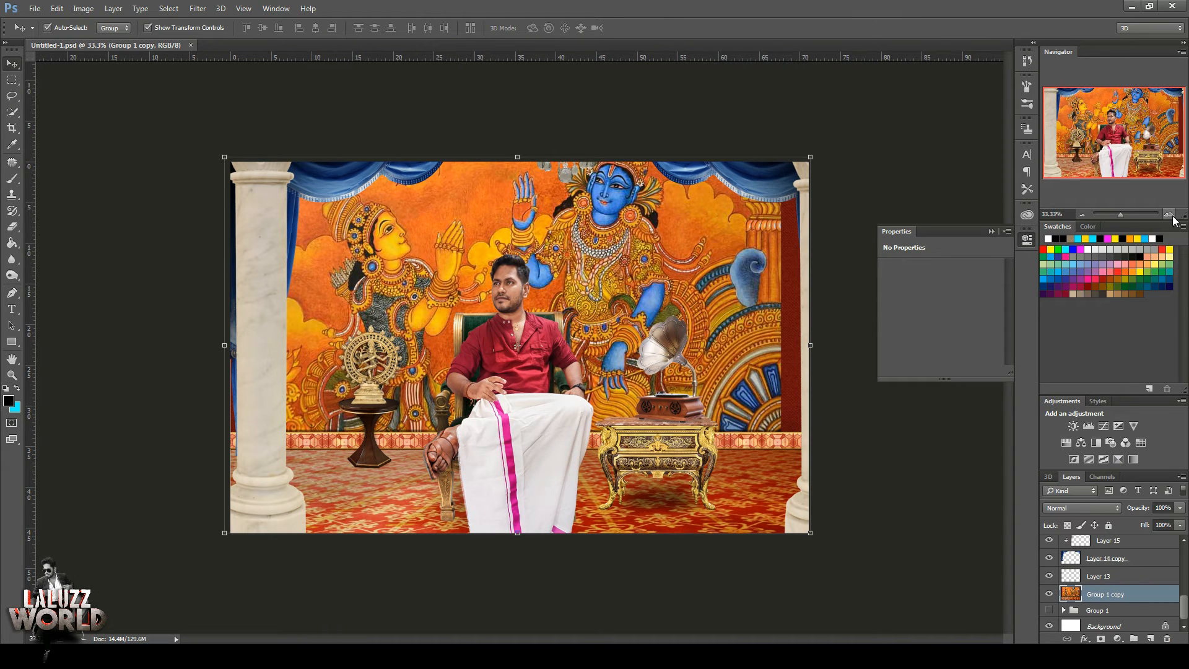
Move Layer 12, Layer 11 and the masked Layer 12 copy directly above Group 1 copy and merge them with it.
key("ctrl+plus")
left_click(442, 303)
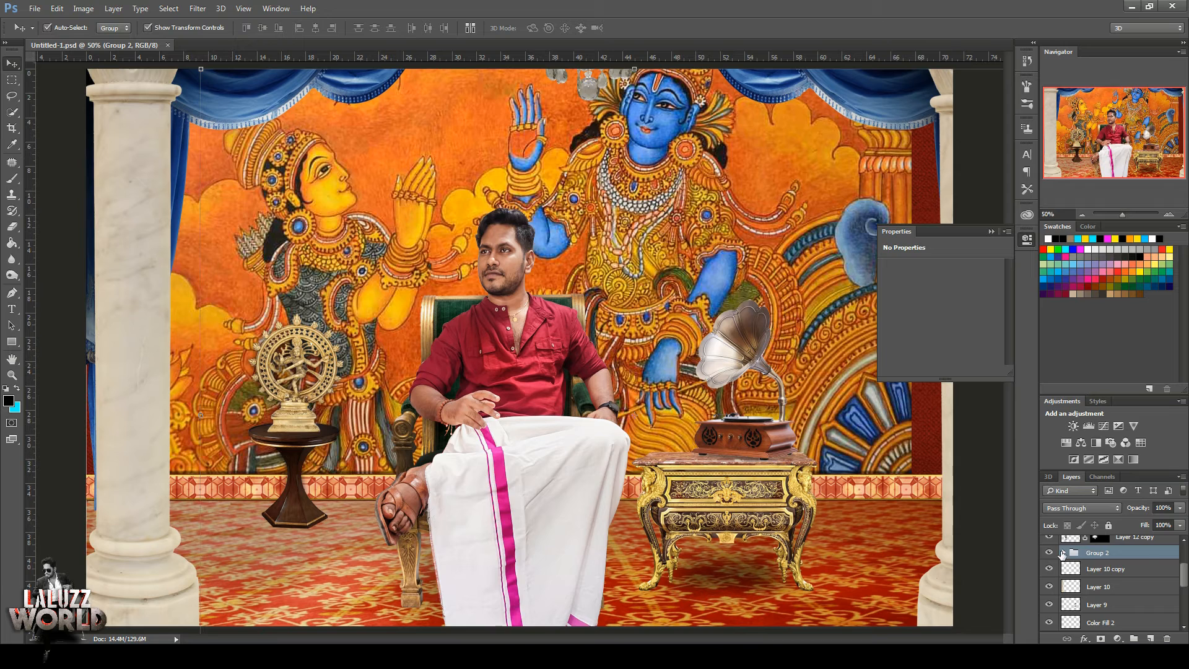
left_click(308, 416)
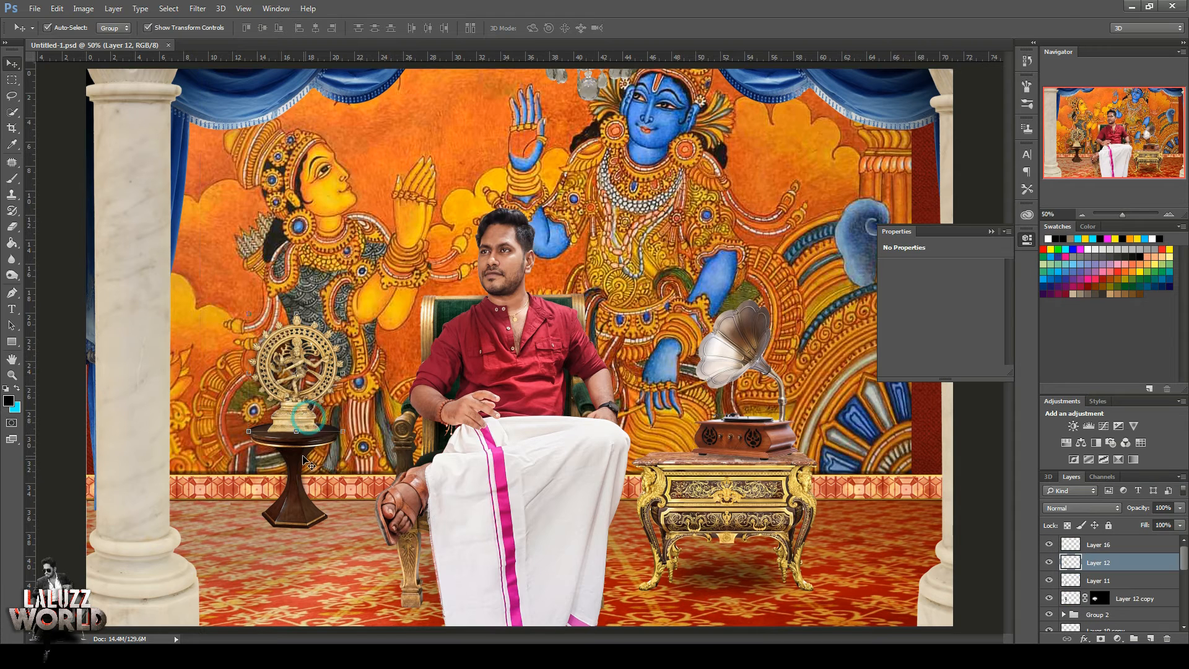
left_click(1137, 582, "ctrl")
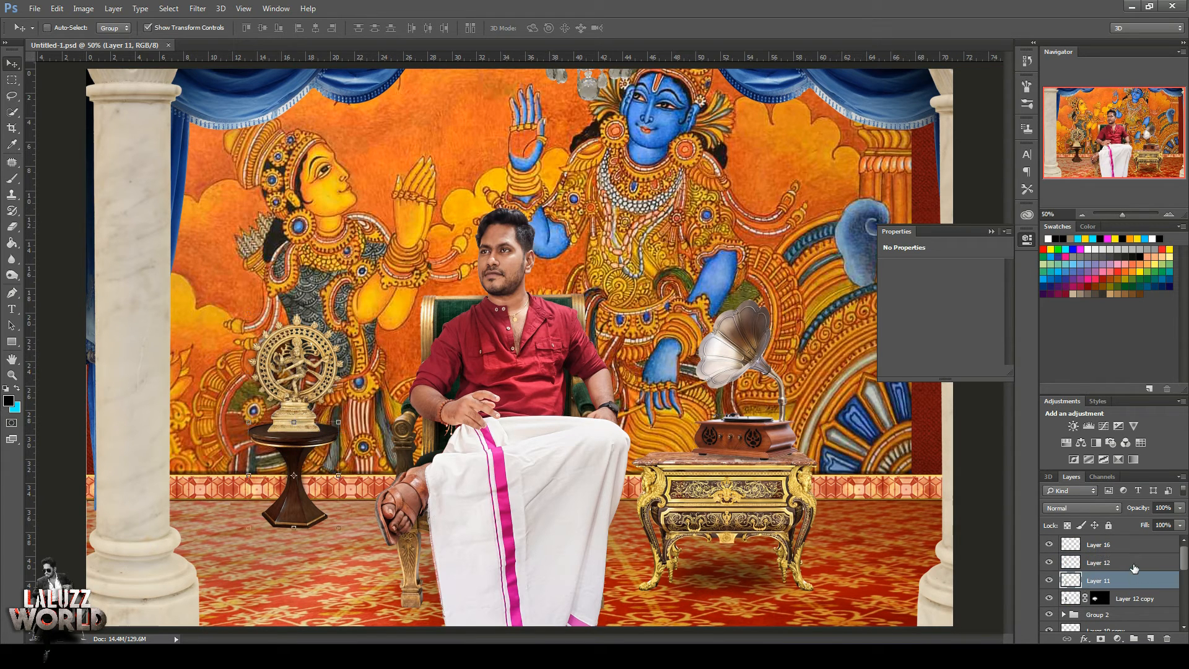
left_click(1156, 597, "ctrl")
left_click_drag(1147, 597, 1106, 585)
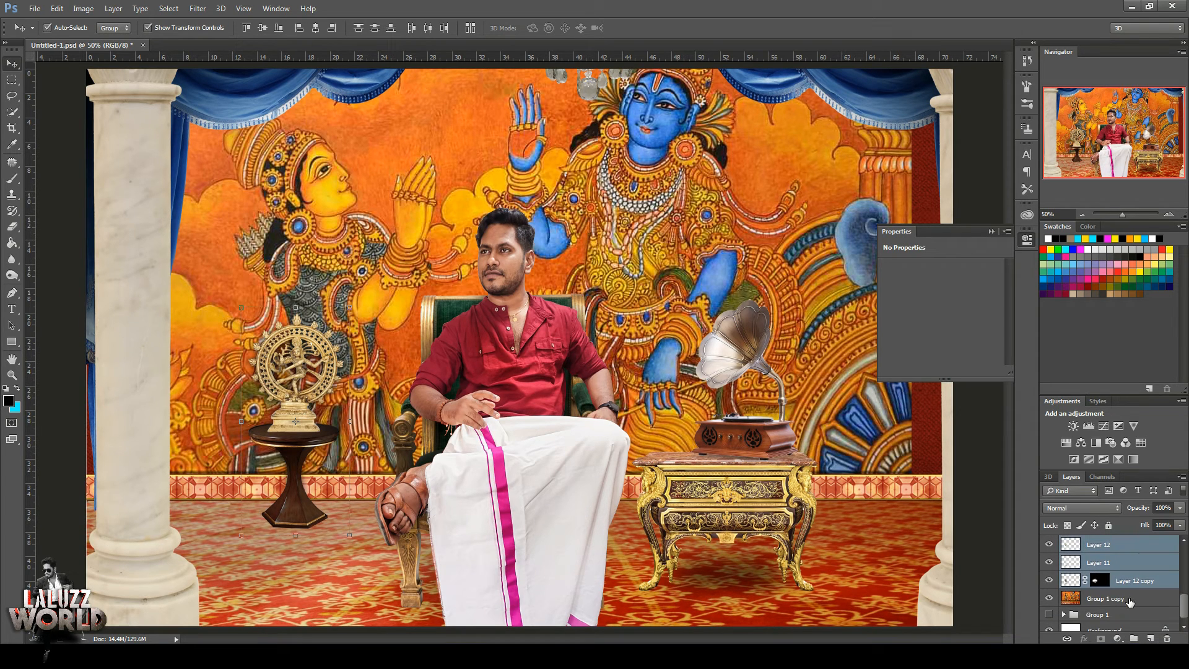
right_click(1145, 563)
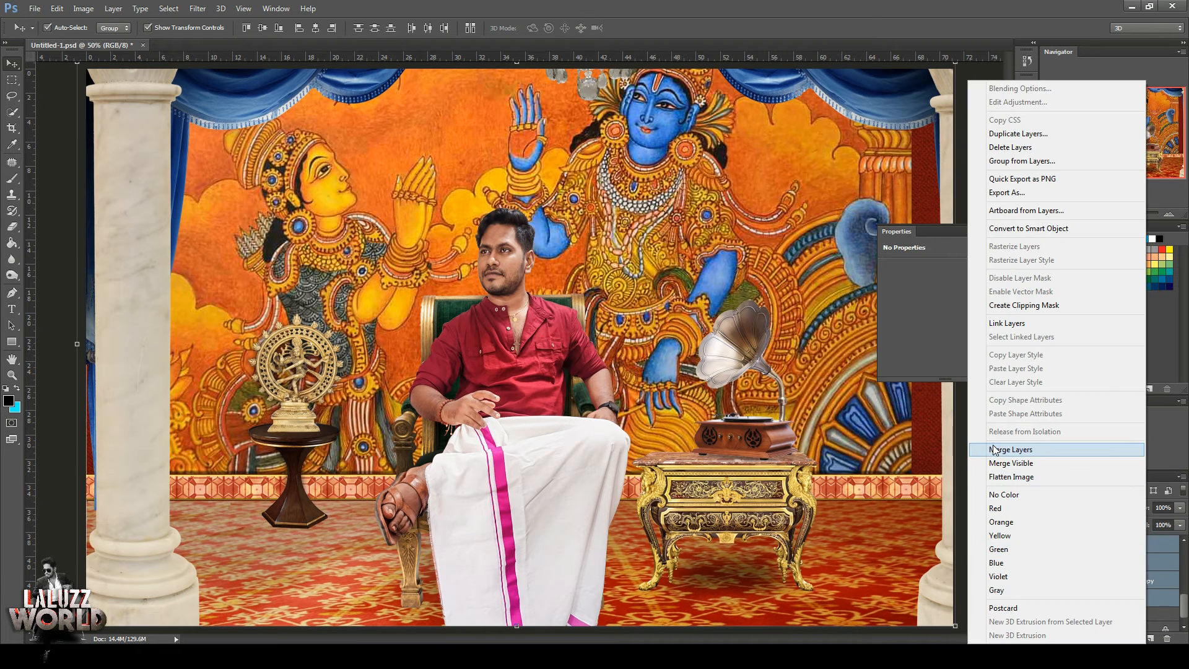
left_click(995, 451)
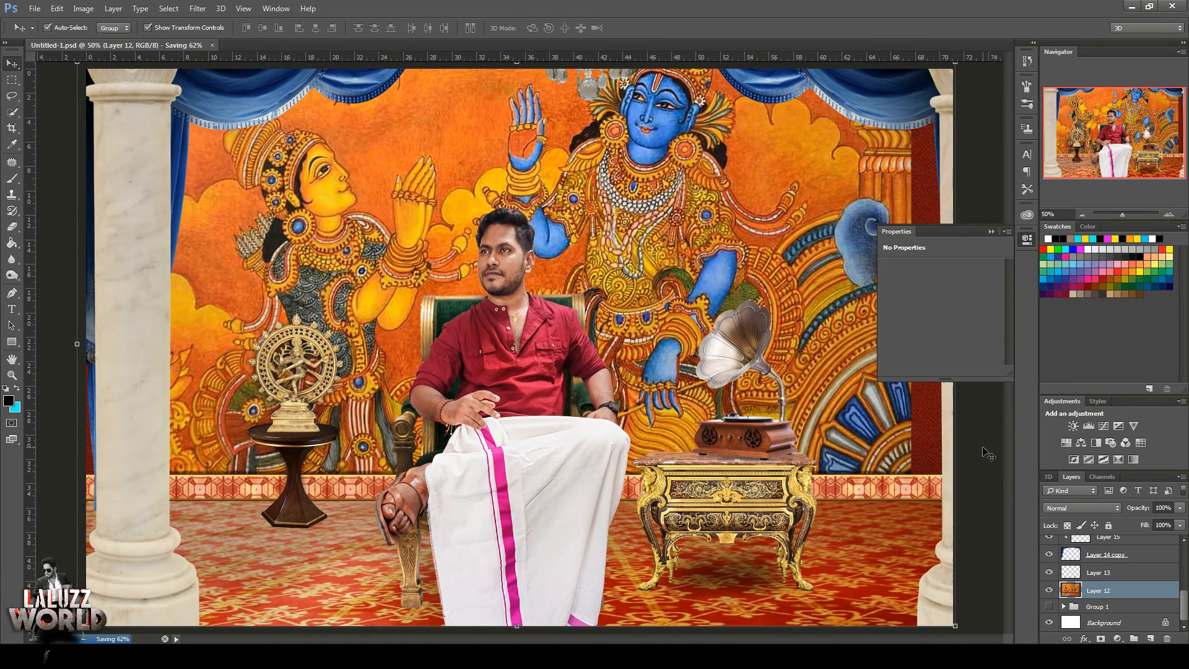
Start a Field Blur on the merged background layer, with a 7 px pin on the mural beside the man's head and a 0 px pin at the carpet's lower edge.
left_click(198, 8)
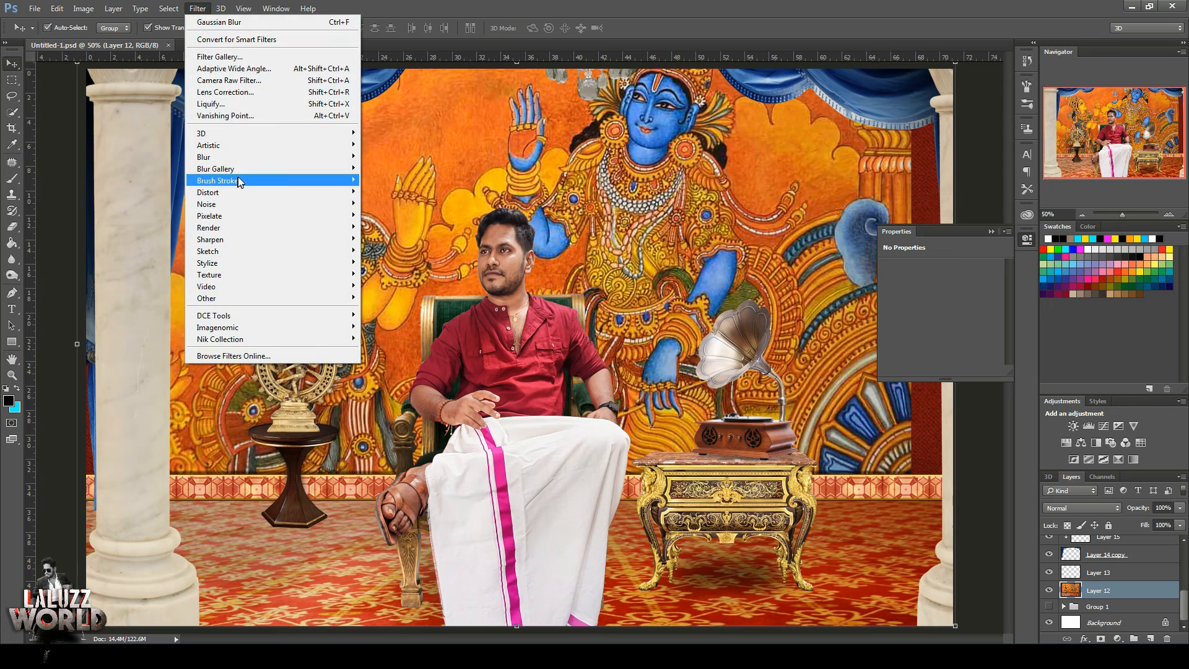
mouse_move(323, 169)
left_click(386, 168)
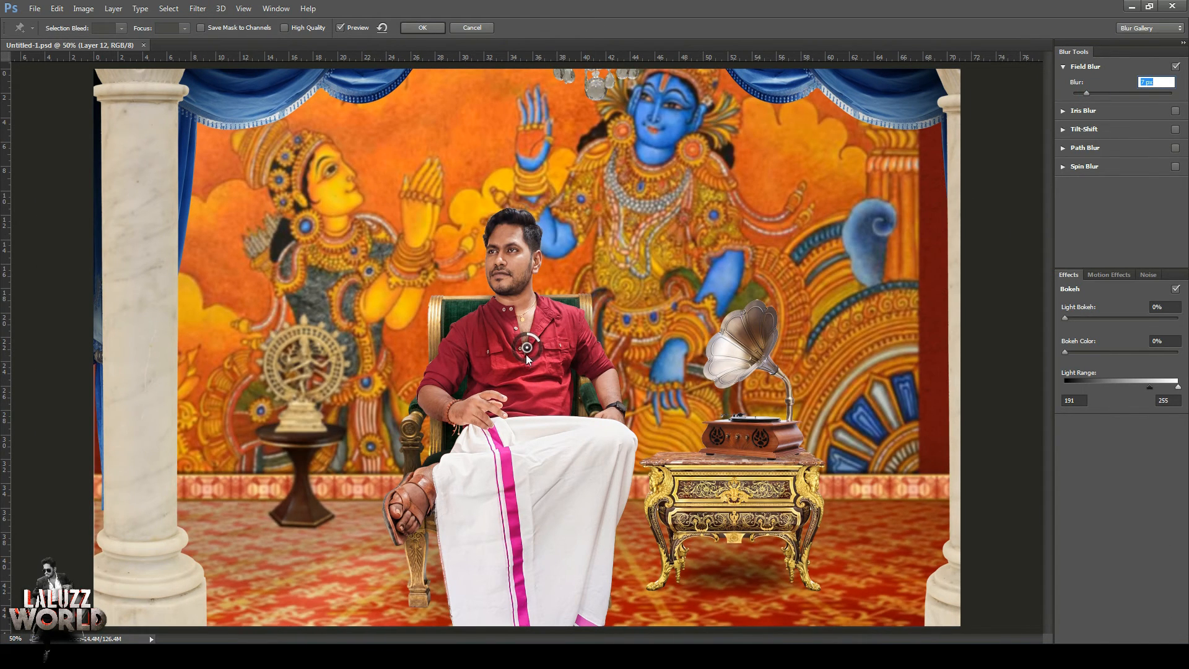
left_click_drag(535, 338, 548, 221)
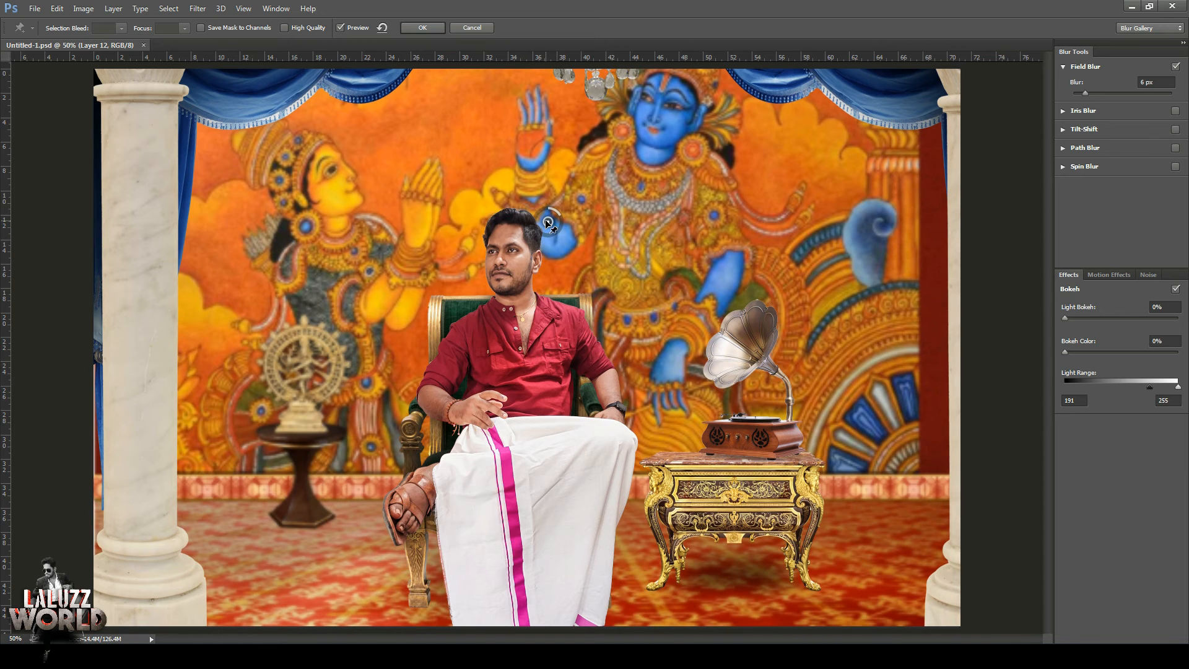
left_click_drag(1089, 95, 1091, 96)
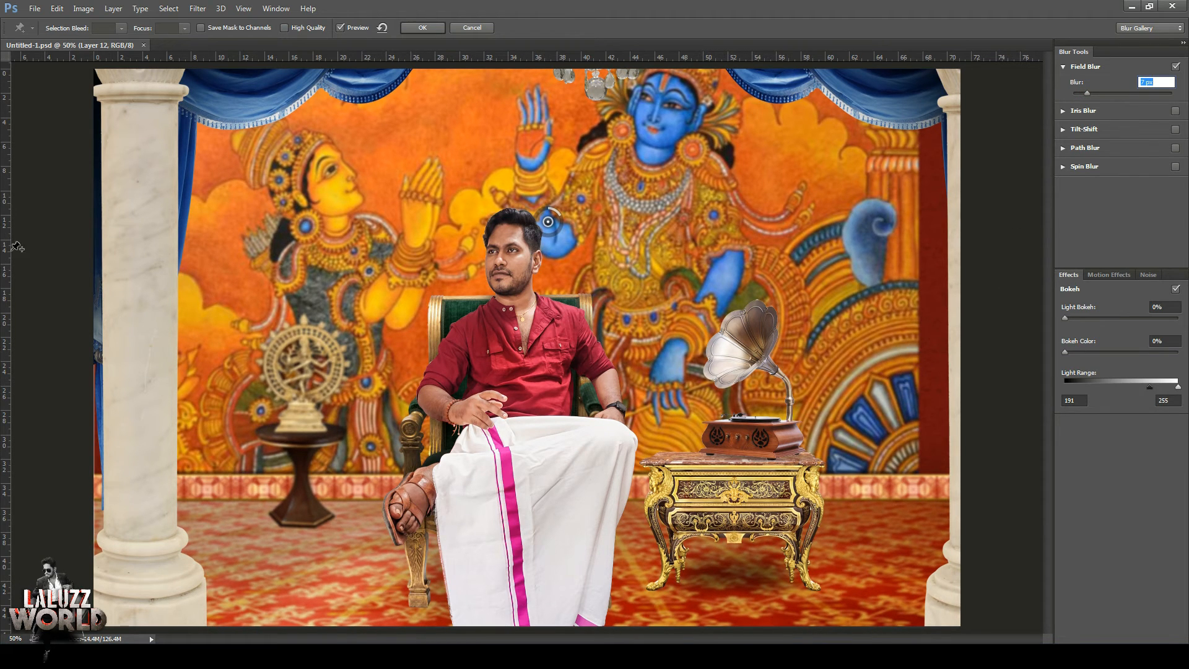
left_click(538, 617)
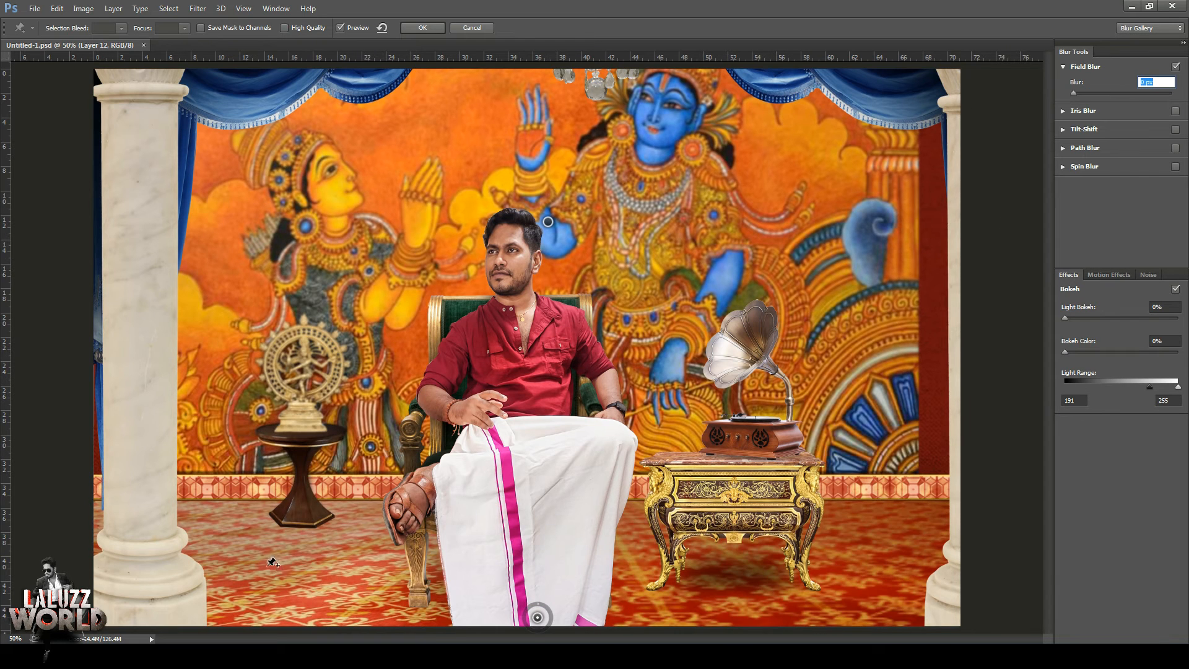
Add low-strength Field Blur pins on the statue's table, at the gold chest's upper right corner with 7 px, and near the right pillar's upper part.
left_click(311, 469)
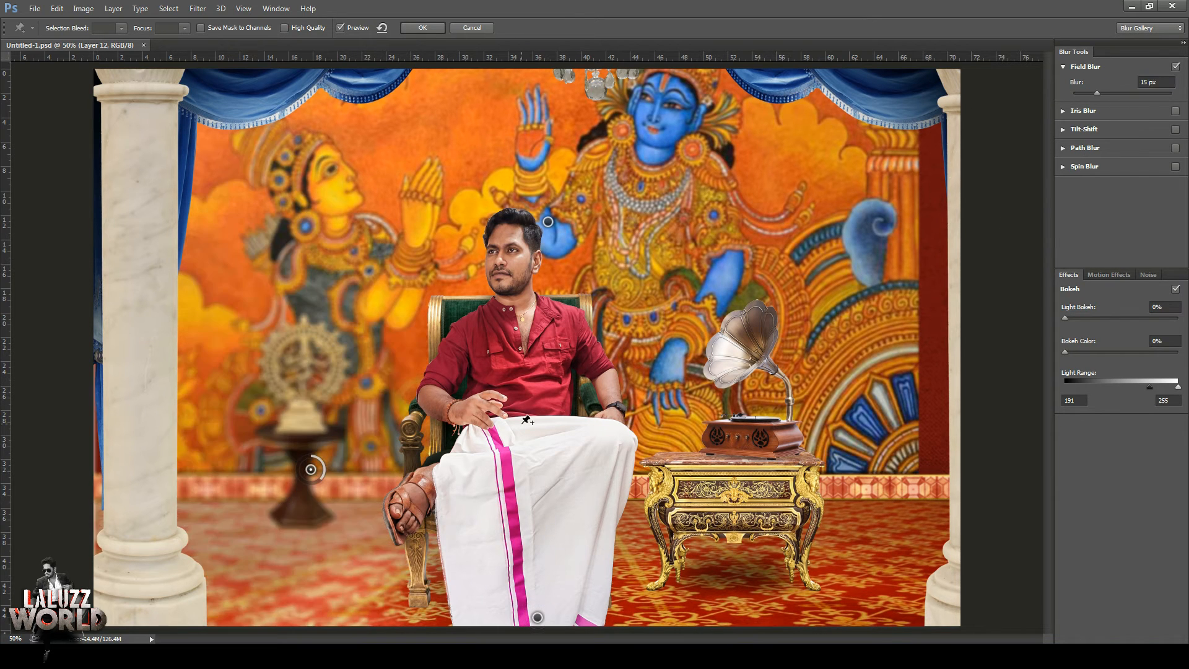
left_click(821, 454)
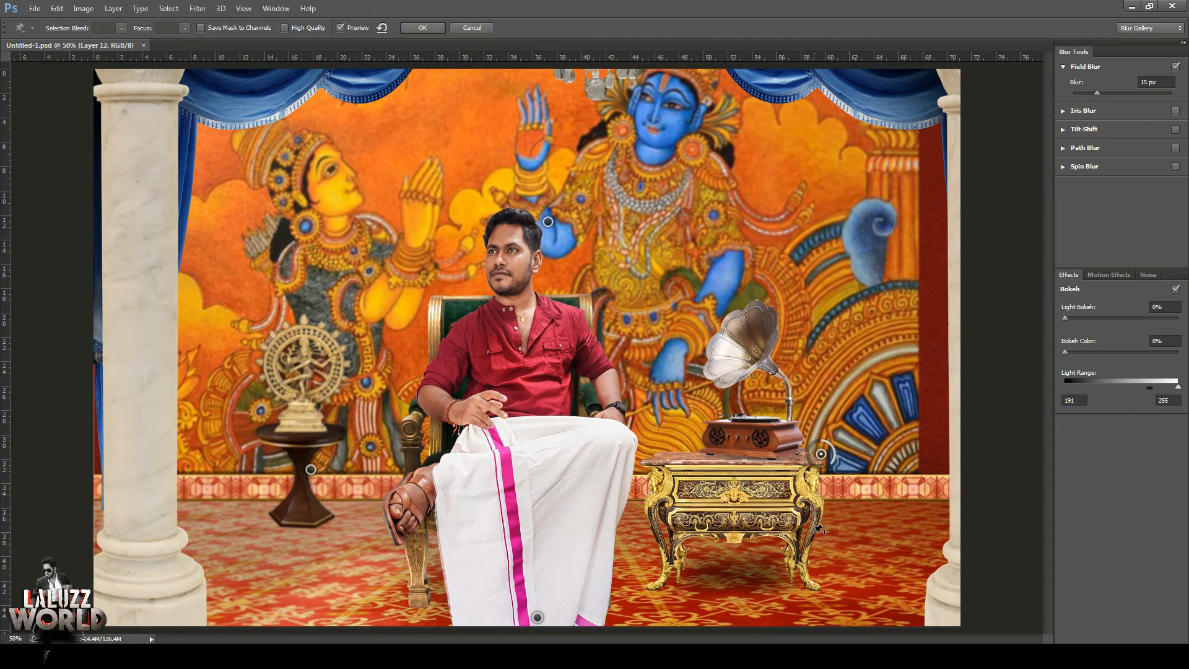
left_click_drag(1084, 92, 1088, 93)
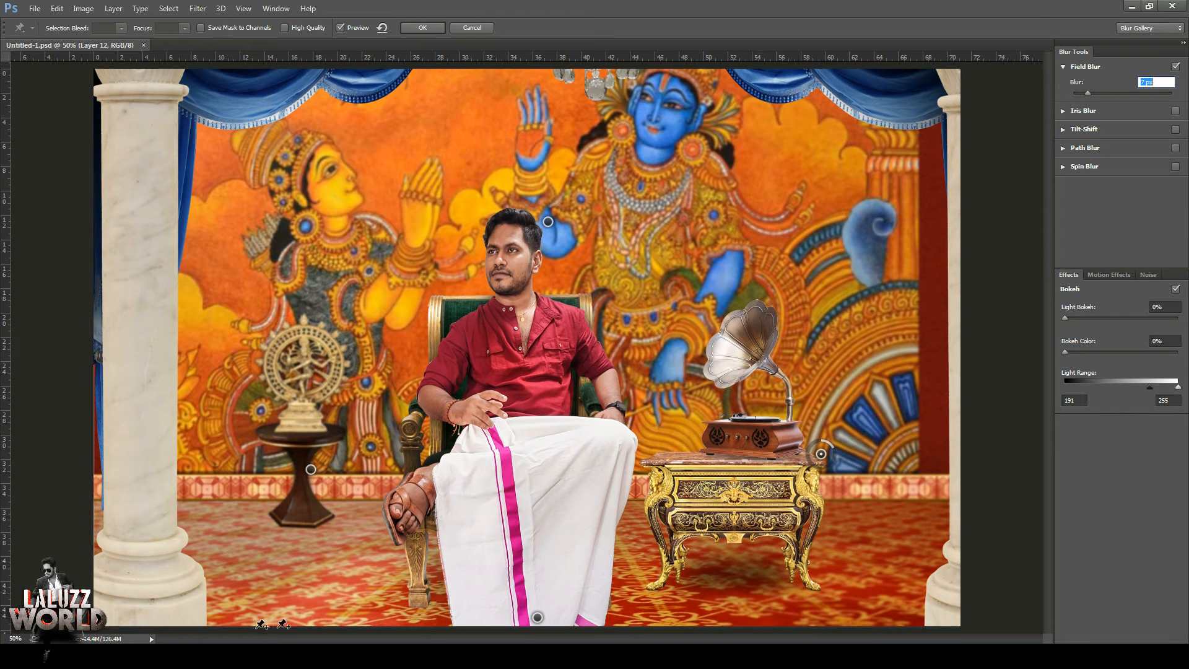
left_click(944, 153)
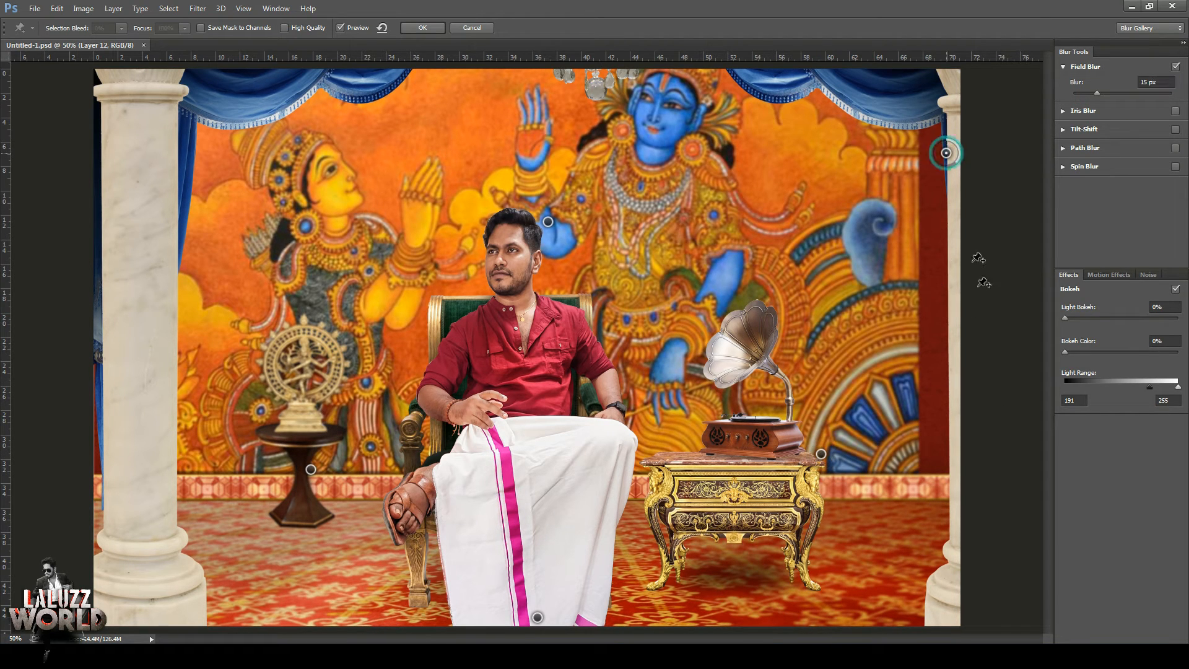
left_click_drag(1088, 93, 1094, 94)
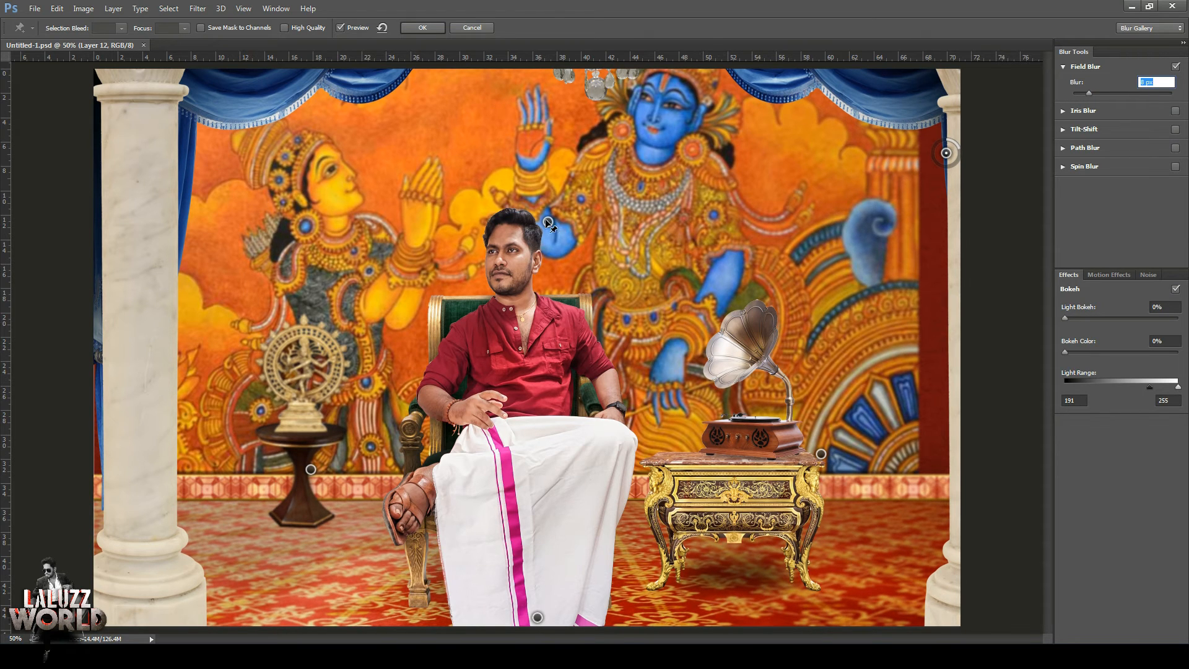
Move the mural pin up to the raised blue hand, add a pin outside the left pillar, apply the Field Blur, and save the document.
left_click(553, 138)
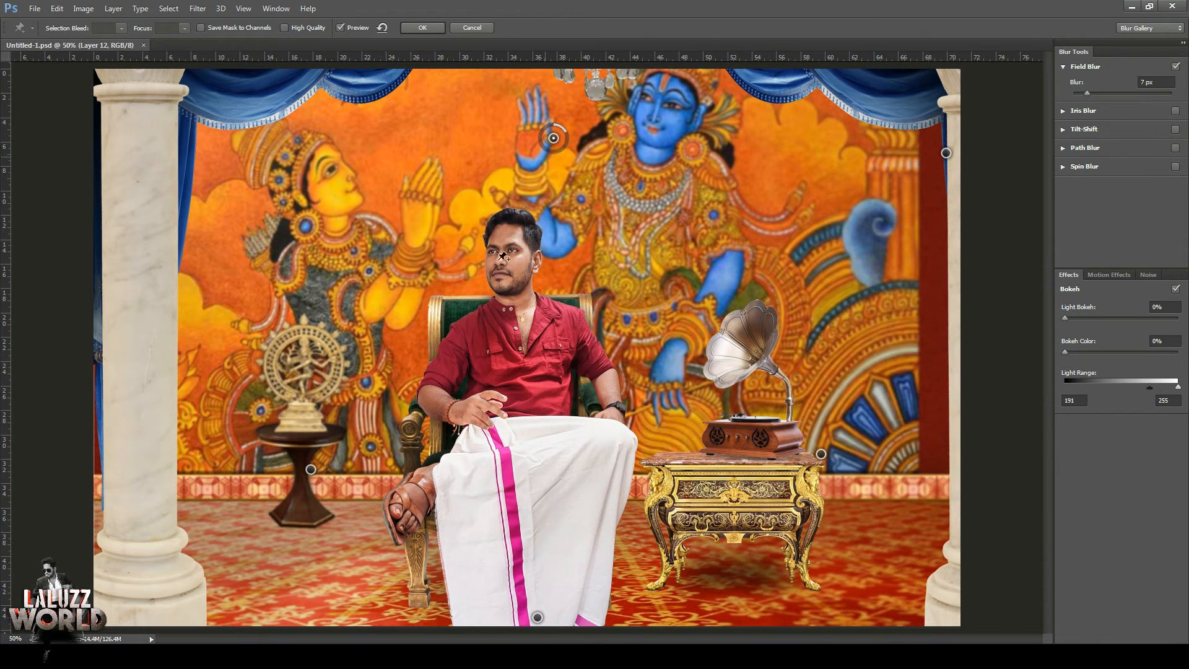
left_click(88, 473)
left_click_drag(98, 485, 85, 488)
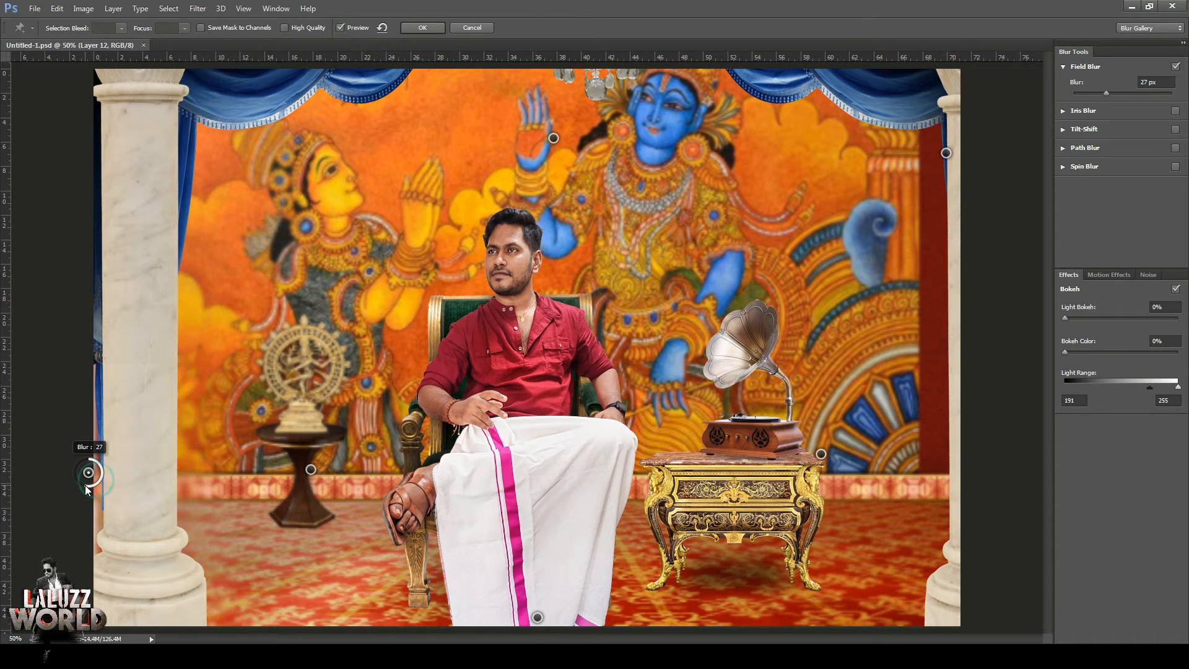
left_click(423, 27)
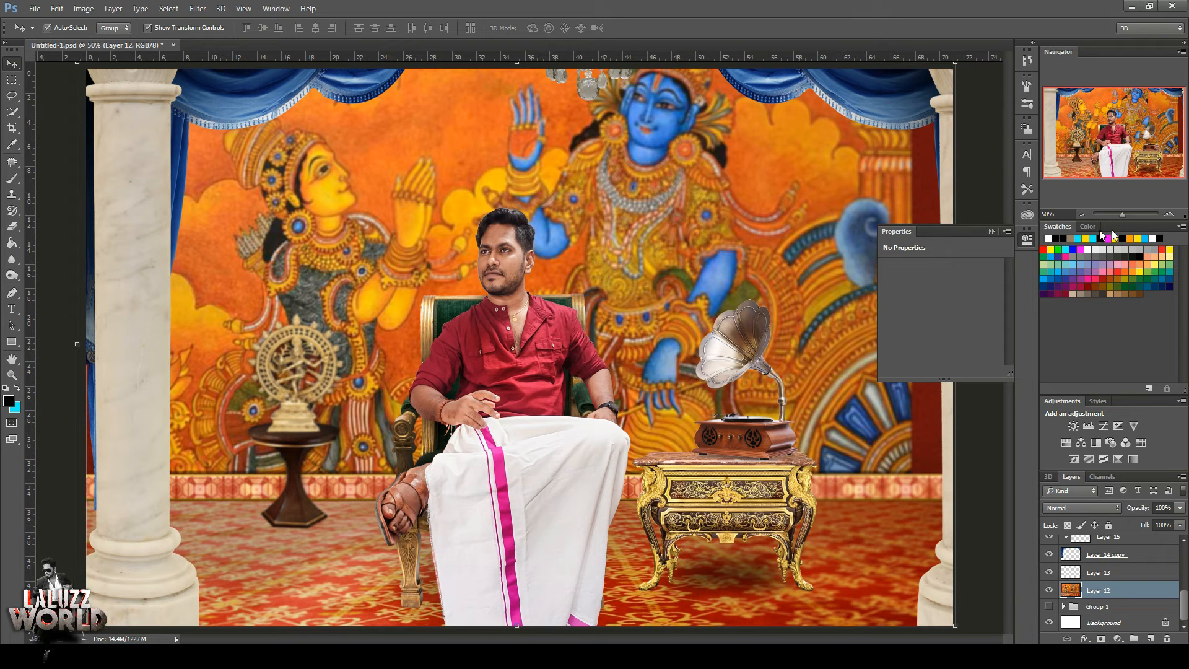
left_click(1082, 215)
key("ctrl+s")
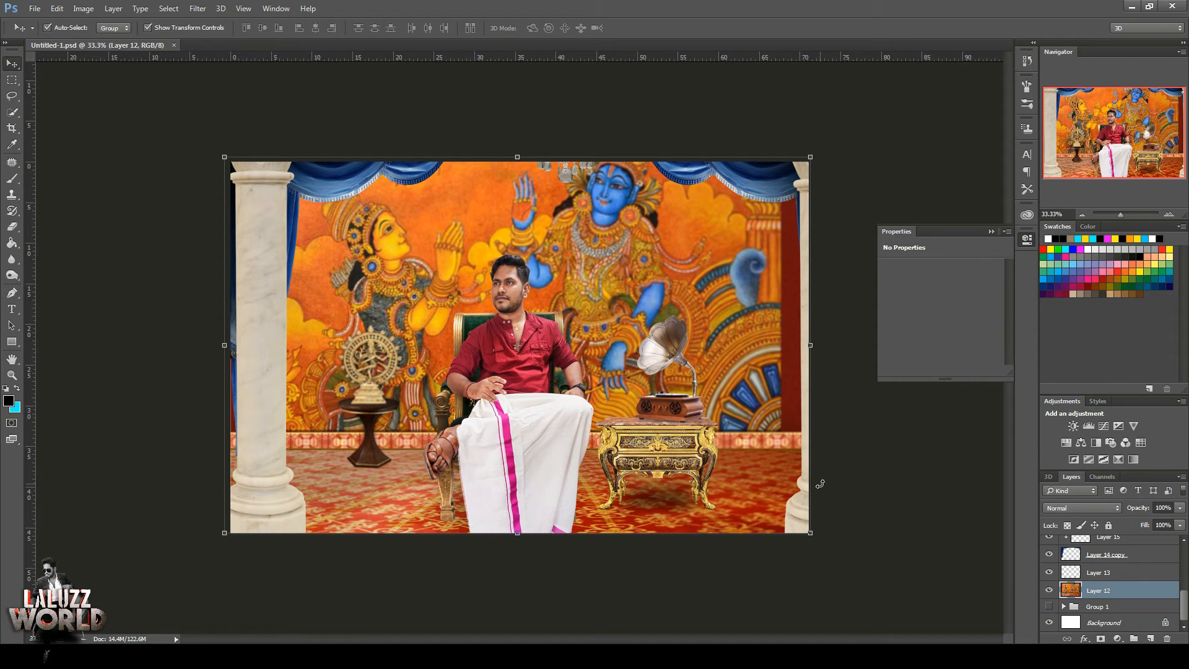
Open the glasses image pngkit_groucho-glasses-png_7643246.png from the Desktop.
left_click(35, 8)
left_click(50, 34)
scroll(266, 186, "down", 10)
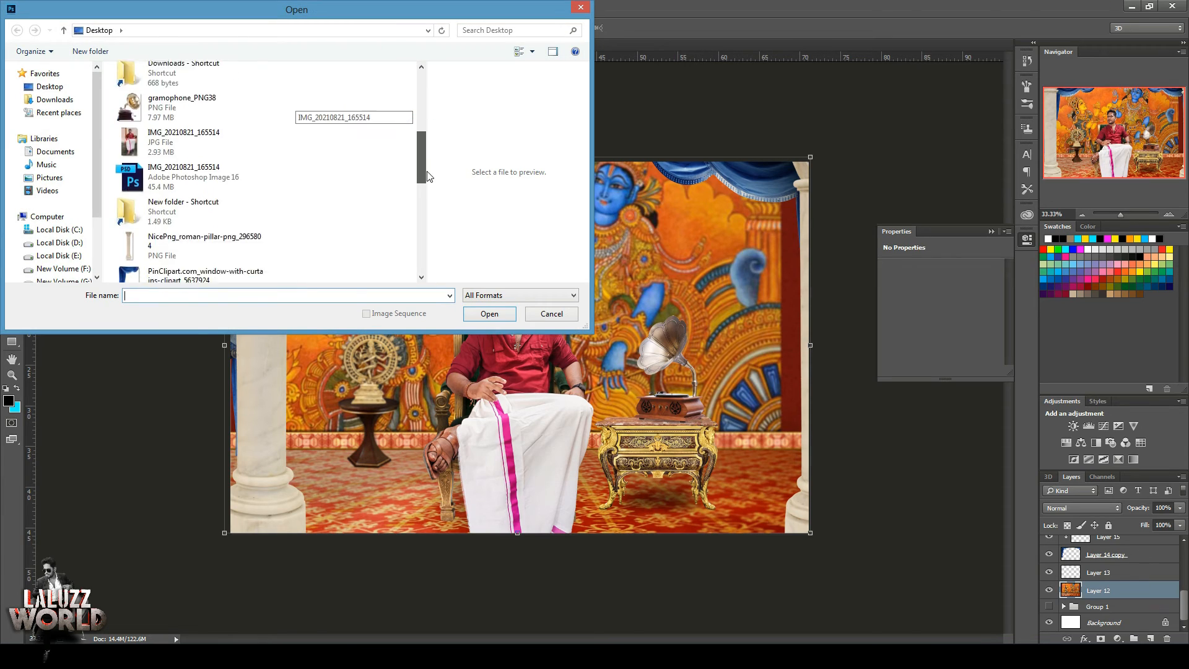
left_click_drag(428, 271, 427, 260)
double_click(183, 133)
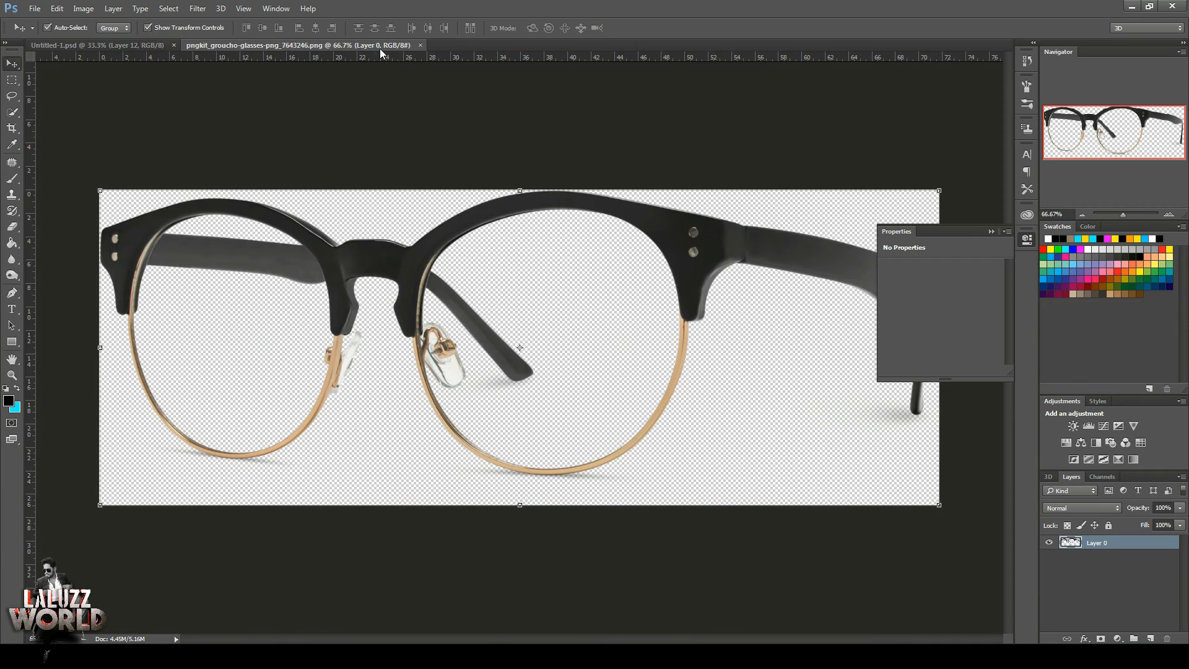
Bring the glasses into the room composite and close their source file.
left_click_drag(381, 49, 747, 61)
left_click_drag(565, 163, 443, 291)
left_click_drag(898, 60, 546, 74)
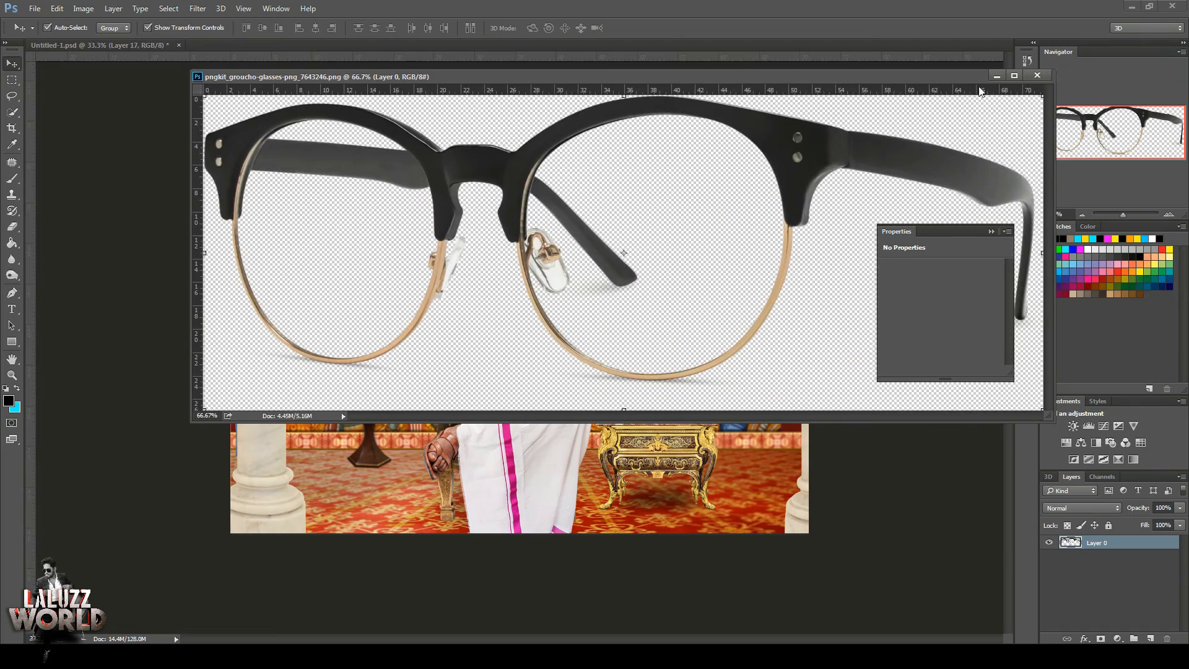
left_click(1040, 74)
Scale the glasses to about 8.1% and place them on the marble top of the gold chest beside the gramophone.
left_click_drag(644, 255, 630, 233)
left_click_drag(846, 225, 658, 308)
left_click(1169, 215)
left_click(1169, 215)
left_click(1169, 215)
left_click_drag(881, 208, 850, 554)
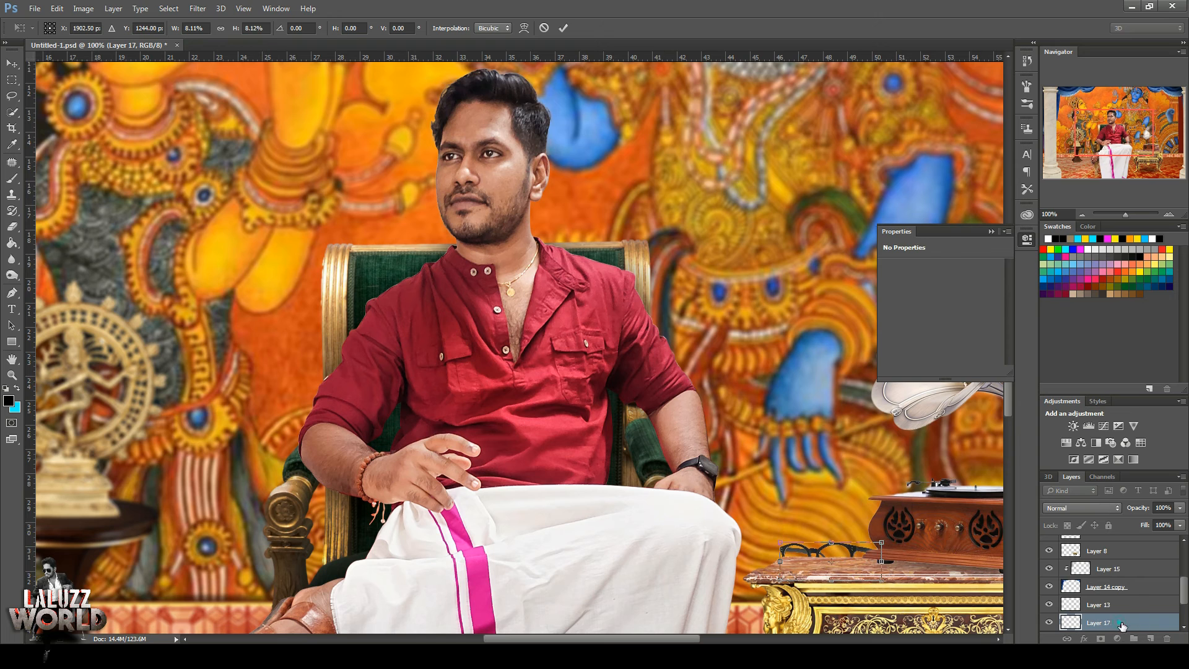
key("Return")
Move the glasses layer directly above Layer 10, shift the glasses slightly left on the chest top, and save the document.
left_click_drag(1107, 619, 1122, 555)
left_click_drag(884, 542, 879, 544)
key("Return")
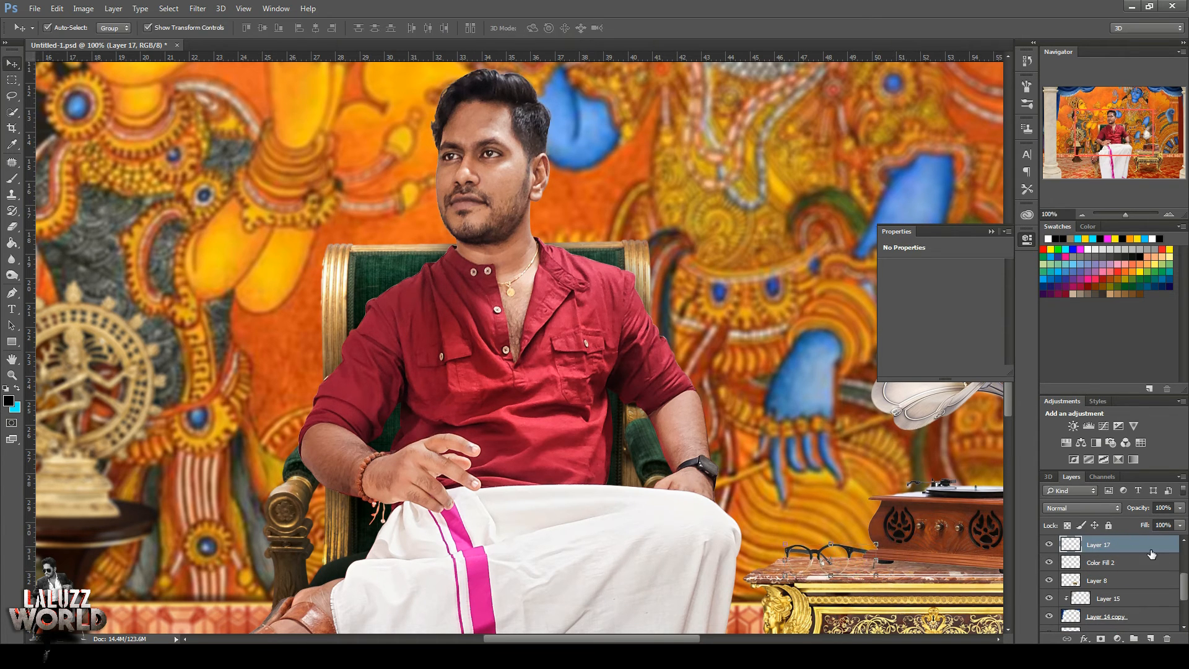
mouse_move(1149, 553)
left_mouse_down()
mouse_move(1151, 538)
mouse_move(1159, 565)
left_mouse_up()
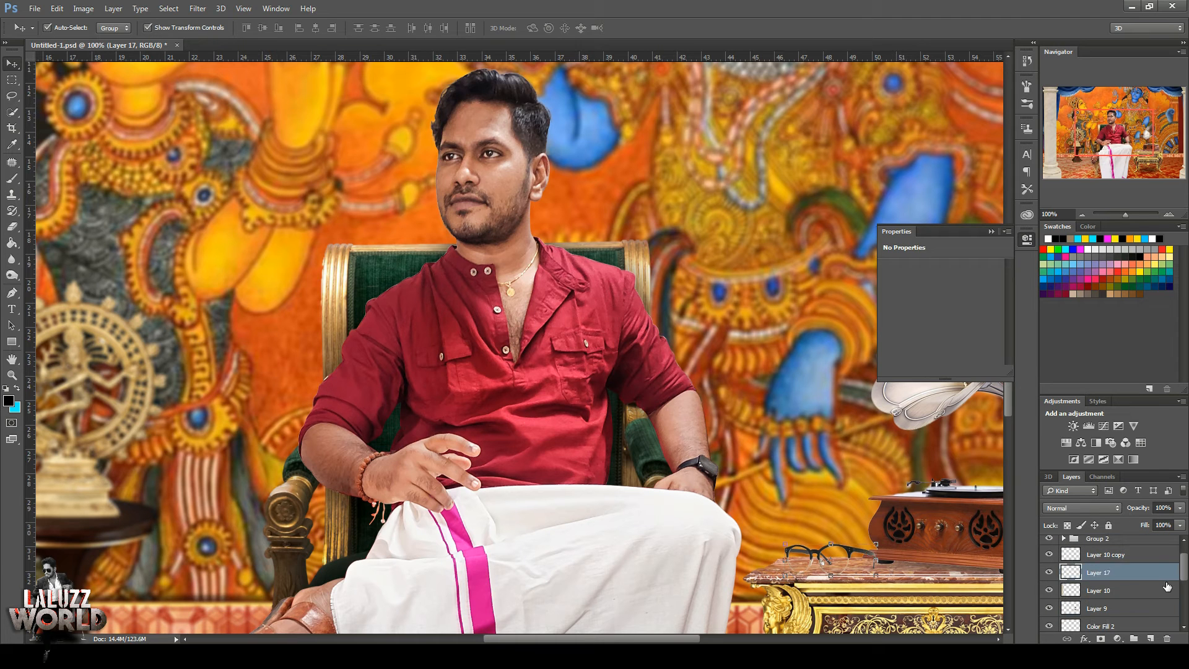
left_click_drag(854, 552, 843, 550)
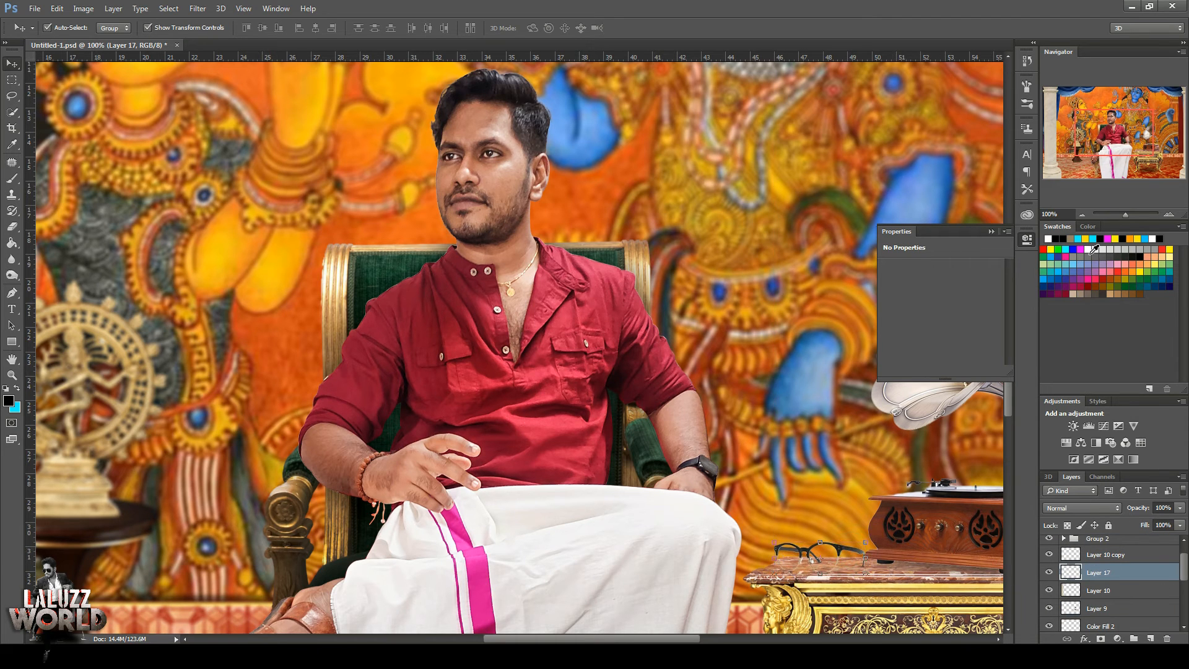
left_click(1083, 215)
left_click(1083, 214)
left_click(981, 452)
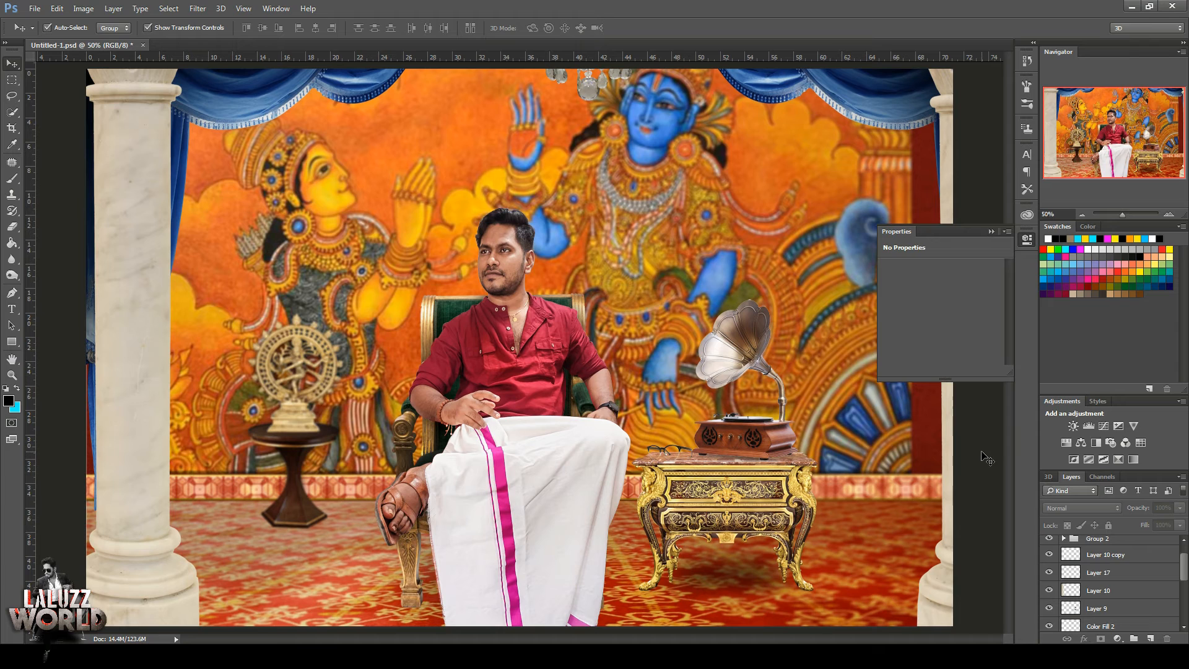
key("ctrl+s")
Stamp all visible layers into a new layer above Layer 16 and run Portraiture on it with the Smoothing: Normal preset.
left_click(1083, 215)
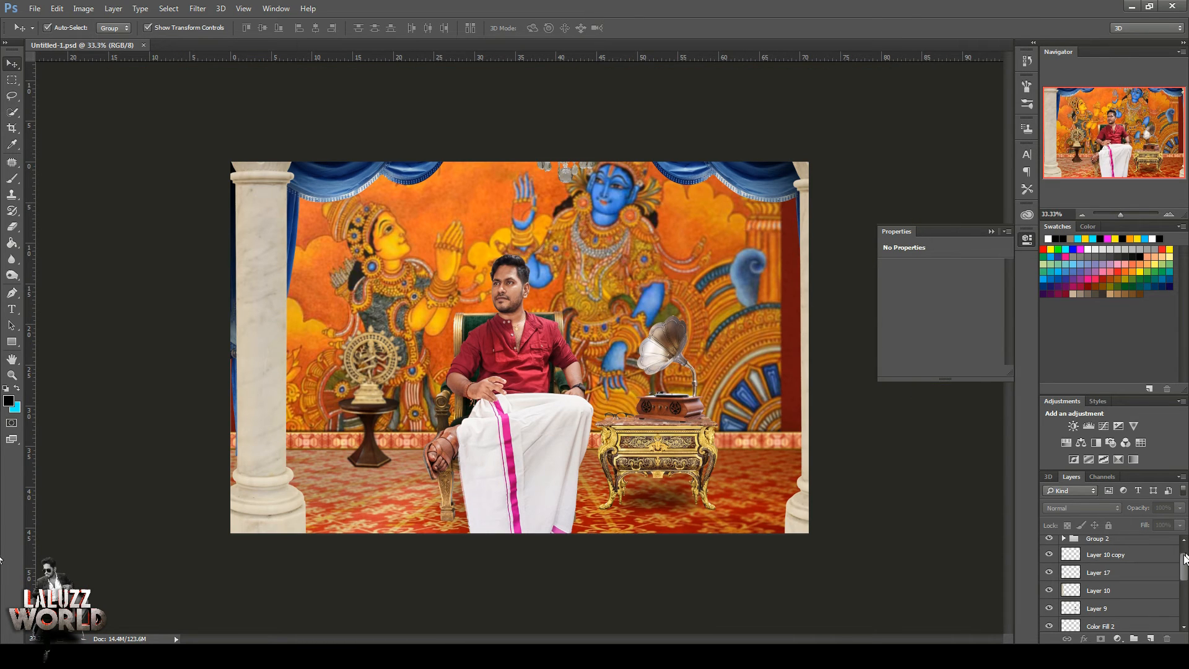
scroll(1150, 557, "up", 1)
left_click(1152, 544)
key("ctrl+shift+alt+e")
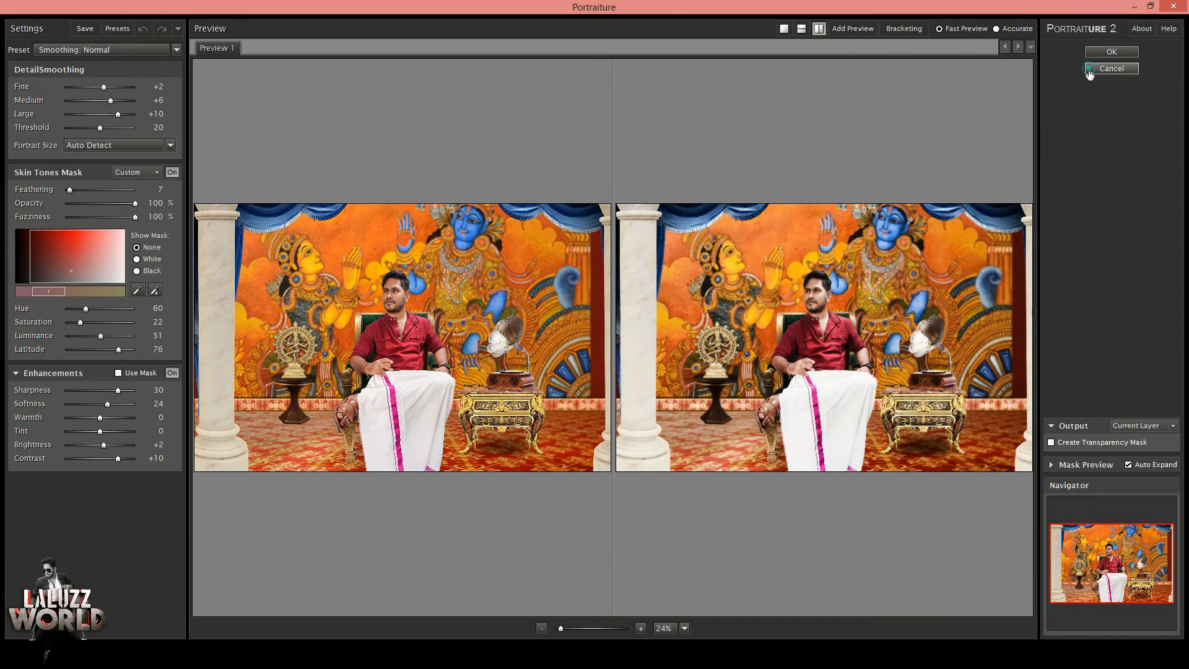
left_click(1088, 62)
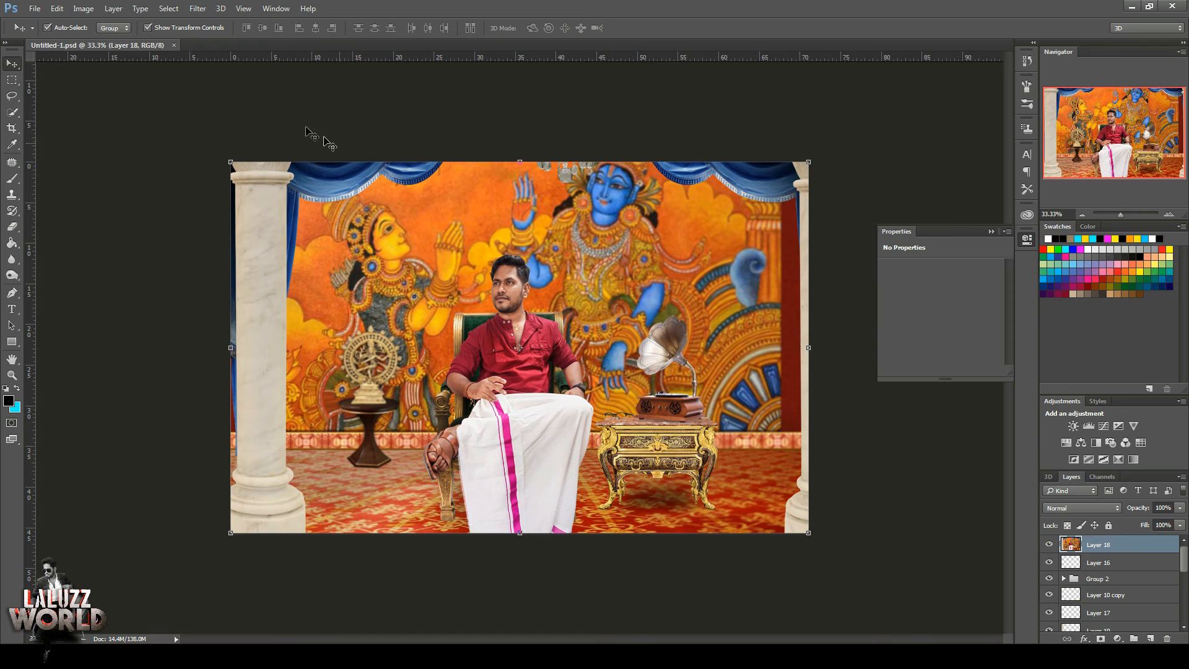
Grade the stamped layer in Camera Raw with exposure +0.30, contrast +10, clarity +19 and blacks +3, and fine-tune shadows, temperature and tint.
left_click(197, 8)
left_click(248, 80)
mouse_move(861, 266)
left_mouse_down()
mouse_move(872, 268)
mouse_move(868, 286)
left_mouse_up()
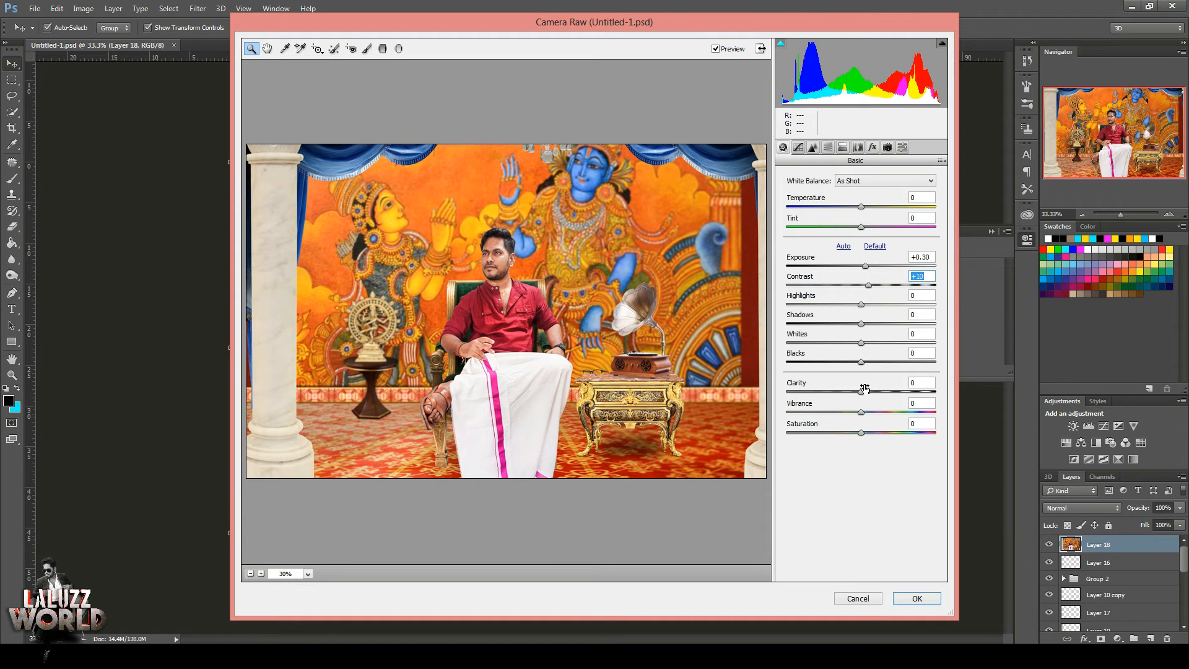
left_click_drag(865, 392, 857, 324)
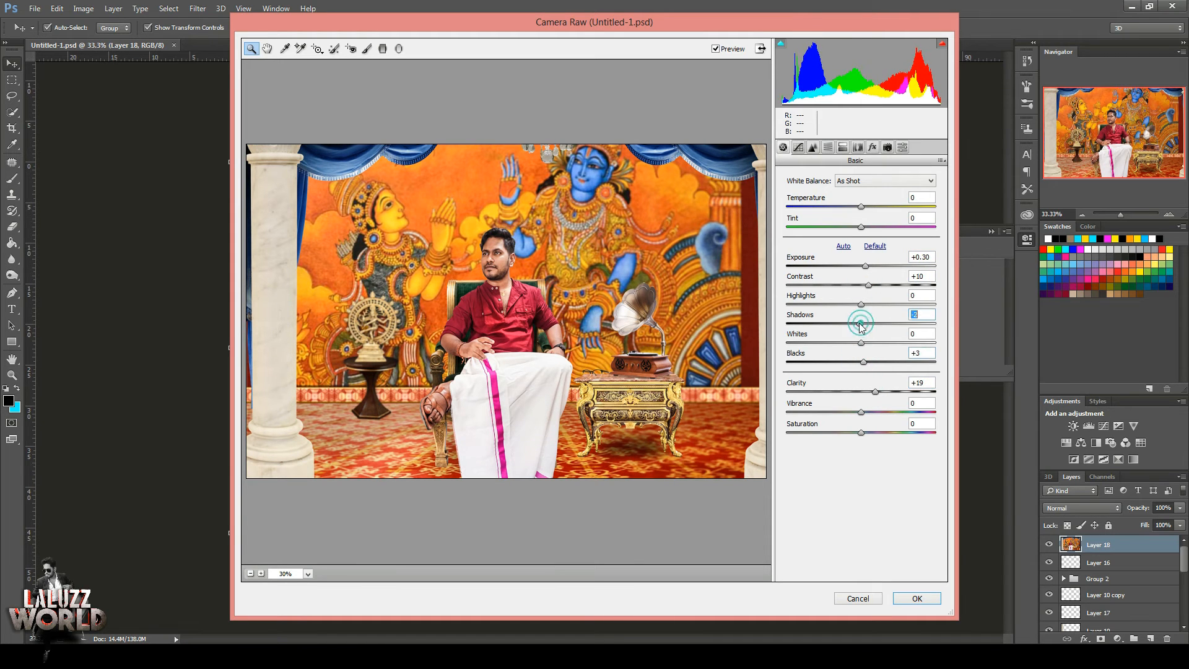
left_click_drag(861, 206, 869, 228)
left_click(910, 599)
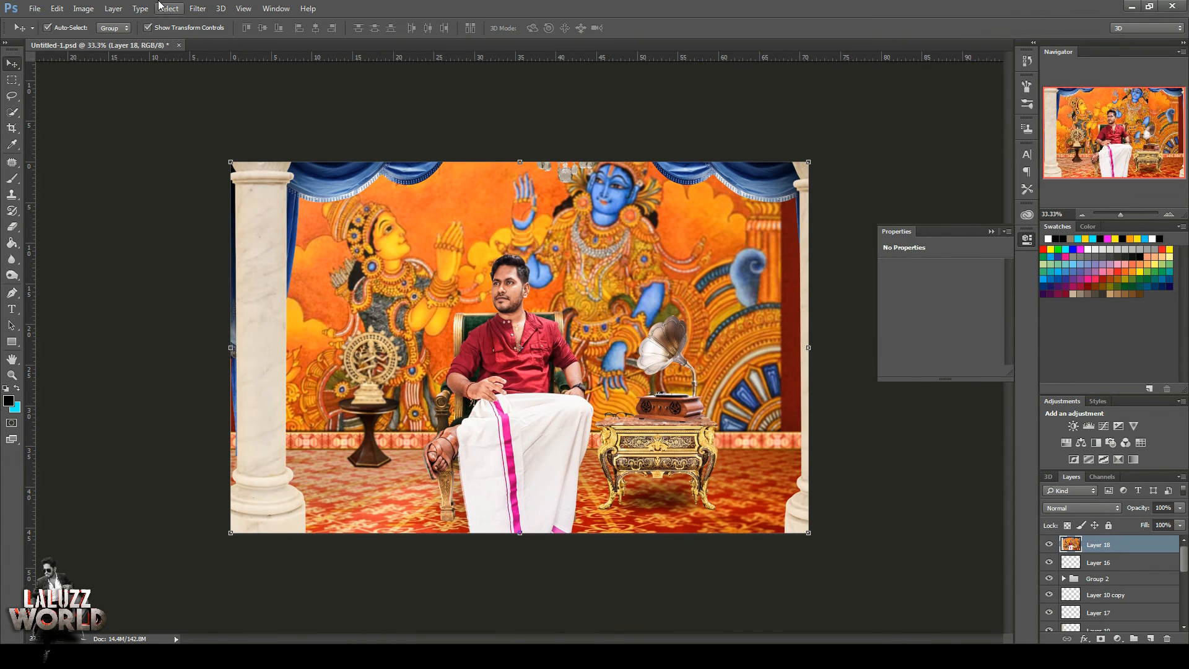
Darken the picture's edges with a large Camera Raw radial filter centred on the man, using exposure -2.70, feather 100 and effect Outside.
left_click(190, 10)
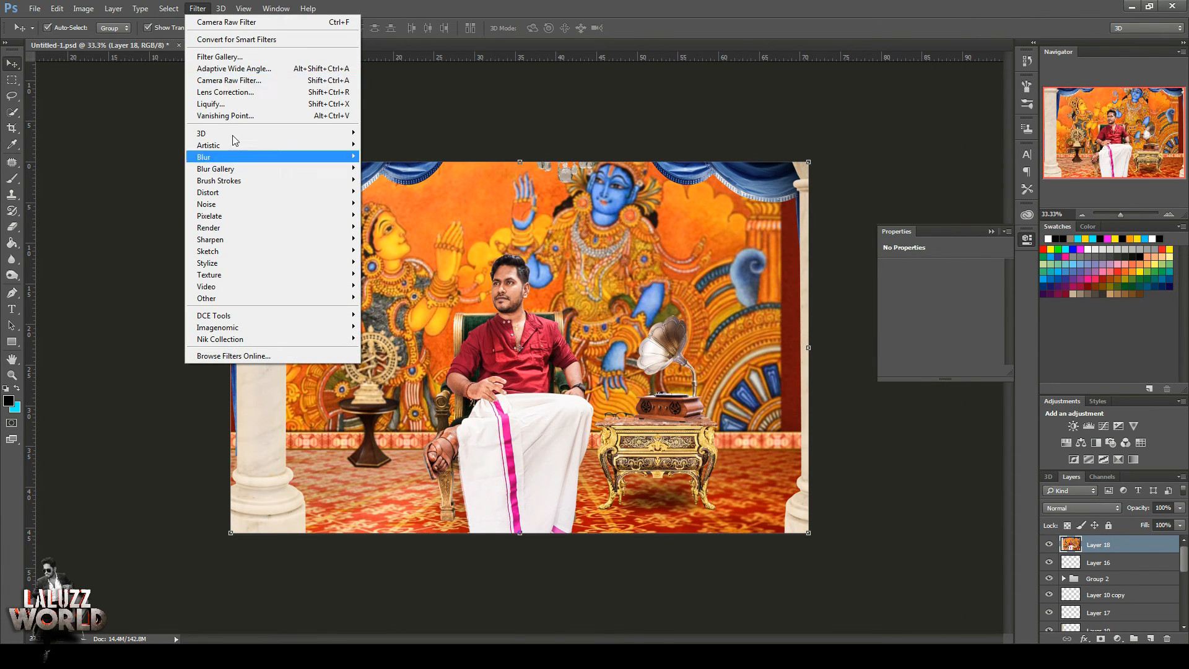
left_click(226, 79)
key("j")
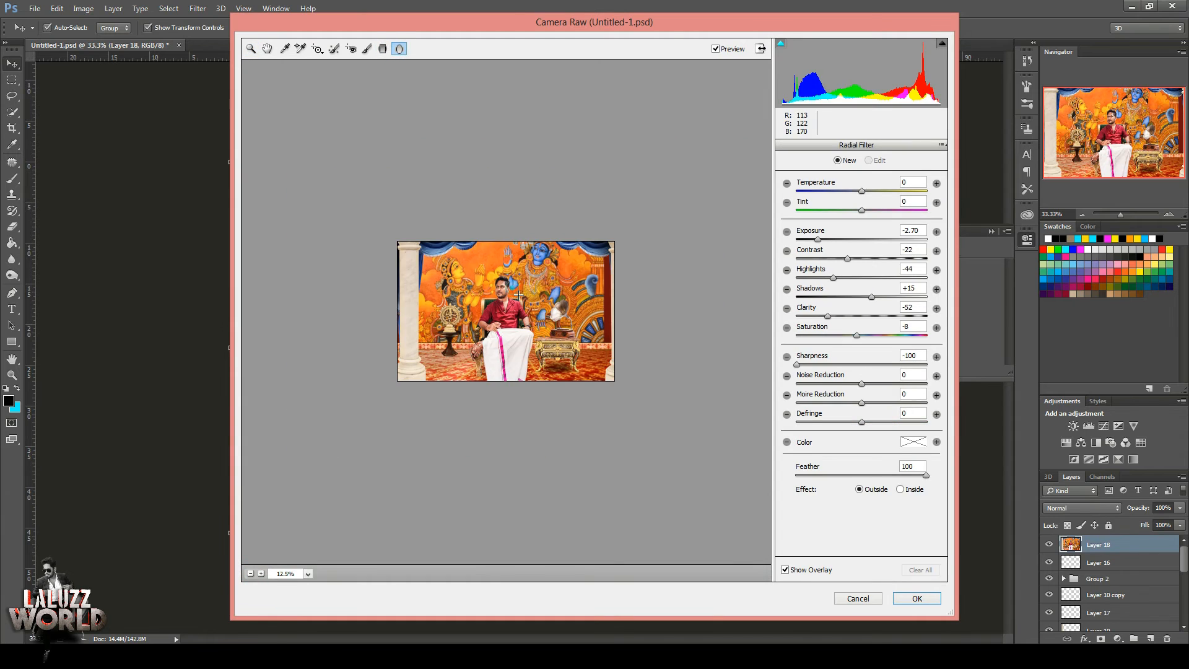
left_click_drag(508, 300, 668, 438)
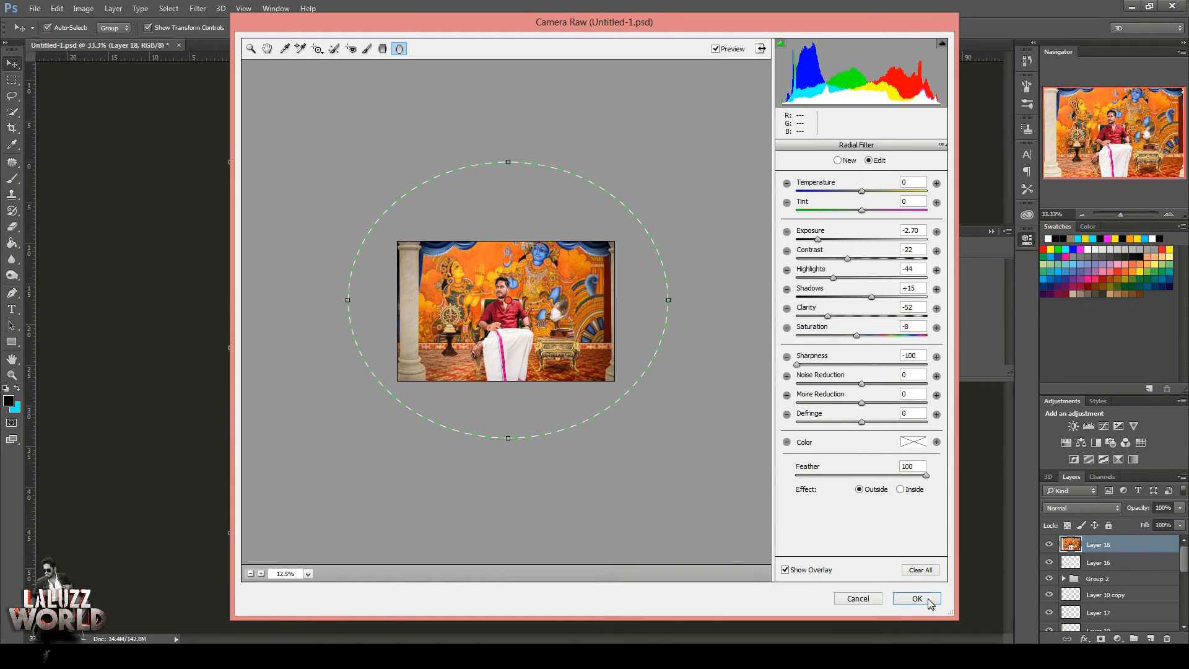
left_click(930, 604)
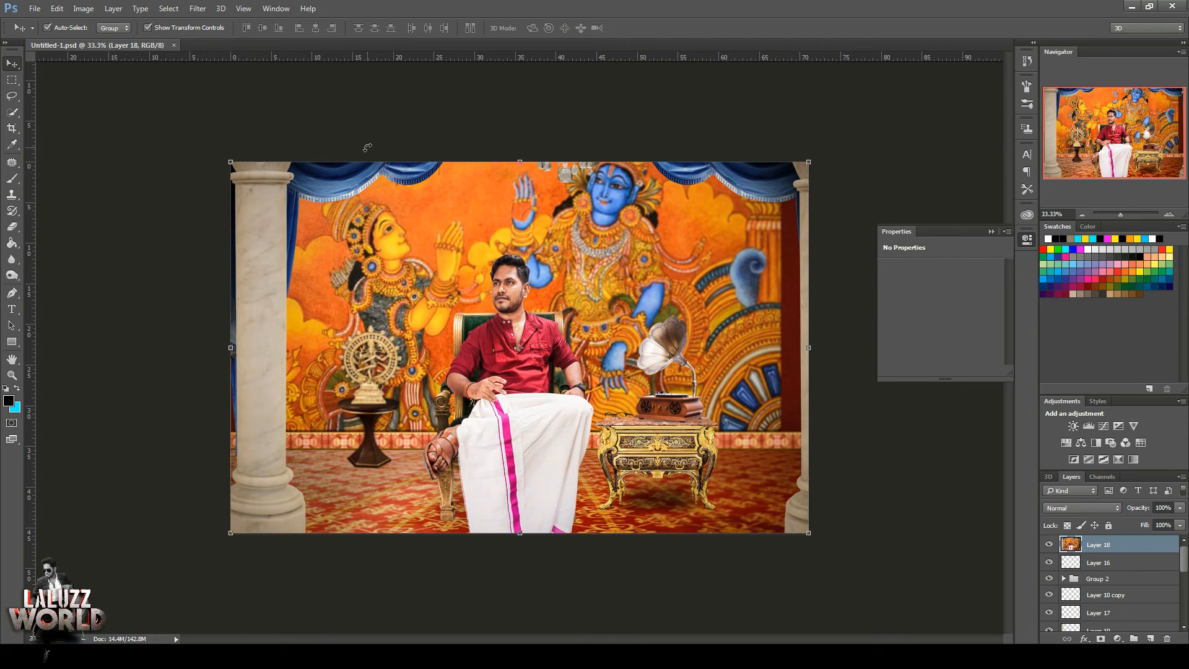
Open the stamped Layer 18 in the Nik Collection's Color Efex Pro 4 filter with Tonal Contrast active.
left_click(197, 8)
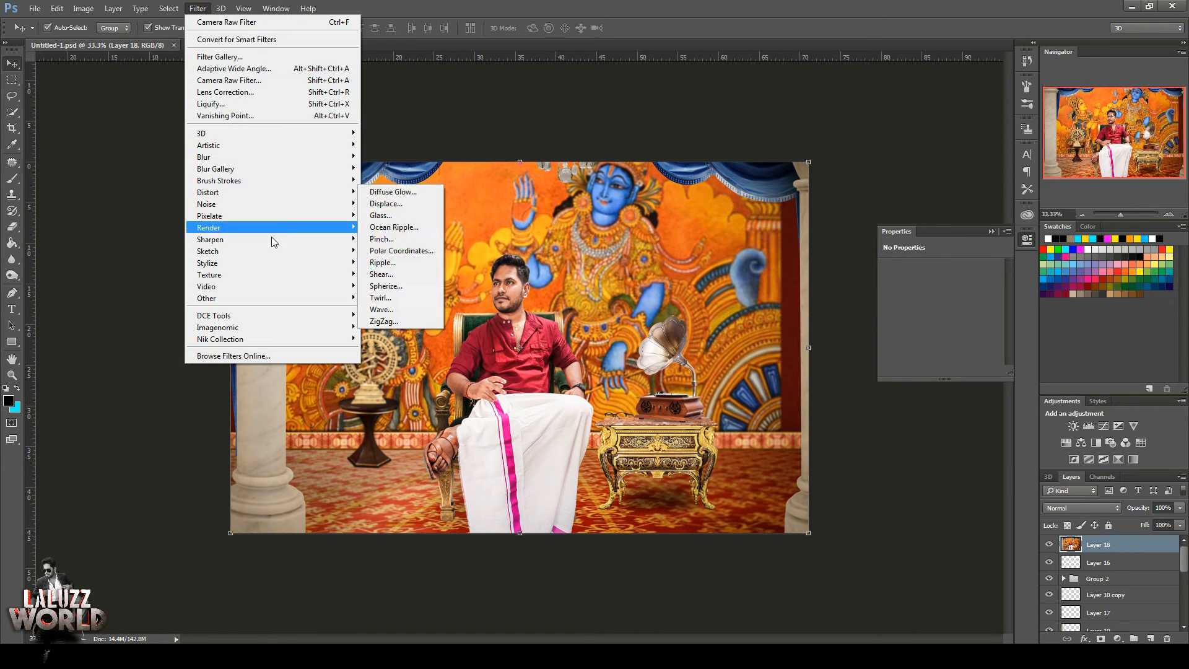
mouse_move(273, 244)
mouse_move(309, 339)
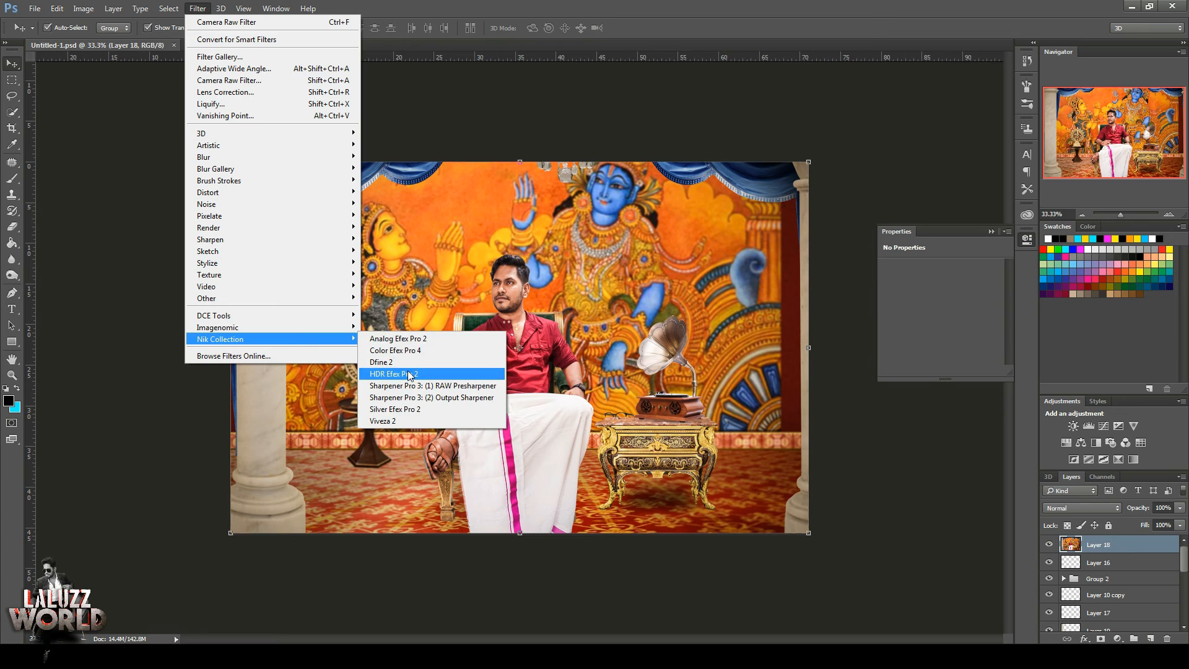
left_click(409, 374)
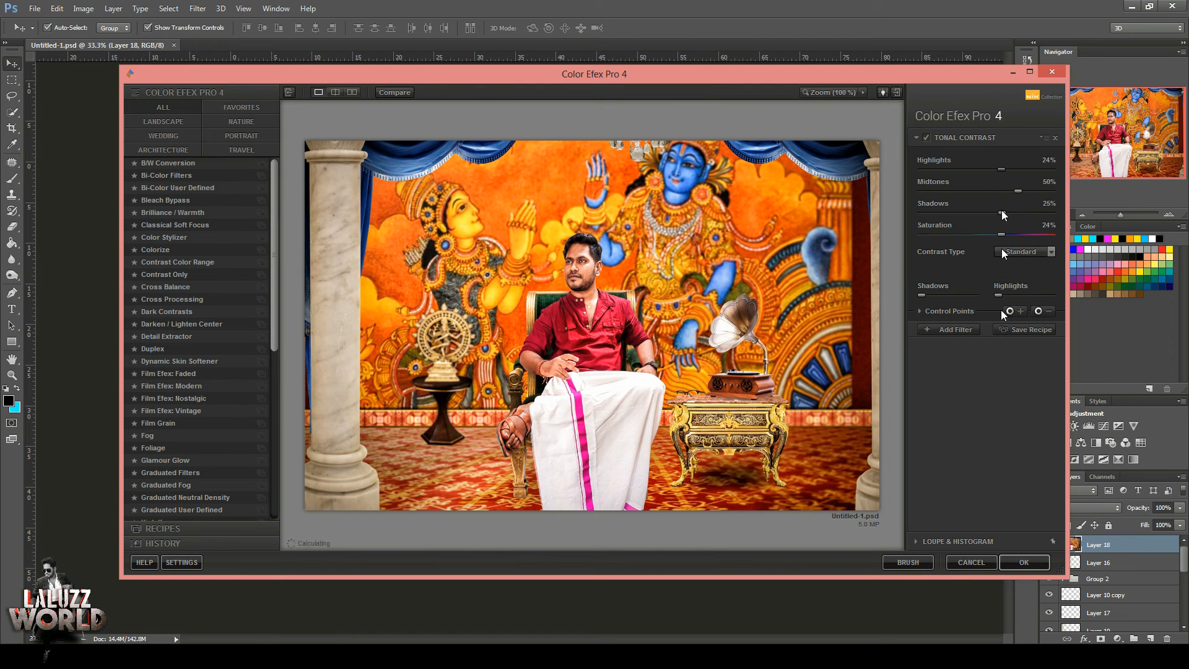
Try an added Classical Soft Focus filter with the third Diffusion method, diffused detail 4% and brightness 28%, and switch it off.
left_click(954, 330)
left_click(147, 226)
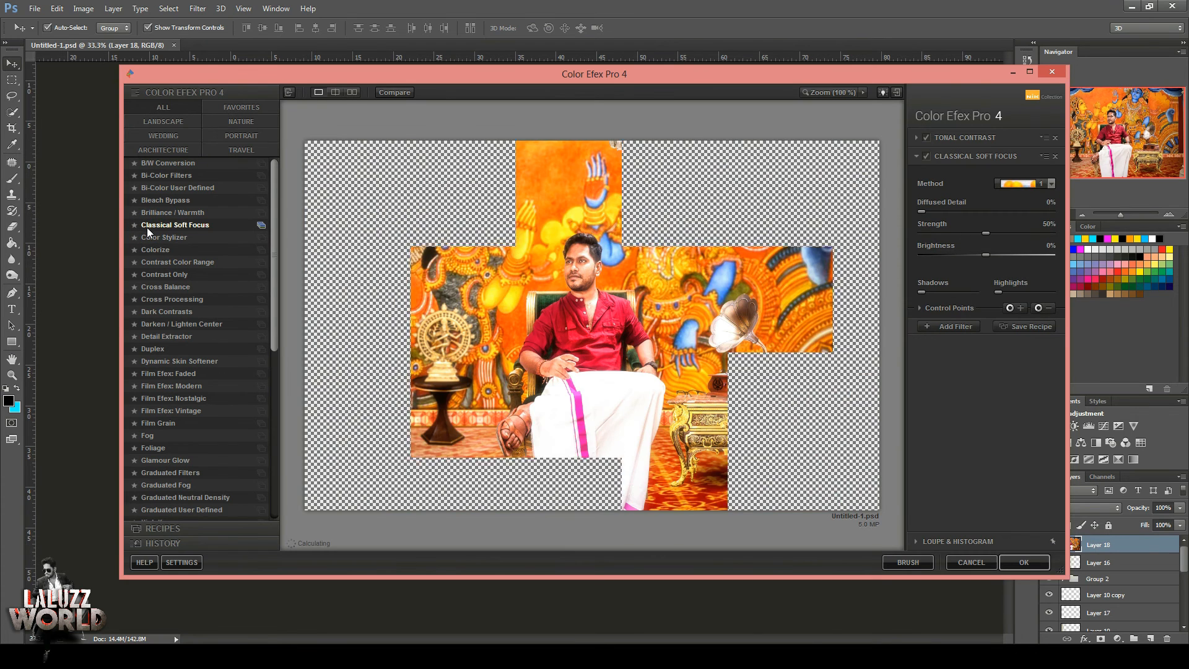
left_click(1046, 184)
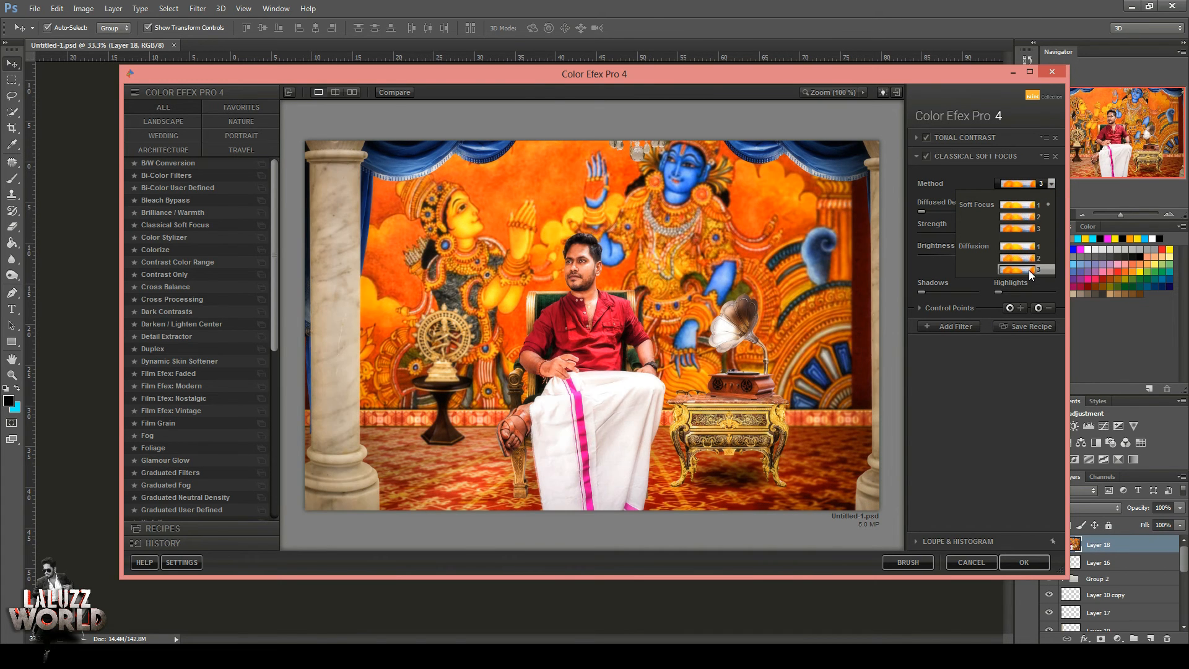
left_click(1028, 271)
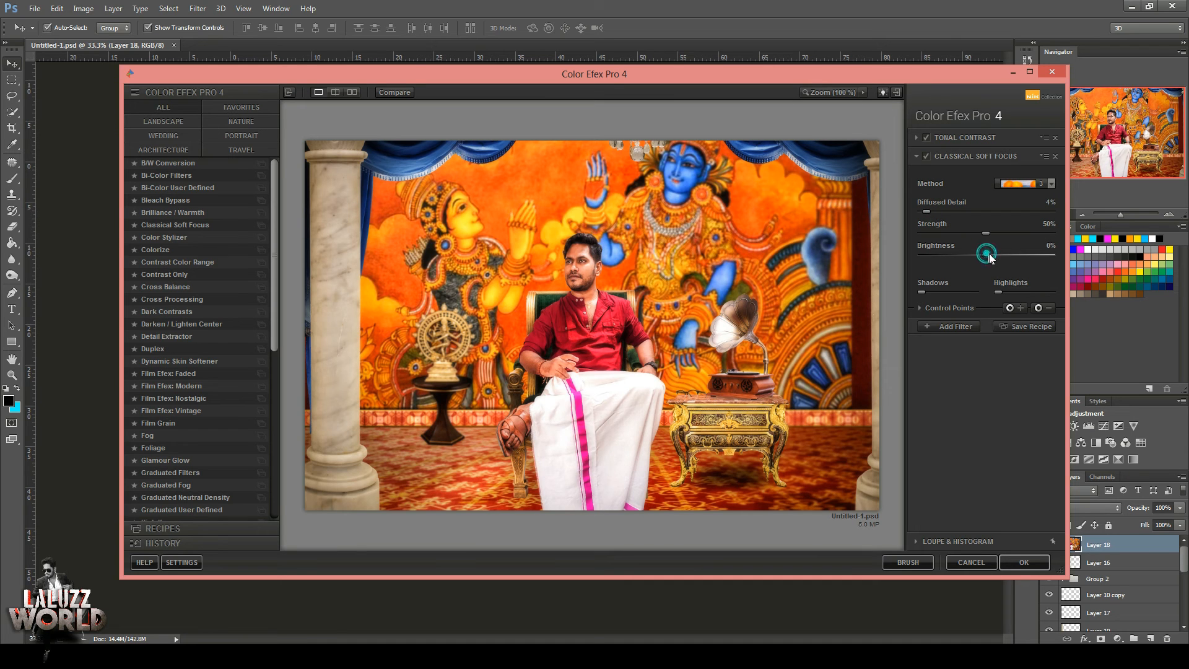
left_click_drag(1015, 259, 1005, 259)
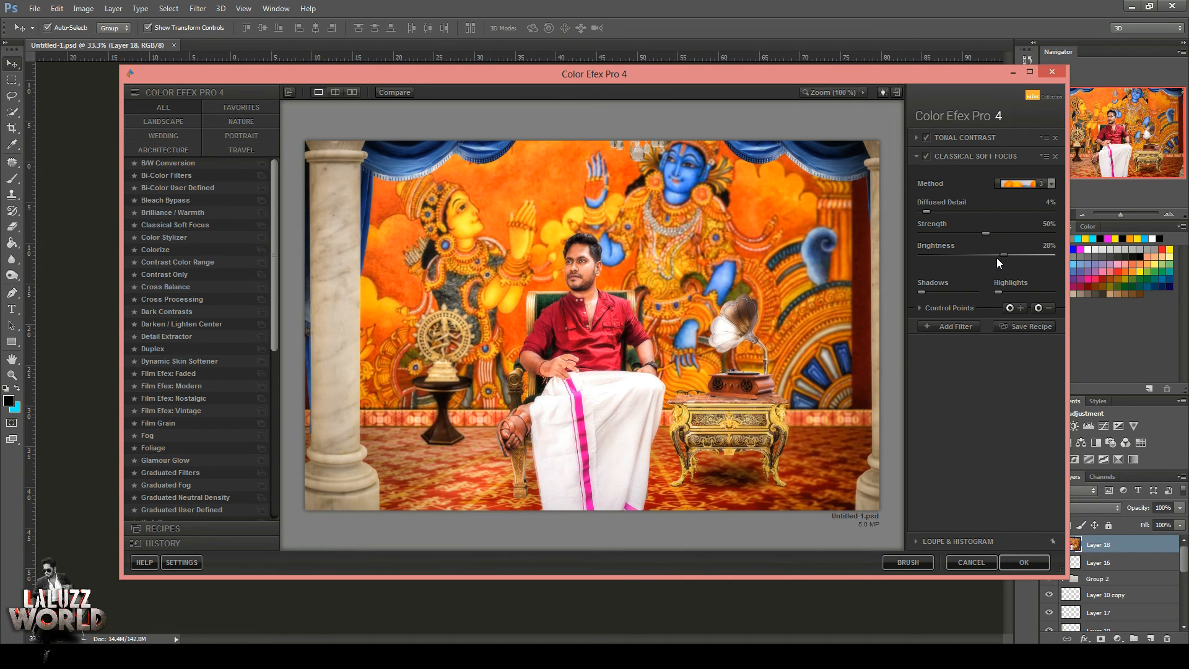
left_click_drag(941, 294, 922, 293)
left_click(924, 157)
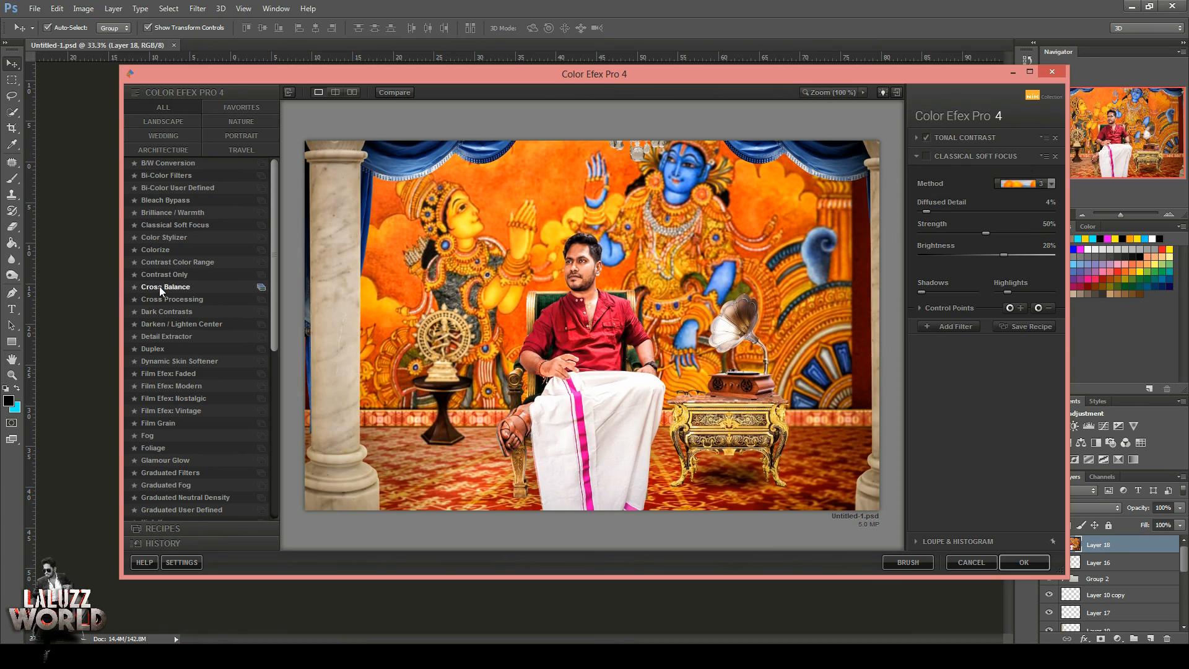
Try Cross Balance, Cross Processing, Glamour Glow, Levels & Curves, Low Key and a second Tonal Contrast as the added filter.
left_click(174, 301)
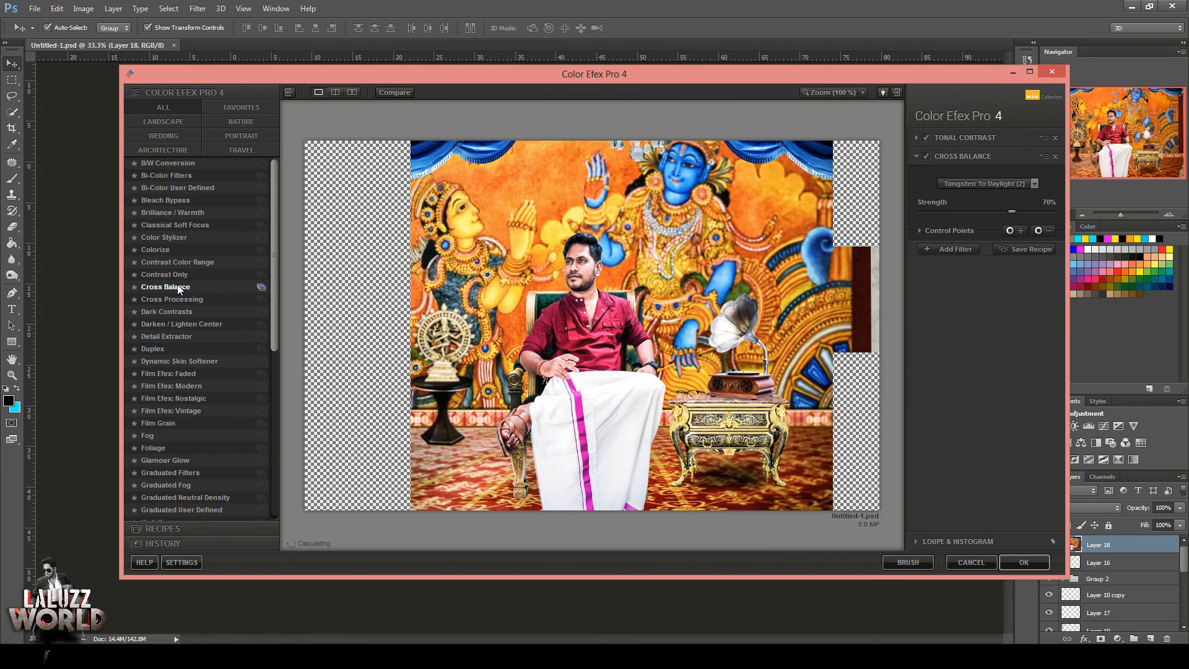
left_click(159, 300)
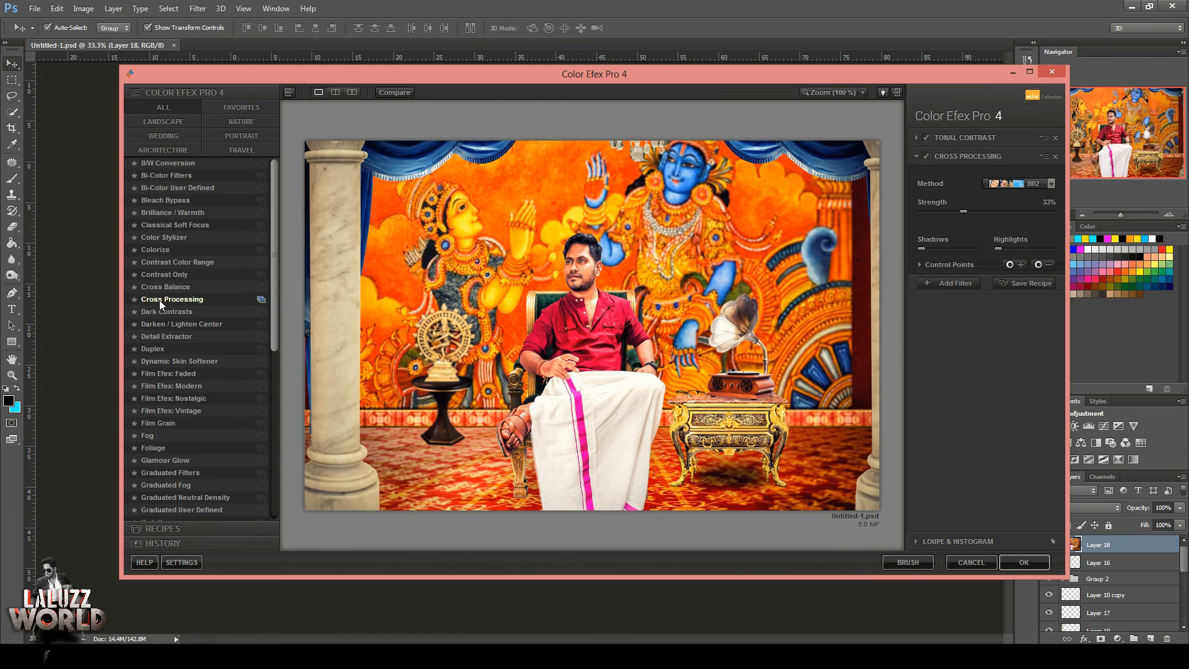
scroll(276, 369, "down", 5)
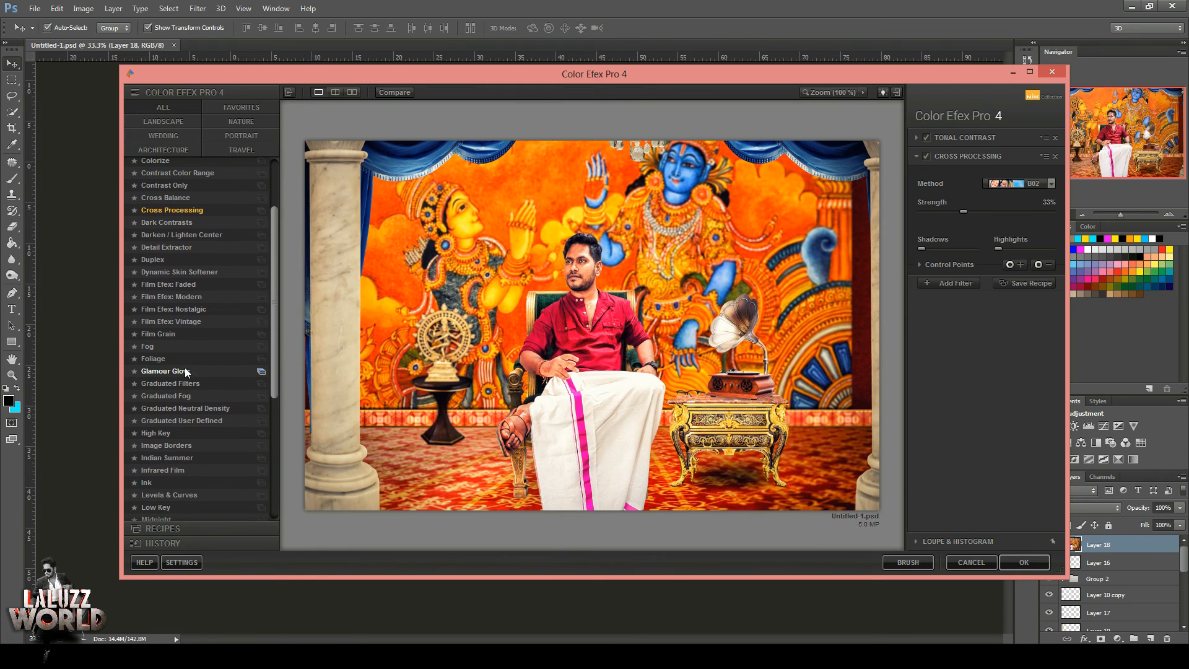
left_click(185, 371)
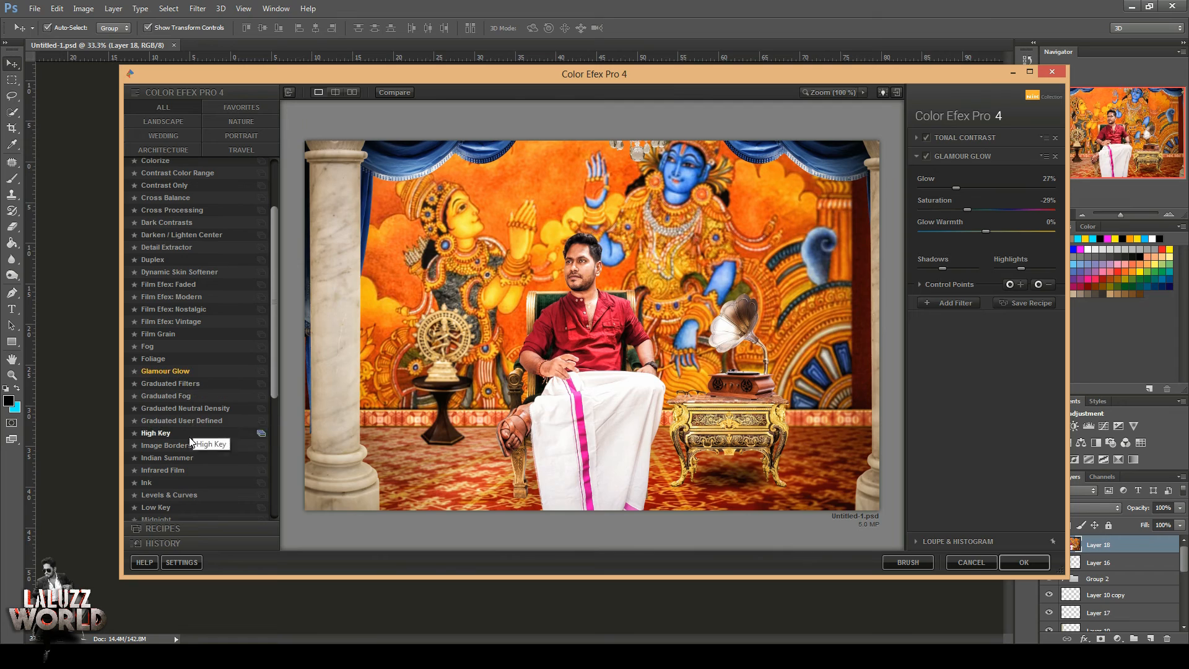
scroll(248, 403, "down", 3)
left_click(191, 377)
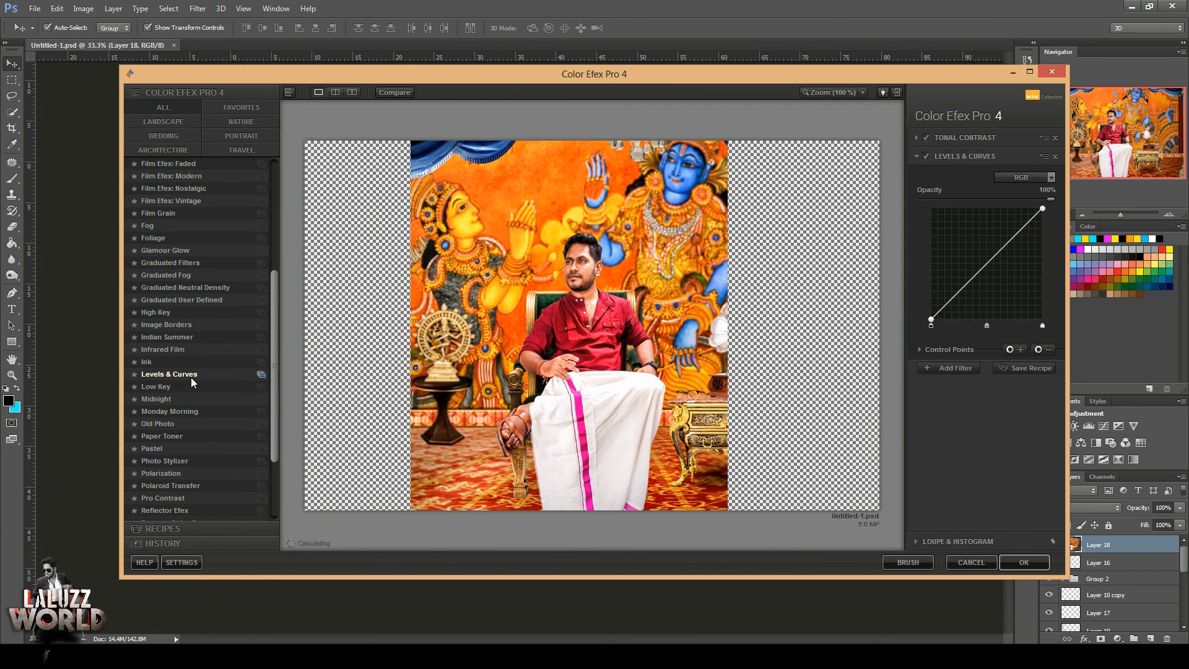
left_click(192, 387)
scroll(267, 403, "down", 3)
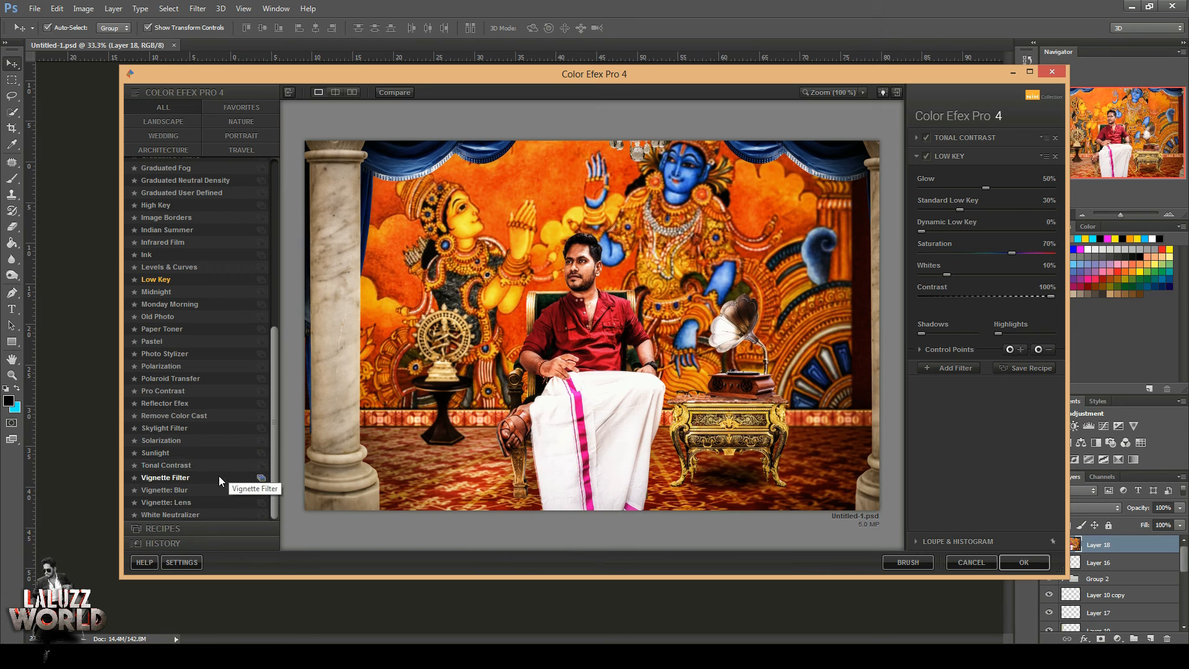
left_click(217, 465)
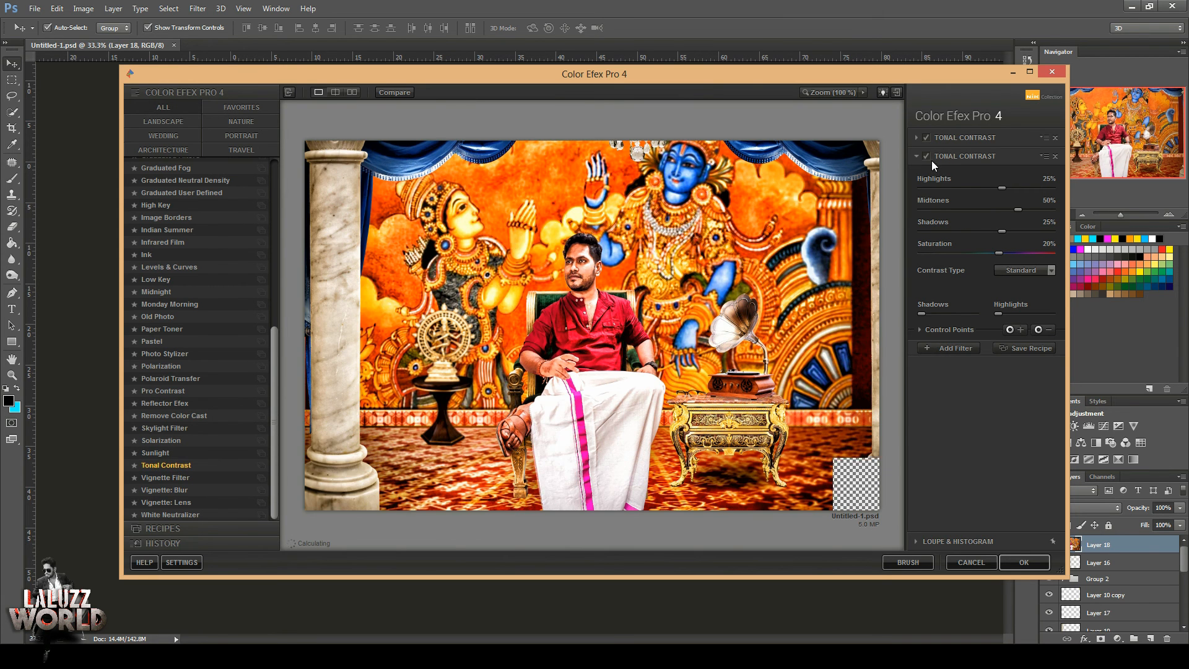
Switch off the second Tonal Contrast filter and apply the Color Efex Pro 4 effect to the picture.
left_click(927, 156)
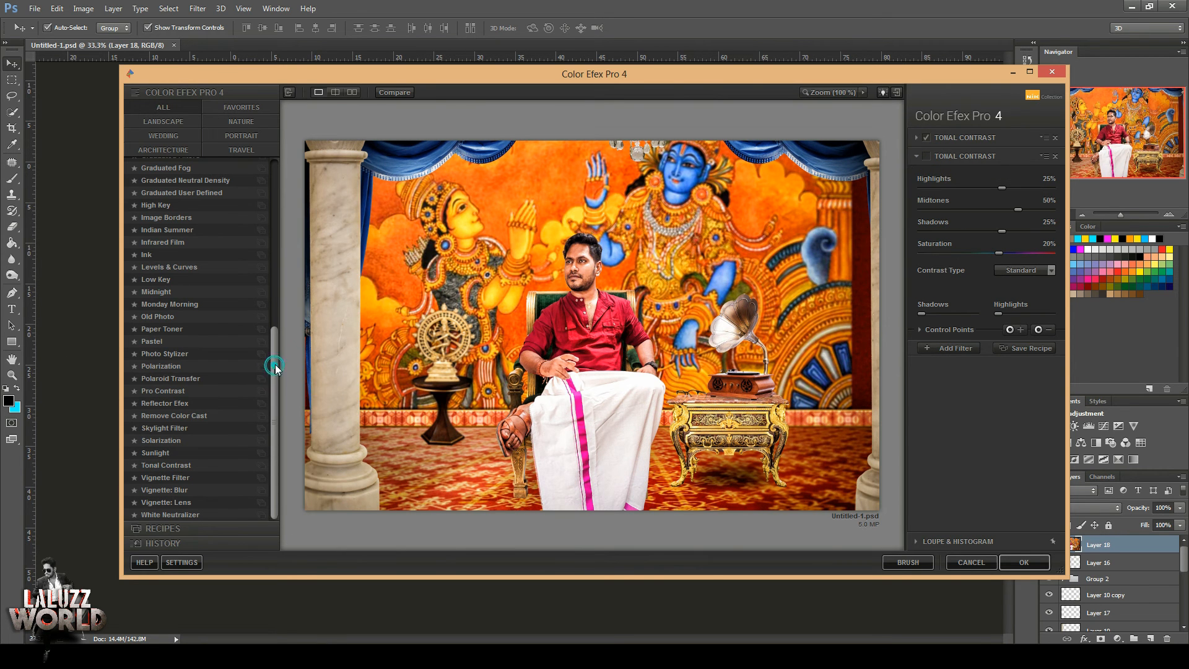
left_click_drag(273, 359, 309, 191)
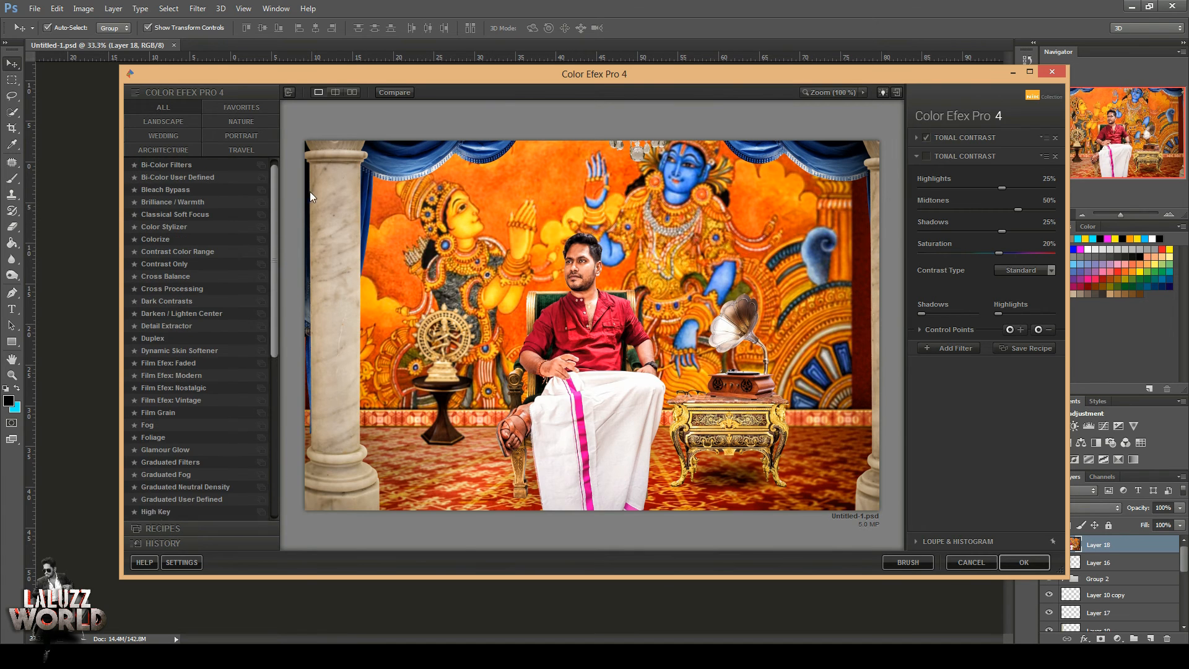
left_click(1024, 562)
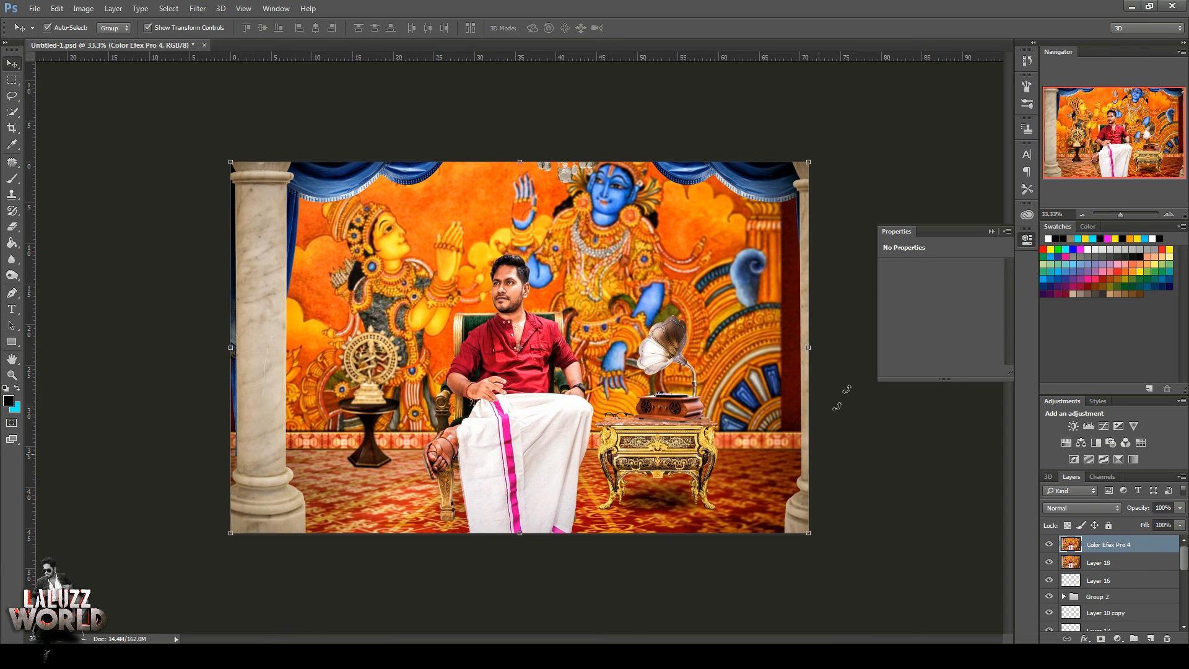
Set the Color Efex Pro 4 layer's blend mode to Soft Light and its opacity to 49%.
left_click(1170, 215)
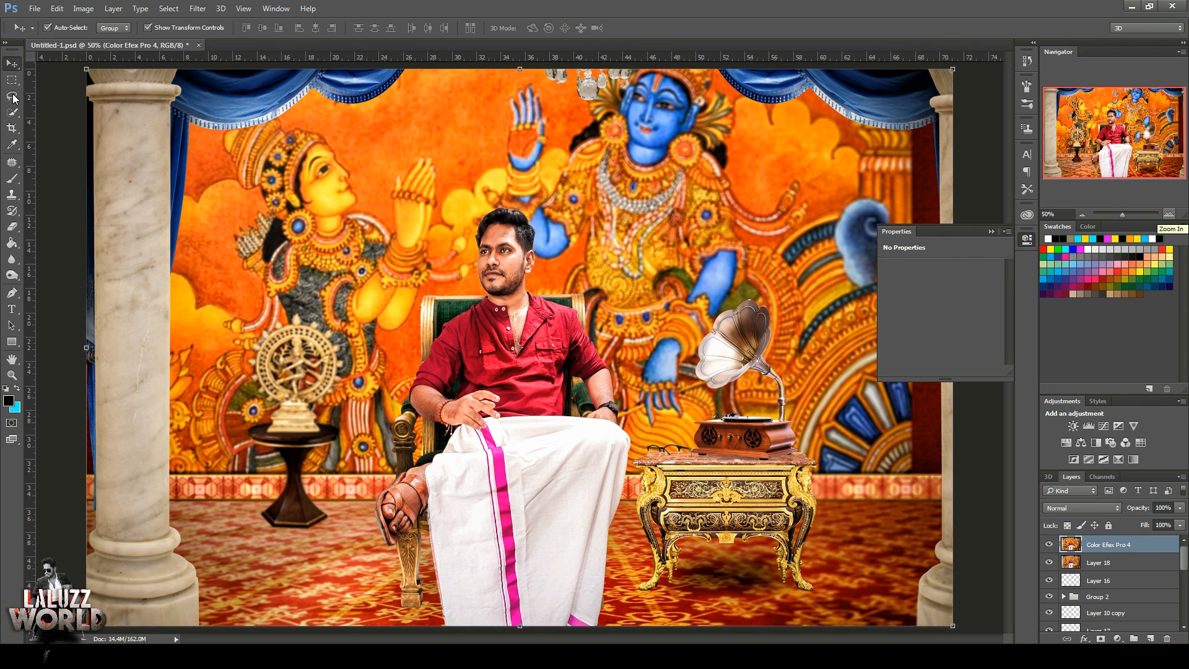
left_click(1066, 508)
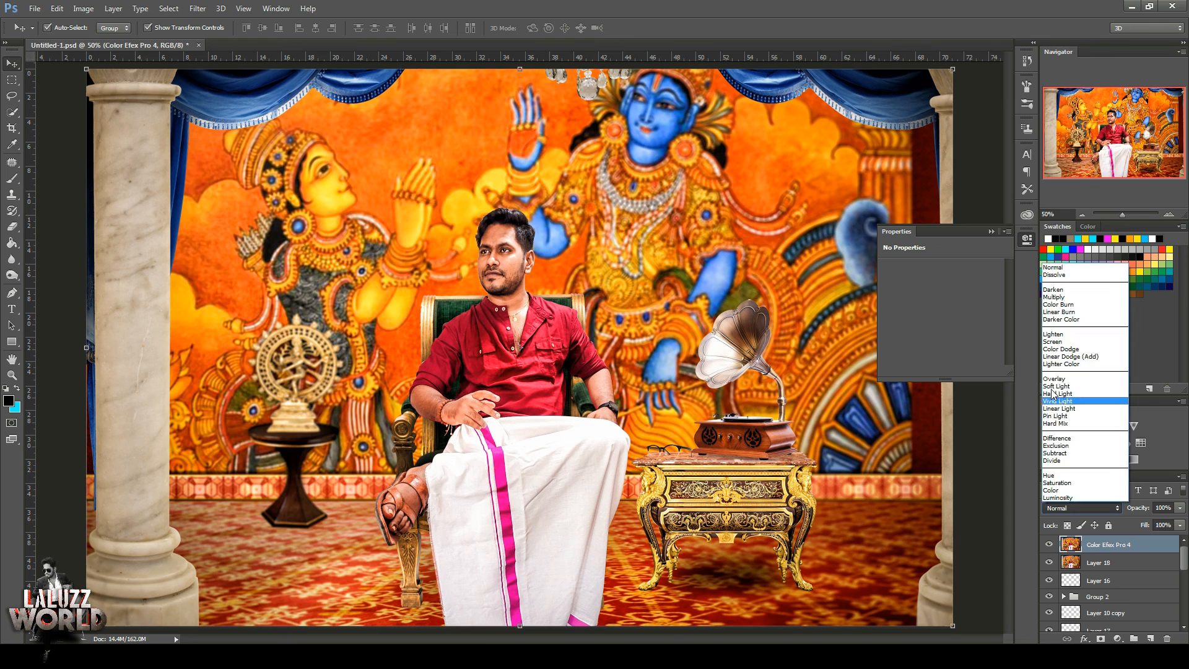
left_click(1067, 400)
left_click(1181, 510)
left_click_drag(1178, 520, 1149, 523)
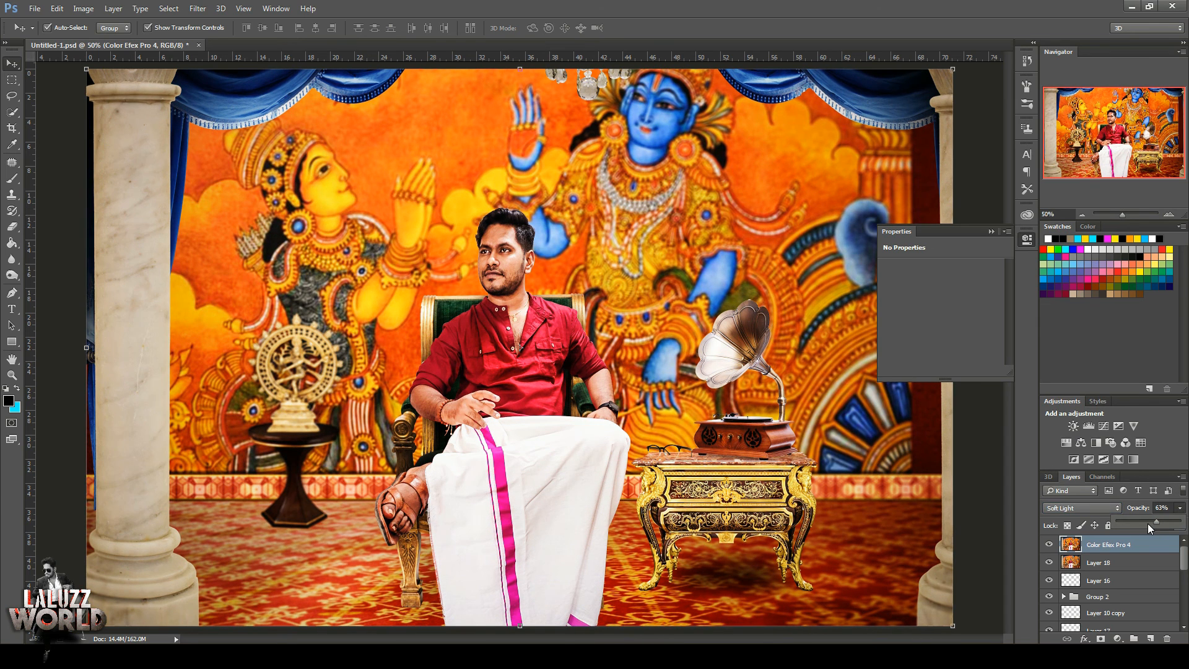
left_click(1083, 215)
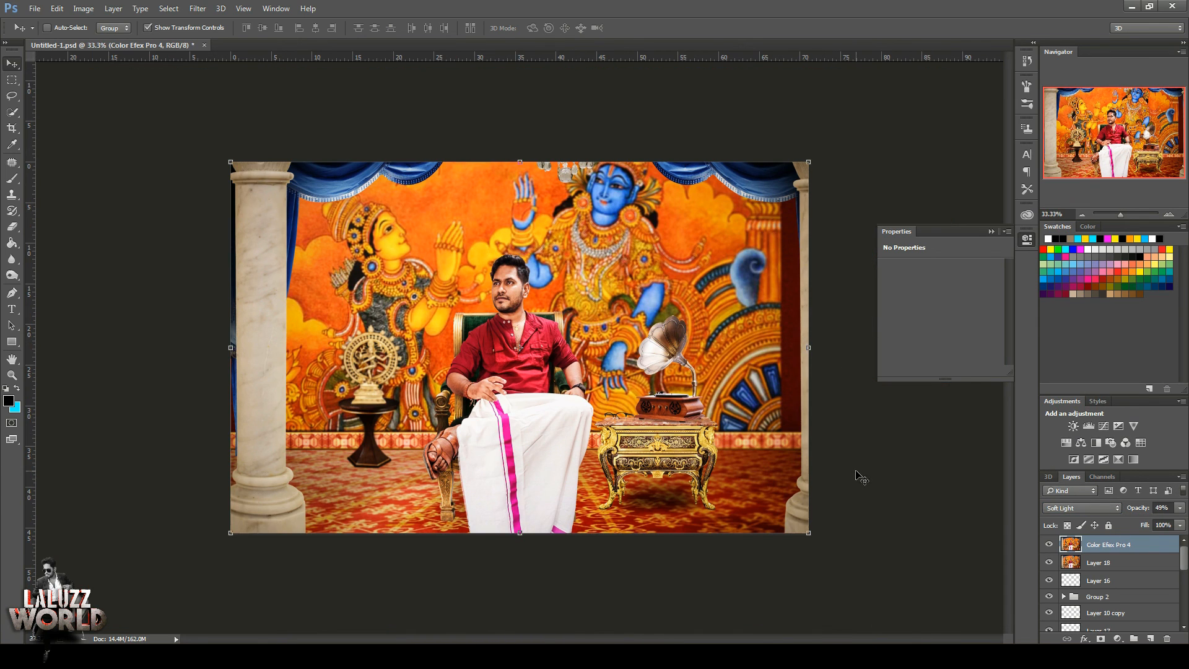
Stamp all visible layers into a new layer above the Color Efex Pro 4 layer and apply a low-radius High Pass filter to it.
key("ctrl+shift+e")
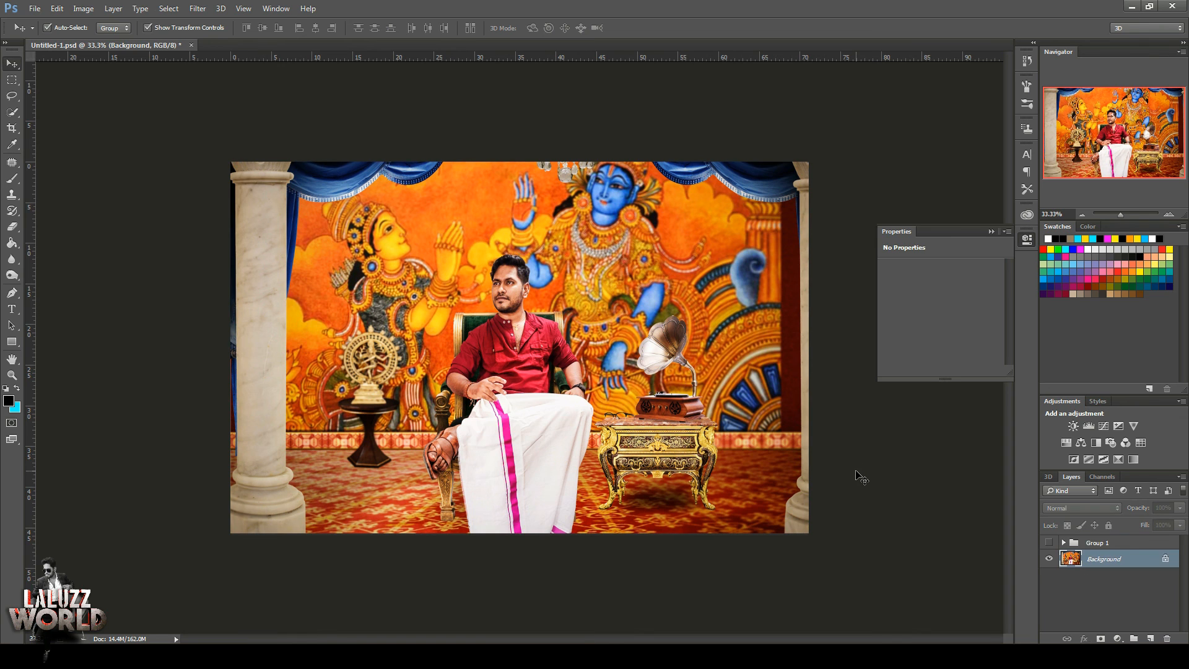
key("ctrl+z")
key("ctrl+alt+shift+e")
left_click(197, 8)
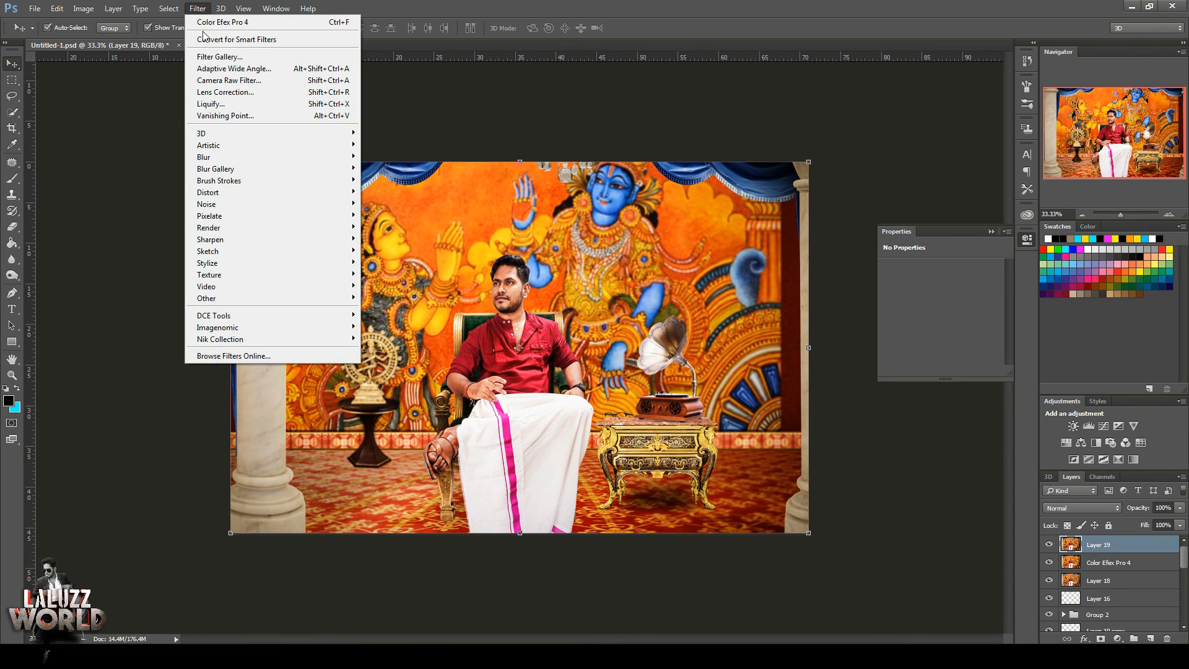
mouse_move(248, 297)
left_click(397, 310)
left_click_drag(668, 386, 653, 385)
left_click(810, 218)
Set the blend mode of the grey High Pass layer to Overlay to sharpen the picture.
key("ctrl+t")
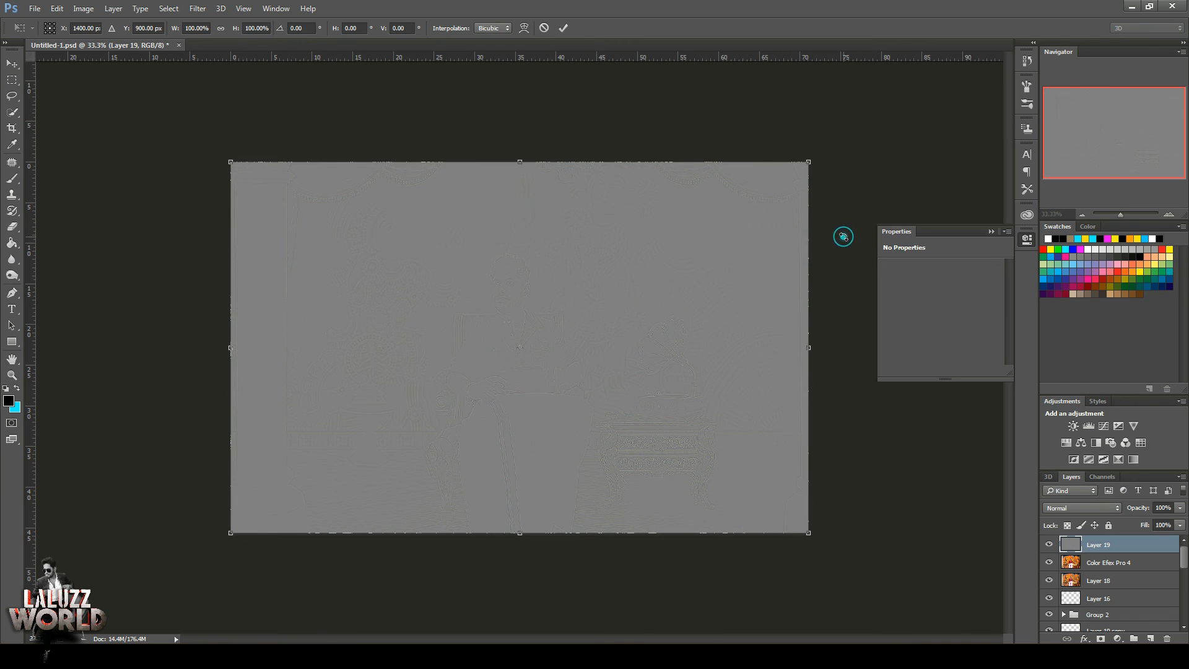
left_click(1081, 508)
left_click(1072, 380)
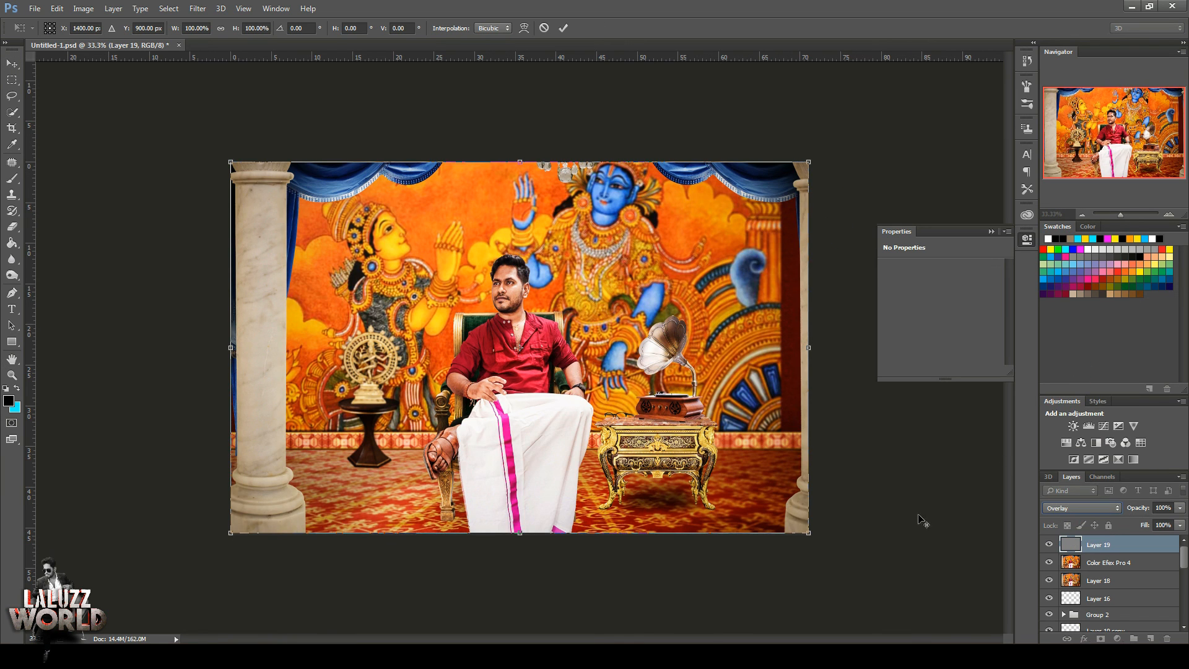
key("Return")
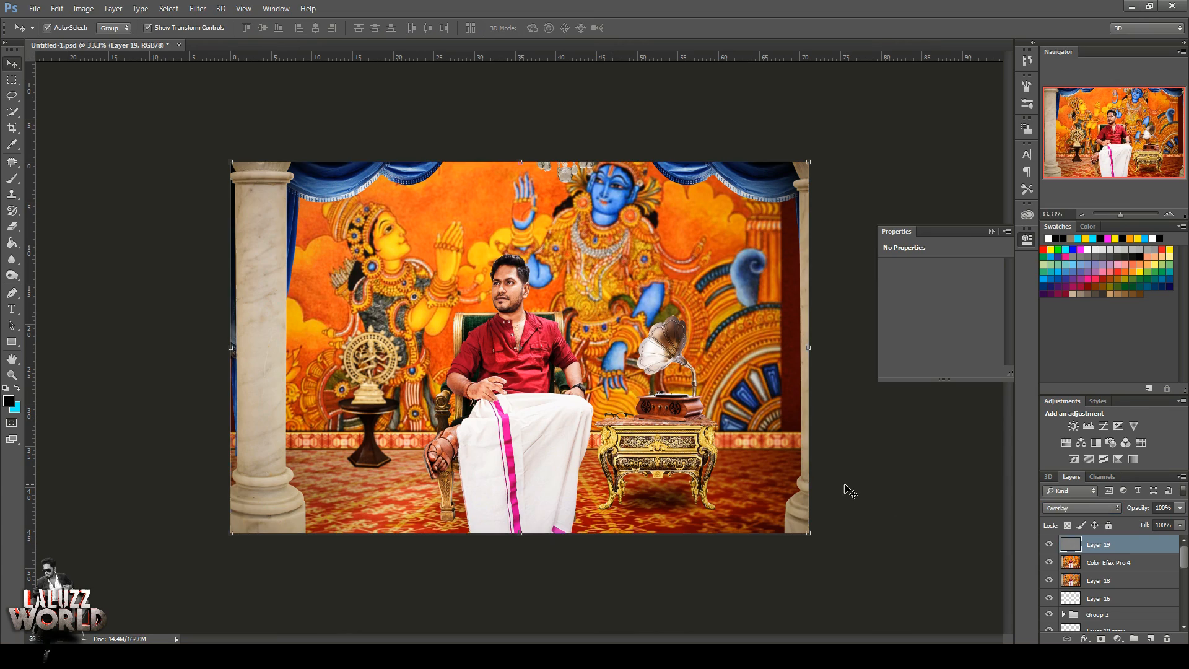
Stamp all visible layers into a new layer above Layer 19 and save the document.
key("ctrl+alt+shift+e")
key("ctrl+s")
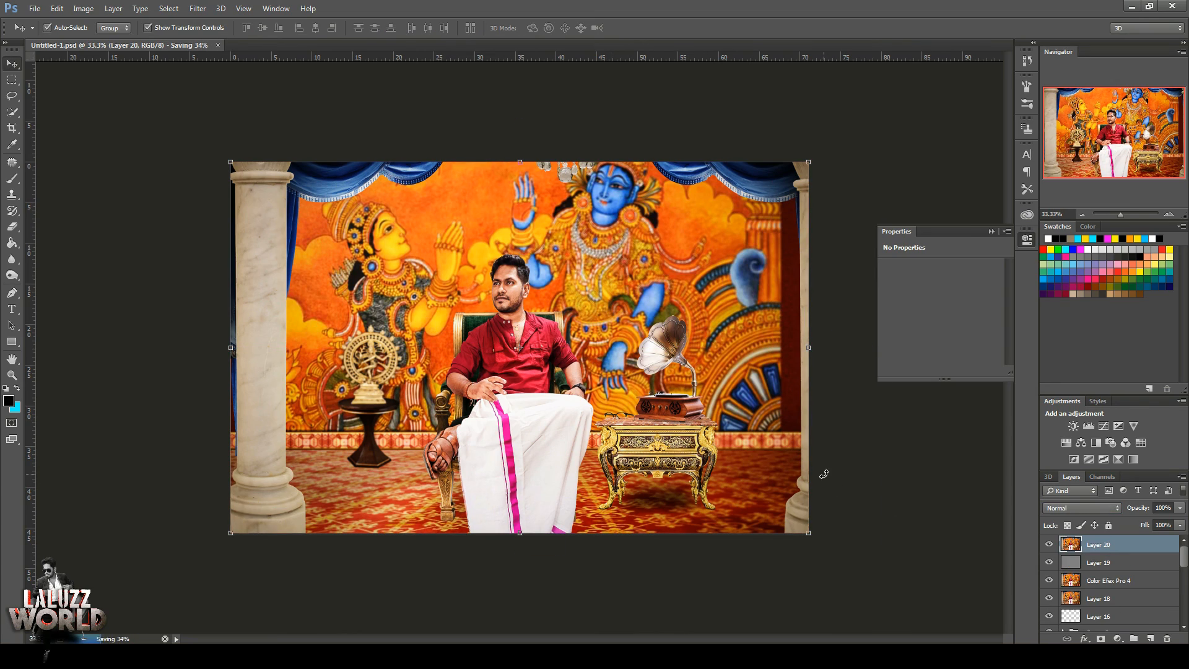